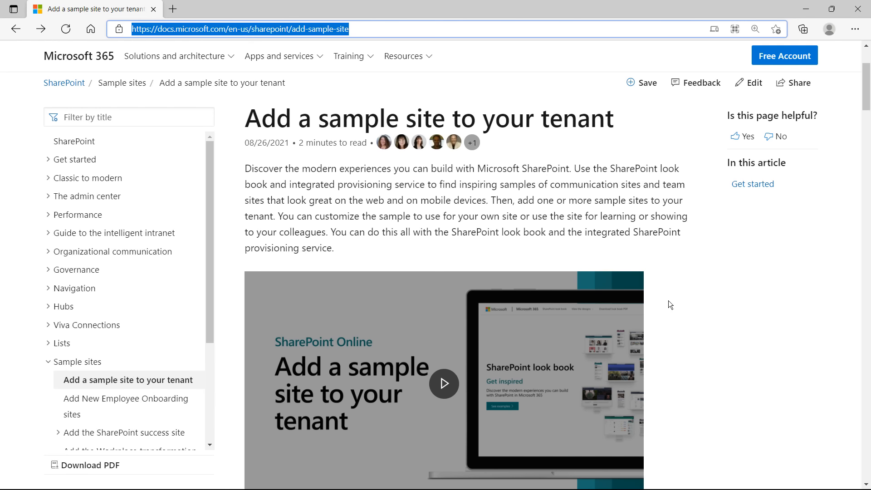
Open the SharePoint look book link from the Add a sample site article's Get started section
scroll(640, 289, "down", 6)
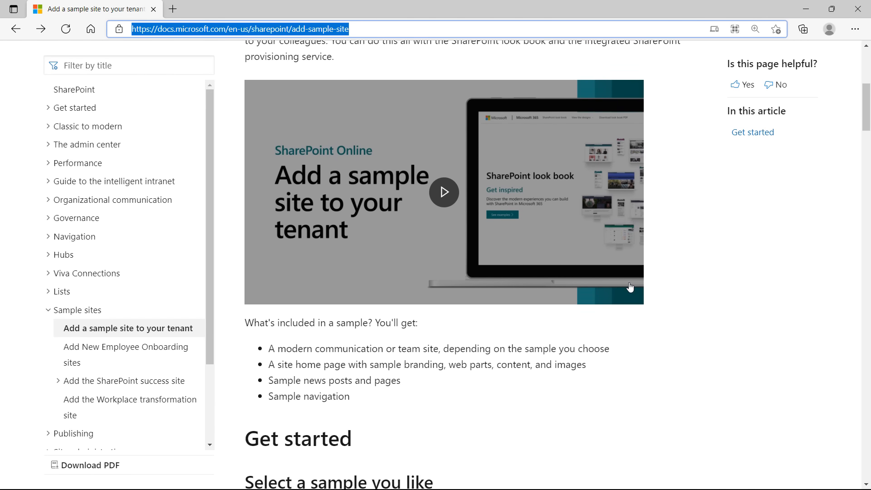
scroll(628, 287, "down", 3)
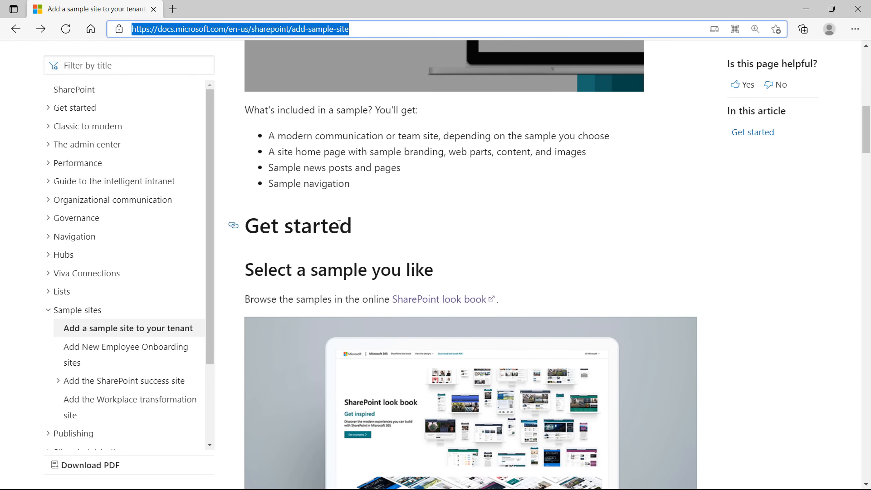
left_click(458, 232)
scroll(458, 233, "down", 2)
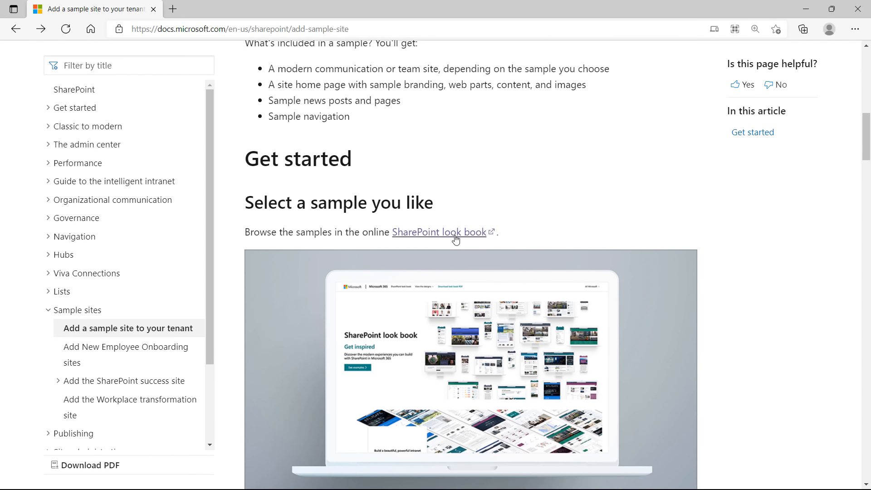
left_click(425, 236)
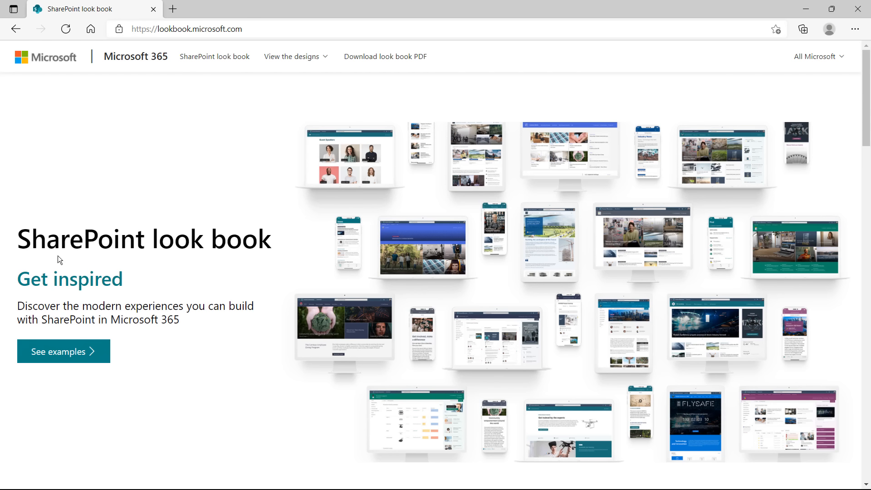
Browse the look book's Team site examples and open the Team communication site design
left_click(62, 357)
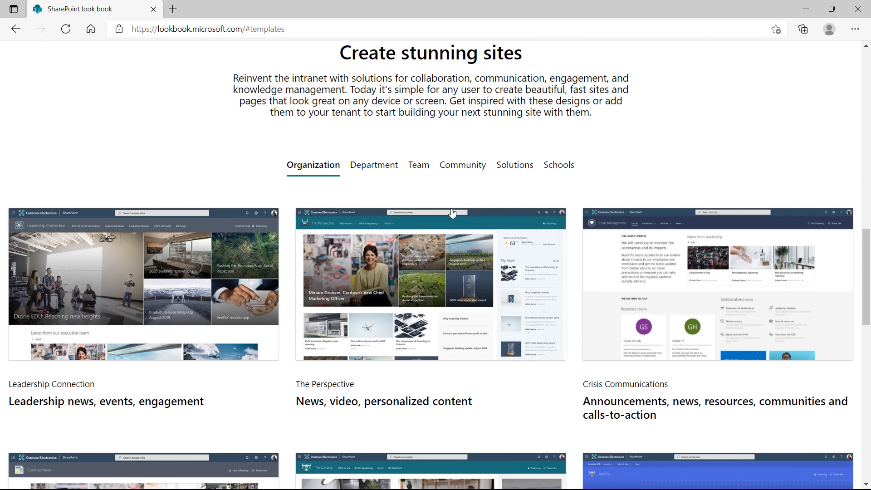
left_click(420, 168)
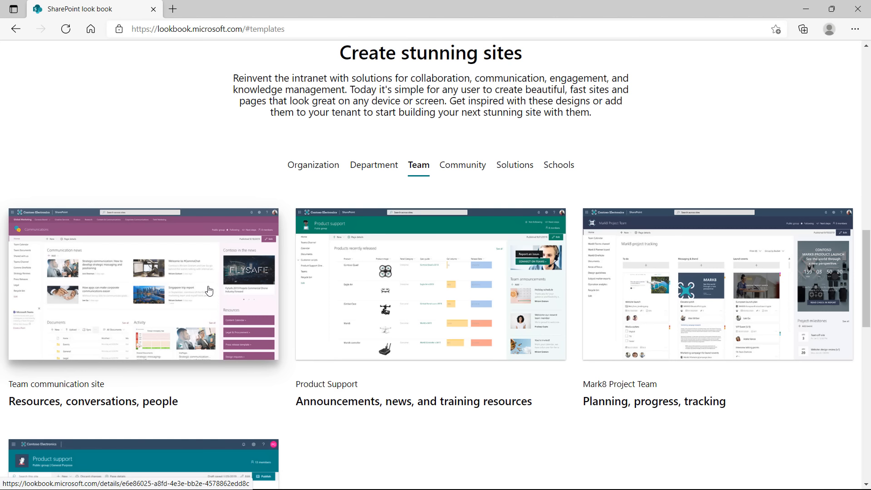
scroll(202, 287, "down", 1)
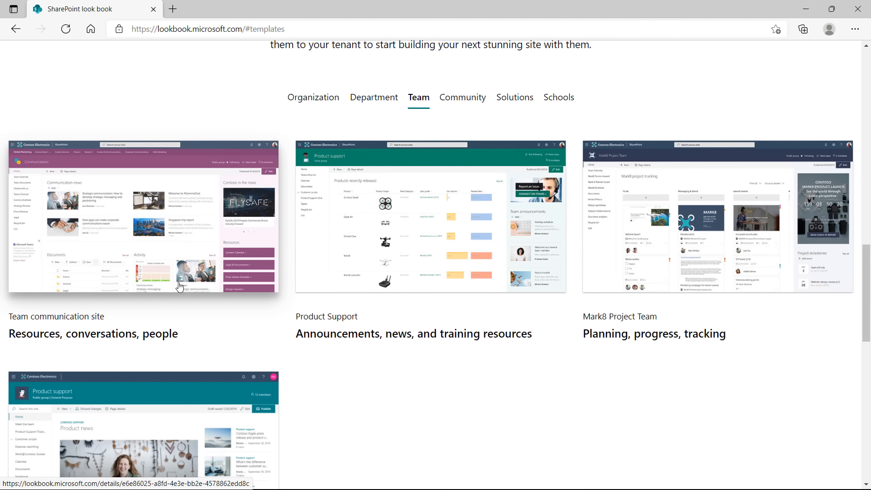
left_click(91, 288)
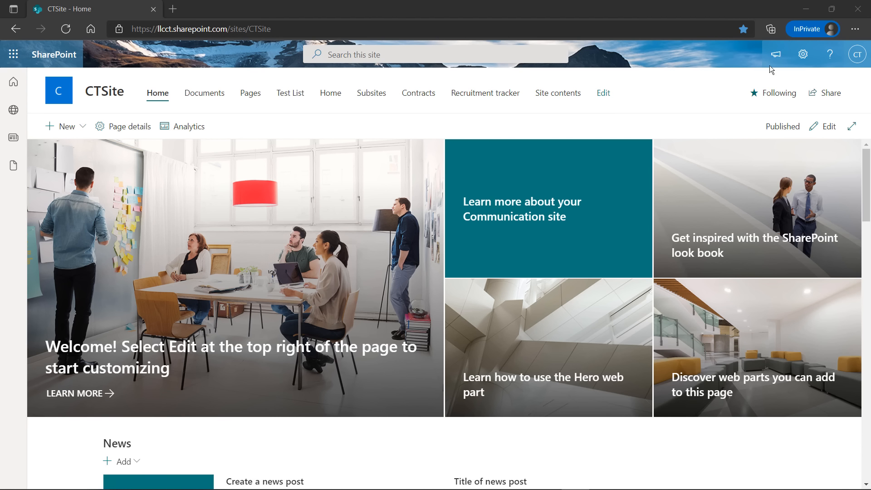
left_click(13, 59)
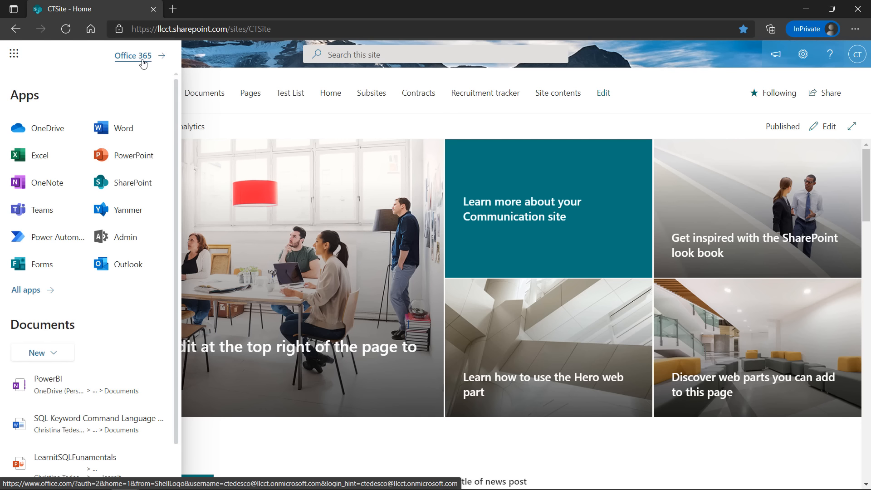
scroll(102, 261, "down", 1)
scroll(102, 262, "down", 1)
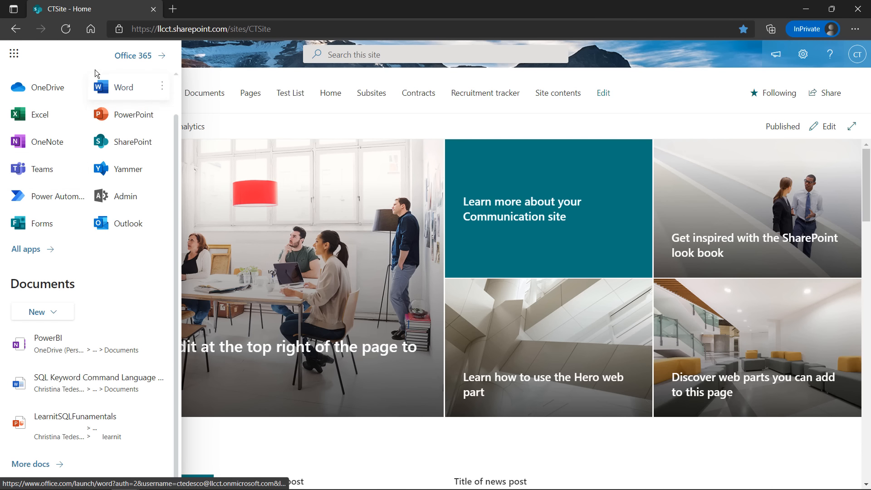
left_click(194, 77)
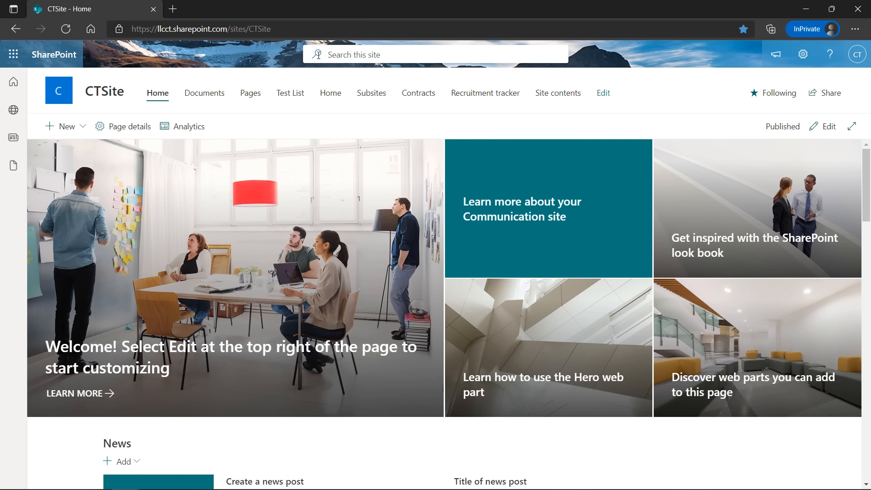
left_click(455, 54)
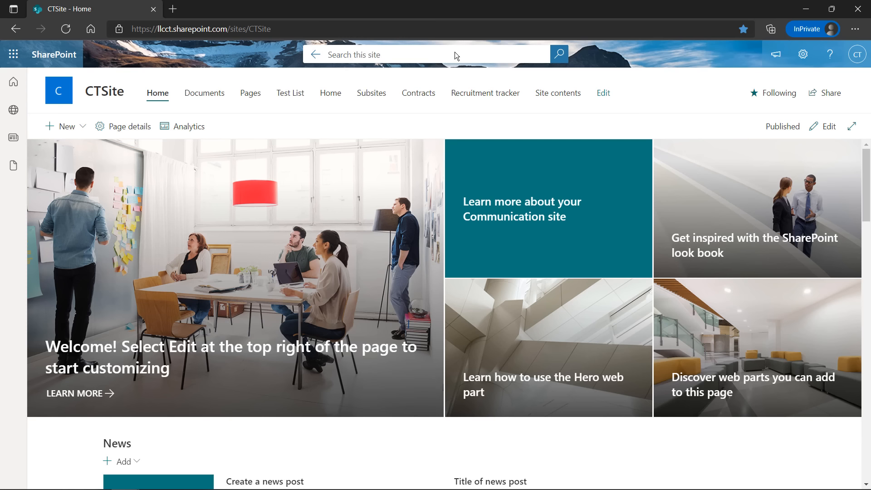
left_click(650, 49)
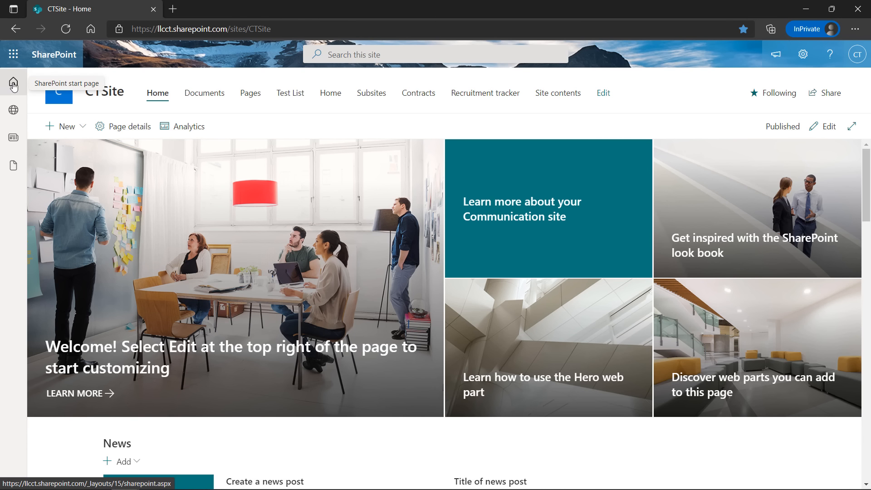
Open the SharePoint start page and show the My sites list of frequent and followed sites
left_click(13, 84)
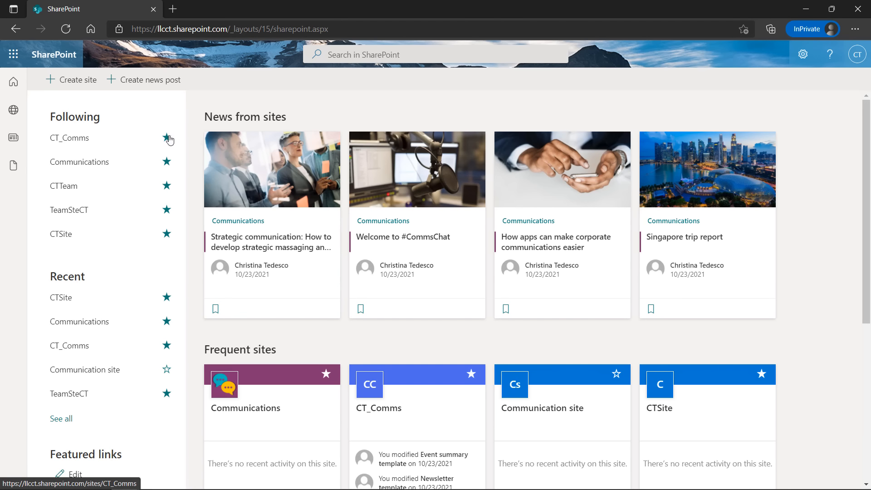
left_click(18, 114)
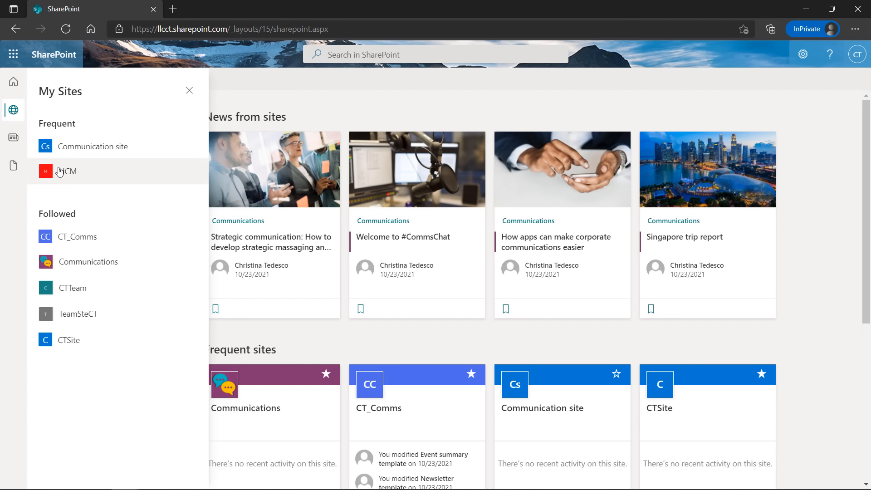
Close My sites, then view and close My news and My files from the left rail
left_click(189, 90)
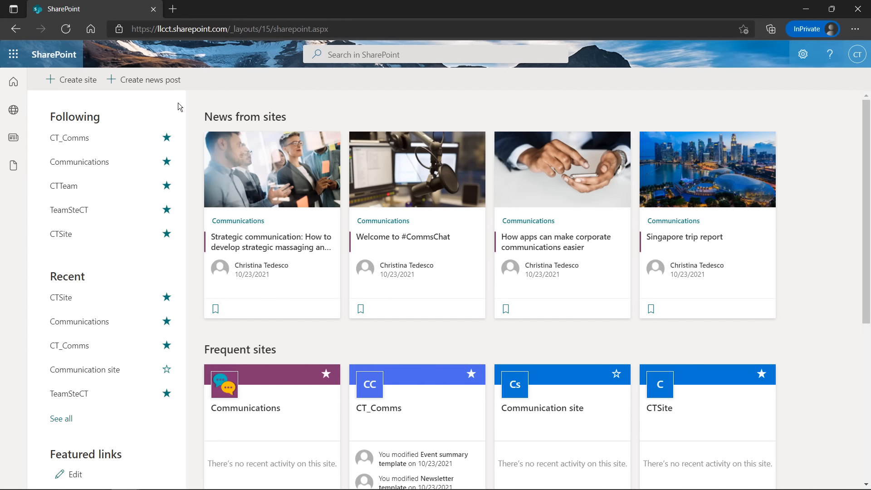
left_click(19, 144)
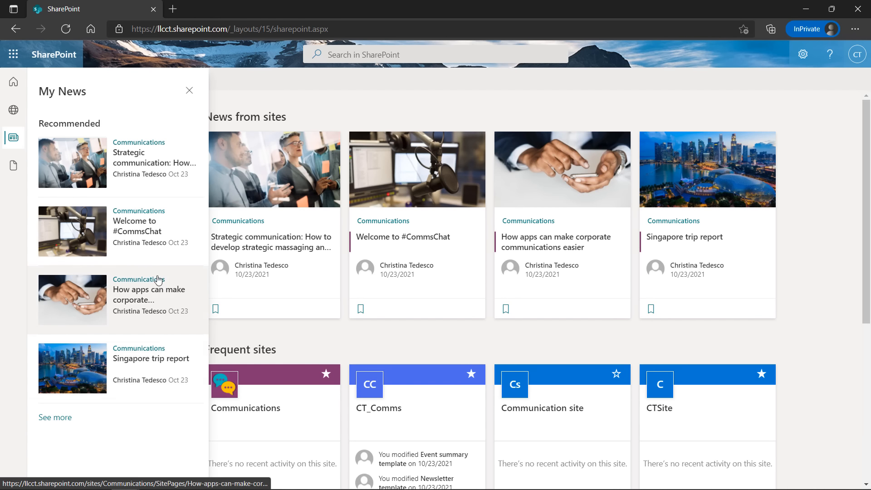
left_click(189, 93)
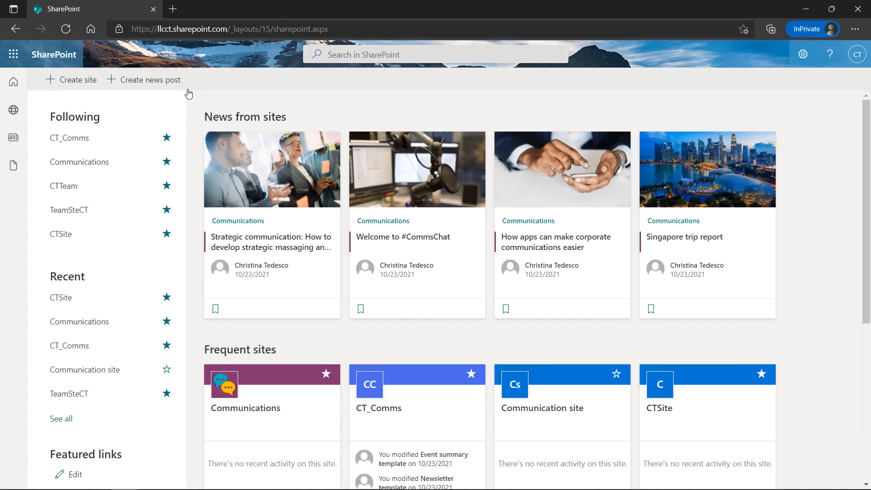
left_click(13, 169)
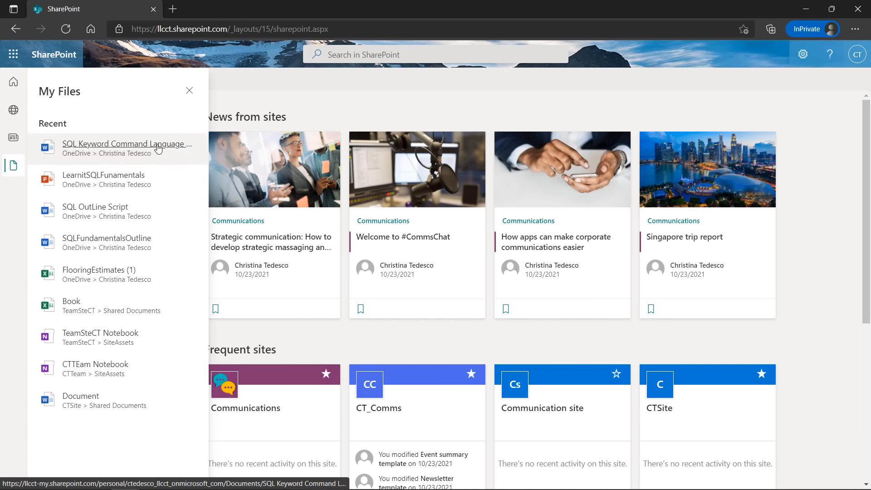
left_click(190, 95)
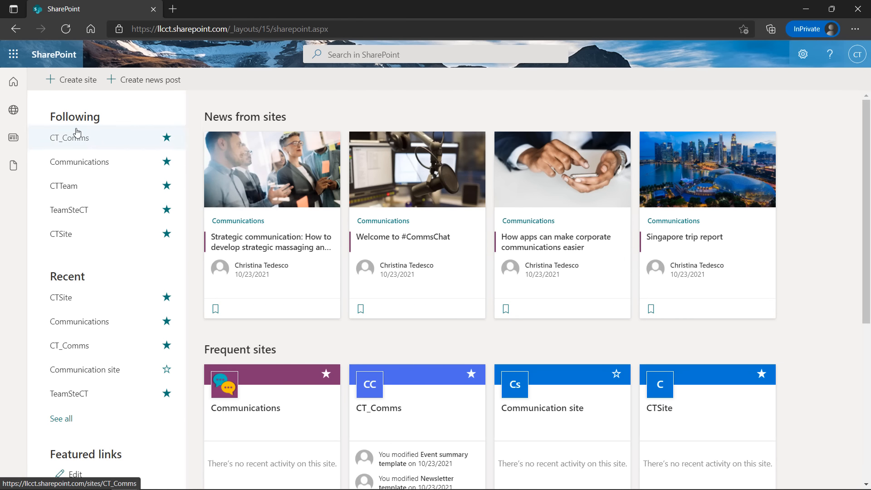
Scroll the start page to Frequent sites and open the Communications site card
scroll(329, 189, "down", 3)
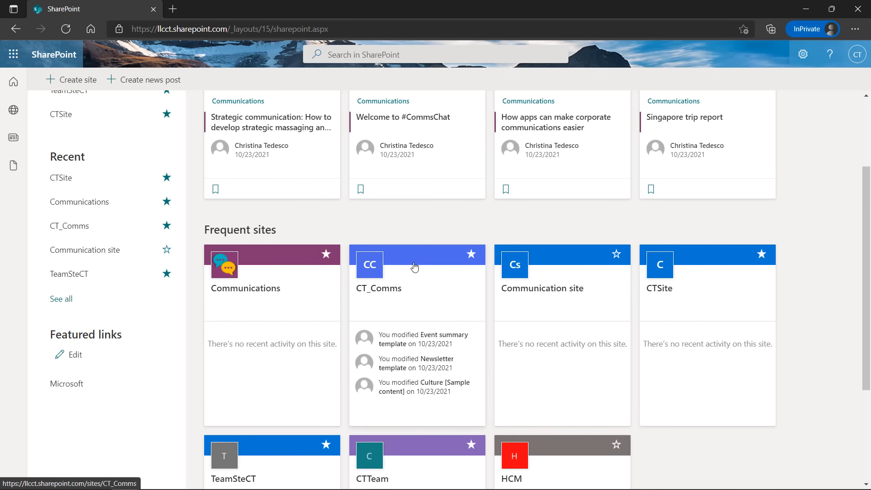
scroll(421, 257, "down", 4)
scroll(419, 255, "up", 4)
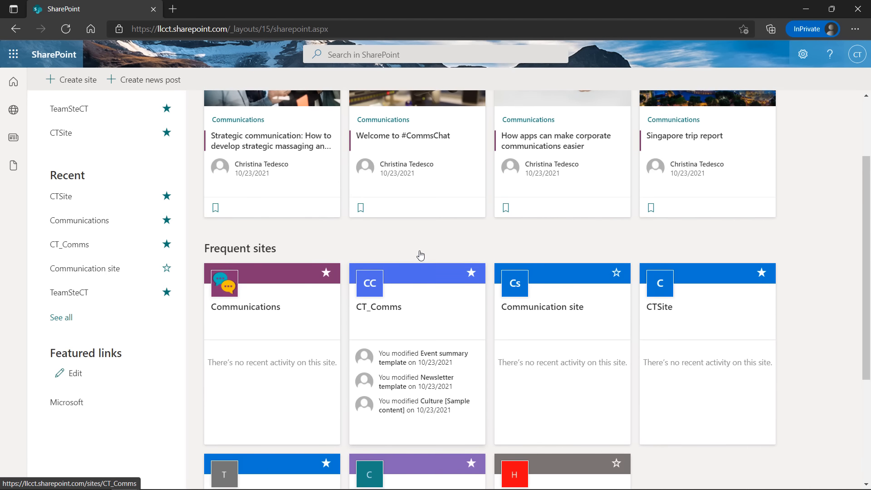
scroll(113, 187, "up", 3)
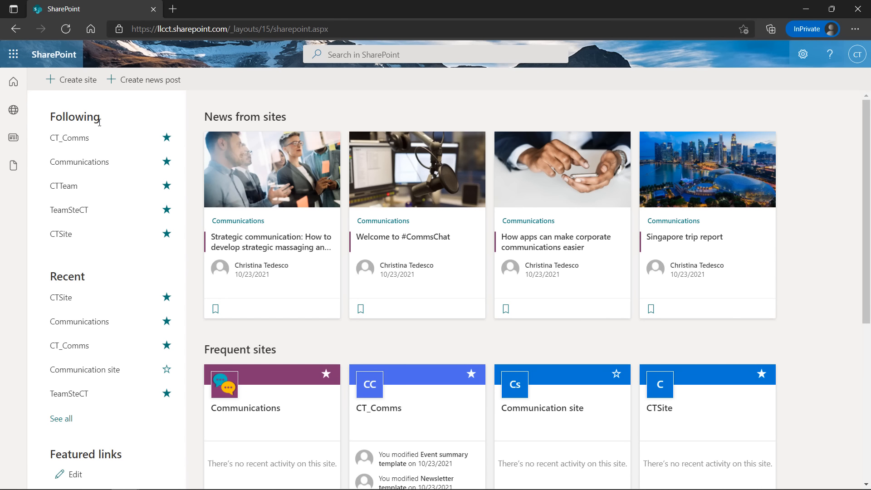
scroll(126, 252, "down", 1)
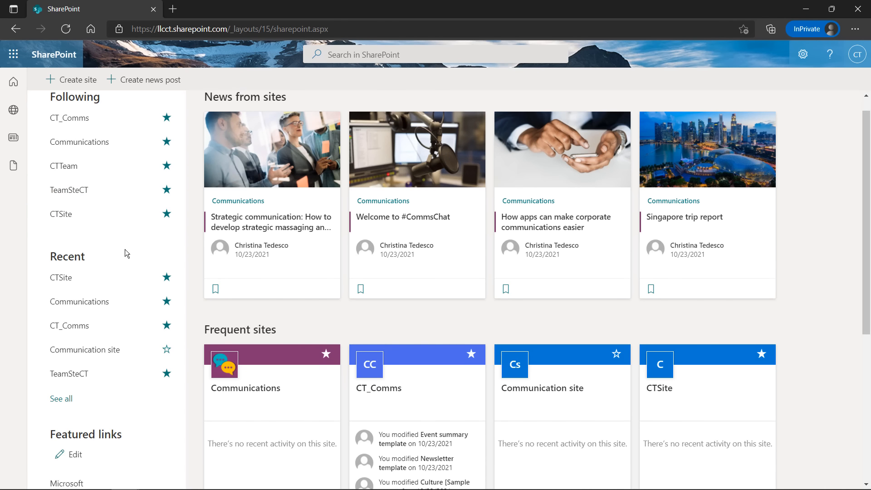
scroll(124, 249, "down", 3)
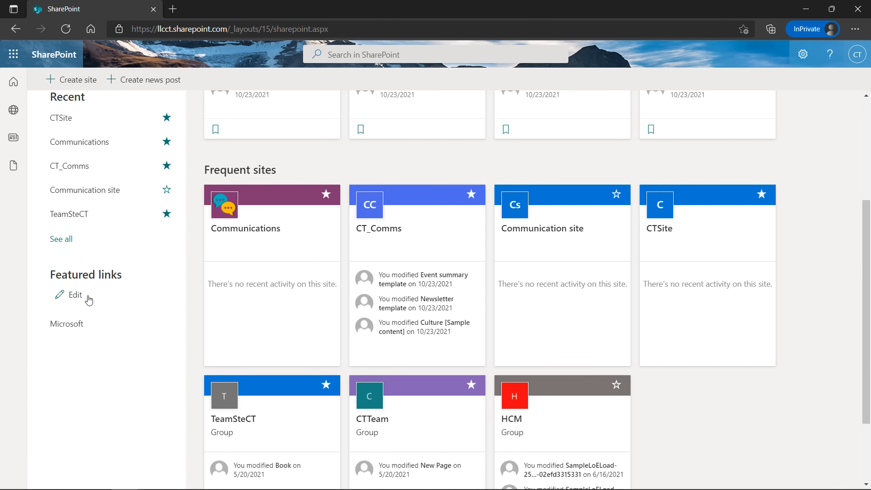
scroll(104, 284, "up", 4)
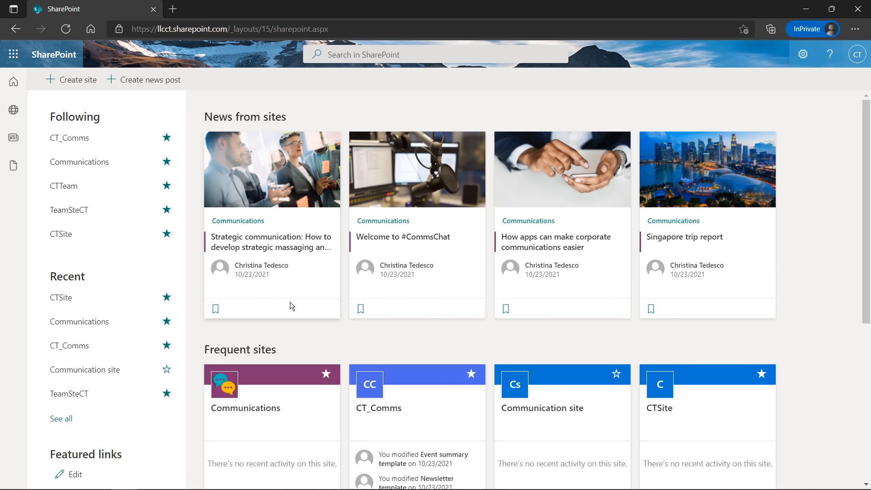
scroll(290, 302, "down", 1)
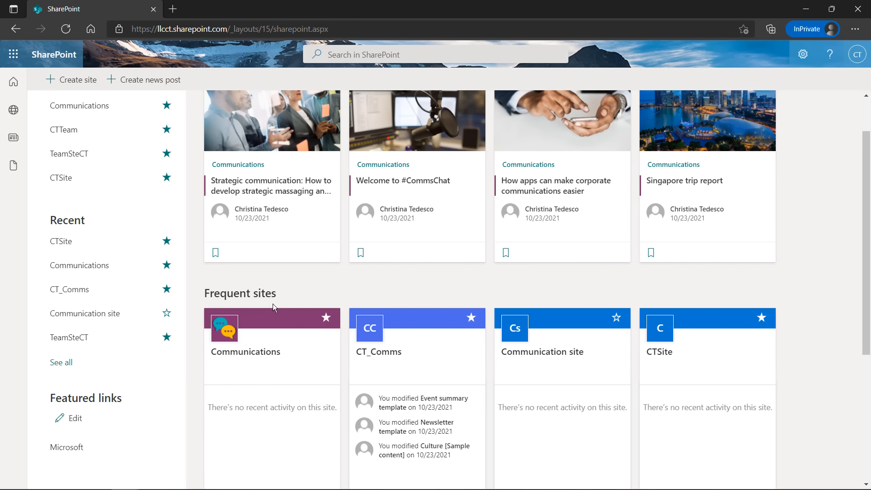
scroll(273, 303, "up", 1)
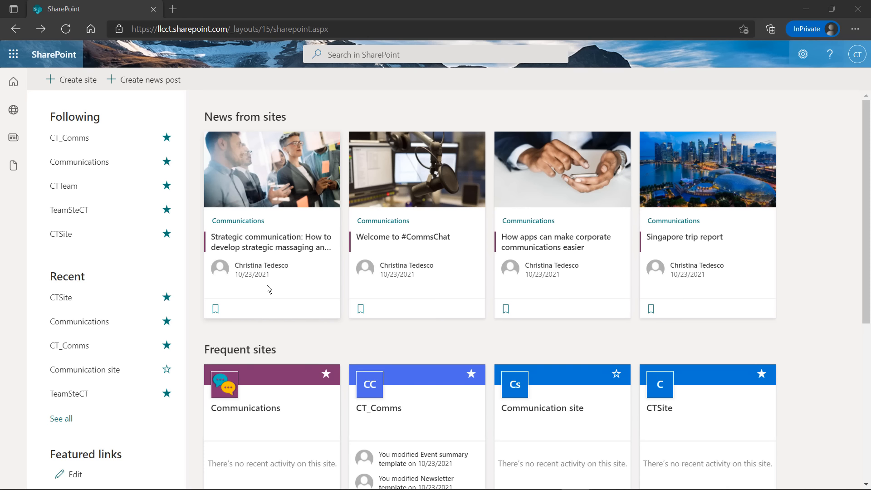
scroll(278, 263, "down", 3)
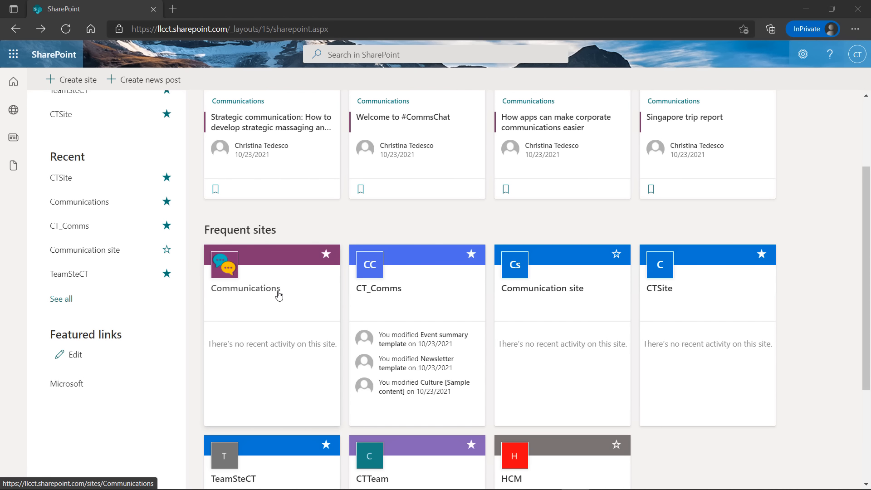
scroll(277, 309, "up", 1)
scroll(277, 308, "up", 1)
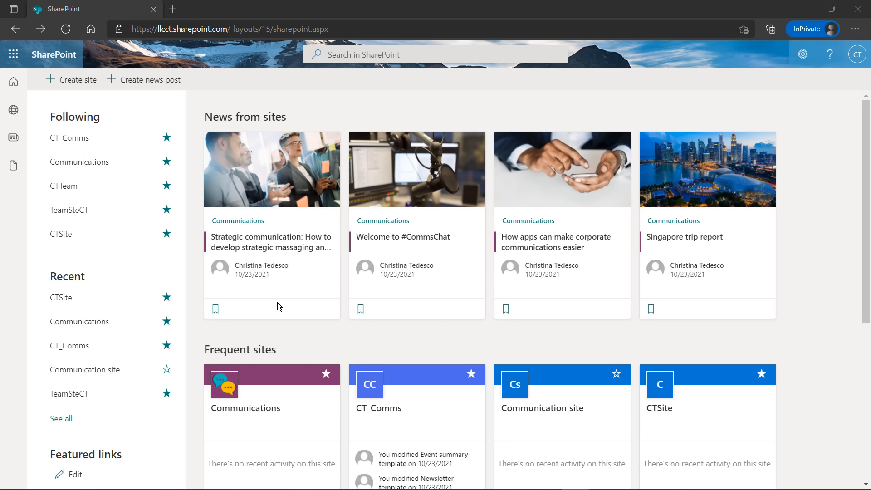
scroll(278, 308, "down", 1)
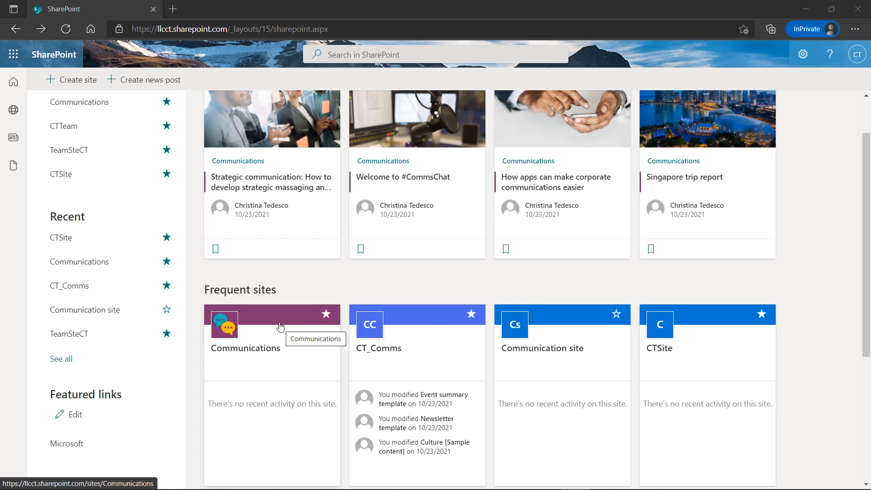
left_click(280, 327)
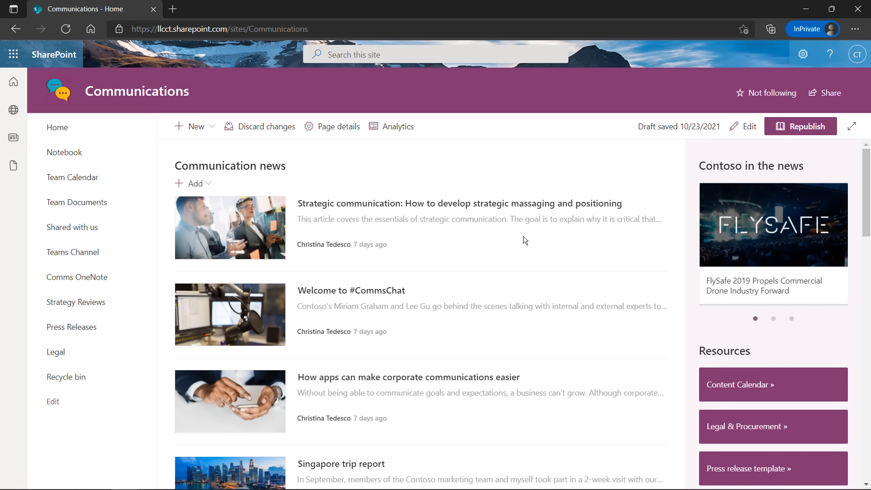
scroll(543, 261, "down", 5)
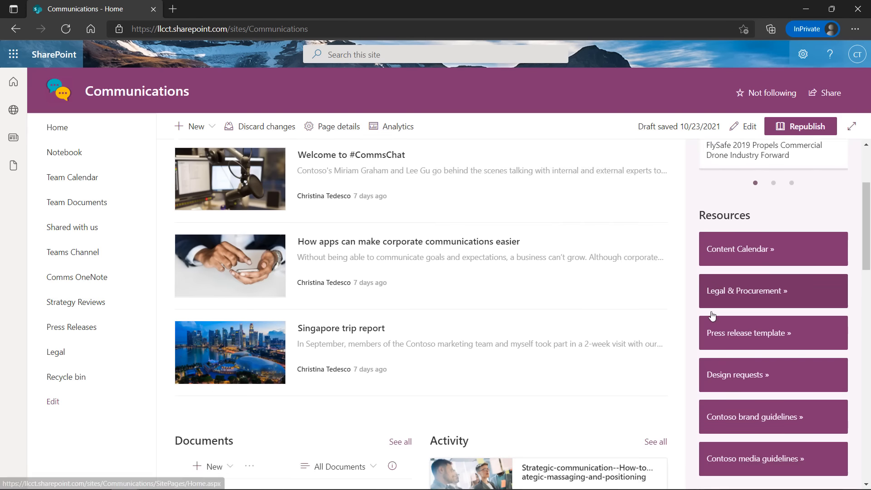
scroll(581, 367, "up", 3)
scroll(582, 366, "up", 2)
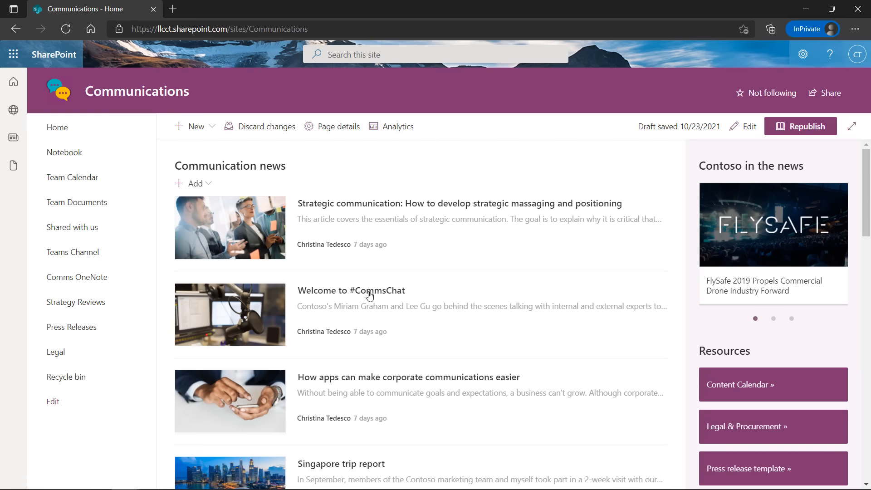
scroll(387, 245, "down", 1)
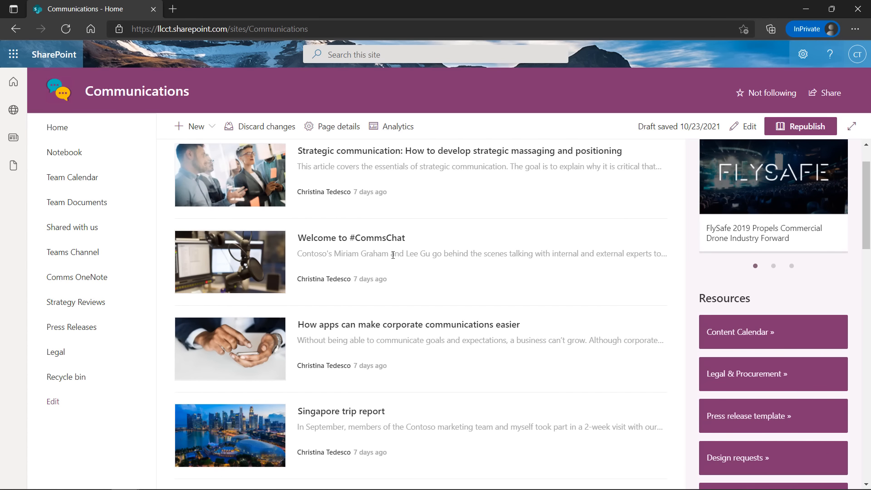
scroll(392, 255, "down", 1)
scroll(392, 255, "down", 1)
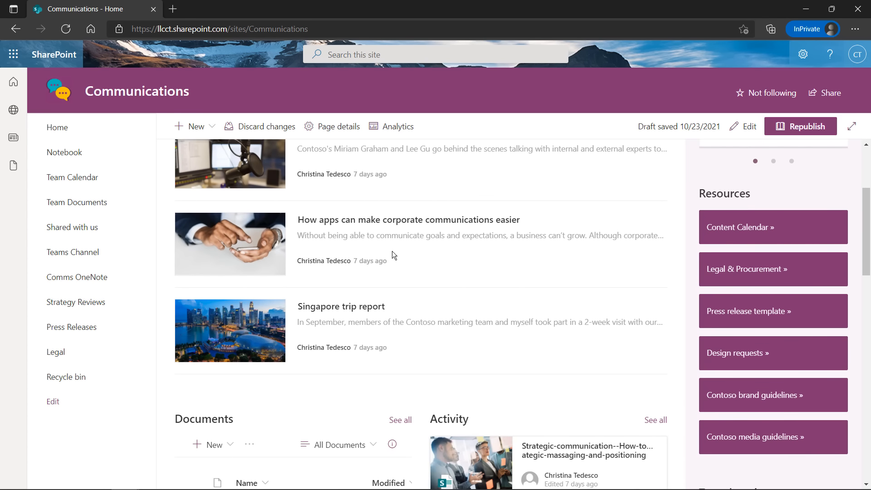
scroll(393, 254, "down", 4)
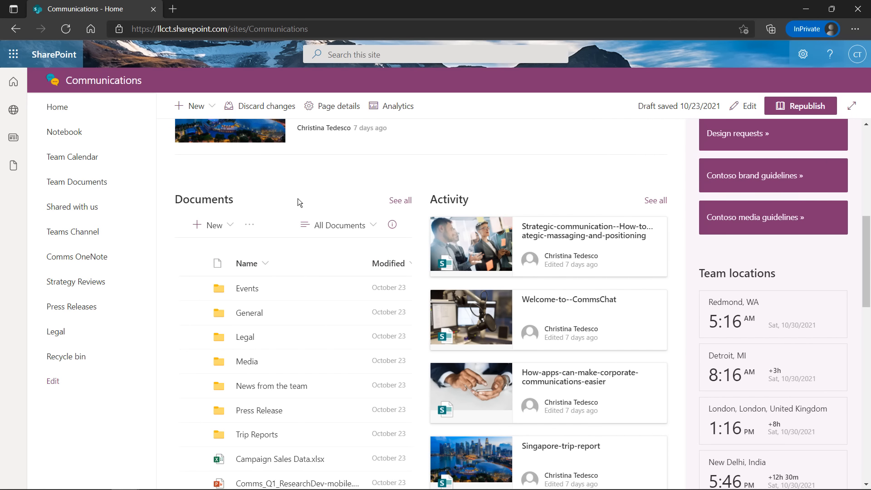
scroll(313, 226, "up", 8)
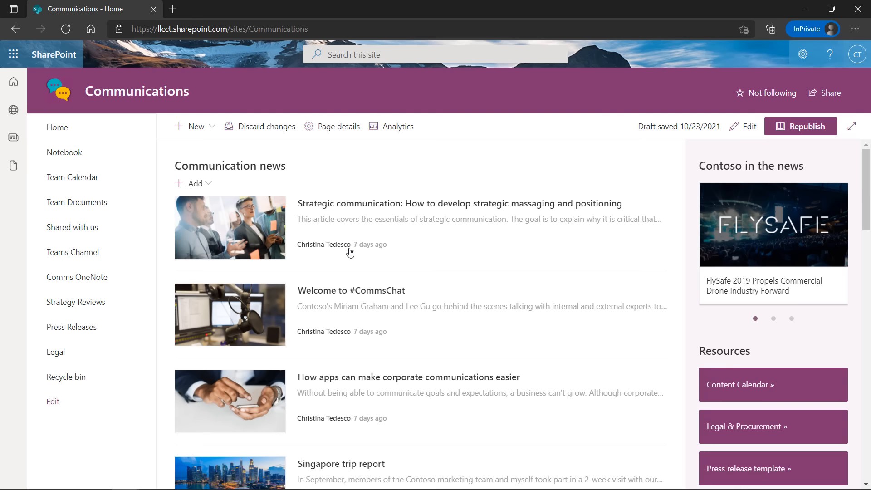
scroll(367, 271, "down", 1)
scroll(368, 271, "down", 5)
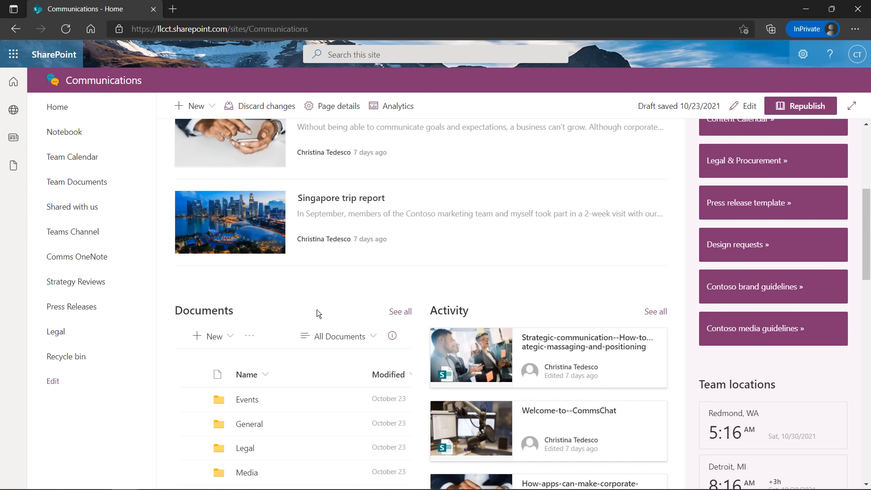
scroll(317, 310, "down", 1)
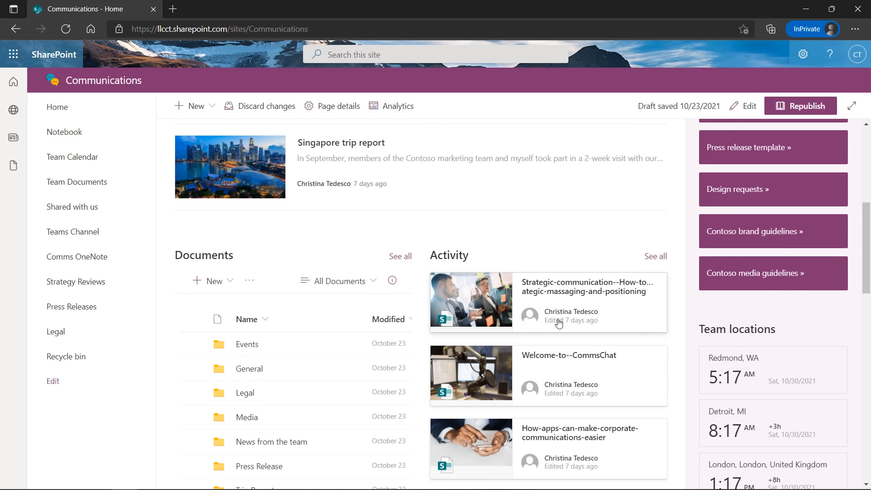
scroll(561, 331, "down", 1)
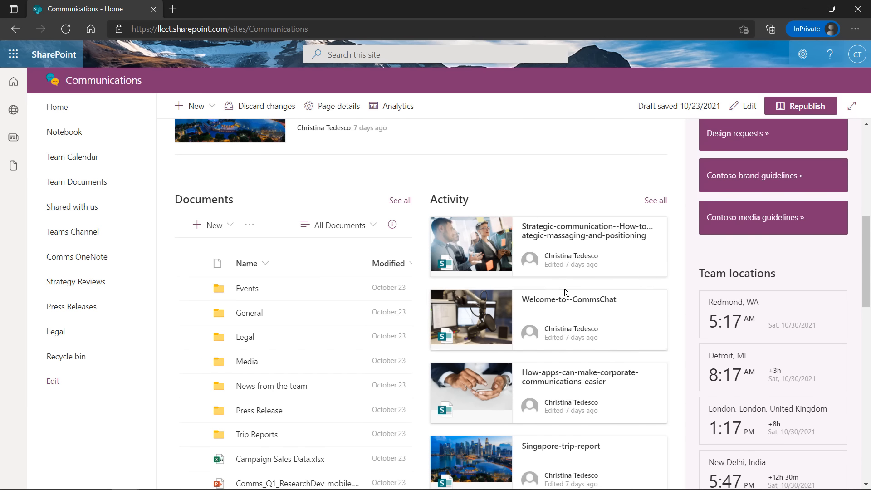
scroll(564, 288, "down", 1)
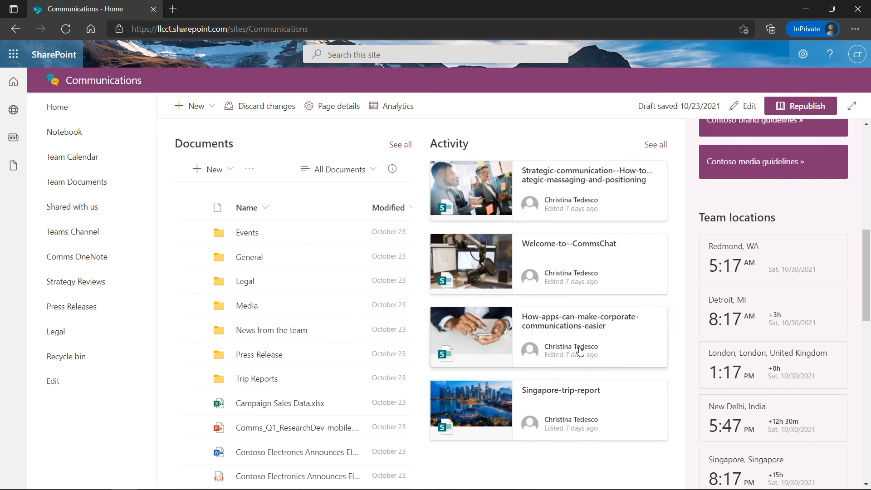
scroll(571, 317, "up", 3)
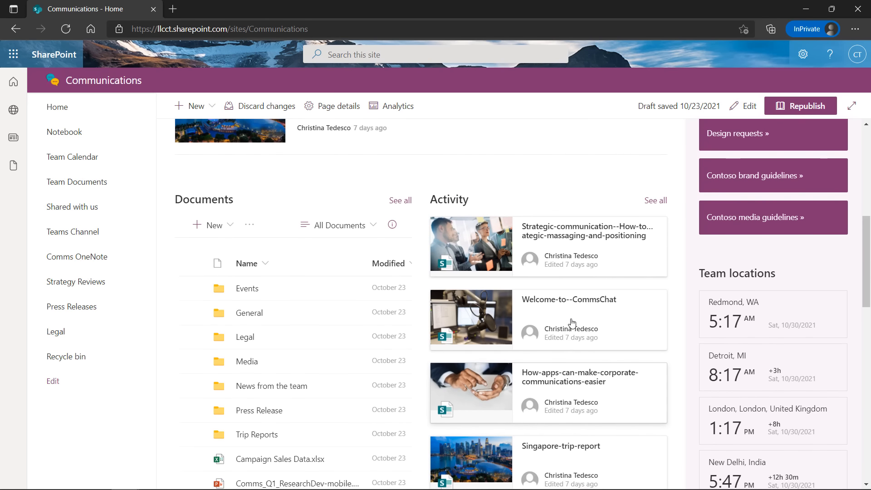
scroll(571, 323, "up", 5)
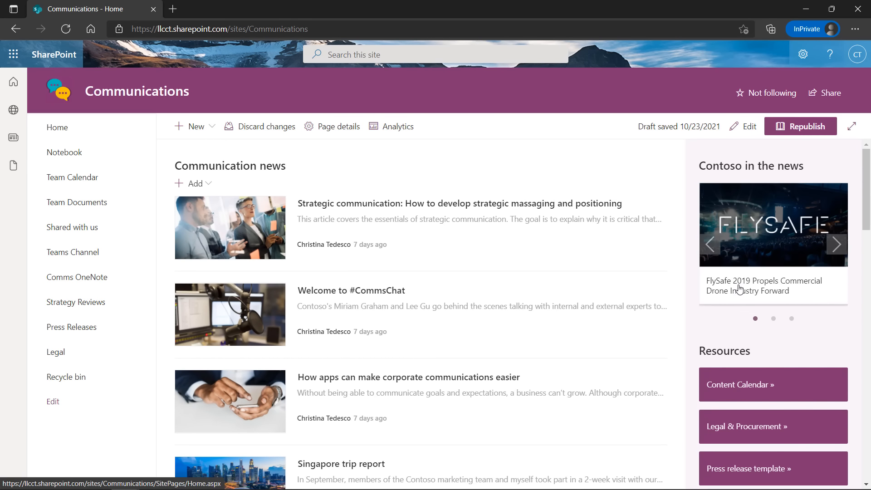
scroll(740, 288, "down", 3)
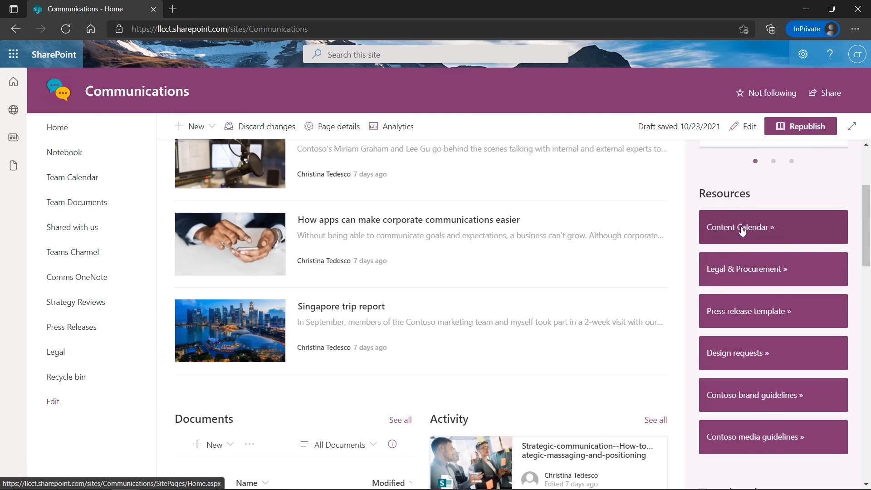
scroll(742, 332, "down", 5)
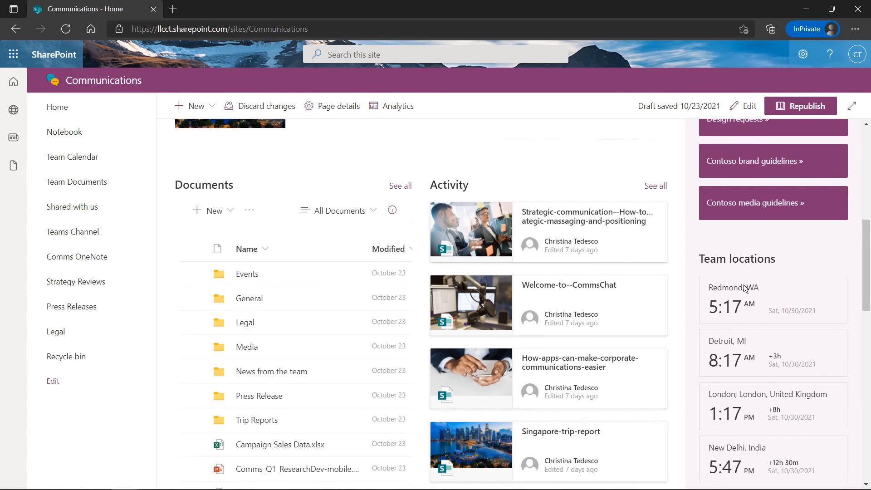
scroll(774, 239, "down", 1)
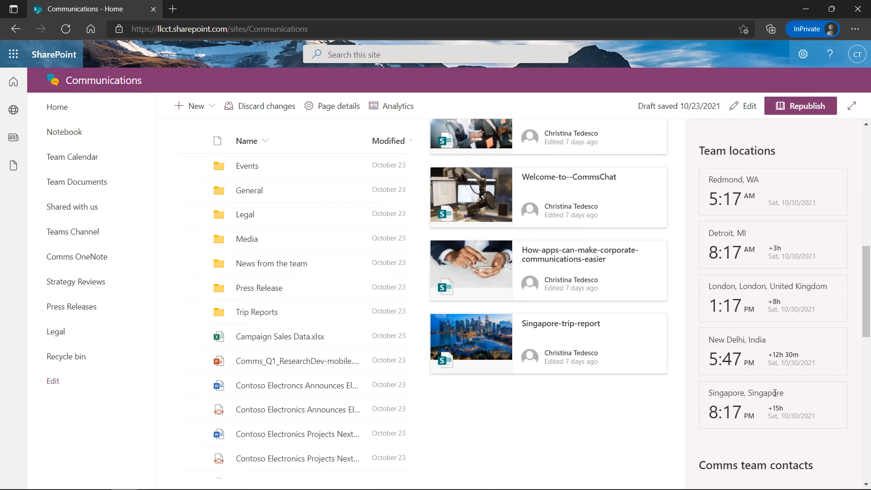
scroll(774, 393, "down", 1)
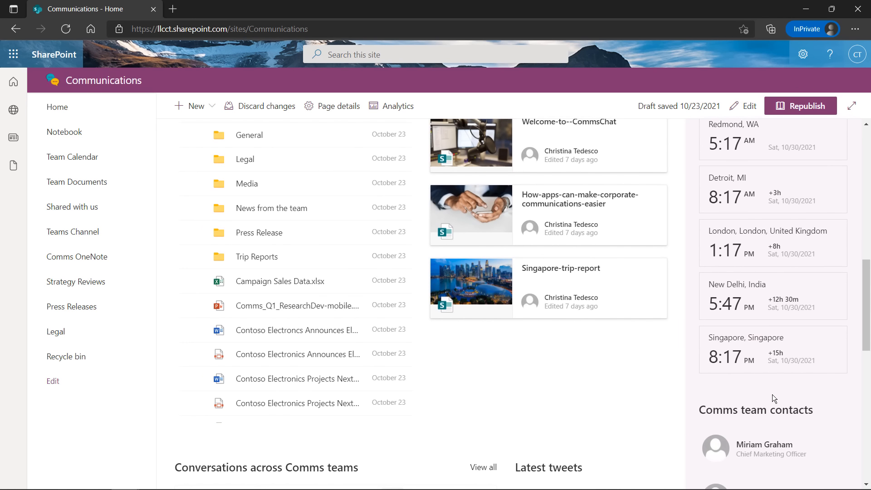
scroll(772, 394, "down", 3)
mouse_move(763, 388)
scroll(607, 323, "down", 2)
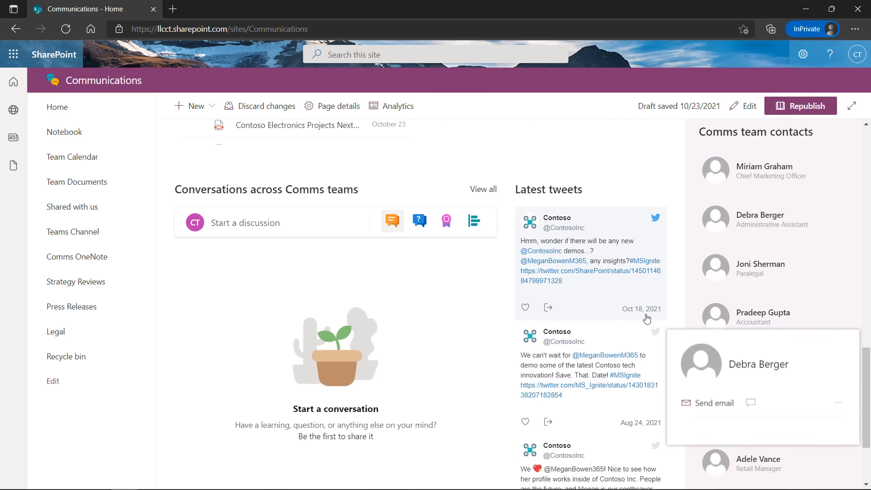
scroll(595, 172, "down", 2)
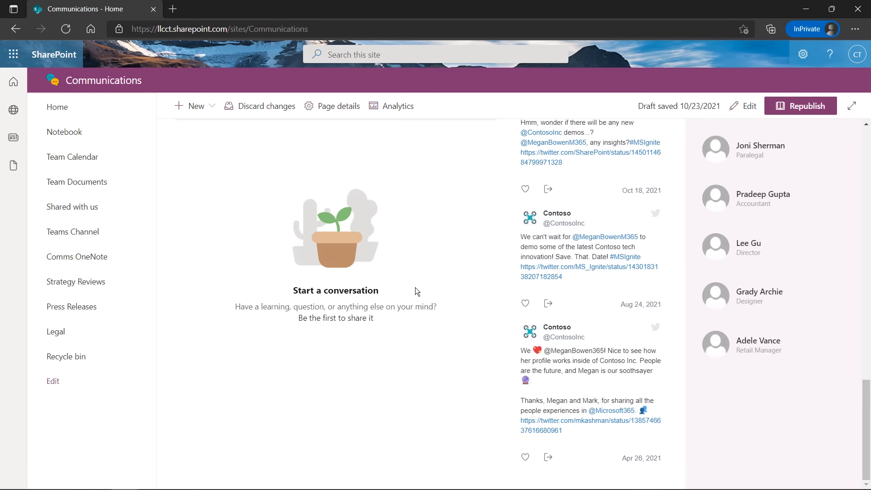
scroll(415, 287, "up", 2)
scroll(415, 287, "up", 5)
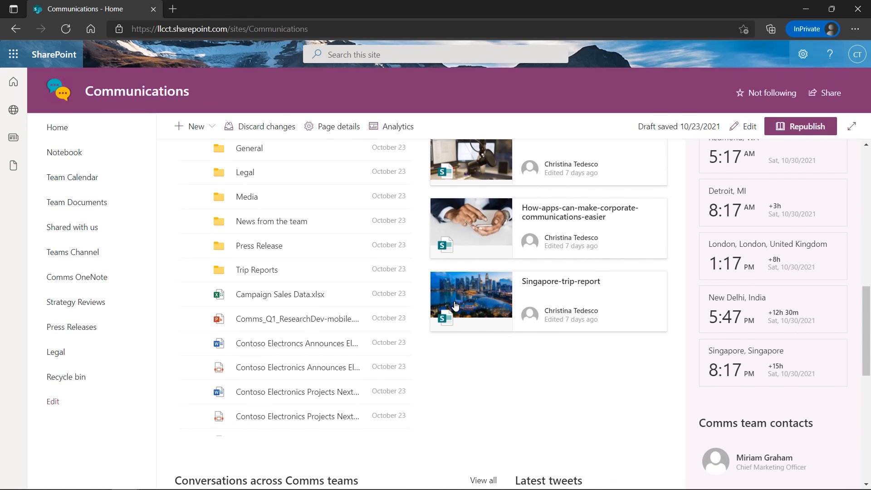
scroll(456, 306, "up", 3)
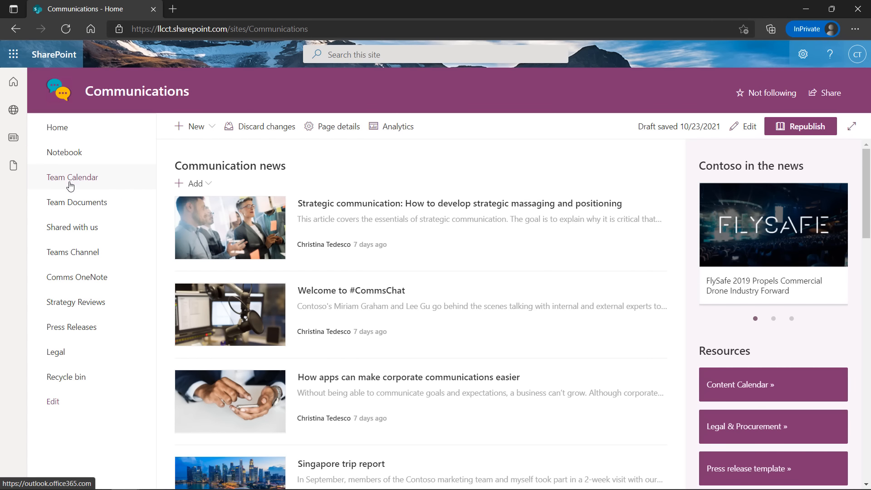
Open the Team Calendar link in the Communications site's left navigation
left_click(70, 159)
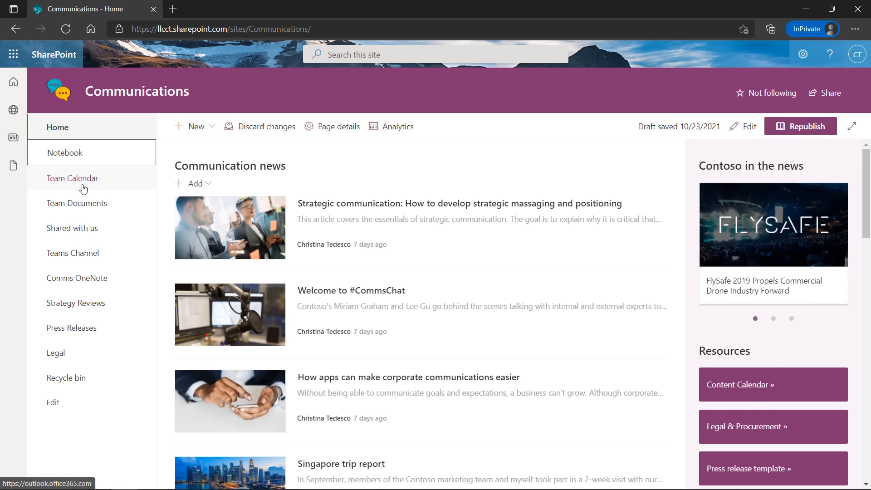
Go back from the Team Calendar to the Communications home page and edit its left navigation
left_click(77, 179)
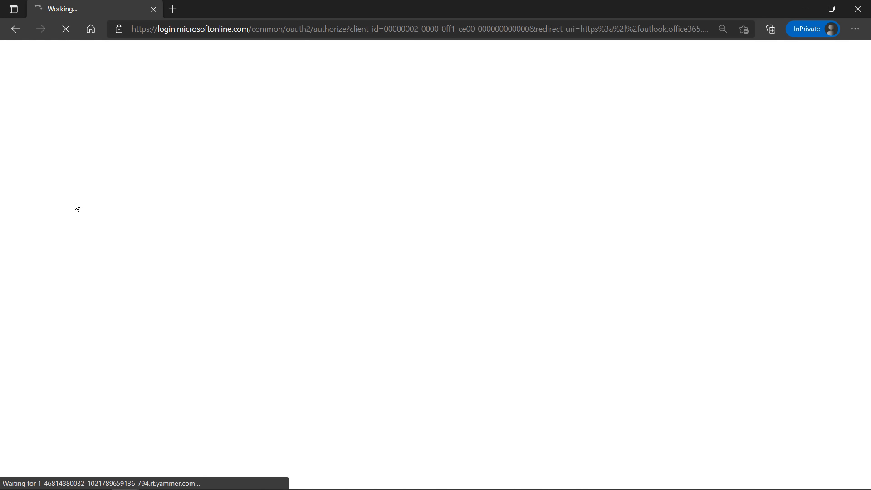
left_click(15, 30)
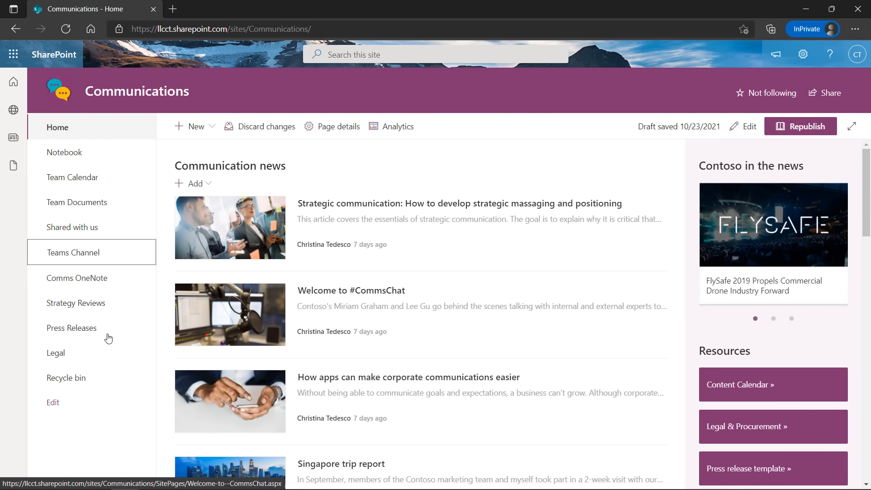
left_click(58, 403)
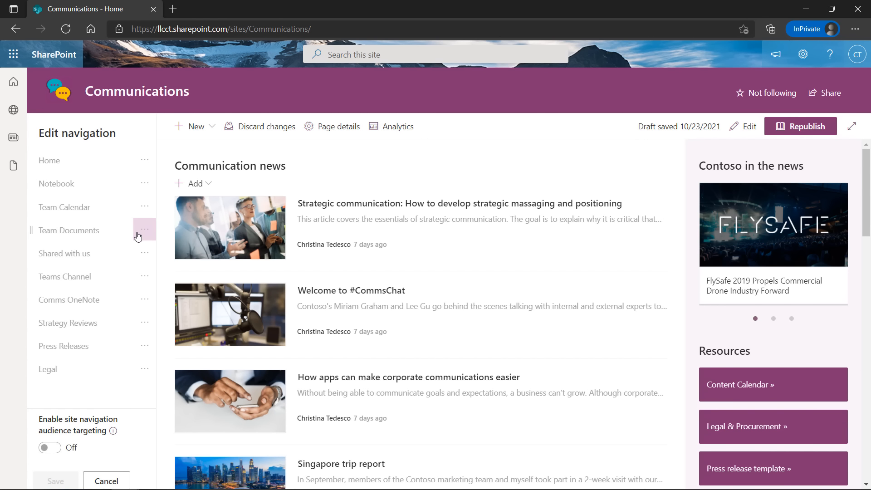
Drag the Team Documents link up so it sits between Notebook and Team Calendar
left_click_drag(80, 237, 66, 204)
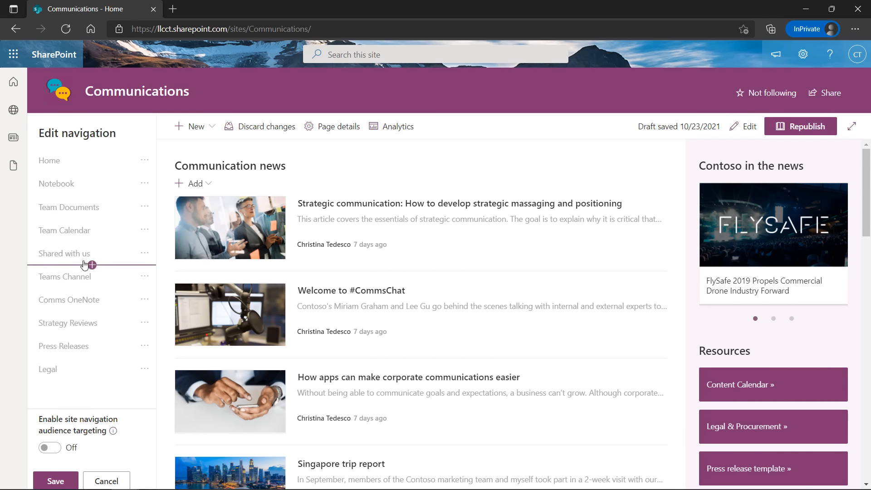
mouse_move(92, 221)
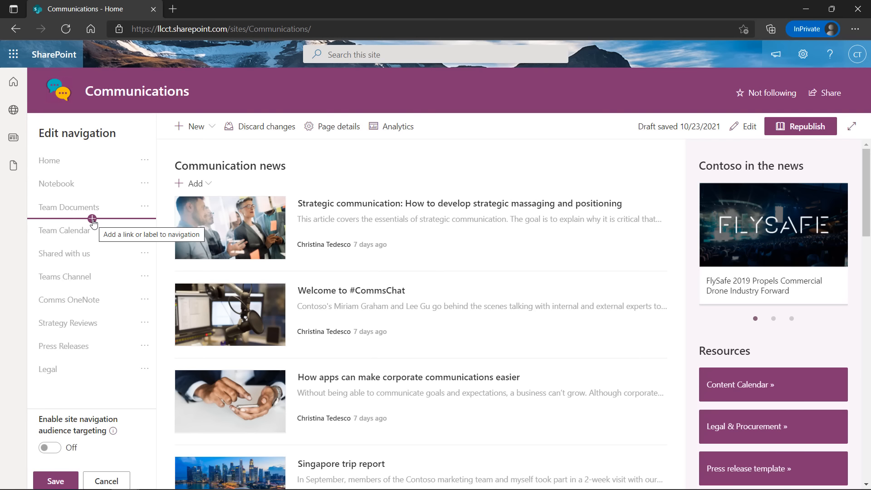
left_click(92, 219)
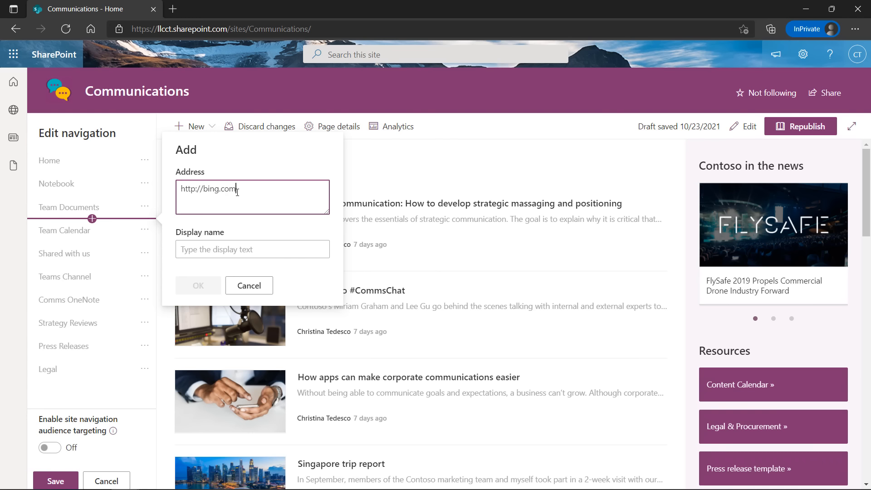
left_click(238, 250)
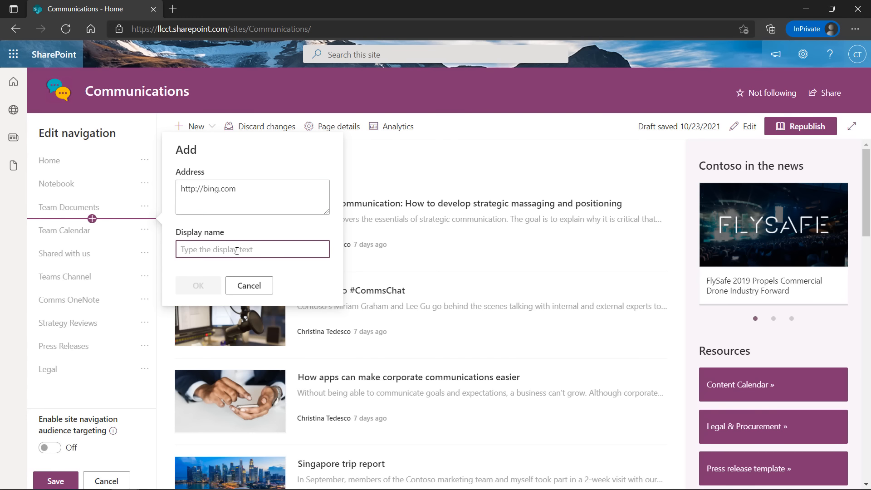
type("Web")
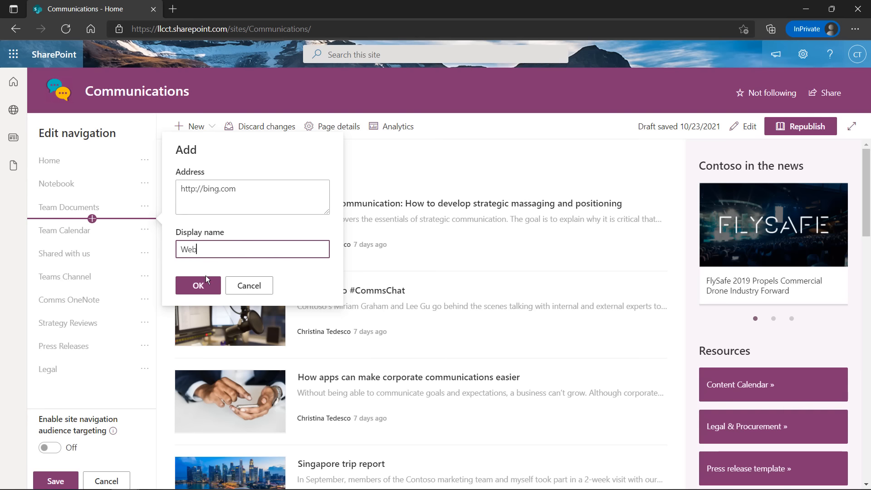
left_click(205, 277)
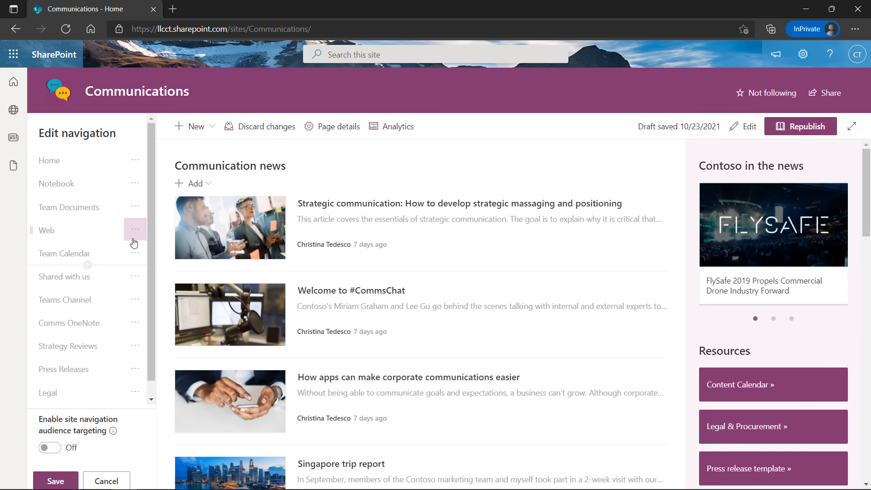
Save the updated Communications site navigation
scroll(98, 381, "down", 1)
scroll(98, 258, "up", 1)
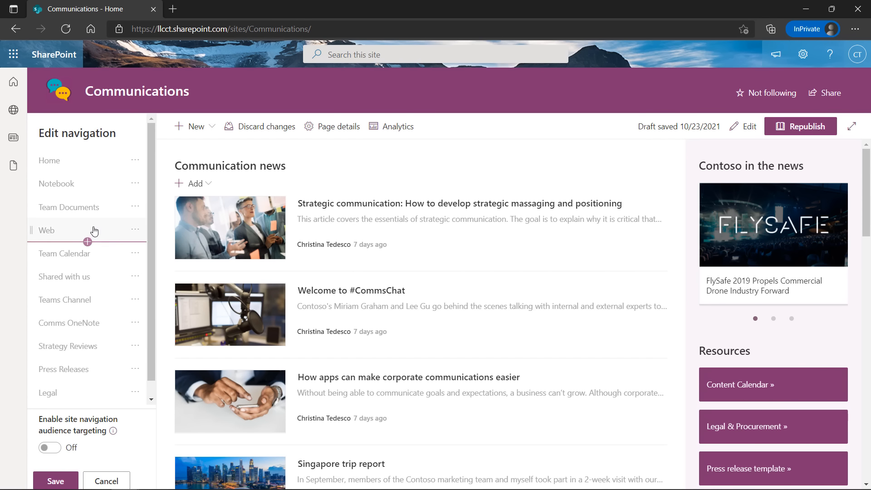
scroll(117, 381, "down", 1)
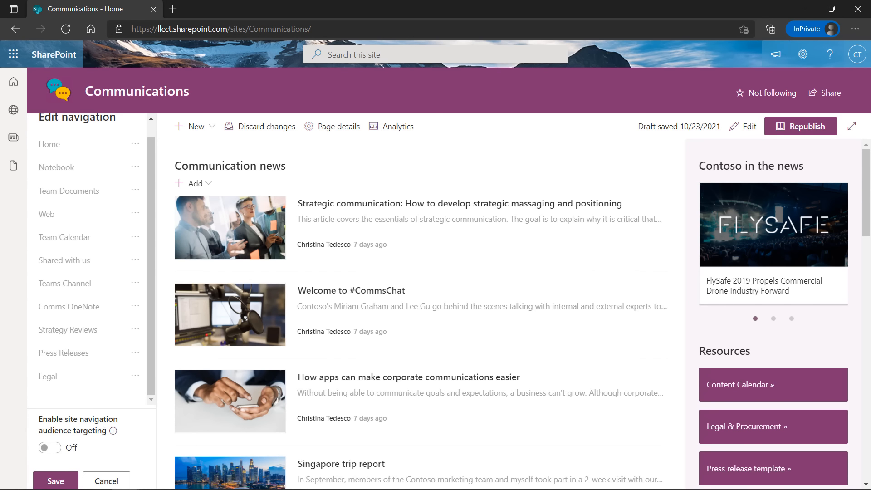
mouse_move(113, 431)
left_click(55, 481)
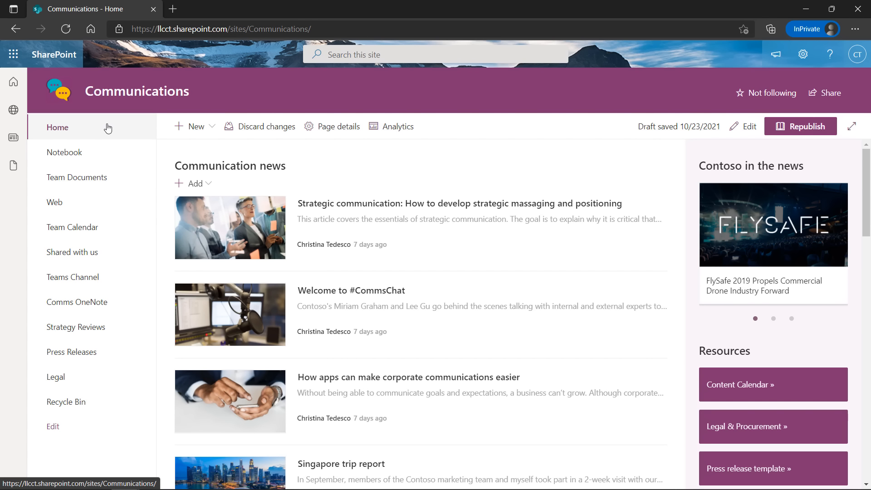
Go to the SharePoint start page and open CT_Comms from the Following list
left_click(14, 83)
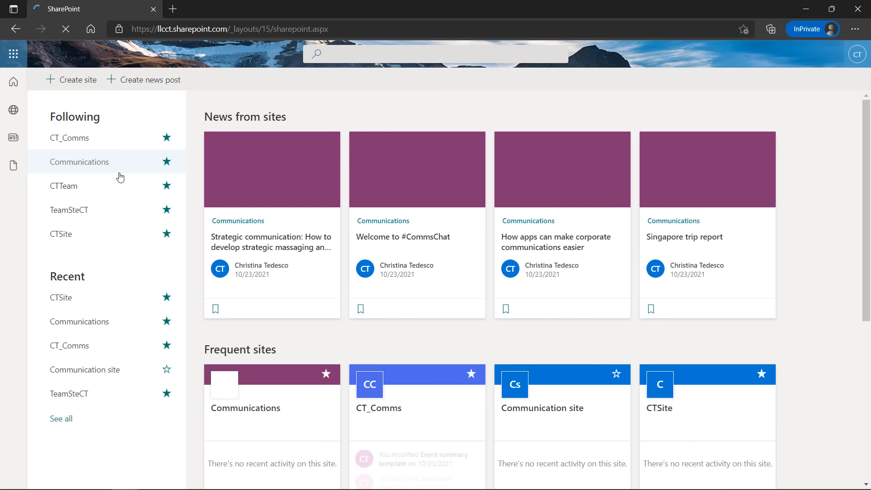
left_click(70, 139)
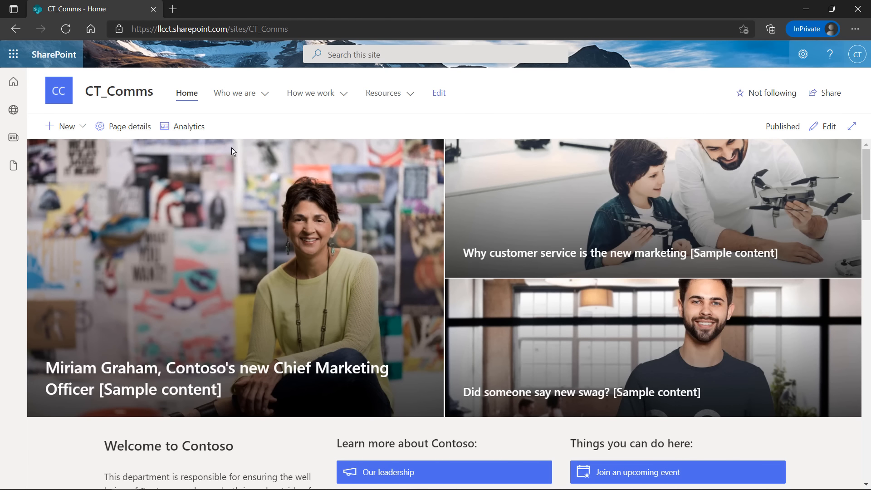
scroll(342, 254, "down", 4)
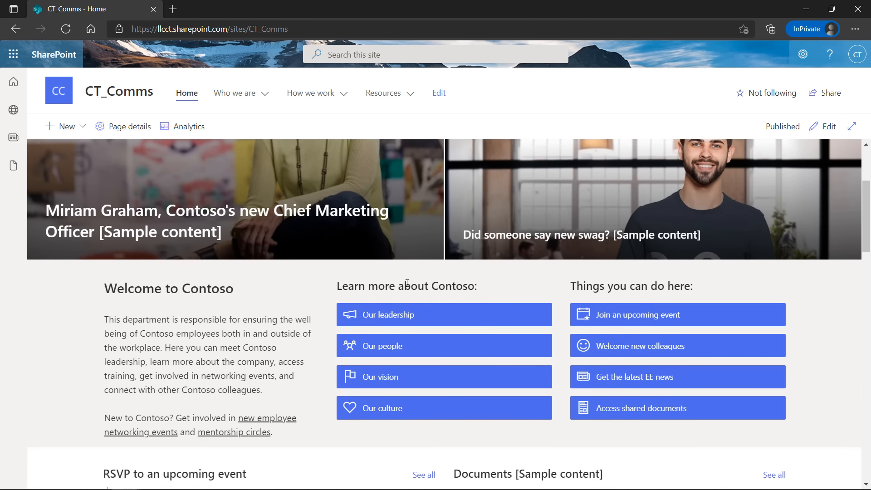
scroll(343, 254, "down", 2)
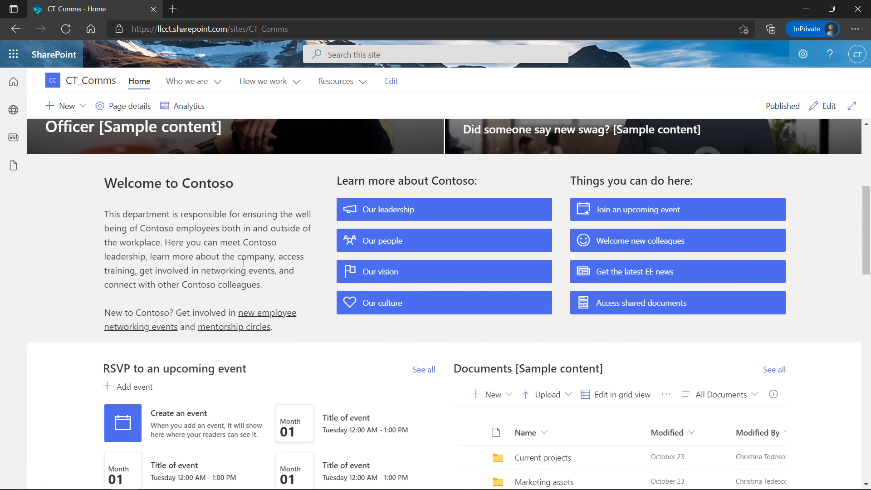
scroll(244, 262, "down", 4)
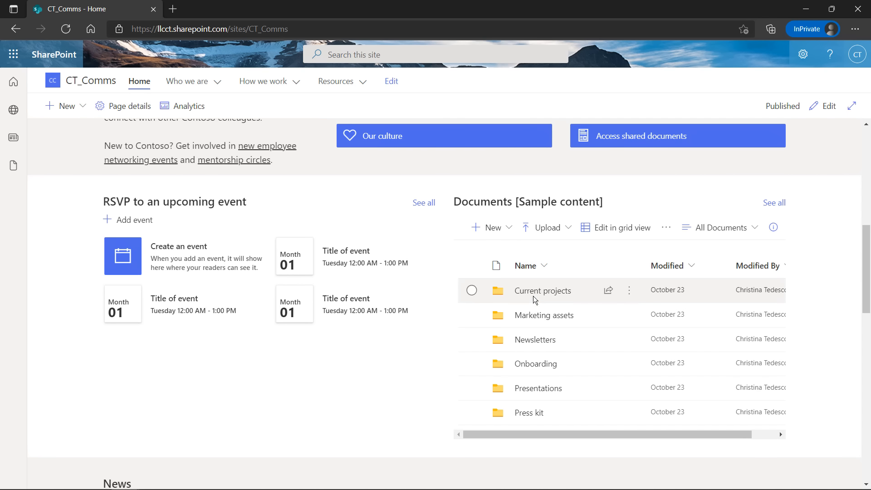
scroll(488, 334, "down", 8)
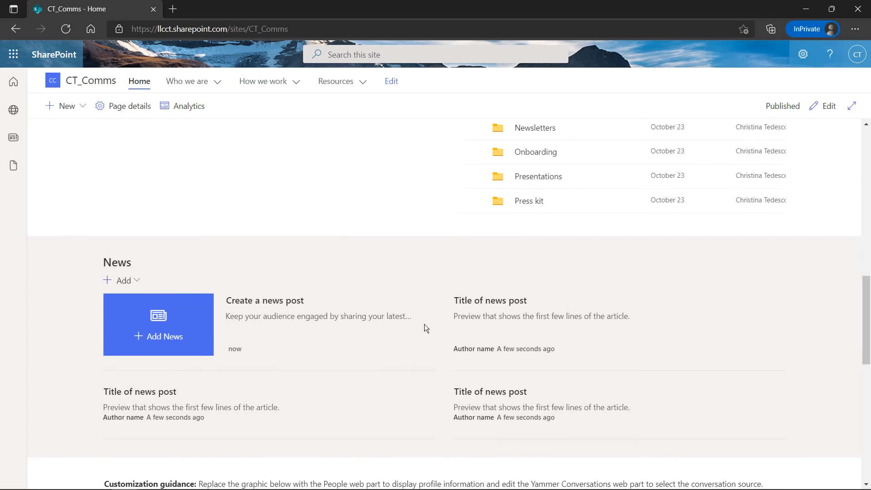
scroll(302, 251, "up", 1)
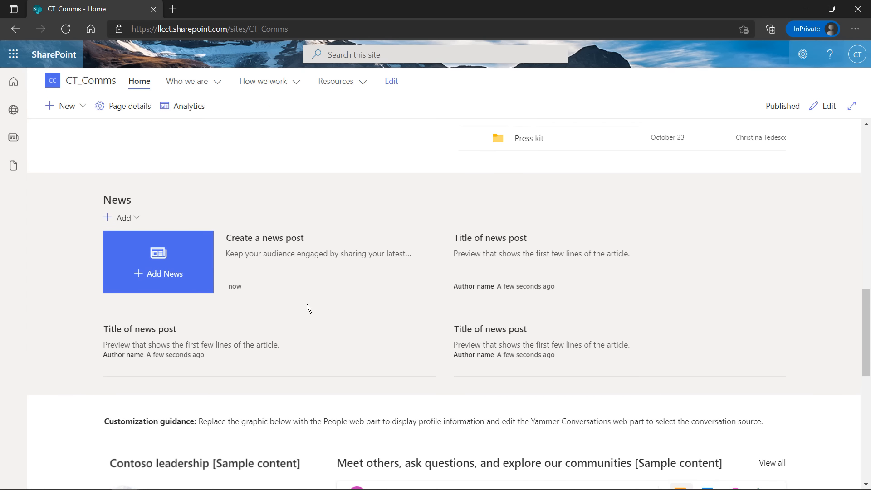
scroll(307, 304, "up", 12)
scroll(284, 286, "down", 14)
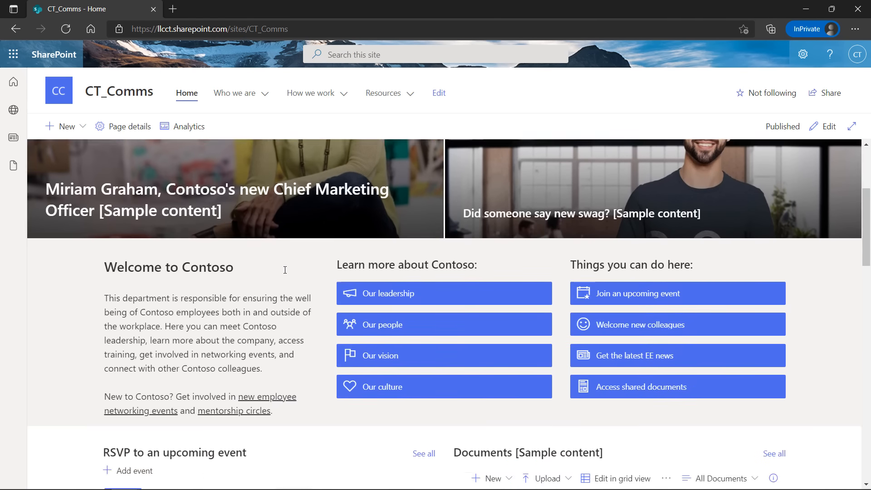
scroll(285, 287, "up", 5)
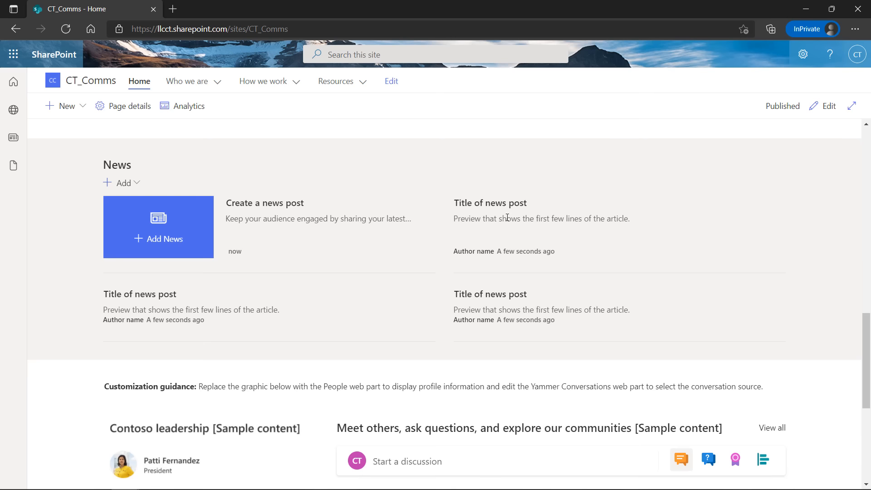
scroll(304, 296, "down", 4)
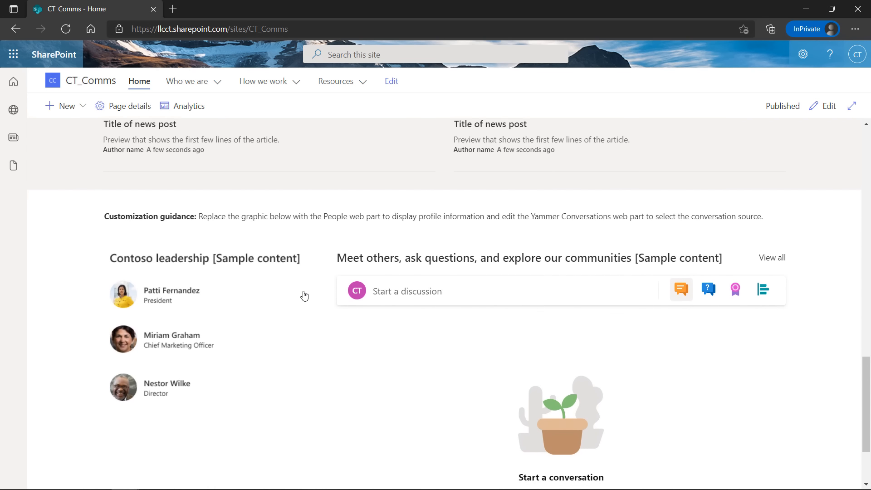
scroll(463, 233, "down", 1)
scroll(535, 330, "down", 1)
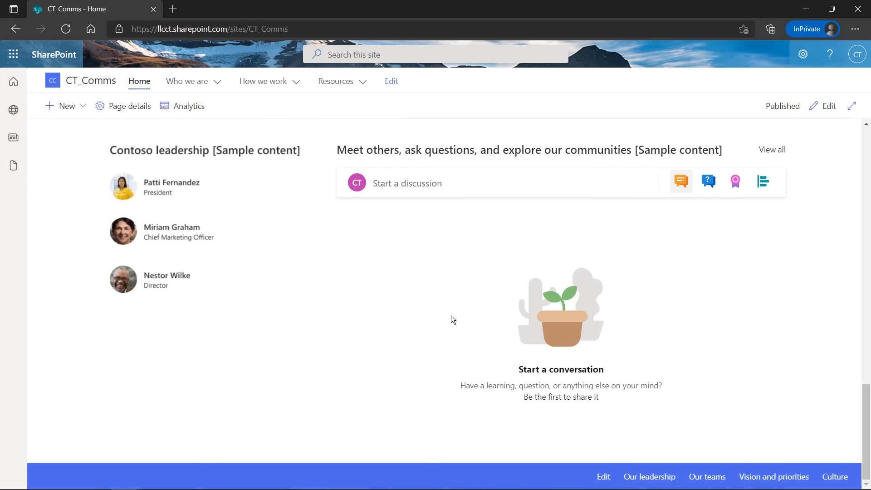
scroll(369, 288, "up", 8)
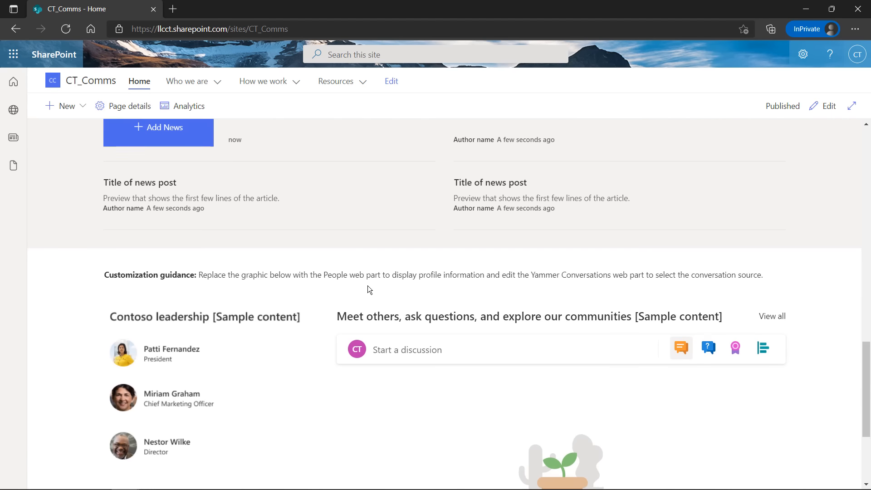
scroll(367, 287, "up", 8)
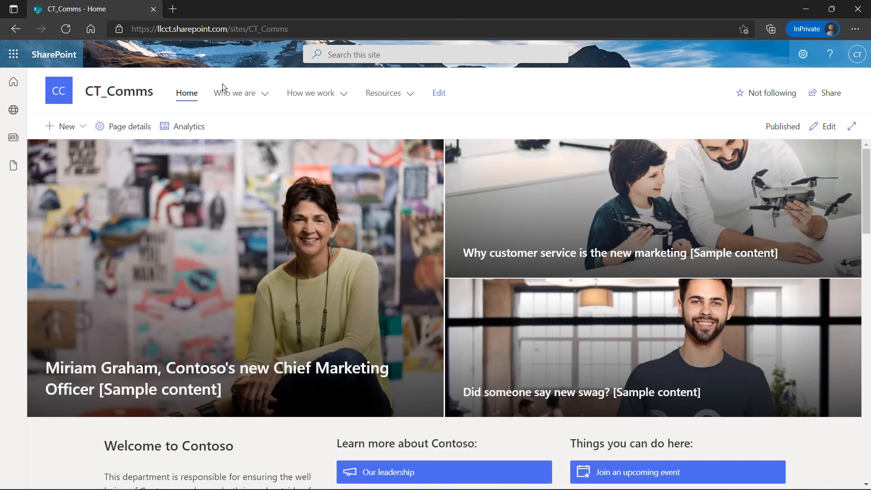
Load the Communications site's copied URL in a new tab and bring the original tab to CT_Comms
key("Return")
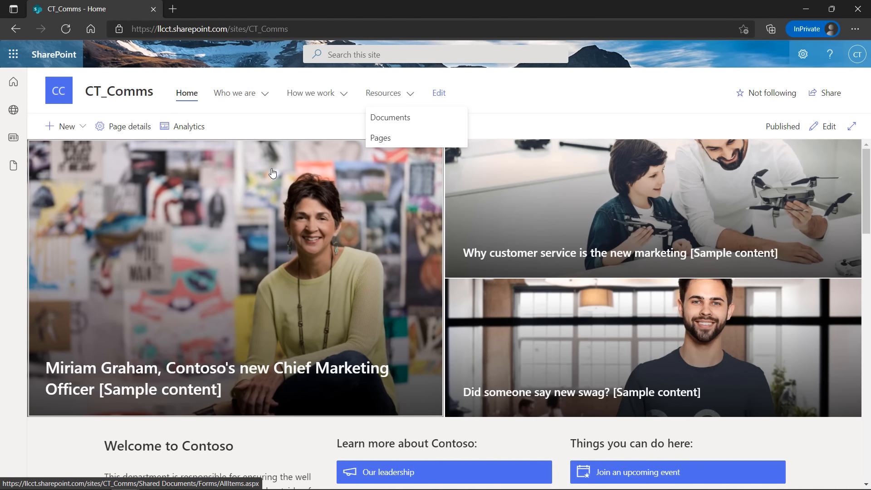
left_click(14, 83)
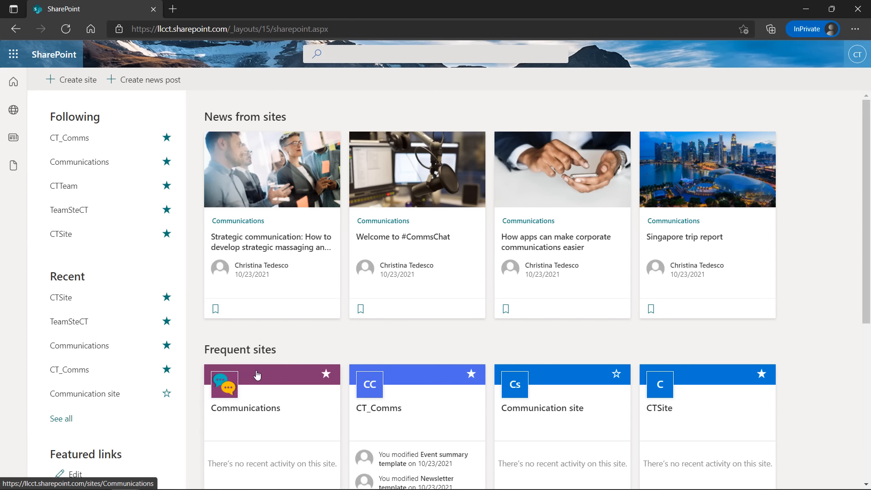
left_click(257, 375)
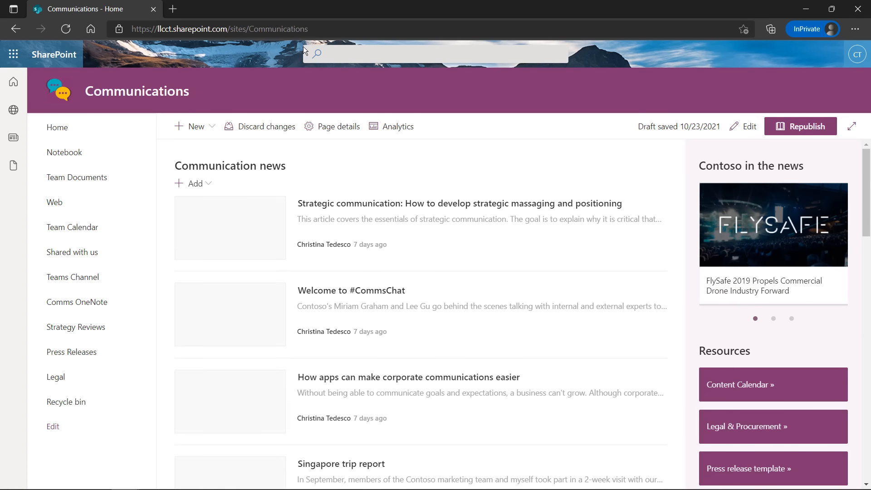
left_click(321, 26)
key("ctrl+c")
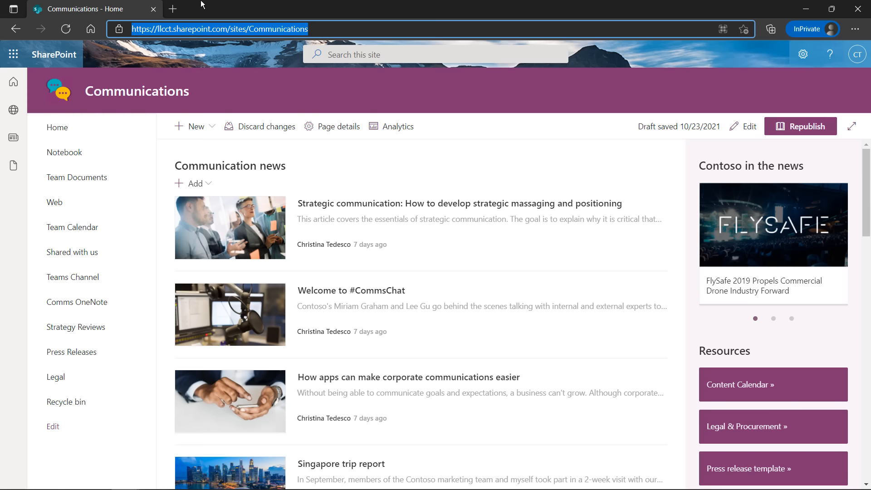
left_click(173, 9)
key("ctrl+v")
key("Return")
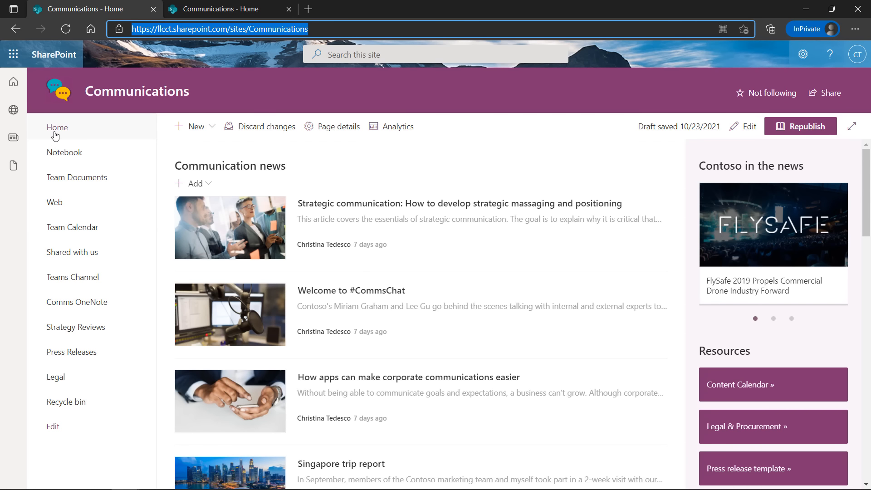
left_click(13, 81)
left_click(91, 144)
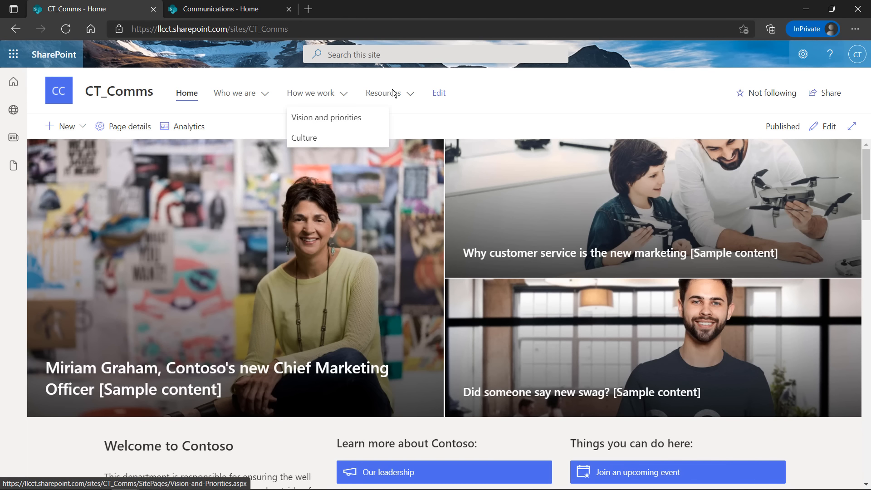
Review CT_Comms' navigation editor and Resources menu, then switch to the Communications tab
left_click(438, 93)
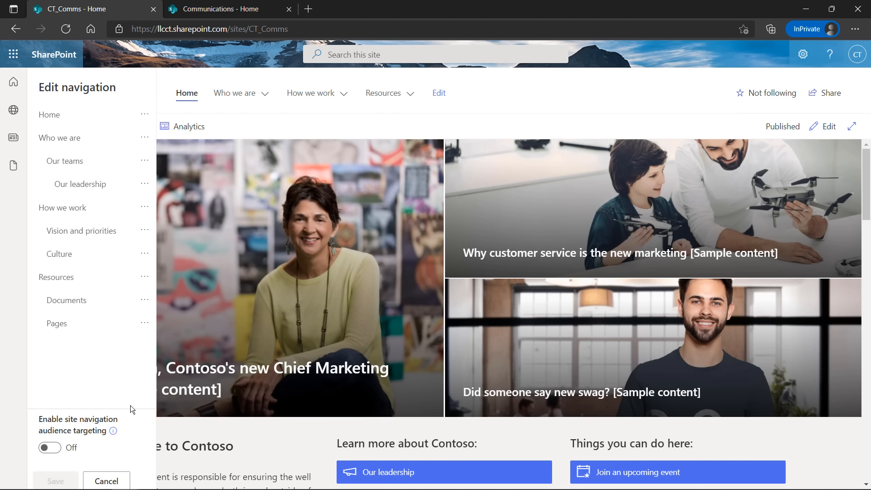
left_click(106, 481)
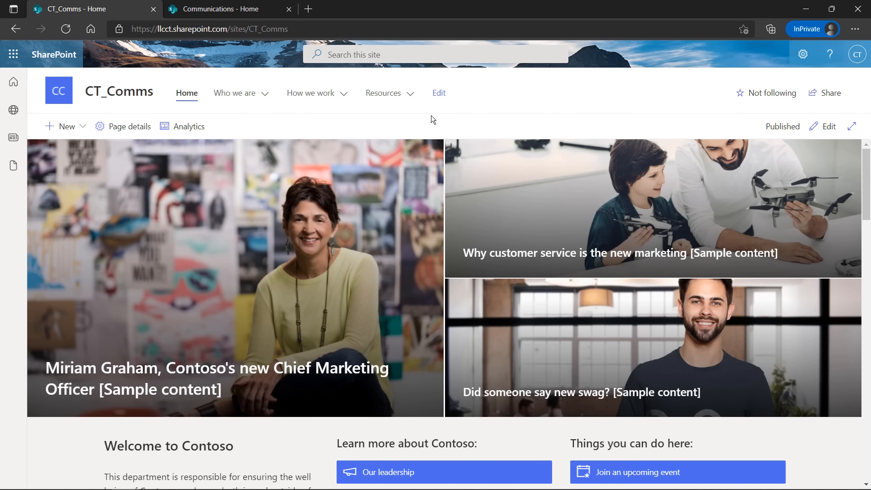
left_click(389, 94)
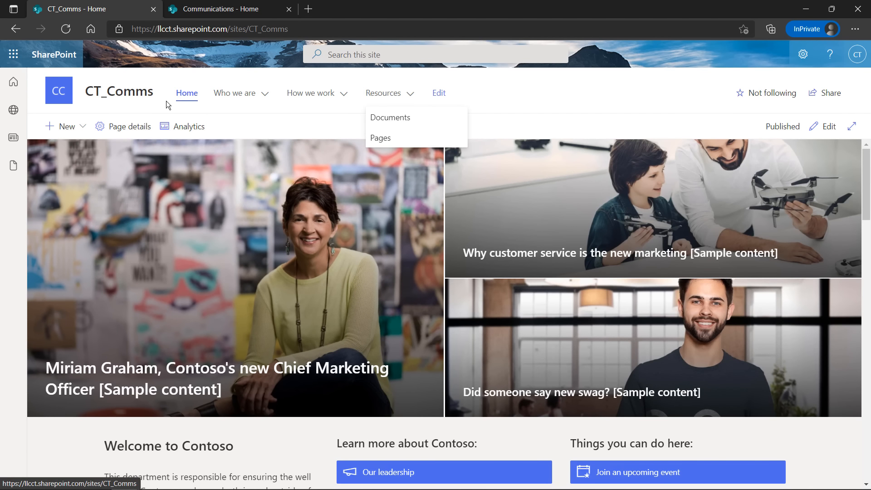
left_click(221, 11)
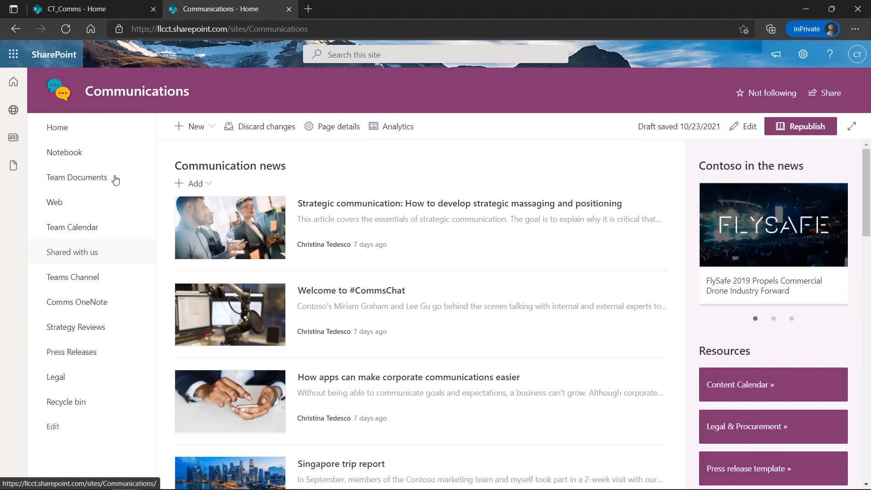
Compare the CT_Comms and Communications navigation menus by switching back and forth between their tabs
left_click(119, 9)
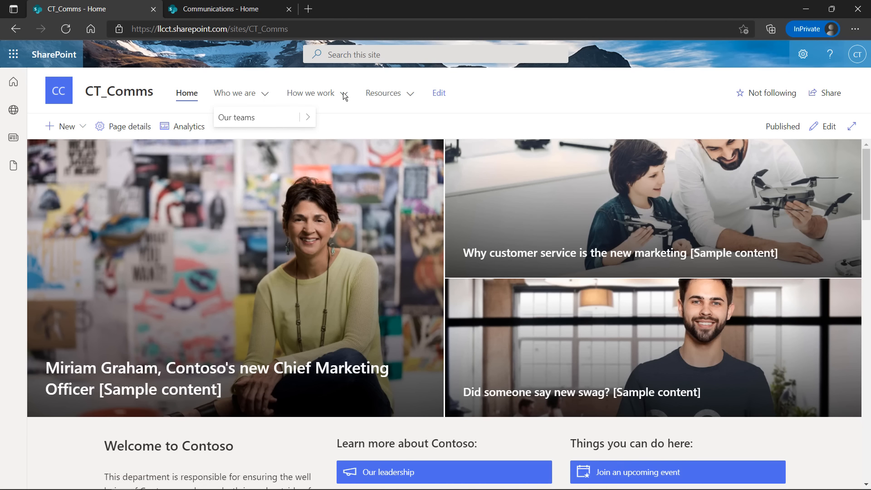
mouse_move(343, 93)
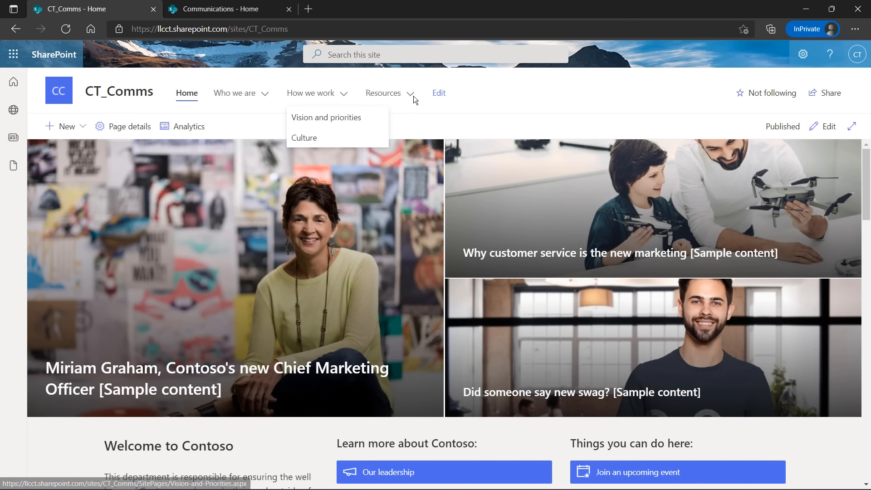
mouse_move(411, 96)
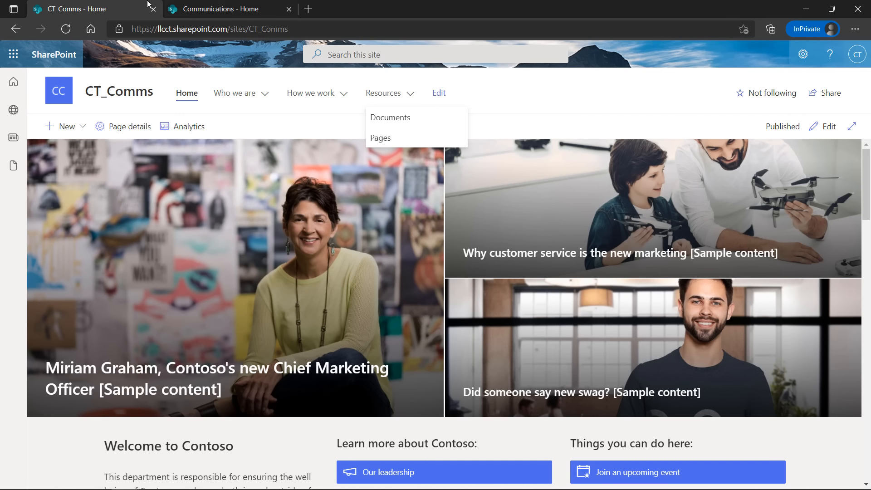
left_click(219, 10)
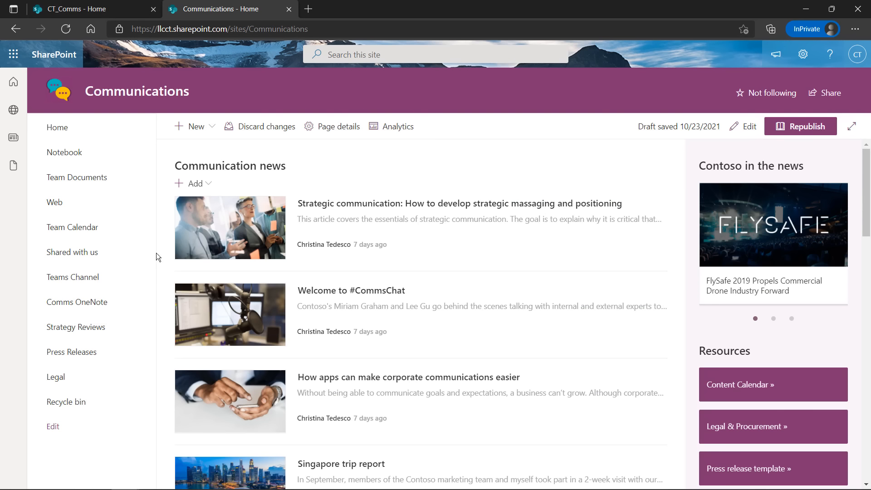
left_click(114, 10)
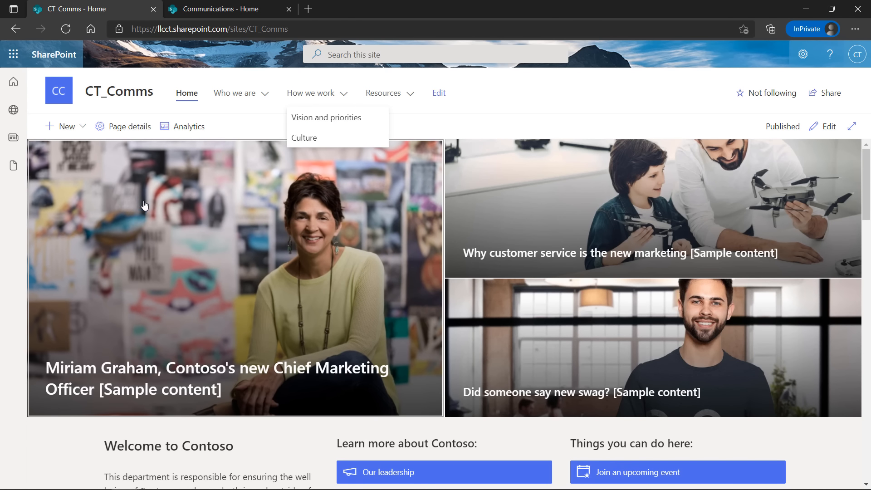
left_click(207, 14)
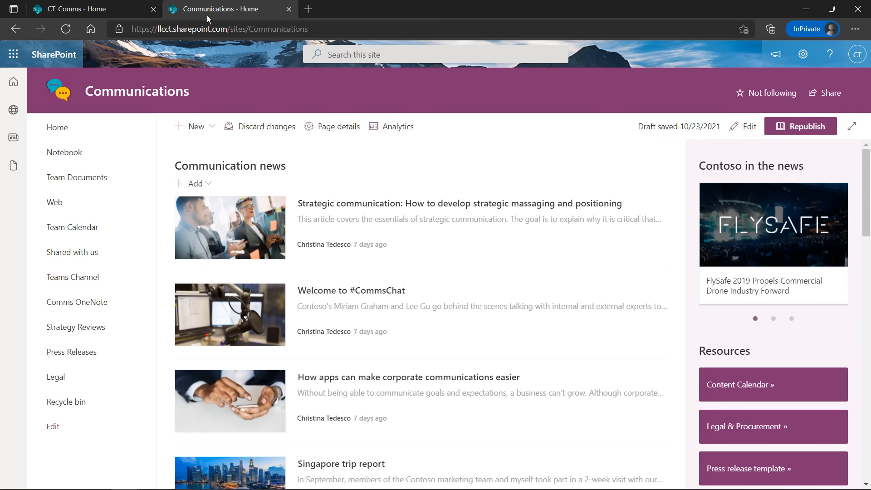
left_click(82, 16)
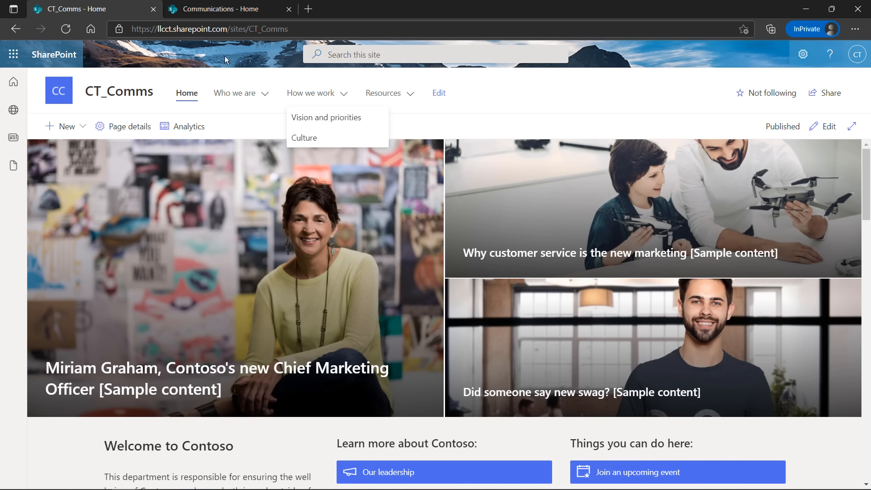
left_click(222, 9)
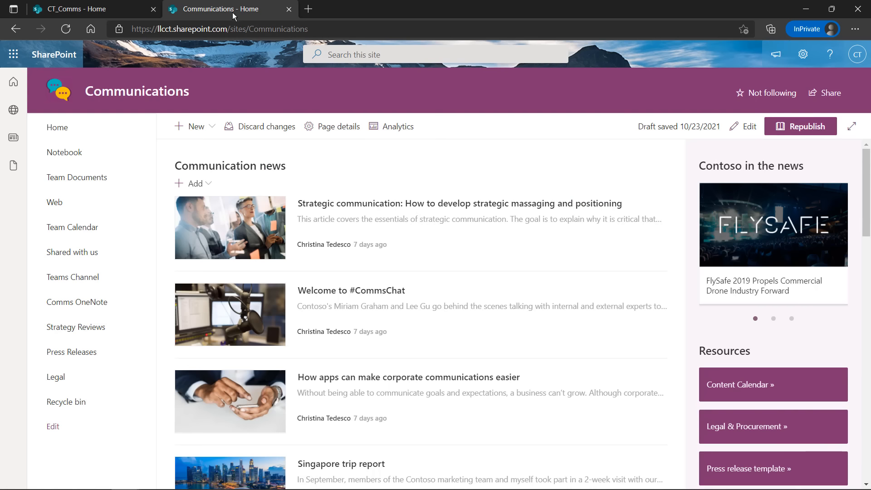
left_click(81, 12)
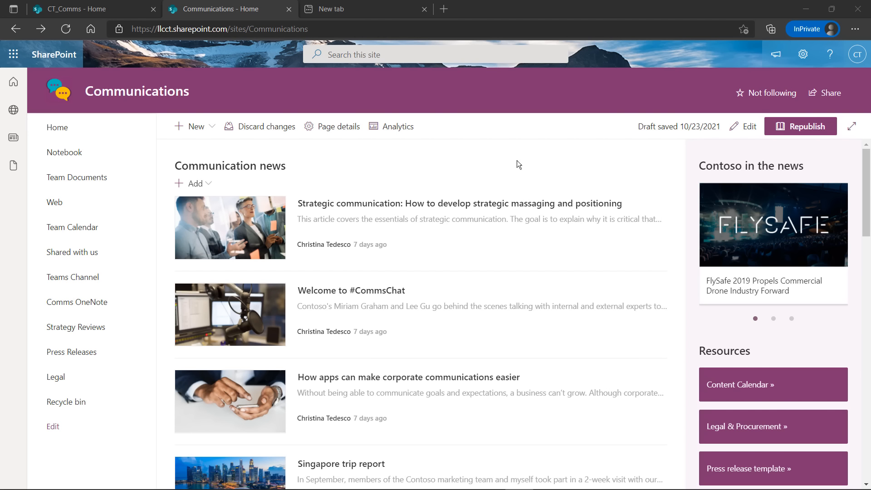
Open Site permissions from the Communications site's Settings gear
left_click(803, 58)
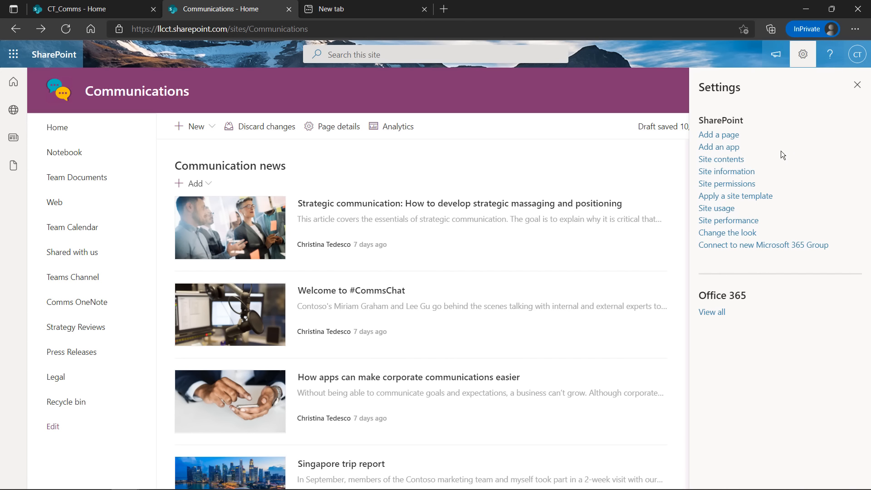
left_click(748, 185)
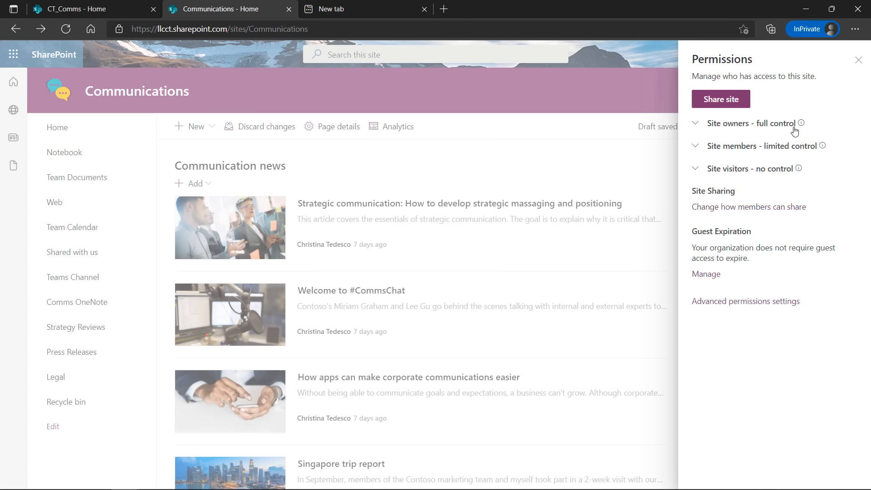
Expand Site owners, Site members and Site visitors to show one Full control owner and no members
left_click(696, 124)
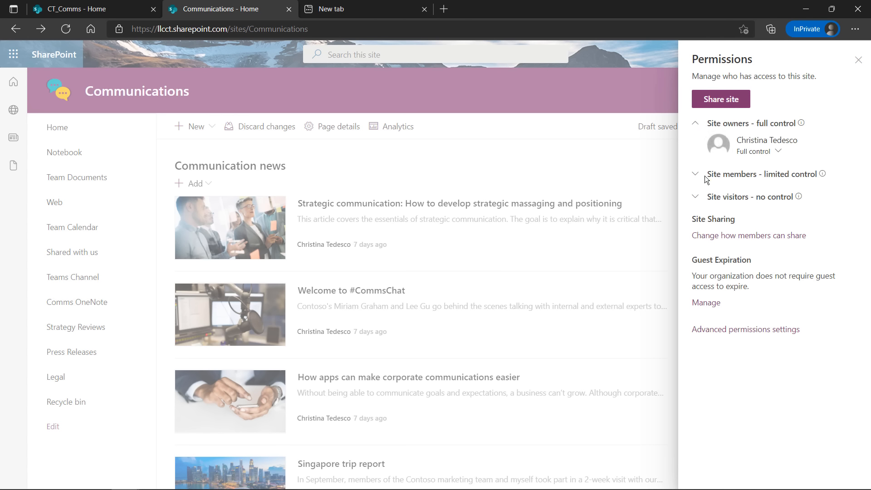
left_click(698, 176)
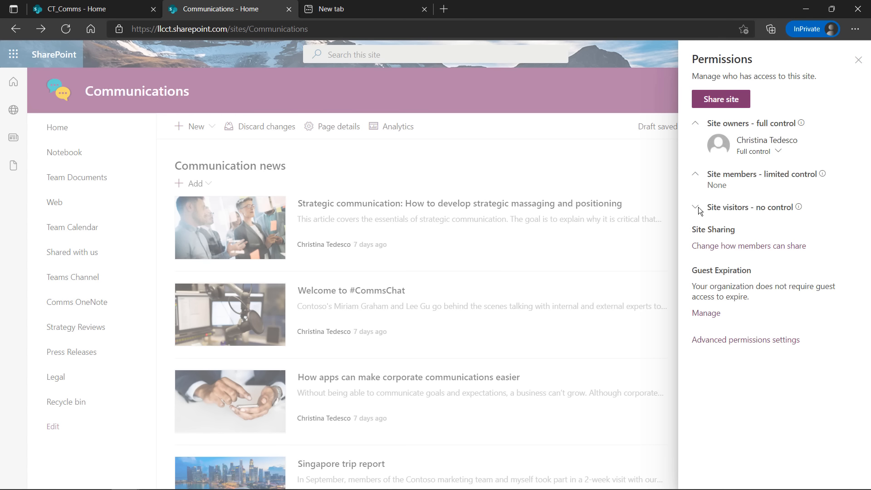
left_click(698, 208)
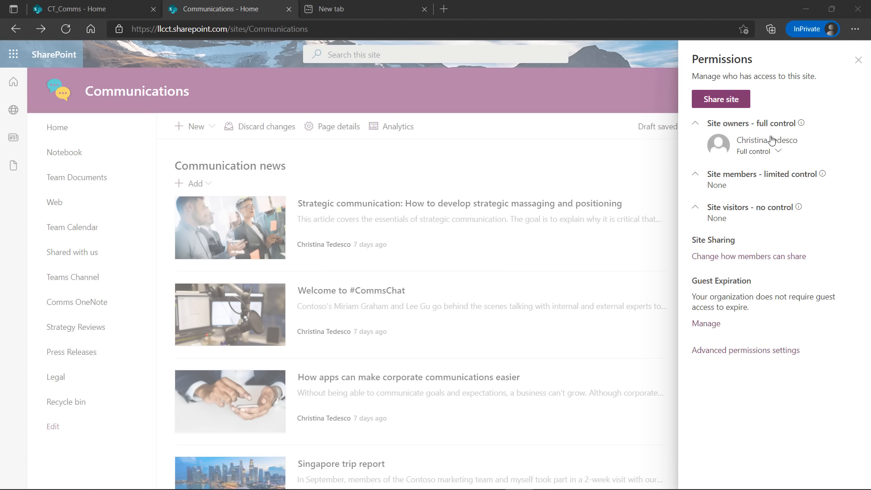
Start sharing the site and choose the intended person from the name suggestions
left_click(716, 101)
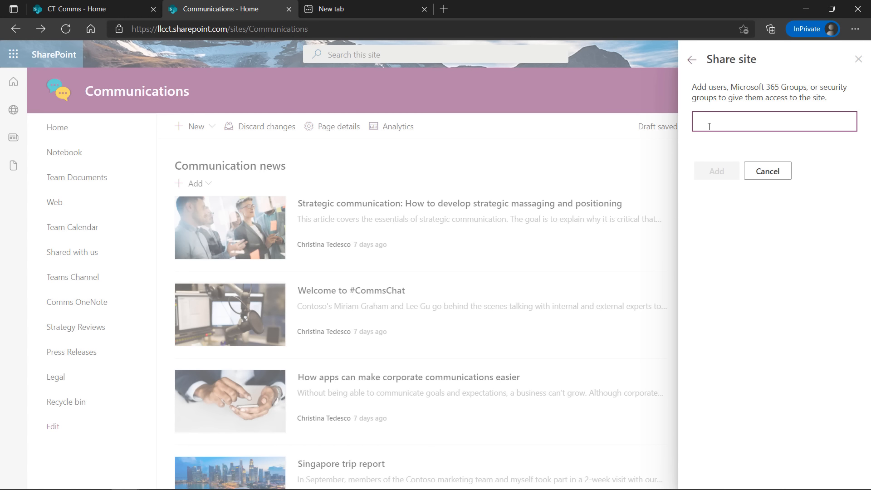
type("ch")
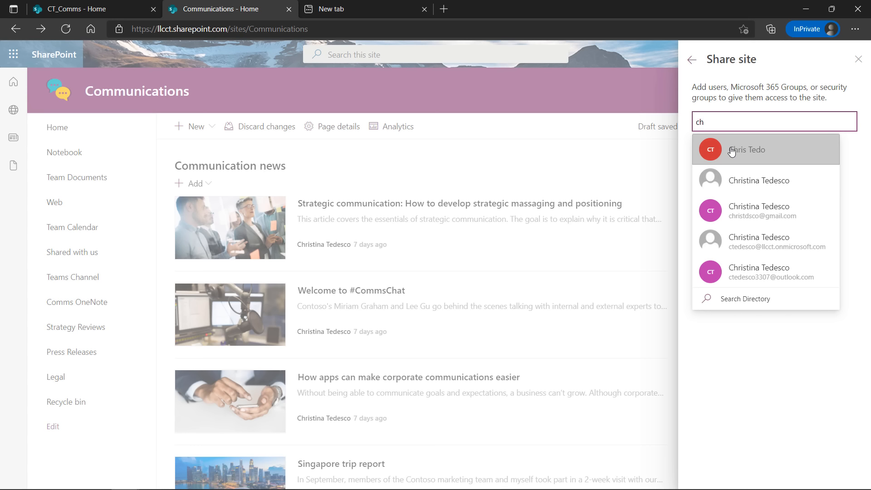
left_click(731, 151)
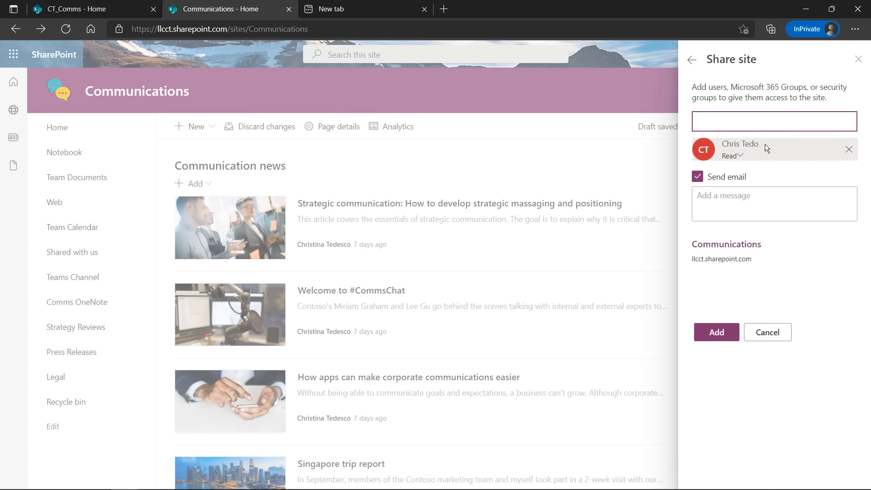
Add the message 'please access my site', keep Read access, and send the invitation
left_click(737, 198)
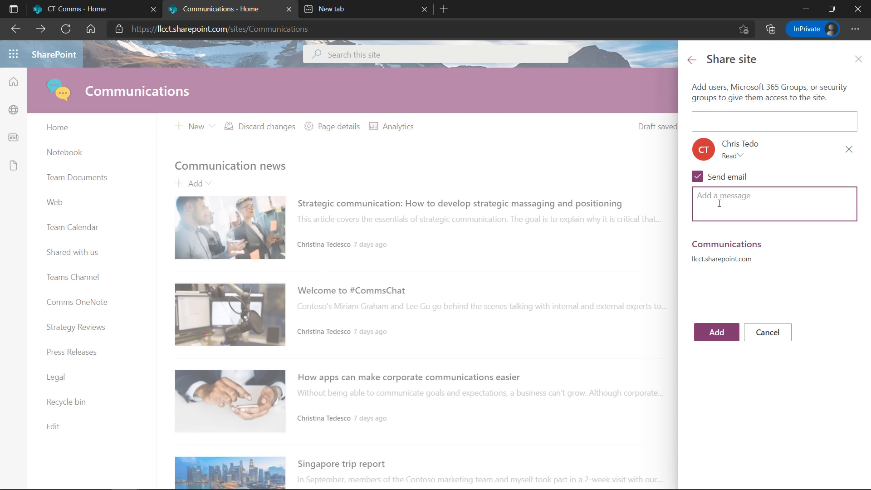
type("please access my site")
left_click(716, 332)
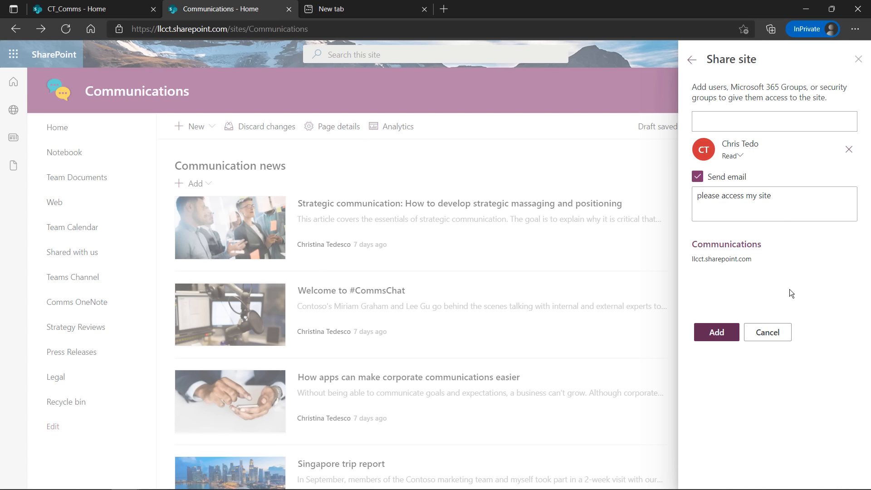
left_click(739, 156)
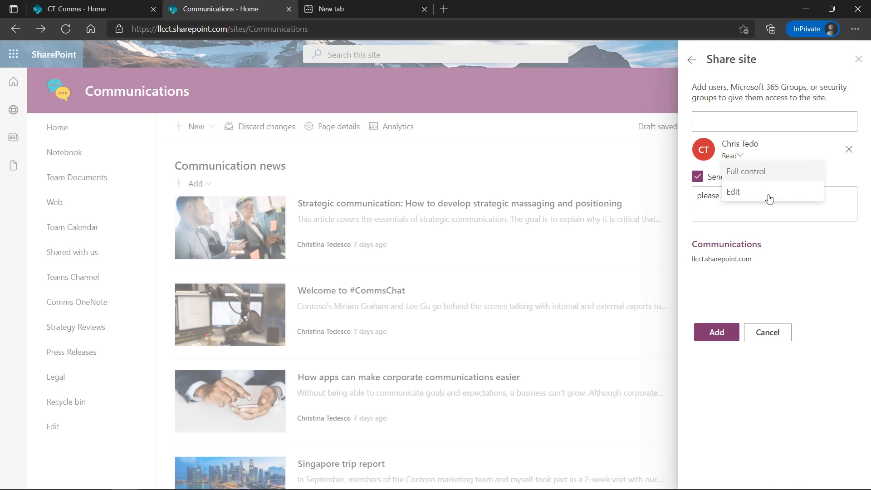
left_click(816, 258)
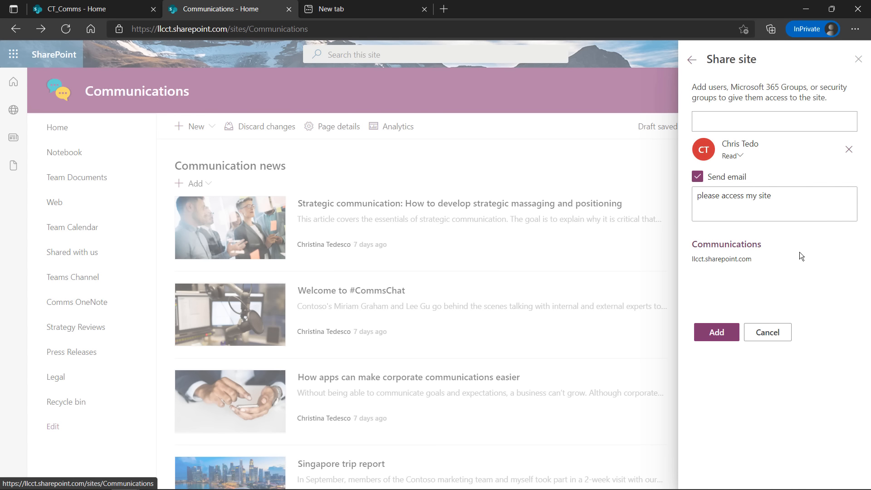
left_click(717, 333)
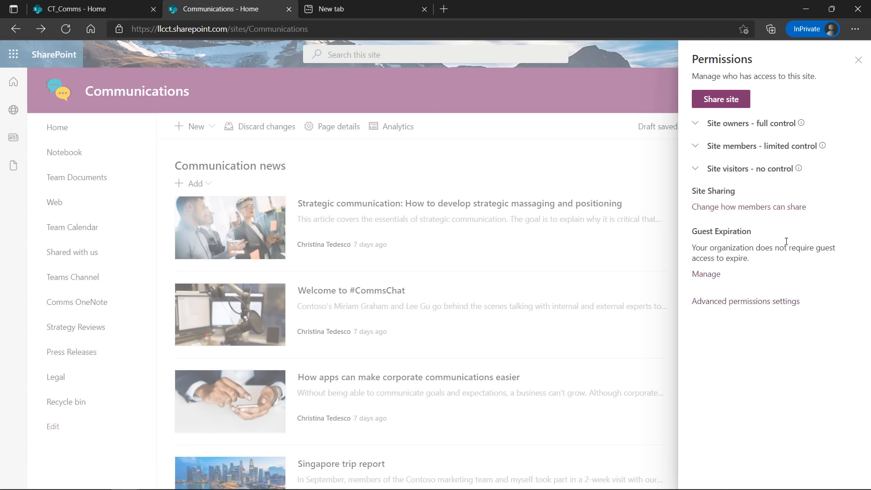
left_click(697, 170)
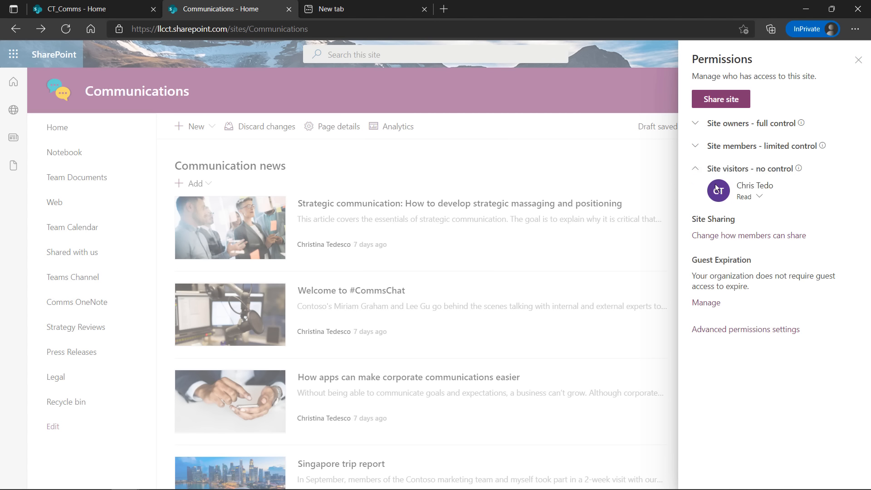
left_click(760, 200)
left_click(749, 234)
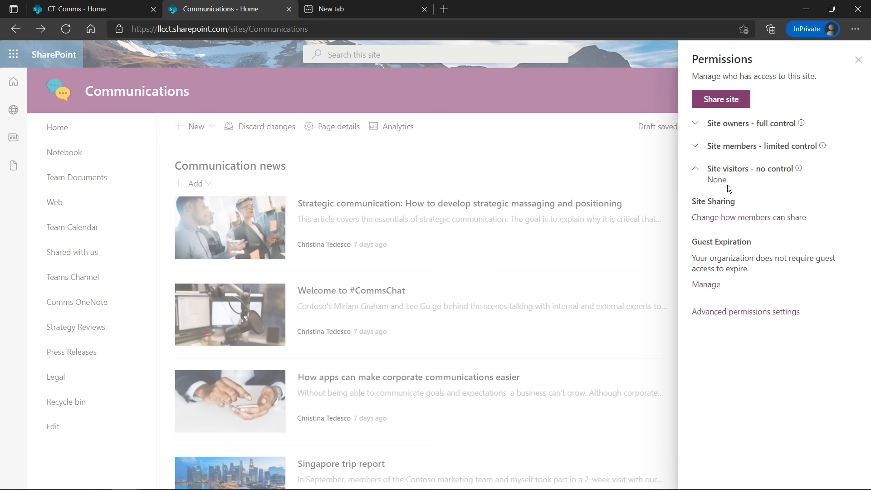
left_click(695, 148)
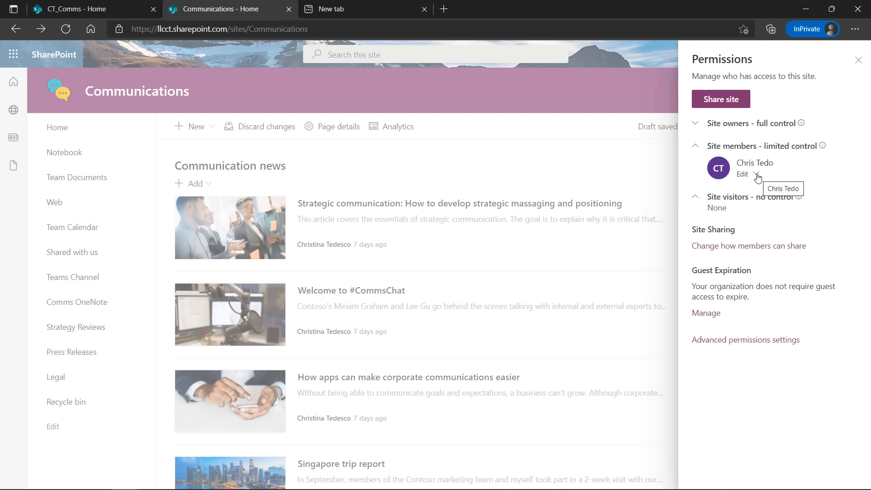
left_click(756, 175)
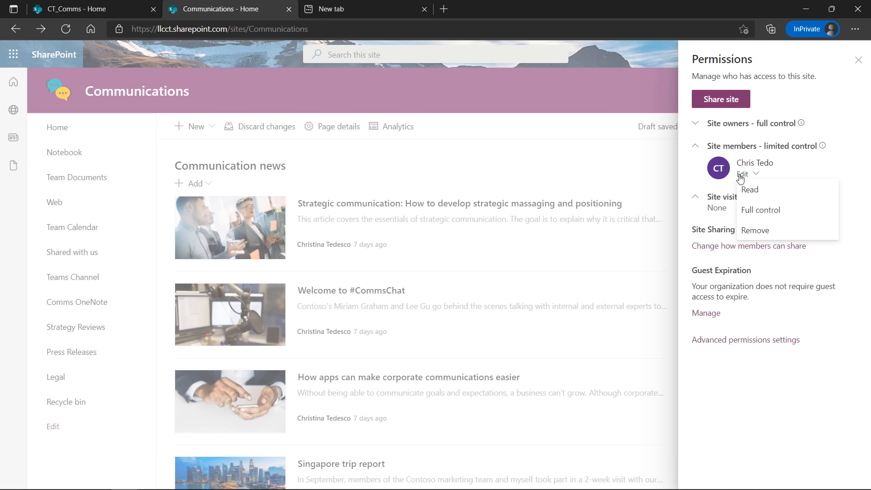
left_click(695, 146)
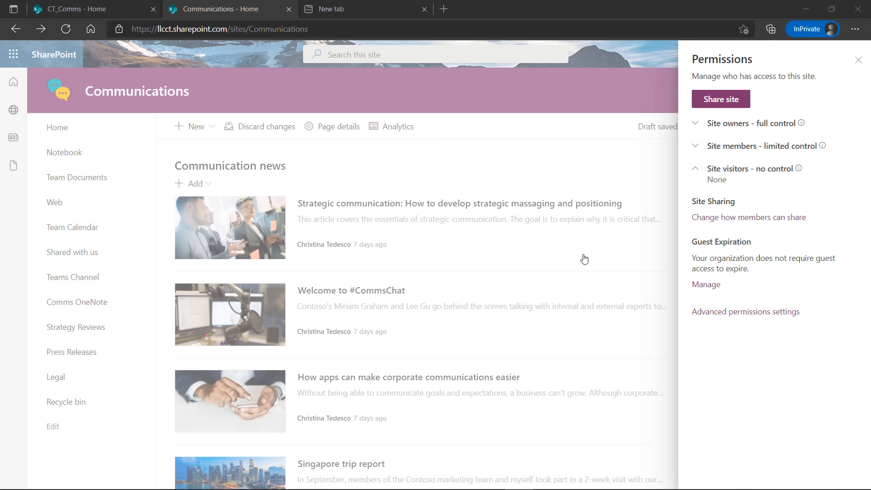
Open Site sharing settings and click into the custom access-request message box
left_click(742, 222)
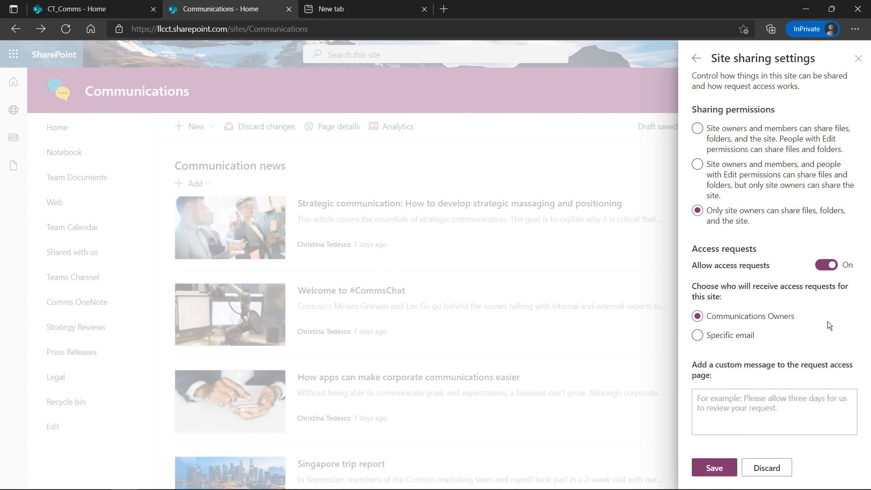
left_click(778, 406)
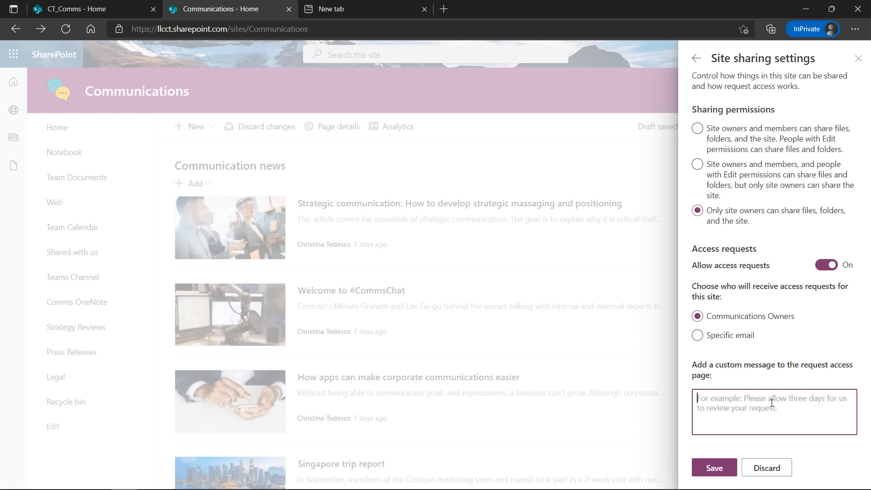
Discard the sharing settings and open the Advanced permissions settings page
left_click(767, 468)
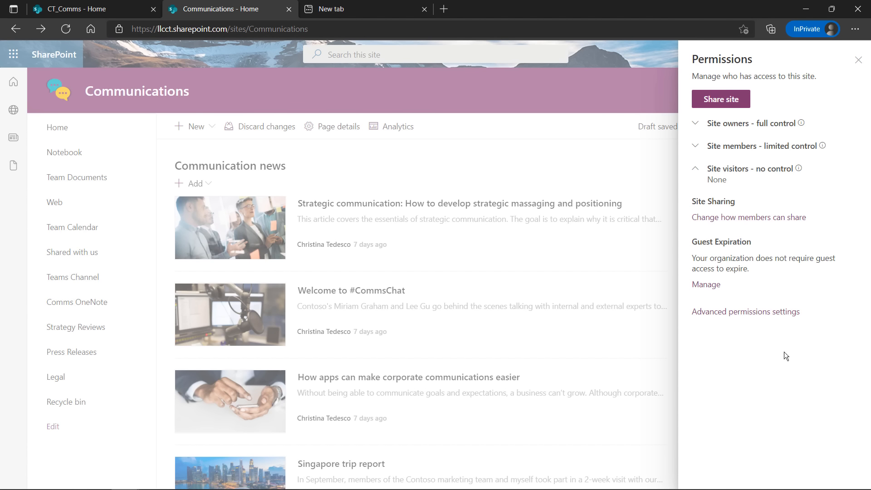
left_click(747, 315)
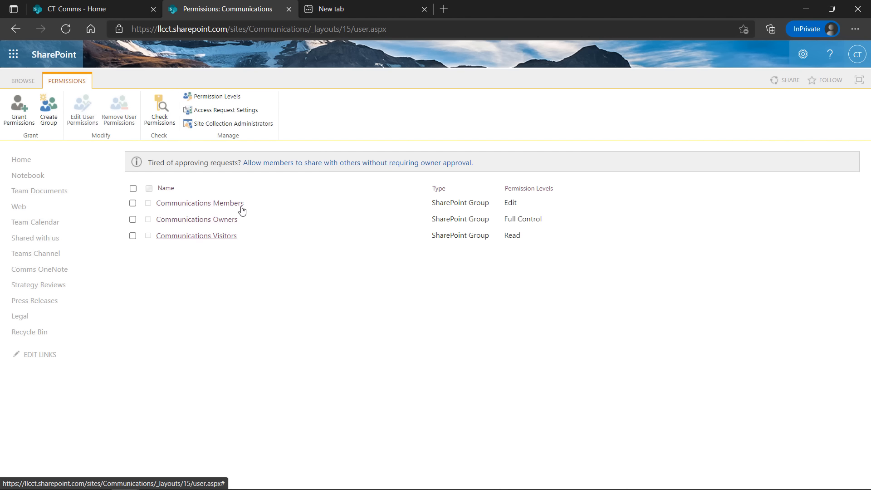
Review the site's Permission Levels from the classic permissions page ribbon
left_click(229, 99)
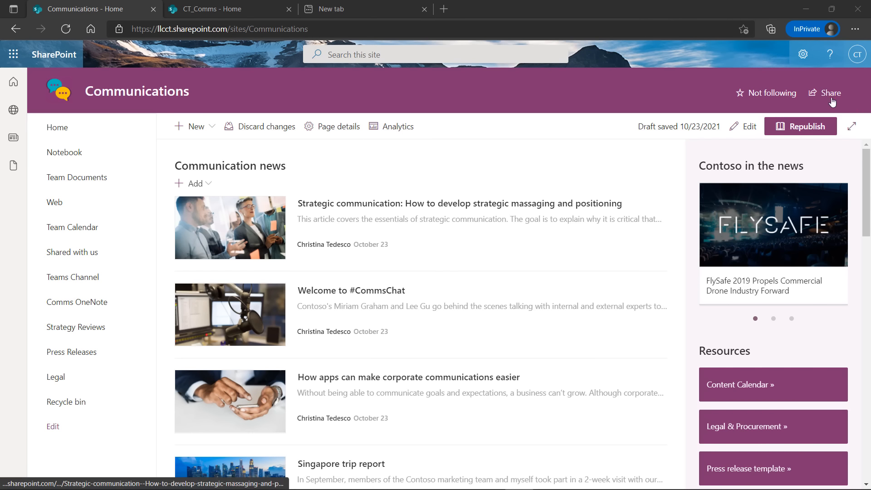
Go to the Communications site's Add an app page and filter to apps from your organization
left_click(803, 56)
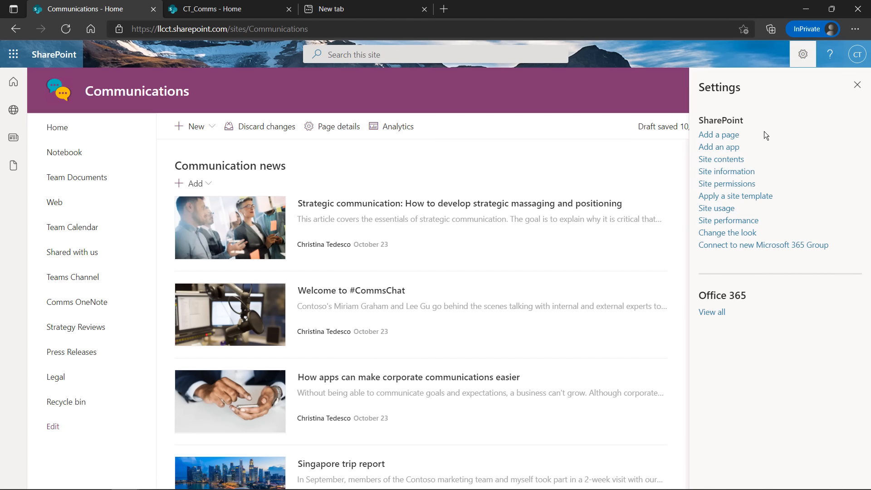
left_click(710, 148)
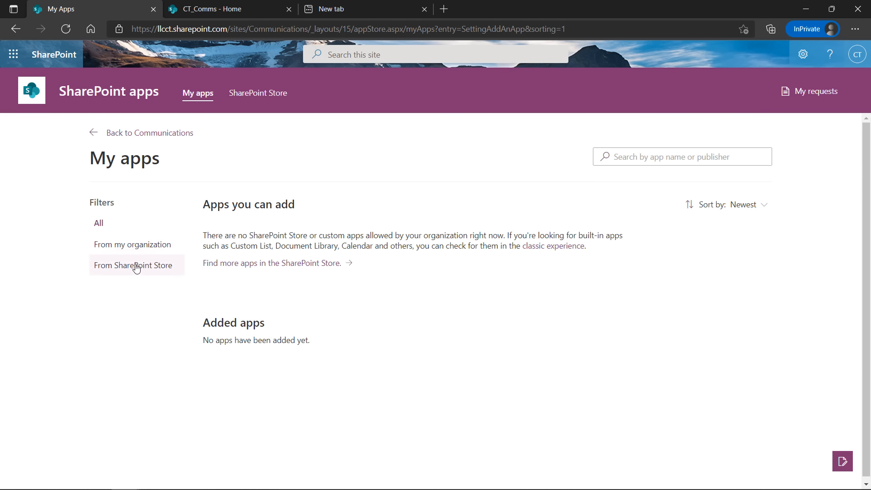
left_click(139, 248)
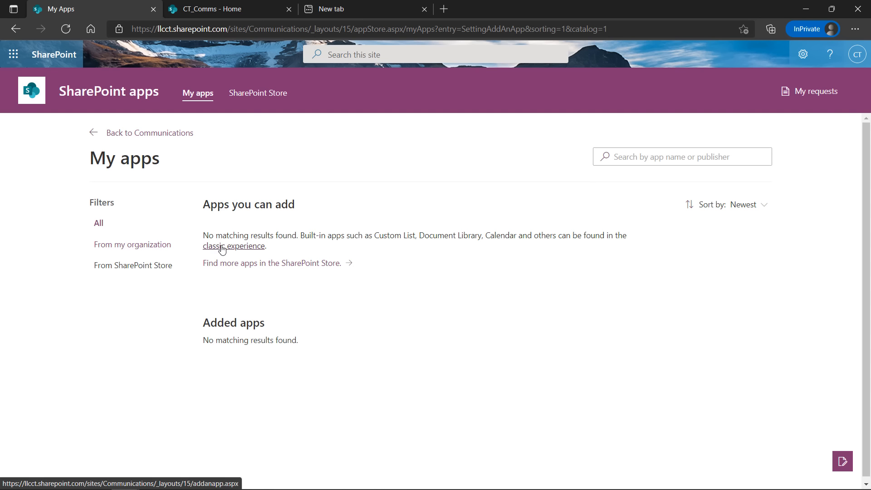
Switch to the classic Your Apps page, locate the Calendar tile, and start adding it
left_click(221, 247)
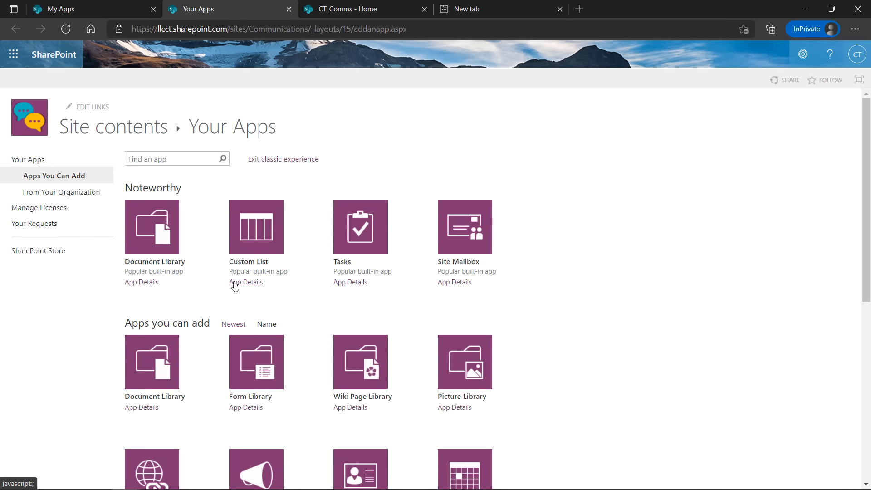
scroll(293, 272, "down", 3)
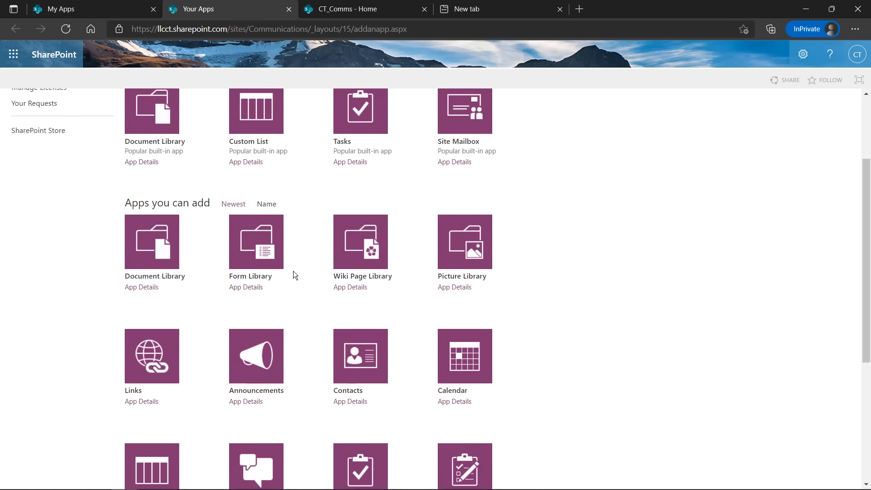
scroll(297, 283, "down", 1)
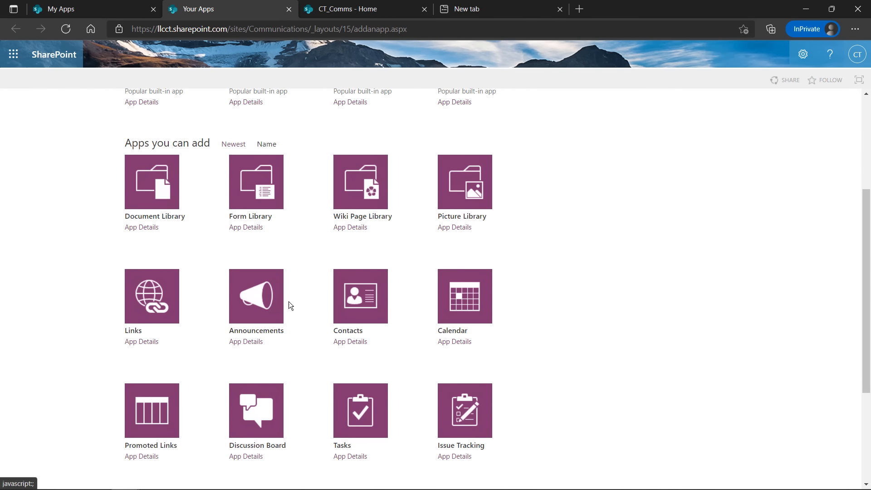
scroll(320, 300, "down", 3)
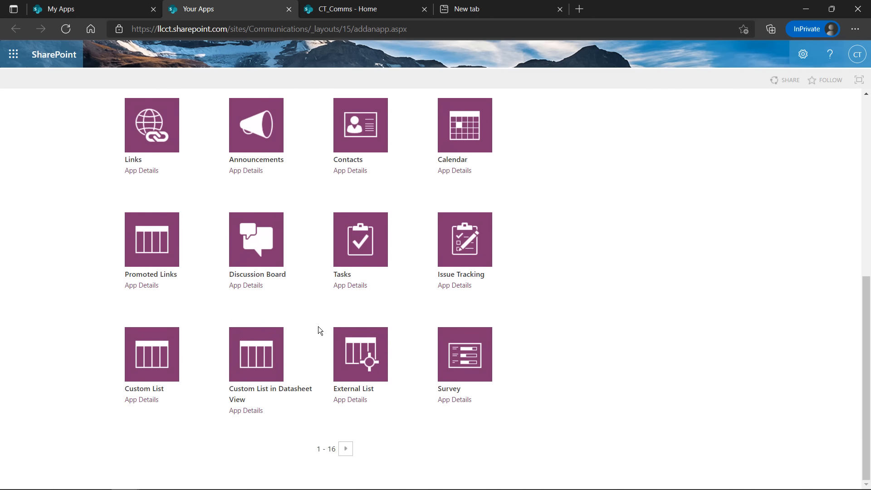
scroll(371, 361, "up", 5)
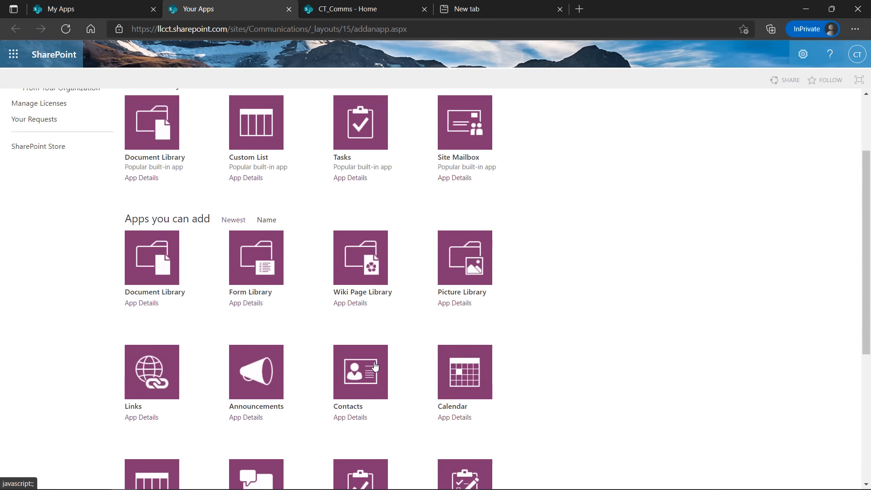
scroll(374, 365, "up", 2)
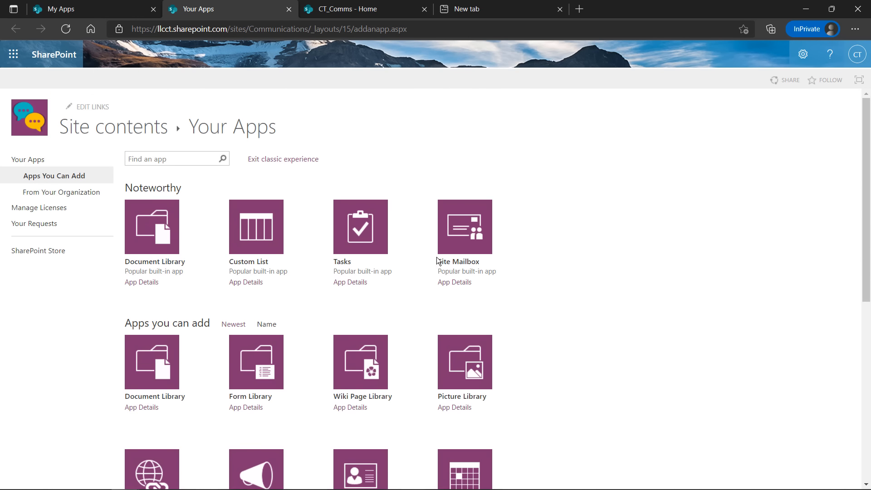
scroll(388, 301, "down", 1)
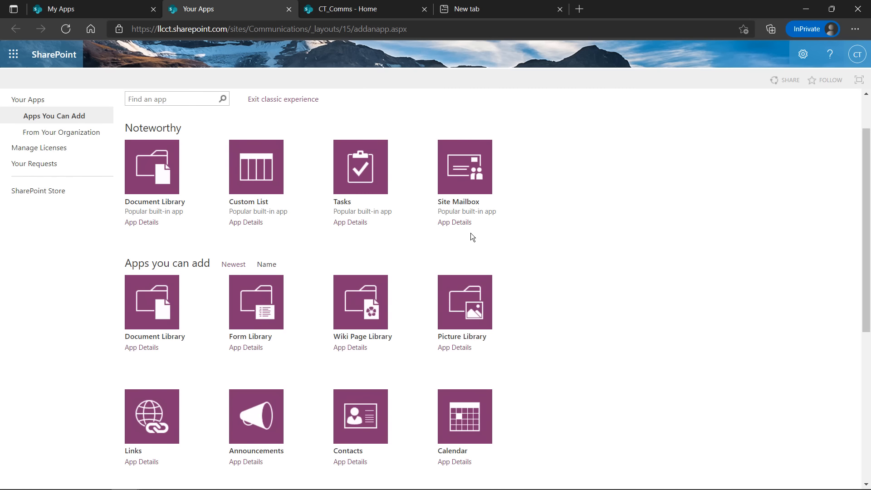
scroll(469, 235, "down", 2)
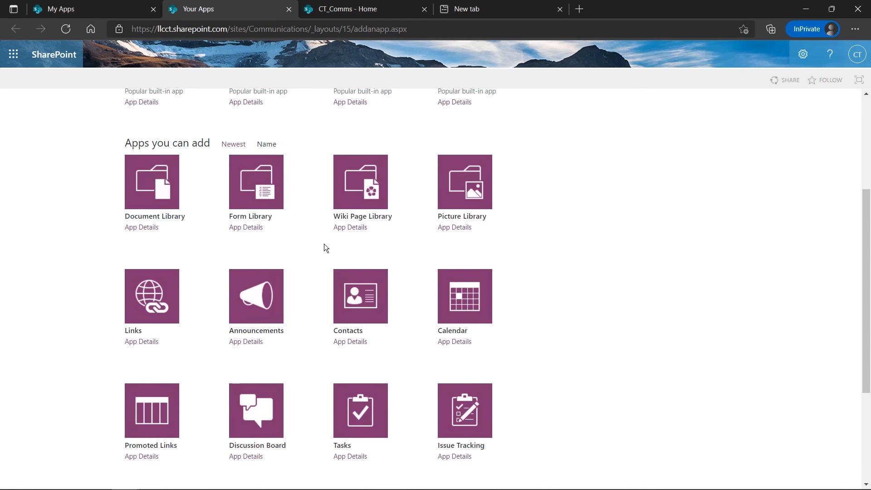
scroll(378, 273, "down", 3)
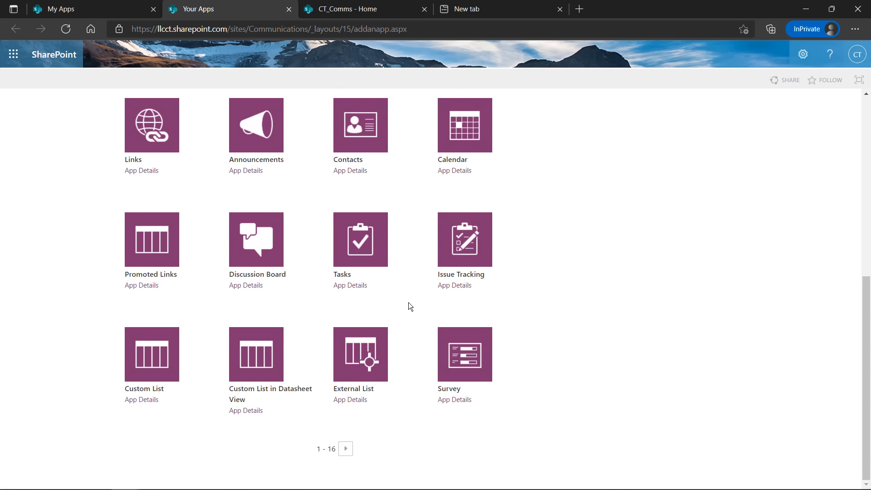
scroll(408, 303, "up", 3)
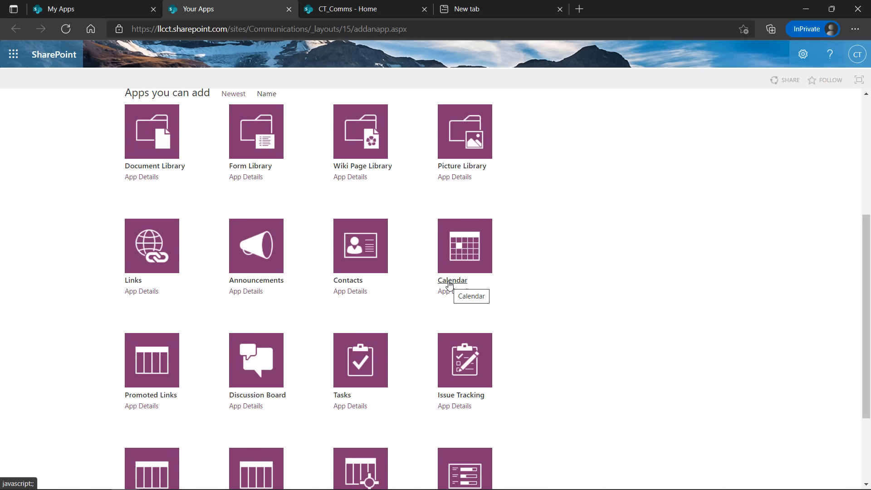
left_click(449, 284)
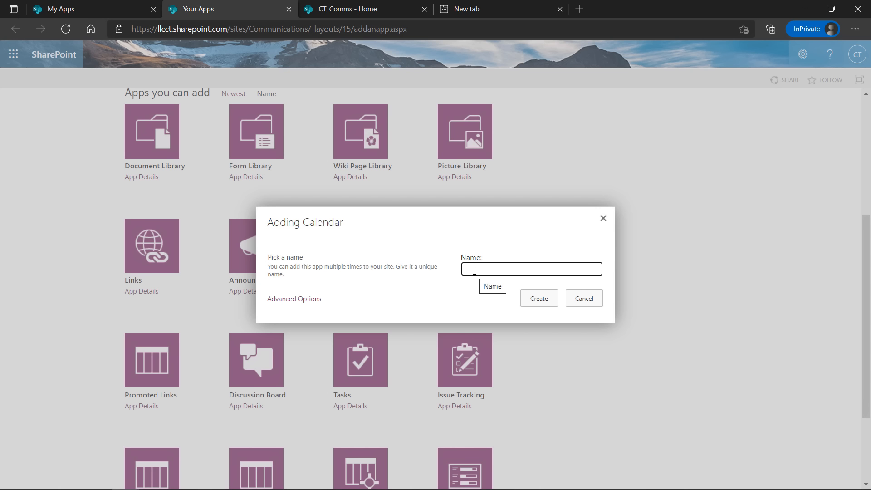
Name the new calendar 'CT Team Calendar' and create it
type("Ct")
type("T")
type(" Team C")
type("al")
type("endar")
left_click(538, 300)
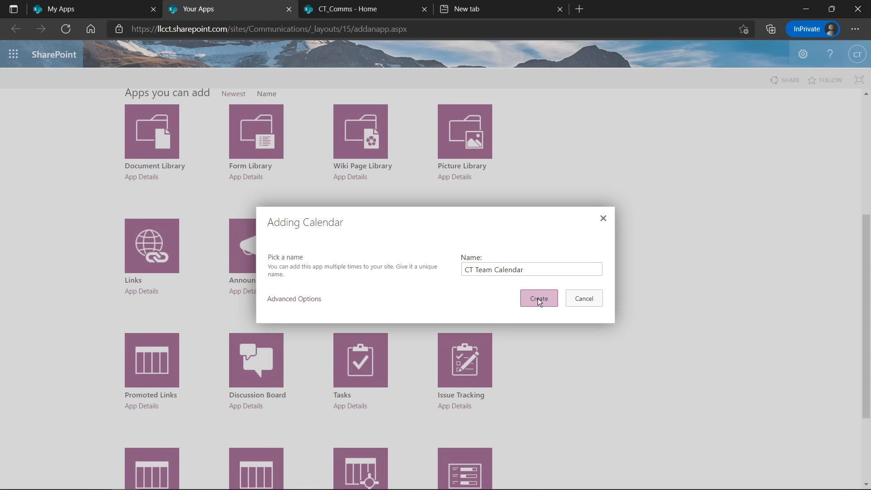
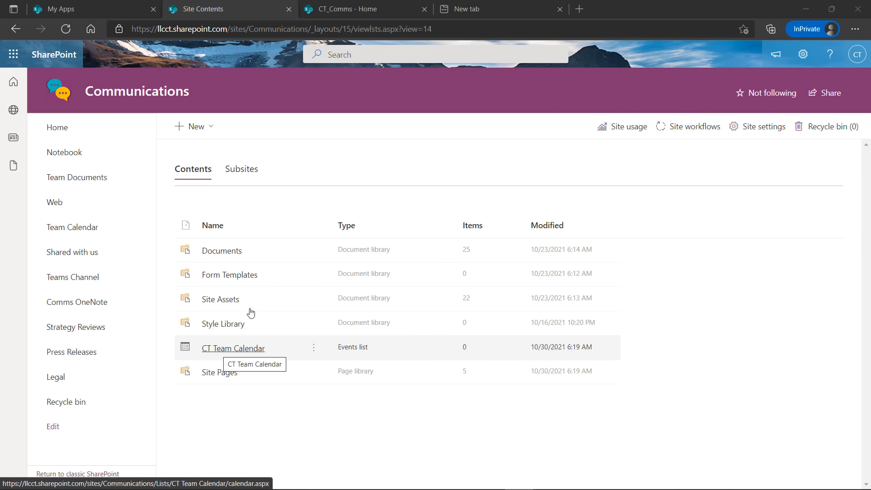
Copy the Site Contents address, return to the Communications home page, and begin editing the navigation
left_click(448, 29)
key("ctrl+c")
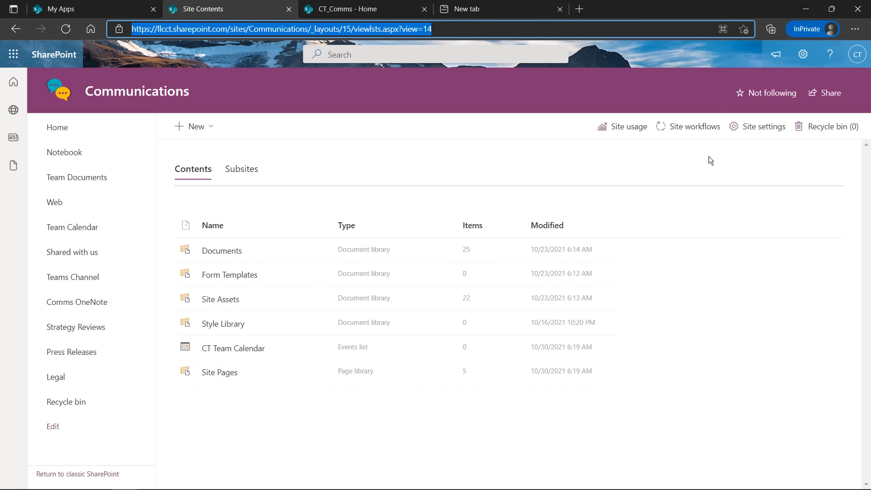
left_click(61, 132)
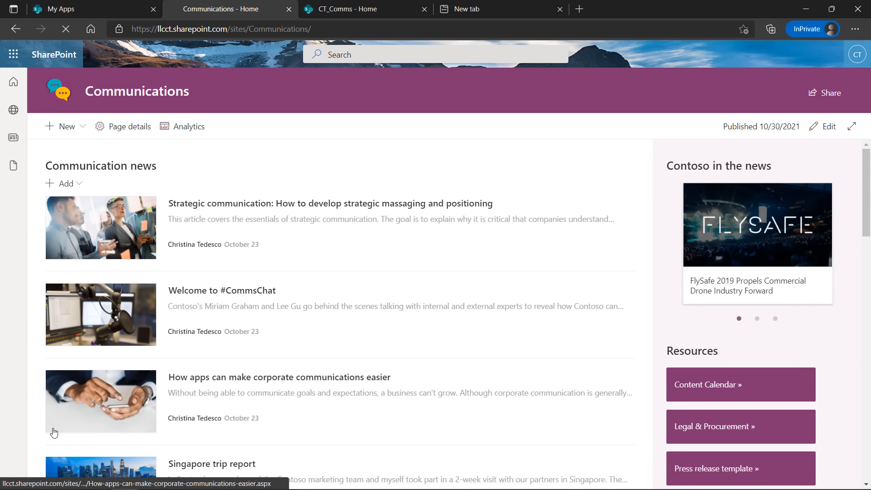
left_click(53, 428)
Add a 'CT Team Calendar' nav link below Legal using the copied address, save, and follow it
scroll(99, 363, "down", 1)
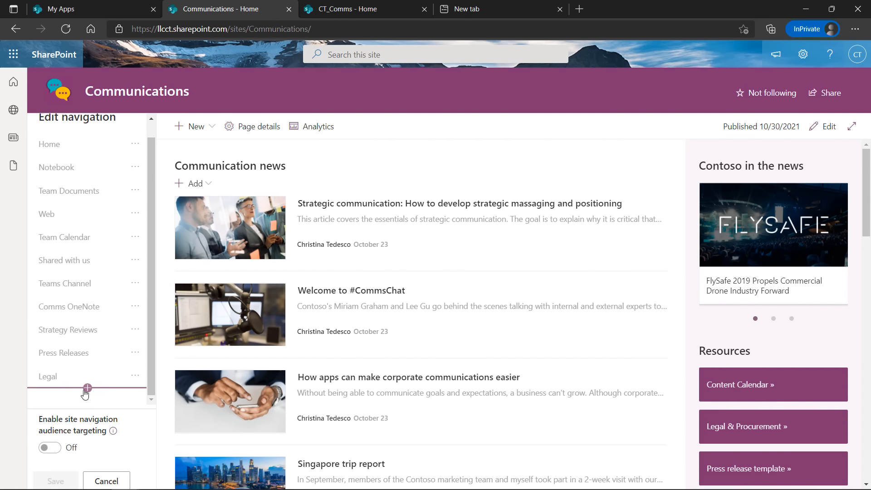
left_click(87, 388)
key("ctrl+v")
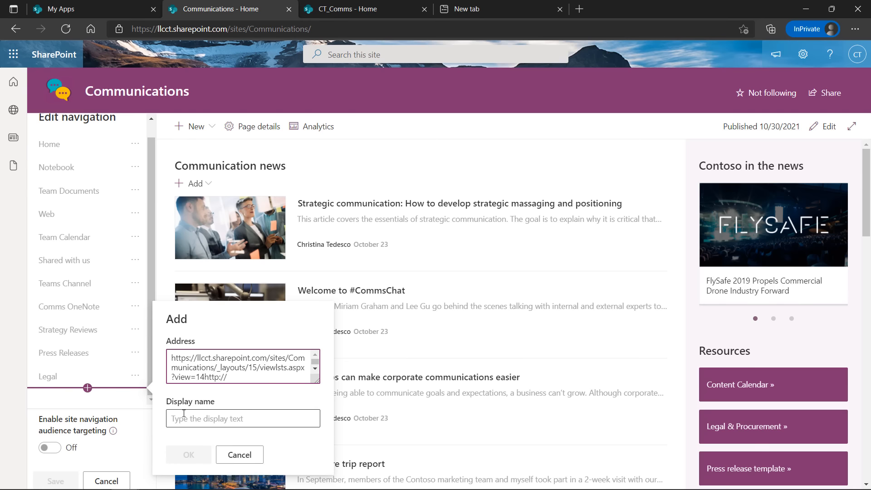
left_click(184, 413)
type("CT Team Calendar")
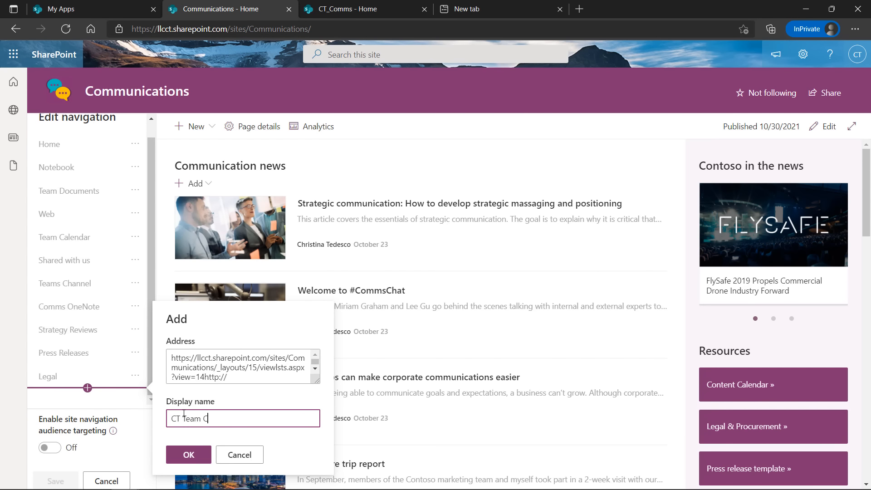
left_click(189, 455)
left_click(62, 478)
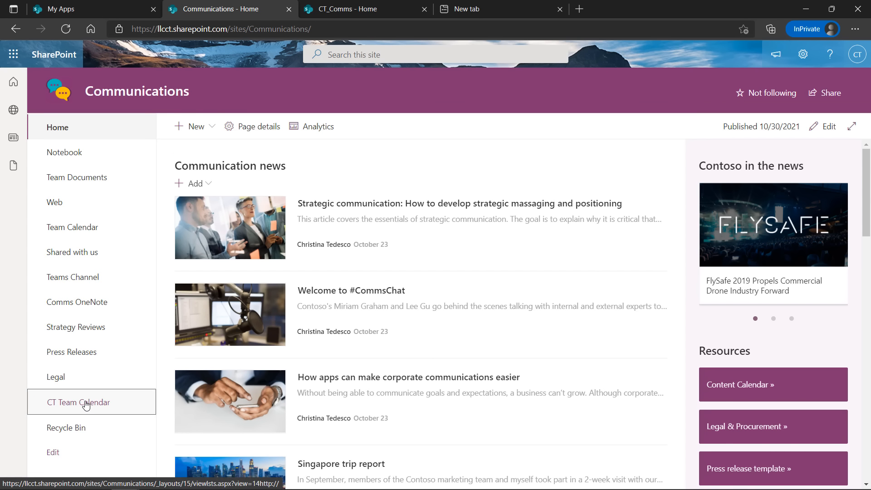
left_click(85, 408)
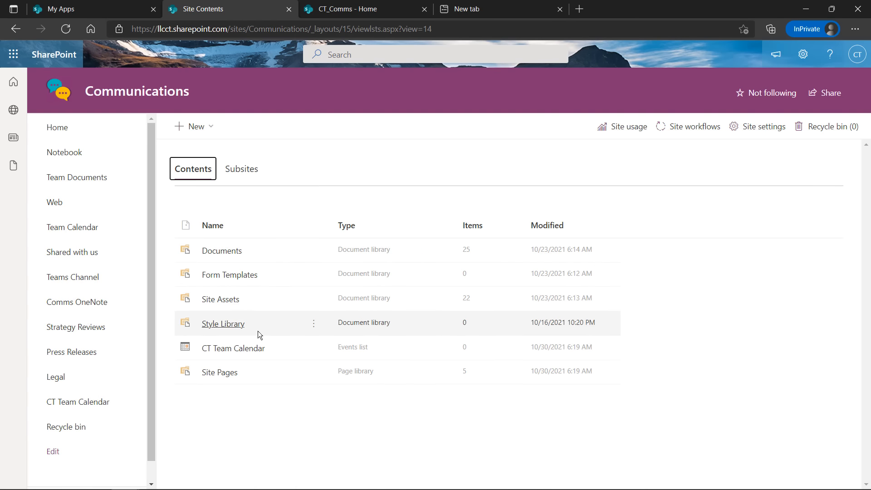
Open CT Team Calendar in a new tab, copy its address, and return to Communications home
left_click(242, 350)
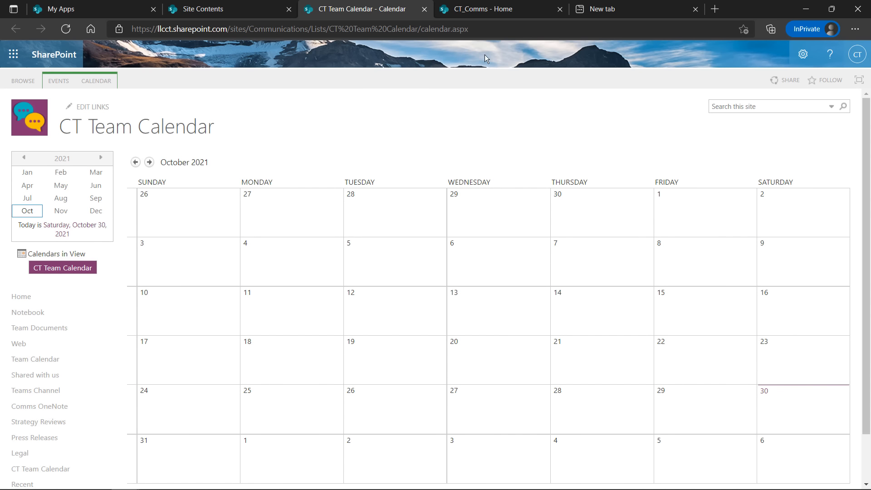
left_click(494, 29)
key("ctrl+c")
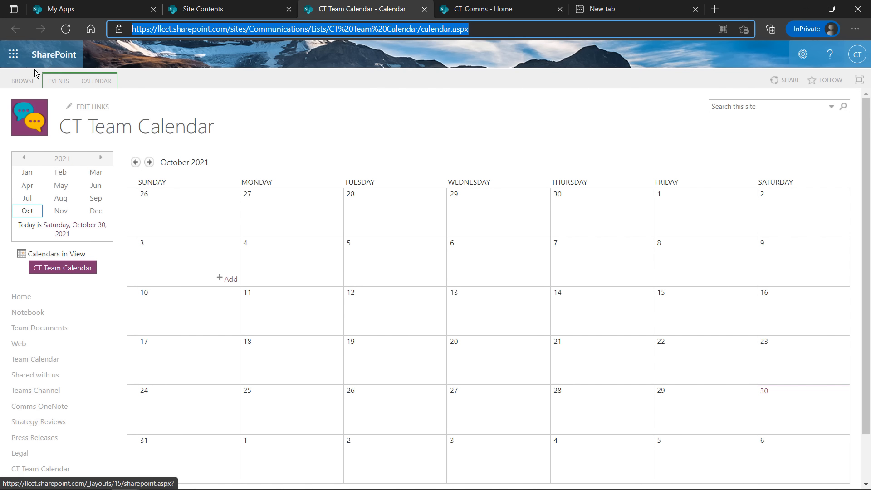
left_click(22, 298)
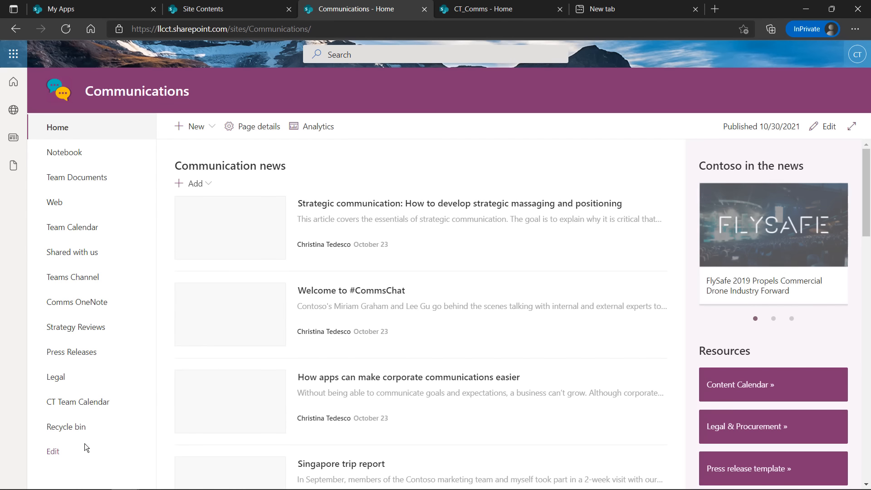
Replace the CT Team Calendar link's address with the calendar URL, save, and open the calendar through it
left_click(54, 453)
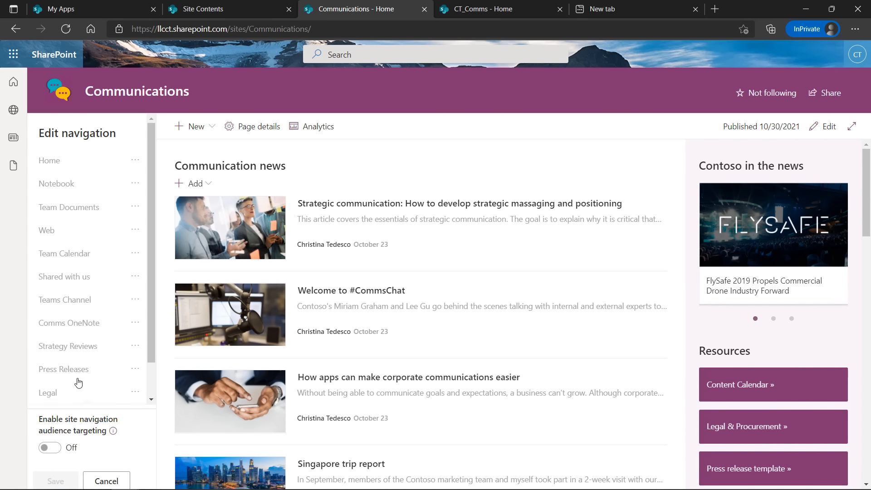
scroll(82, 363, "down", 1)
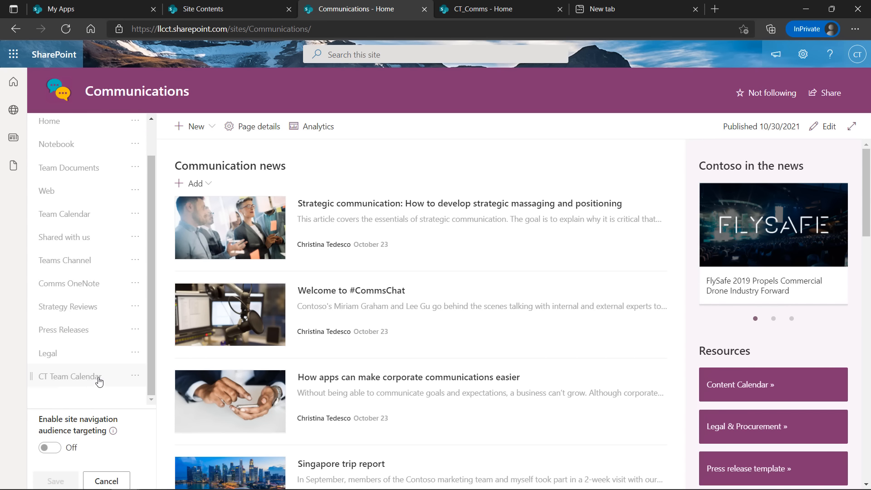
left_click(101, 378)
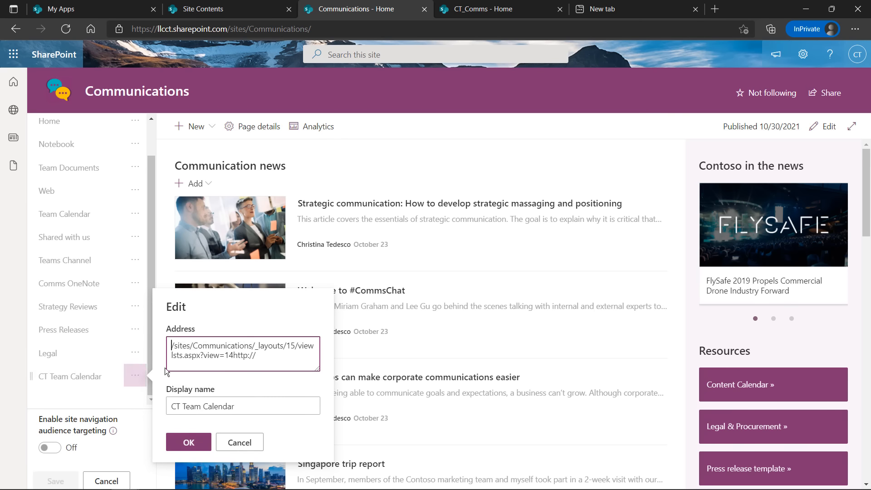
left_click_drag(271, 351, 134, 349)
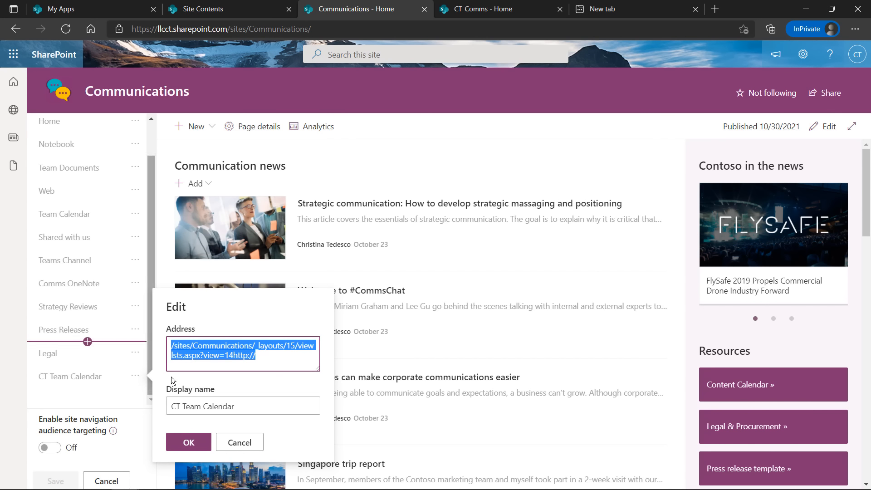
key("ctrl+v")
left_click(189, 442)
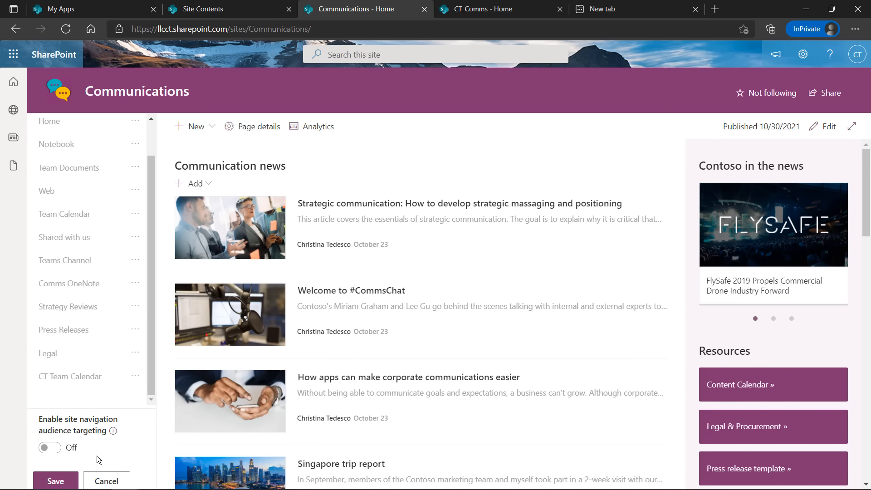
left_click(61, 480)
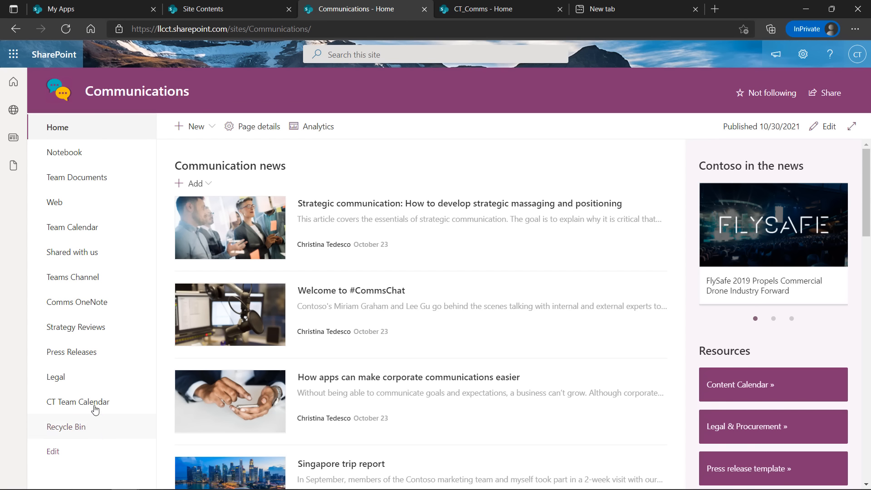
left_click(86, 409)
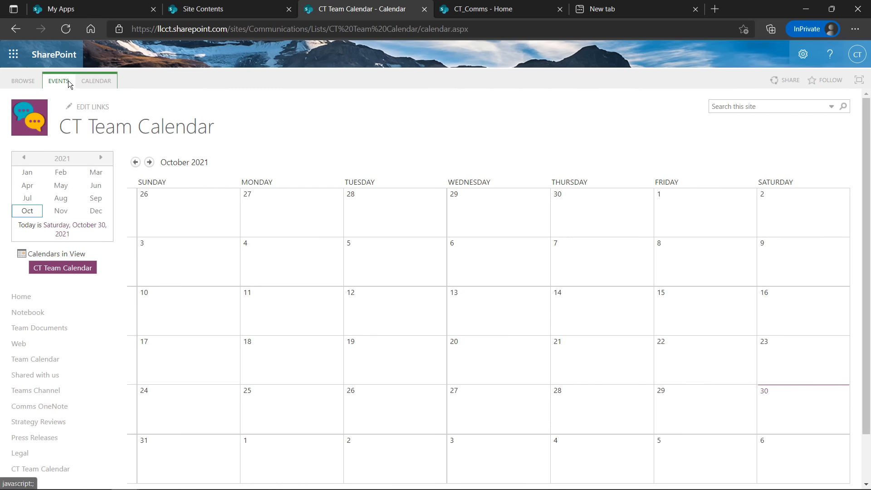
Go to Add an app from the Settings gear and switch to the classic My apps page
left_click(809, 66)
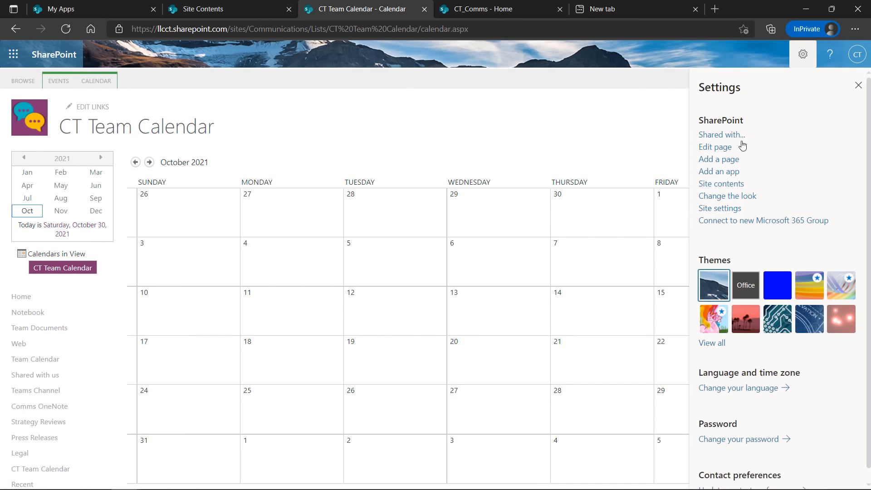
left_click(723, 173)
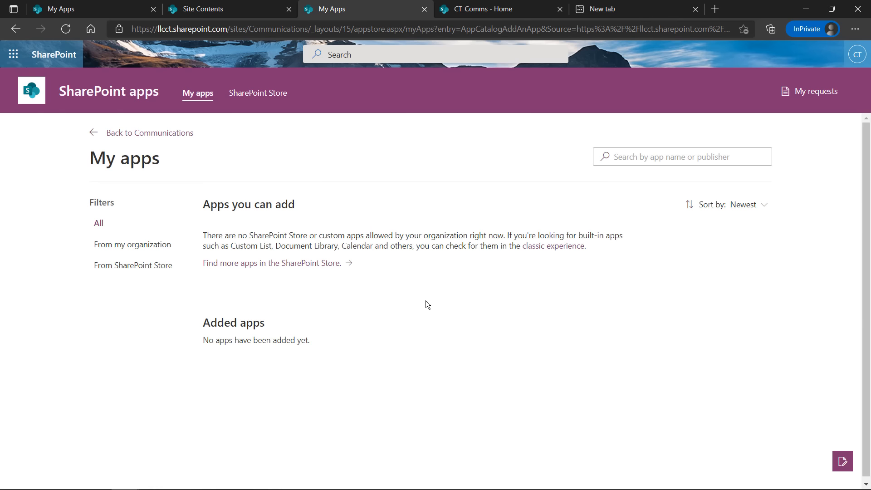
left_click(526, 246)
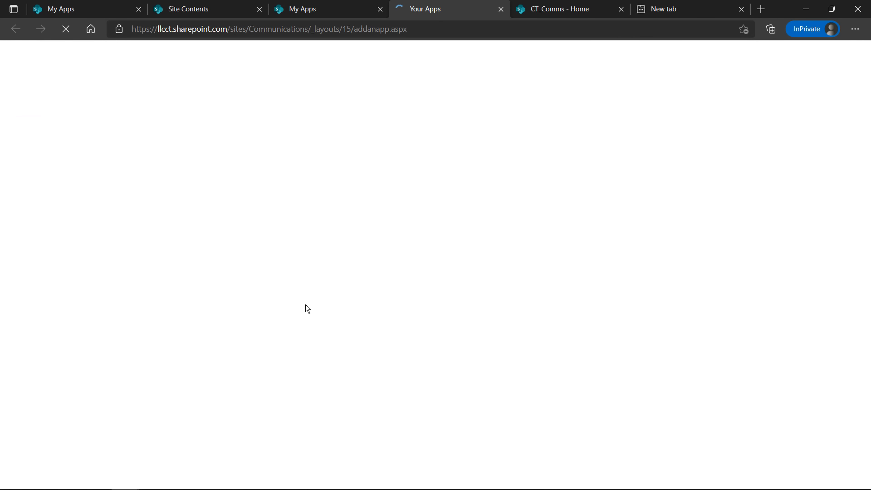
scroll(181, 265, "down", 7)
scroll(225, 288, "up", 7)
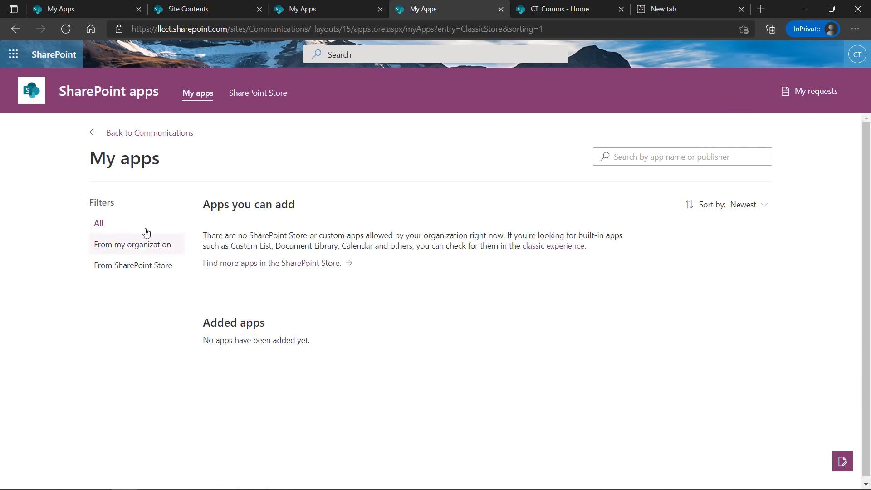
Open the SharePoint Store and browse its featured apps
left_click(257, 264)
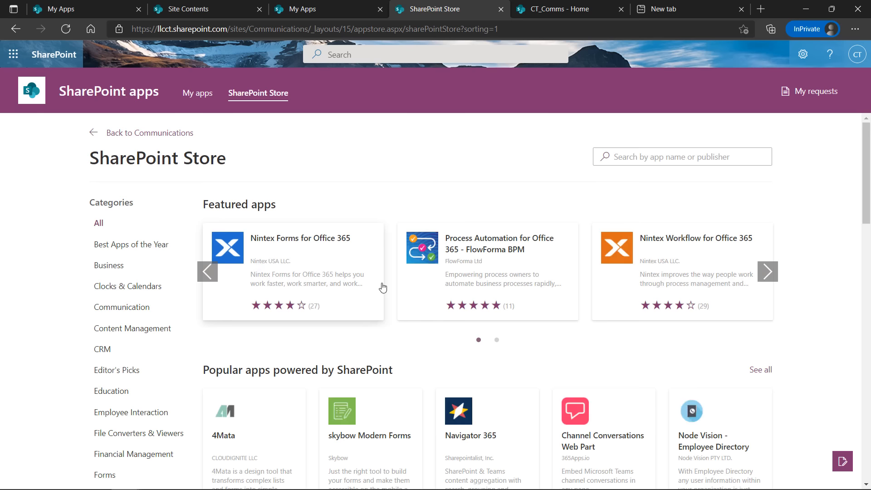
scroll(509, 303, "down", 14)
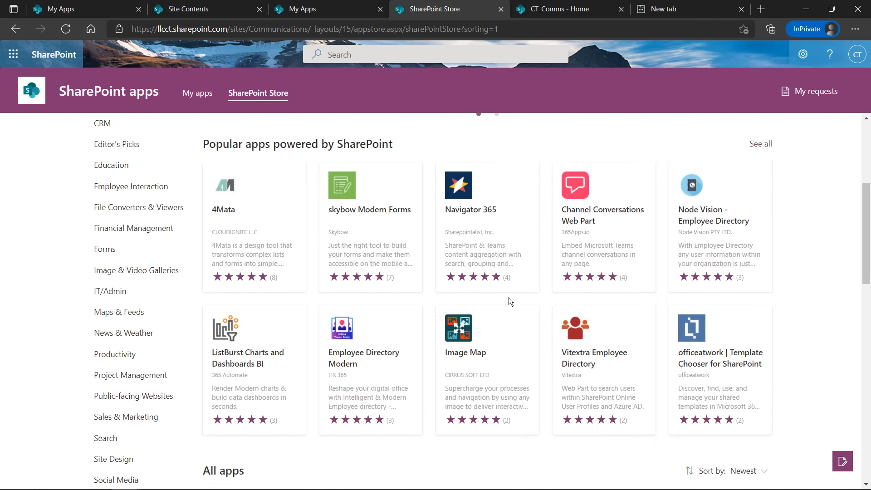
scroll(509, 303, "down", 7)
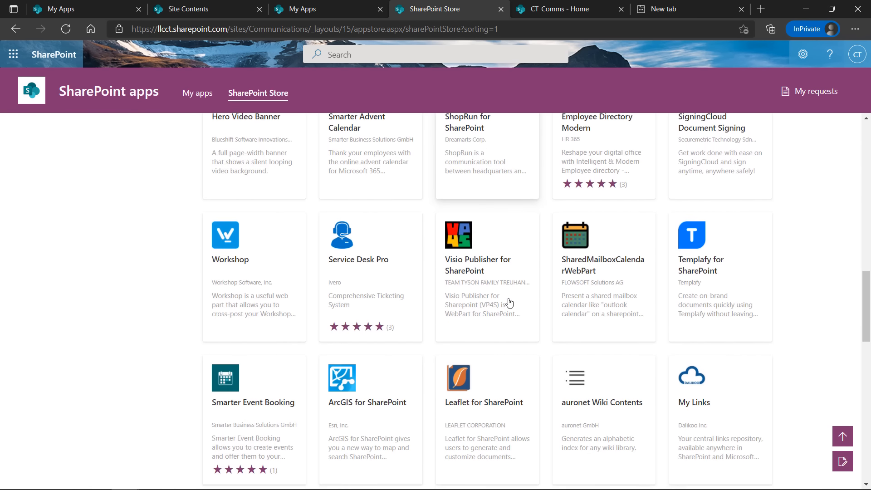
scroll(509, 303, "down", 10)
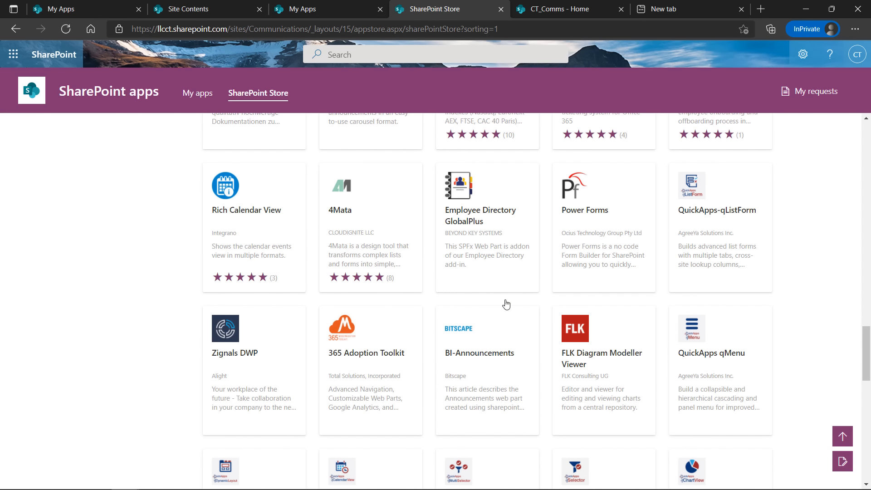
scroll(499, 288, "up", 17)
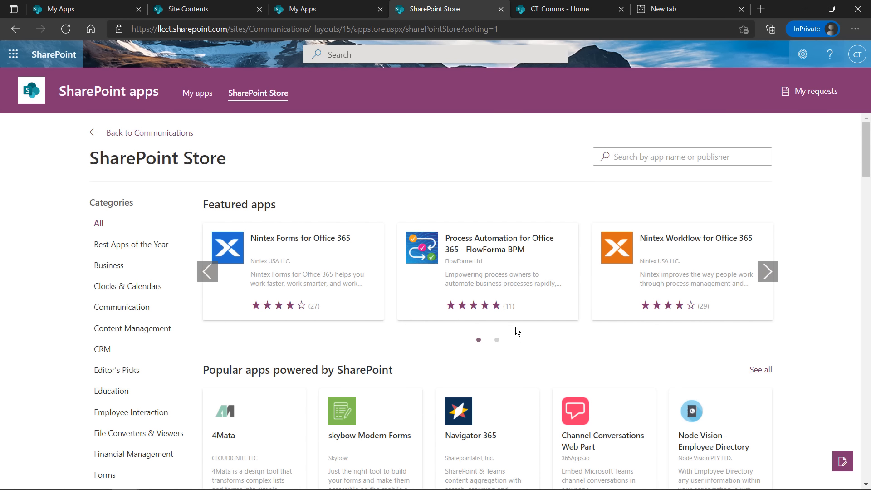
scroll(515, 325, "down", 1)
scroll(515, 326, "up", 1)
scroll(106, 324, "down", 4)
scroll(109, 336, "down", 2)
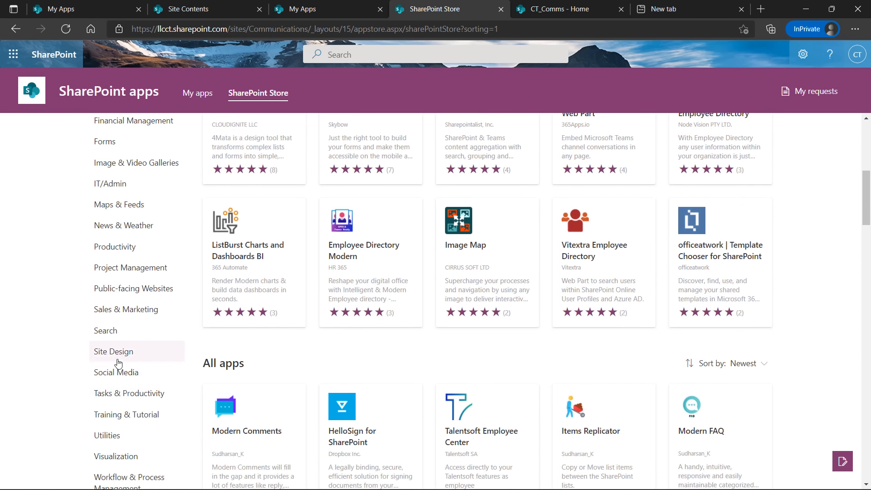
scroll(121, 263, "up", 3)
scroll(121, 249, "up", 3)
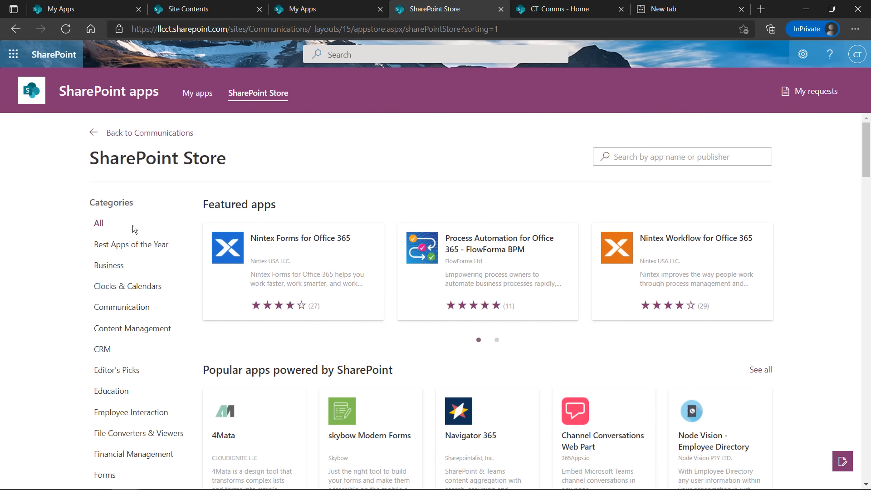
Filter the Store to Clocks & Calendars and open the Employee Directory GlobalPlus details
left_click(115, 371)
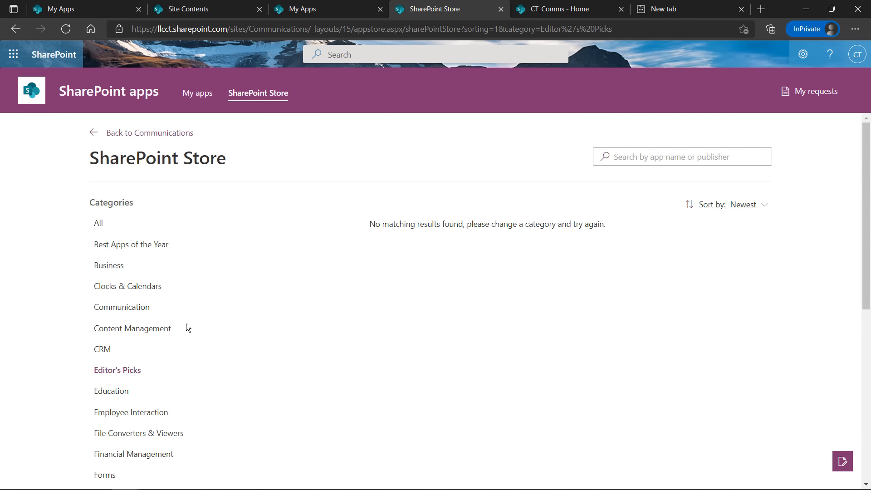
left_click(111, 289)
scroll(454, 343, "down", 2)
scroll(470, 344, "down", 5)
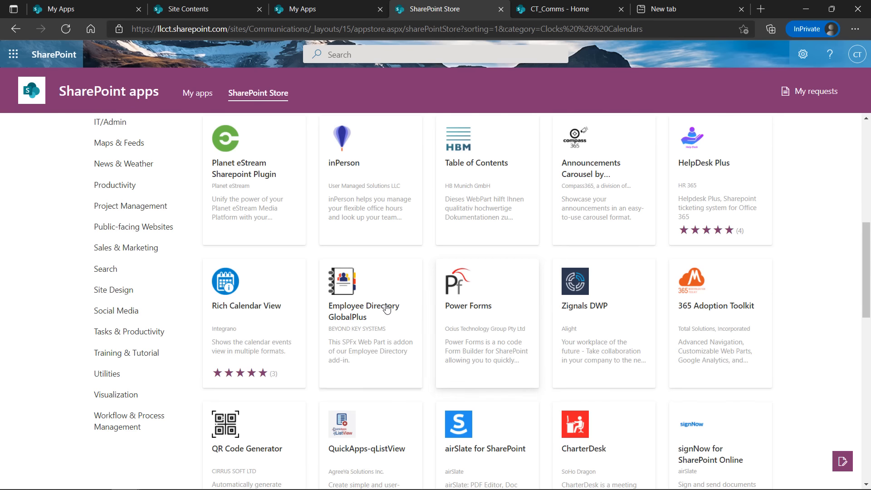
left_click(386, 308)
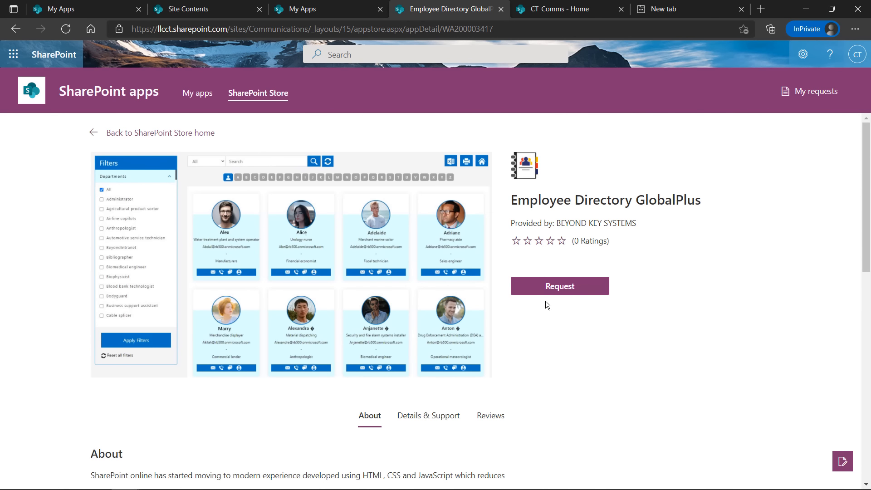
Read through Employee Directory GlobalPlus's About section, then go back to the SharePoint Store home
scroll(391, 358, "down", 2)
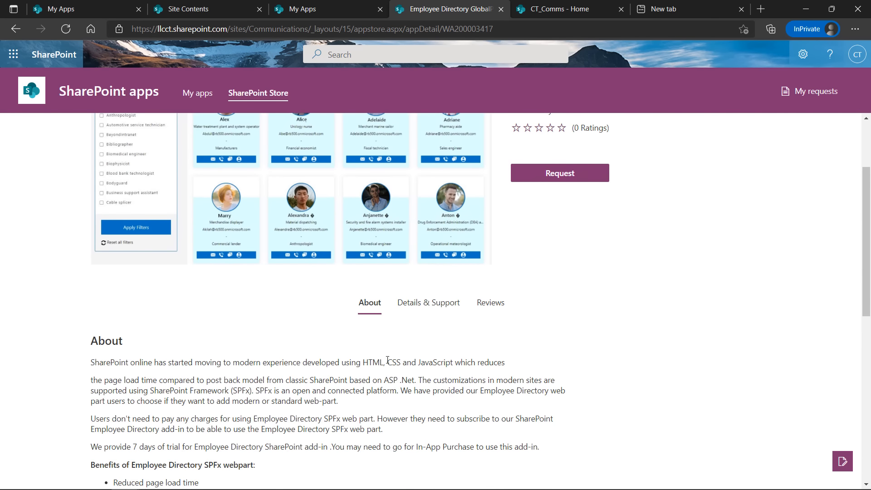
scroll(340, 388, "down", 5)
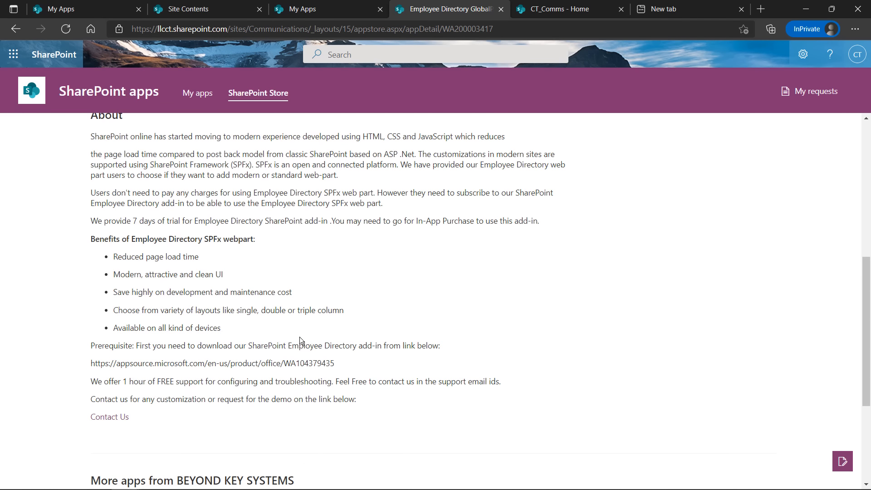
scroll(300, 337, "up", 5)
scroll(299, 337, "up", 2)
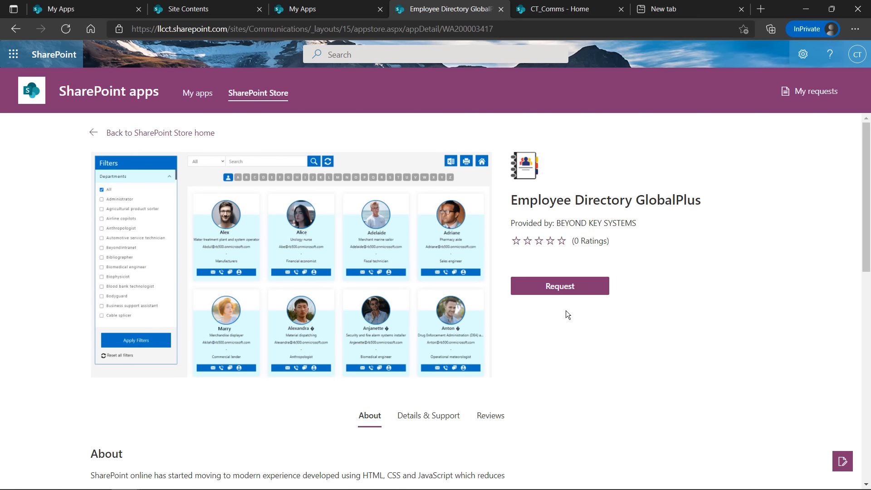
left_click(141, 136)
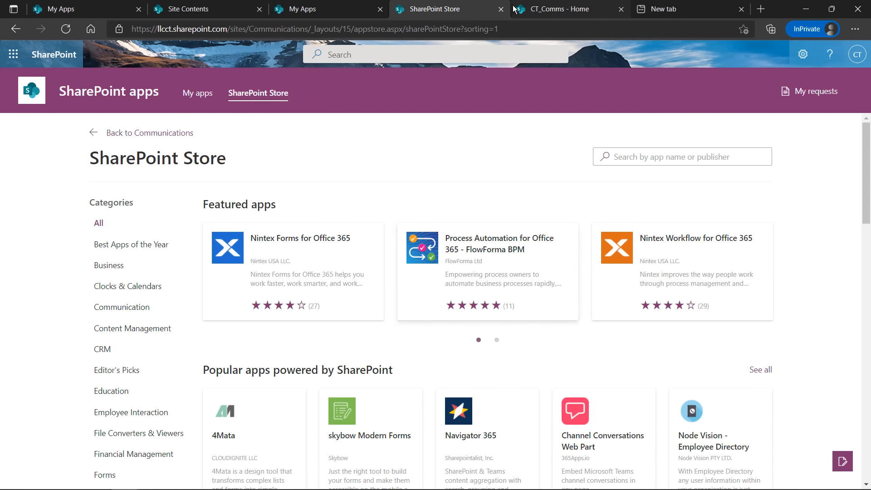
Go back to the Communications site home page
left_click(149, 132)
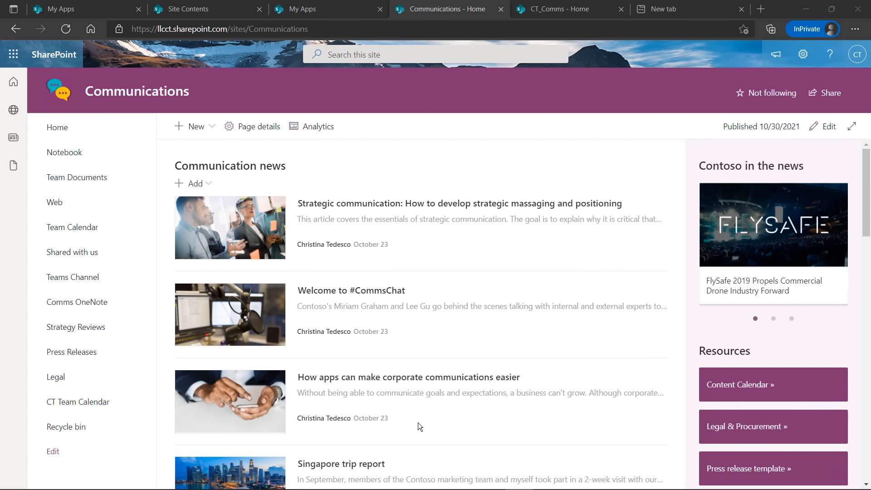
left_click(803, 54)
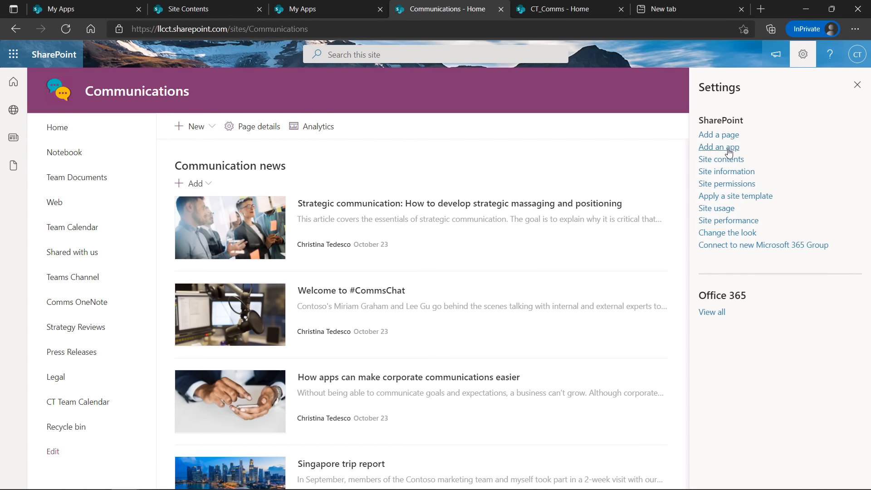
left_click(719, 146)
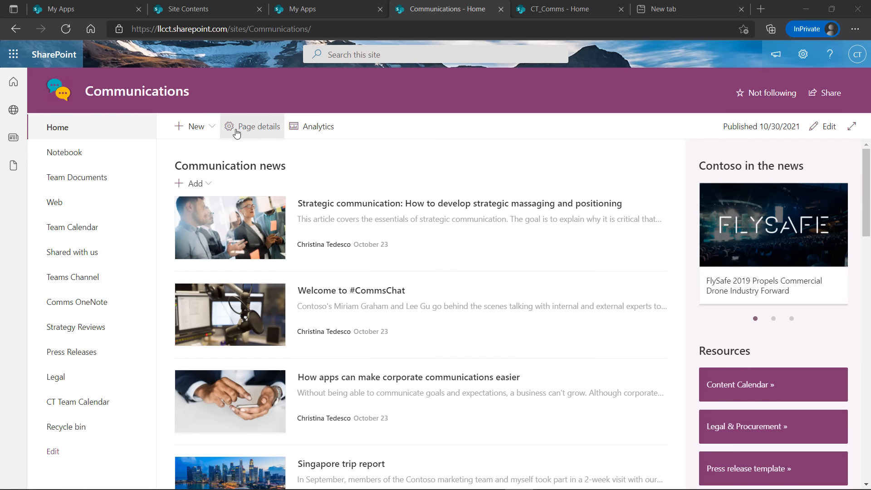
Check the + New dropdown without choosing anything, then switch the home page to edit mode
left_click(209, 129)
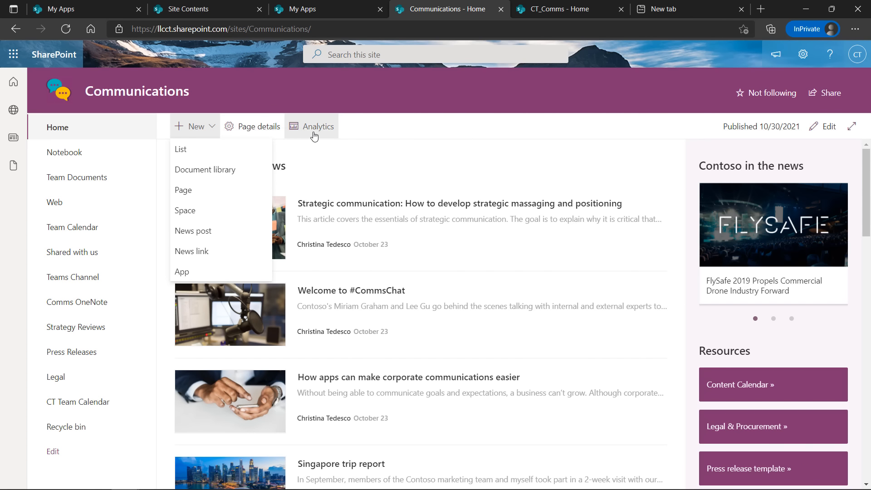
left_click(365, 125)
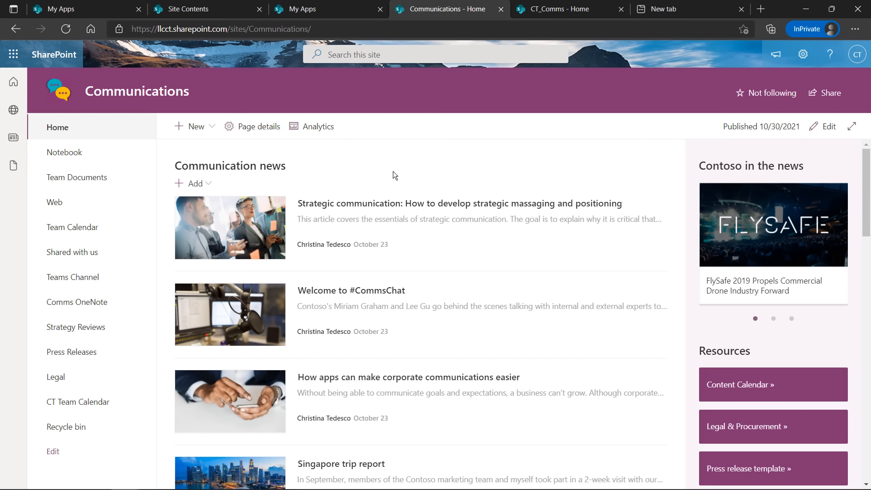
left_click(826, 127)
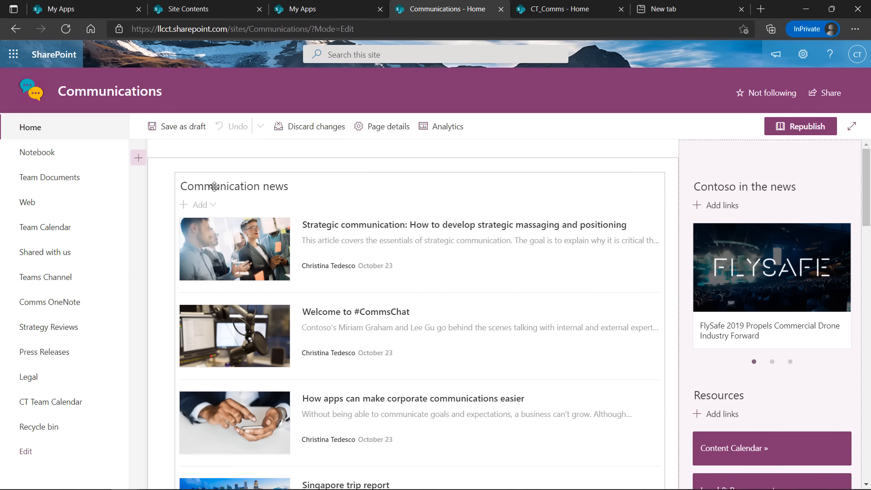
scroll(214, 186, "down", 3)
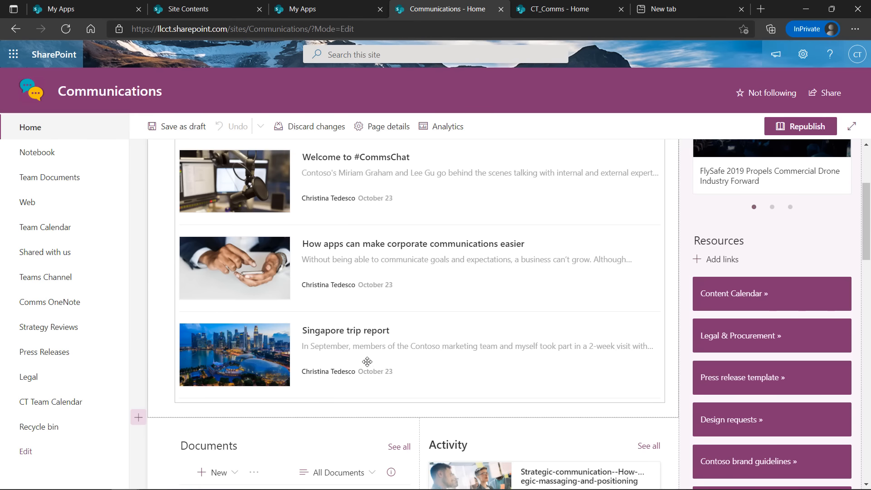
scroll(366, 358, "up", 3)
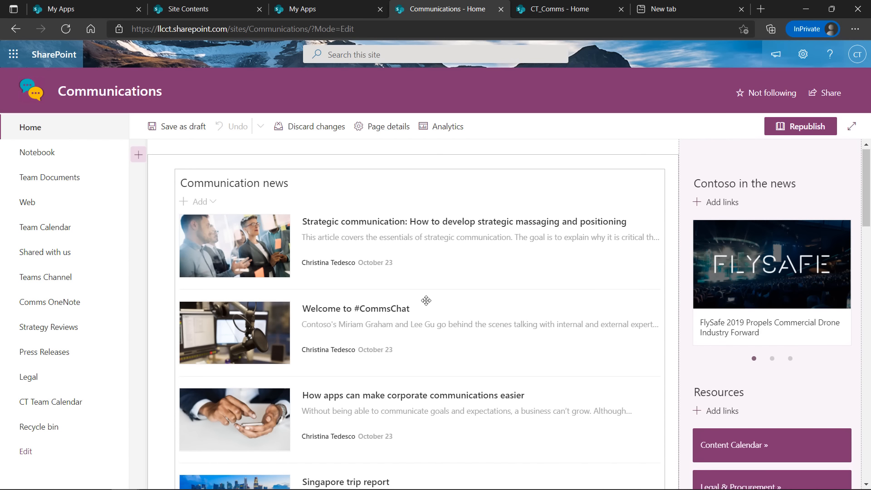
scroll(422, 297, "down", 3)
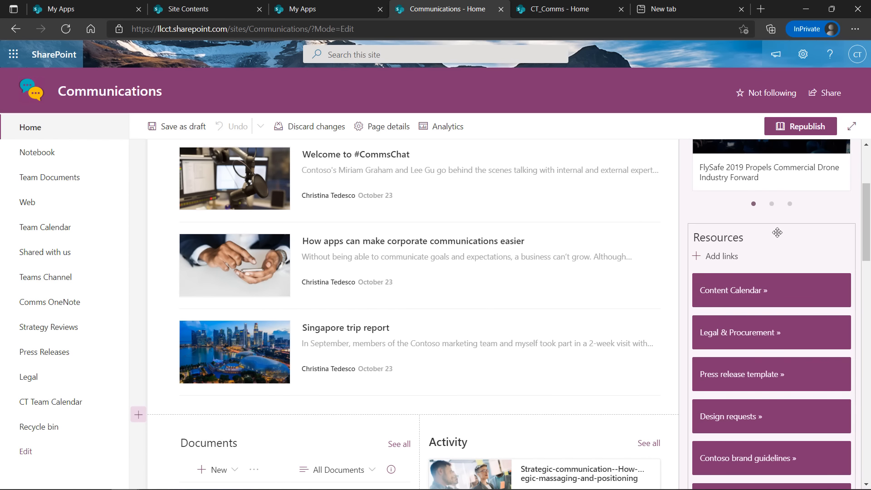
scroll(777, 232, "down", 3)
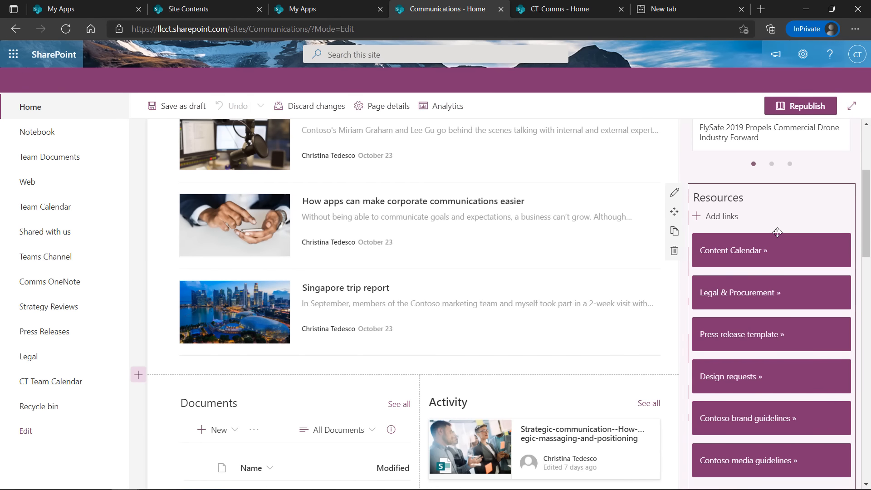
scroll(766, 306, "up", 1)
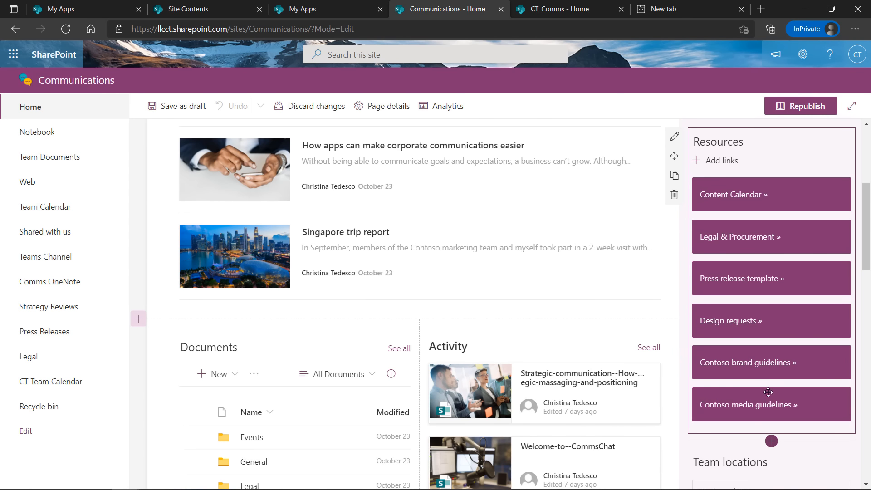
scroll(564, 284, "down", 2)
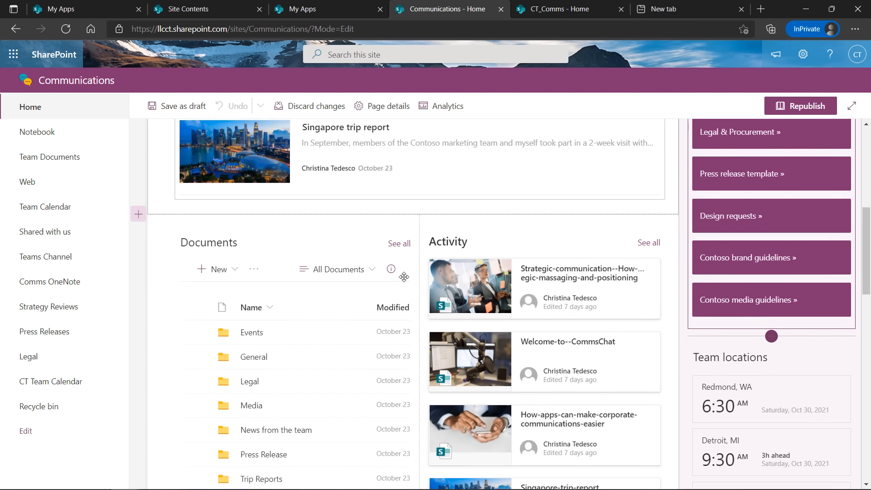
scroll(253, 230, "down", 2)
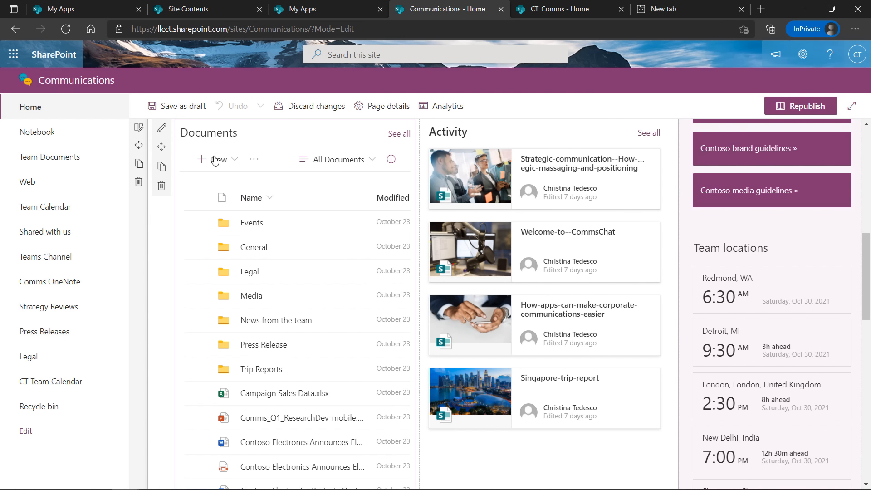
left_click(489, 132)
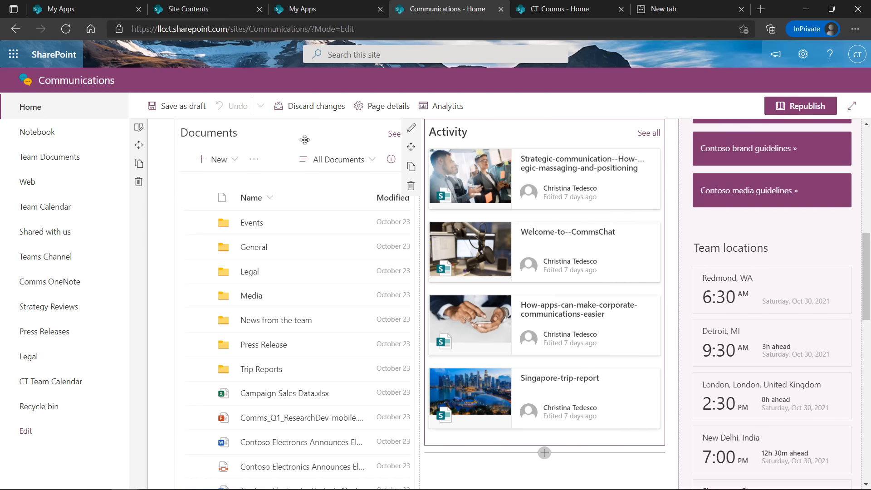
left_click(370, 168)
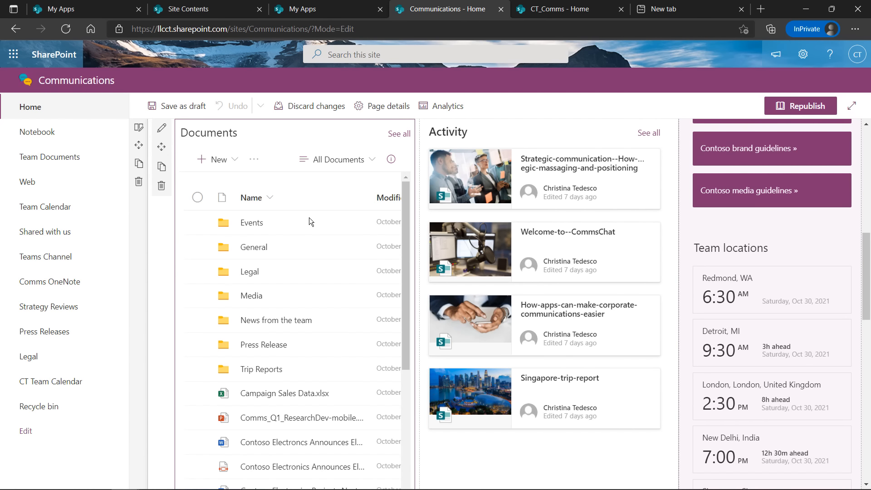
scroll(329, 370, "down", 3)
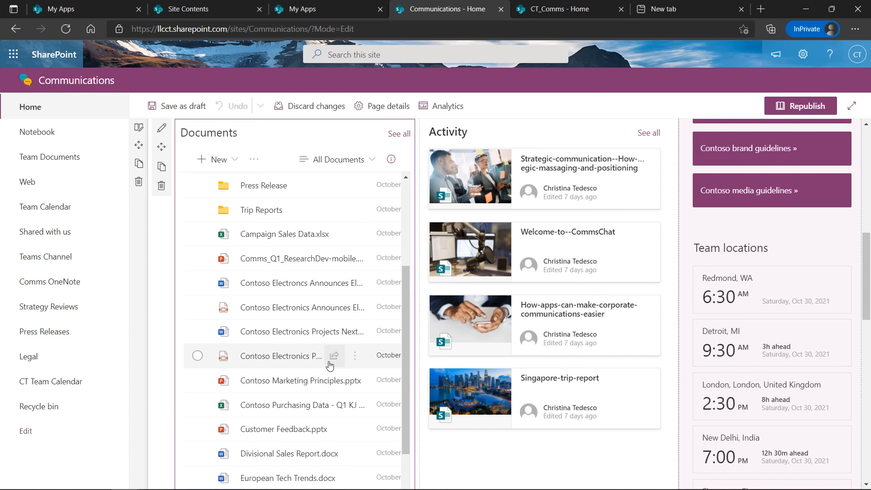
scroll(330, 365, "up", 3)
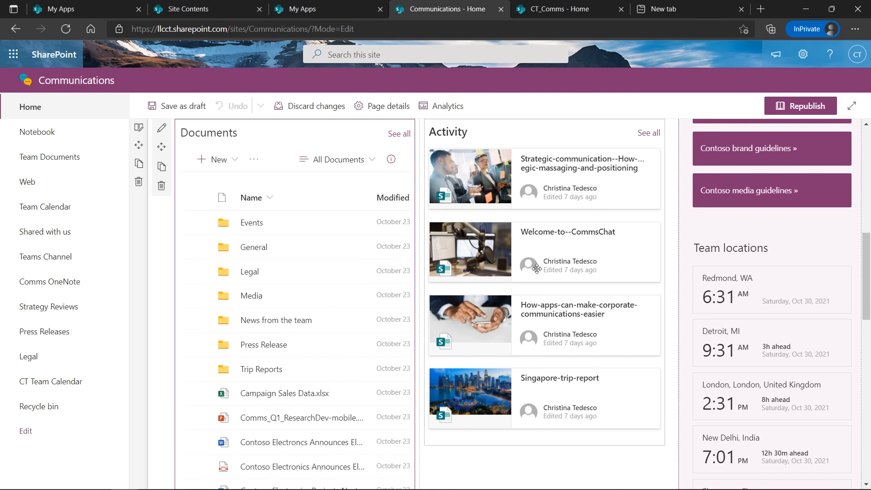
scroll(396, 347, "down", 15)
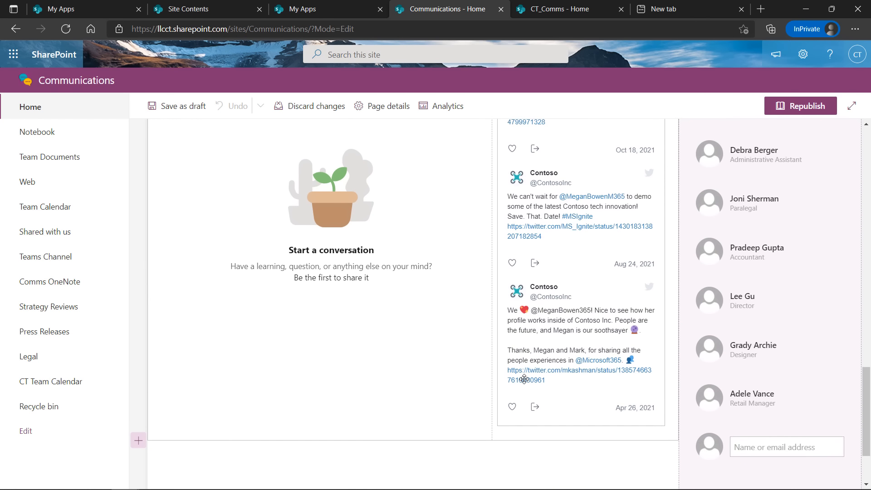
scroll(524, 379, "up", 3)
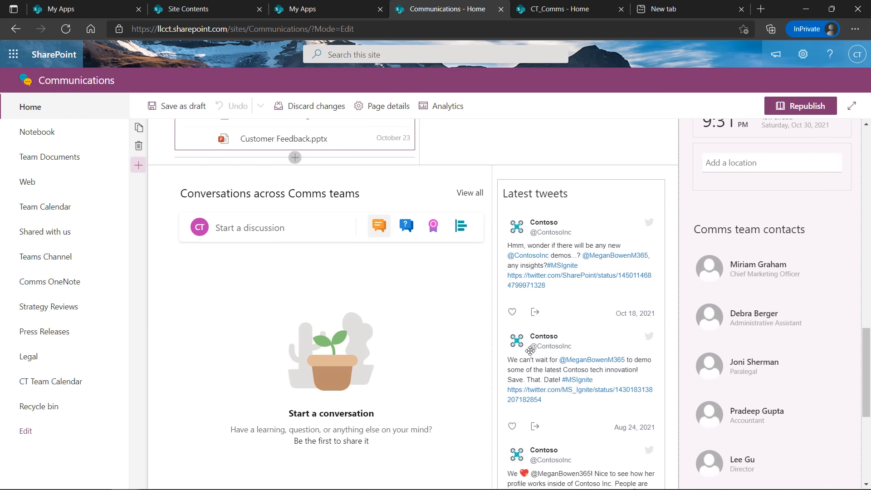
Insert a one-column section above Conversations across Comms teams
left_click(139, 166)
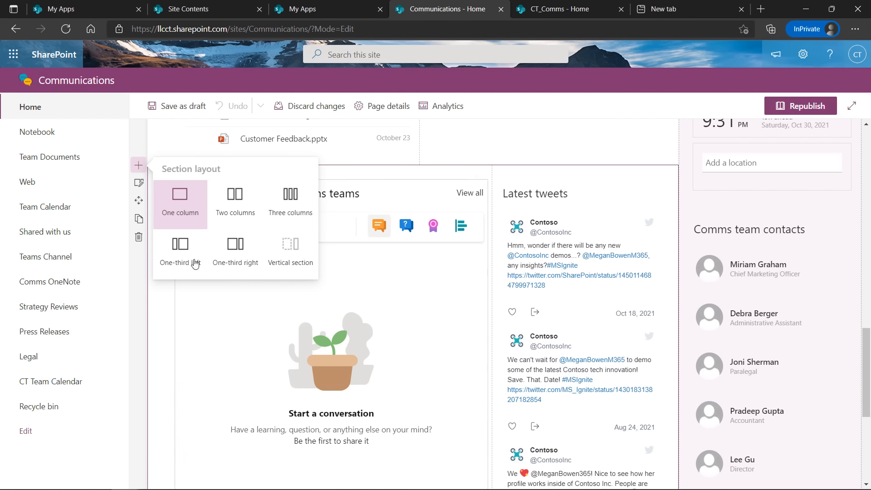
left_click(180, 199)
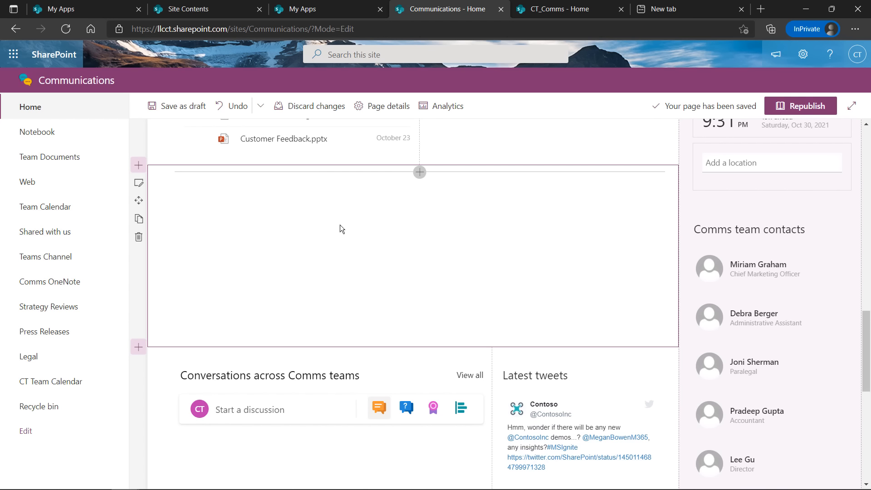
Pick the Weather web part from the Regional information group in the web part toolbox
left_click(420, 173)
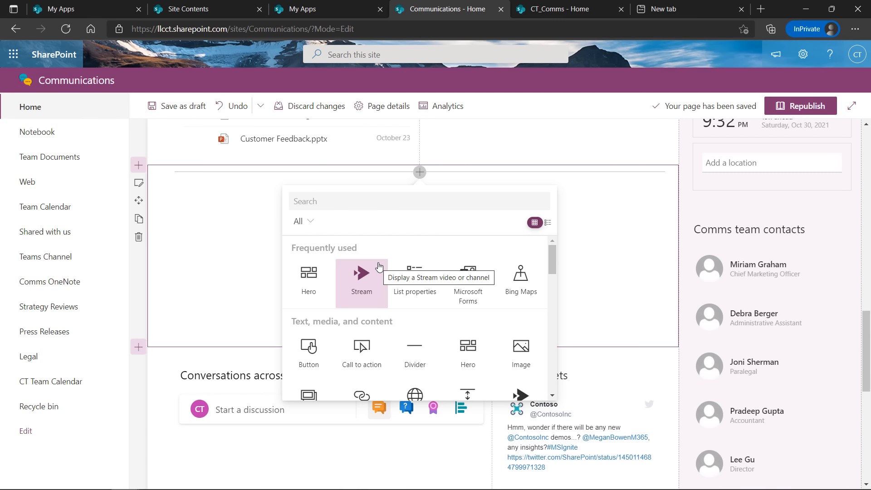
scroll(401, 309, "down", 3)
scroll(401, 309, "up", 5)
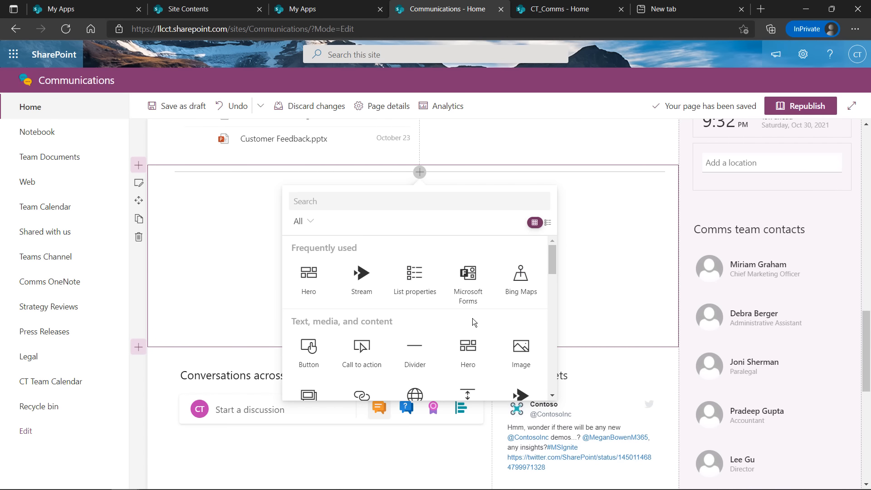
scroll(422, 305, "down", 2)
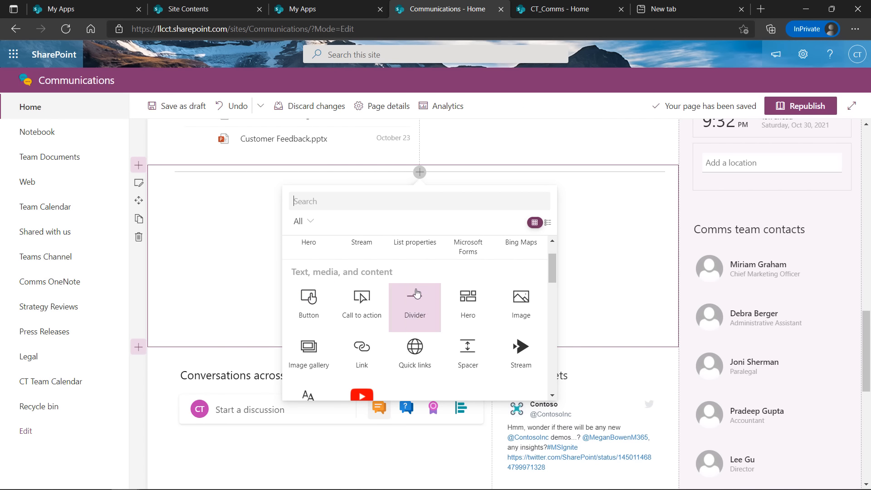
scroll(461, 301, "down", 2)
scroll(460, 301, "down", 3)
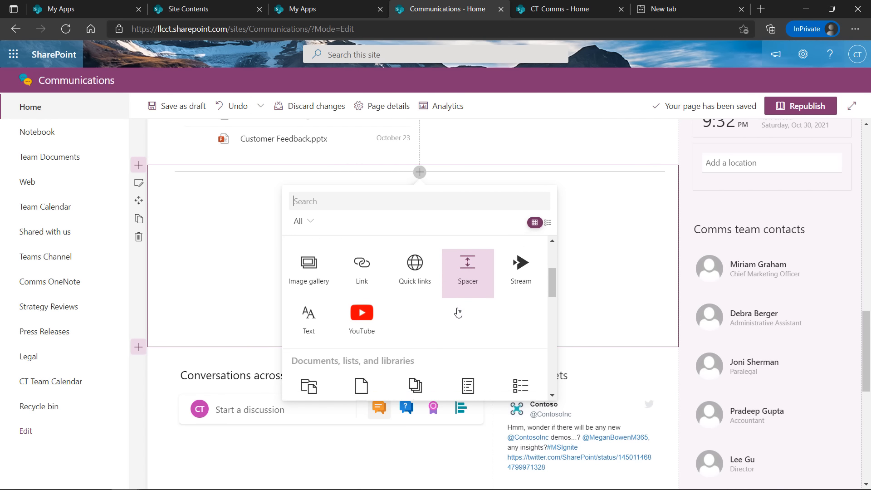
scroll(458, 313, "down", 2)
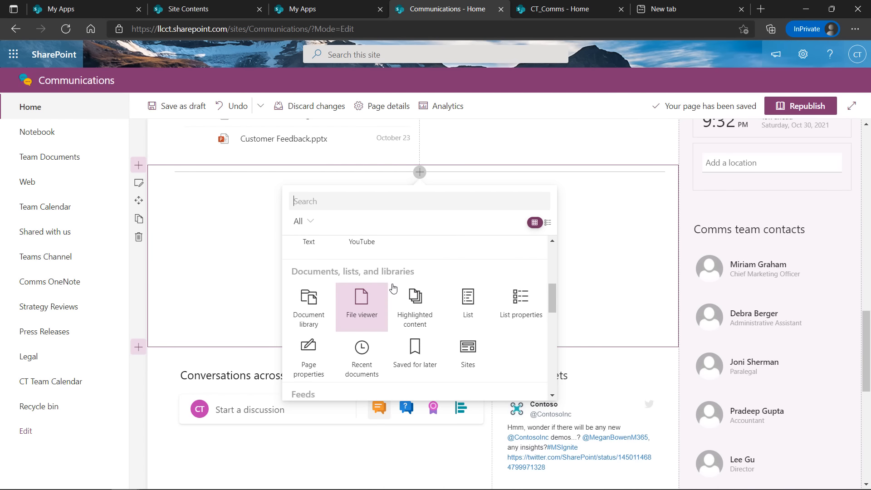
scroll(462, 295, "down", 3)
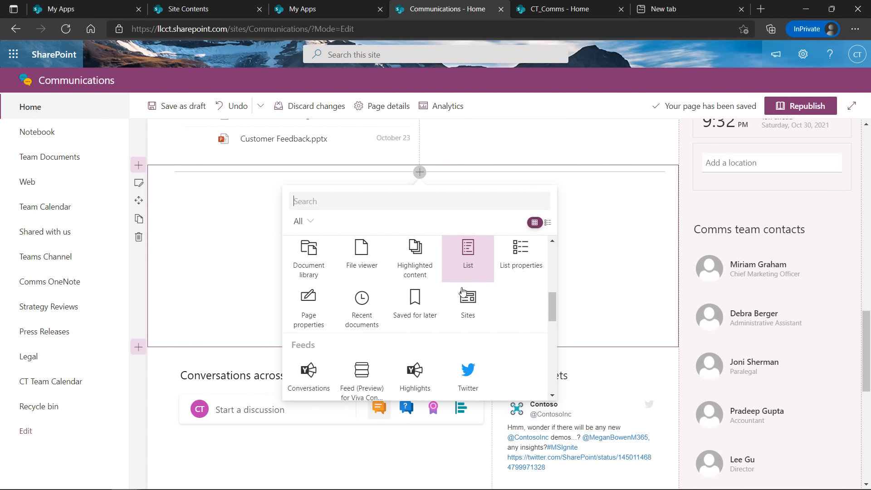
scroll(478, 305, "down", 2)
scroll(478, 305, "down", 3)
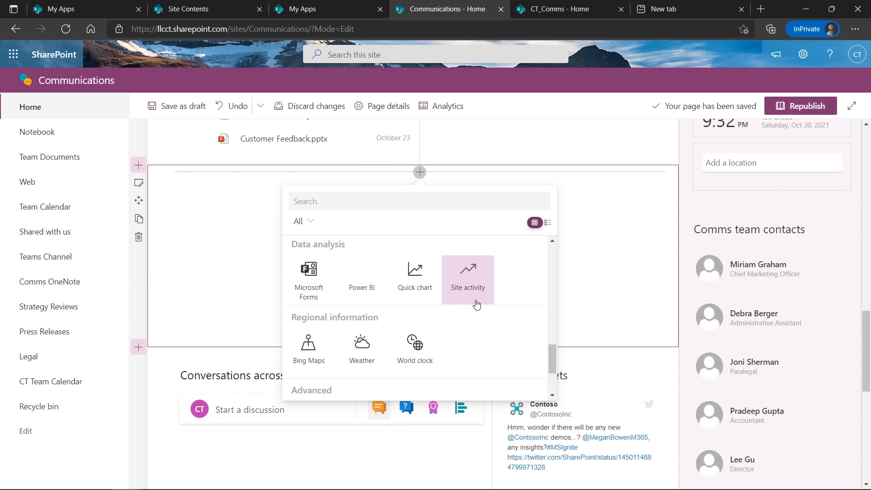
scroll(462, 350, "down", 3)
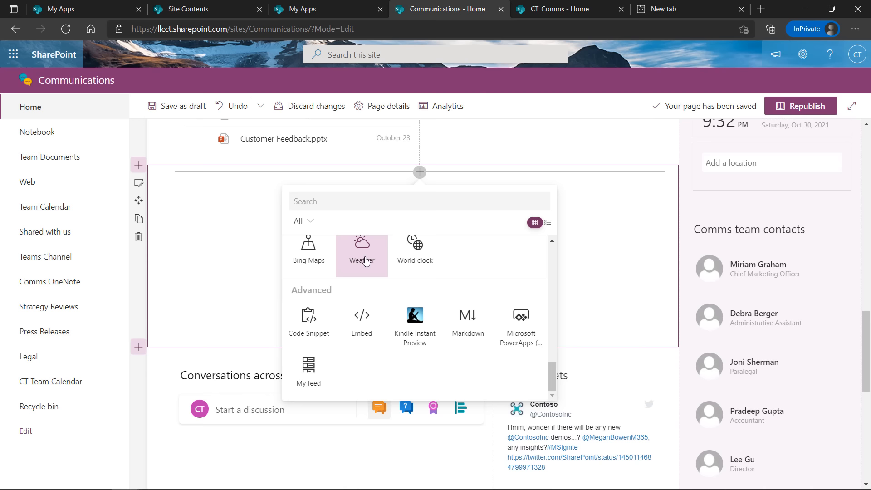
left_click(366, 262)
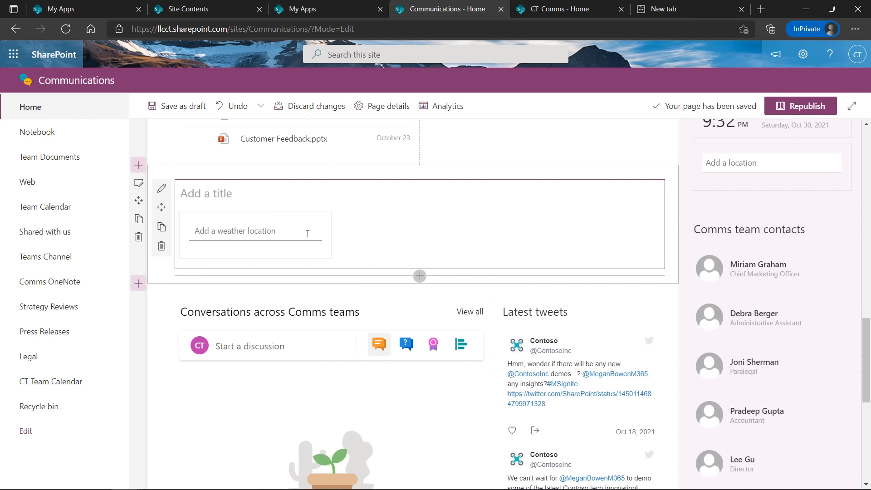
Add Redmond, WA, Los Angeles, CA and New York, NY as the weather locations
left_click(274, 226)
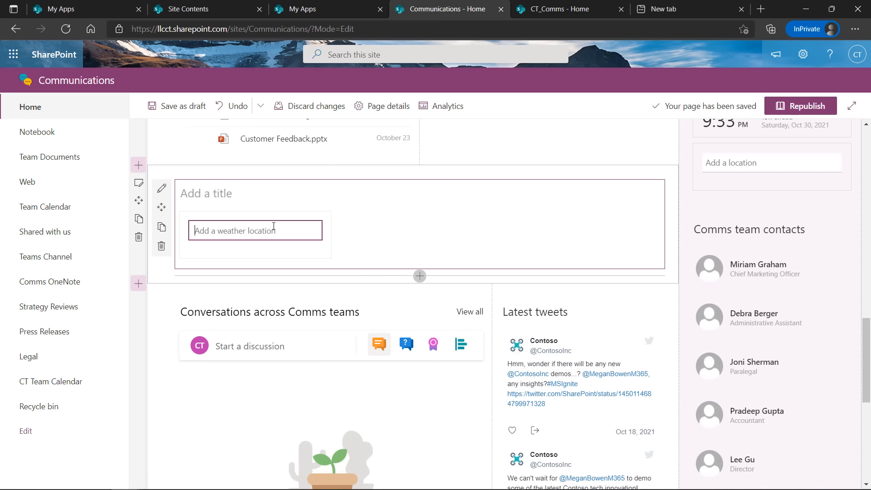
type("Red")
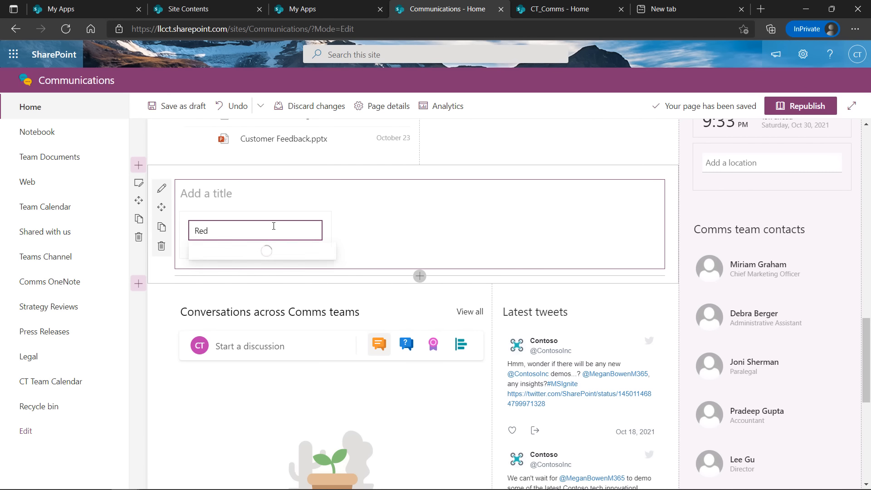
type("mond")
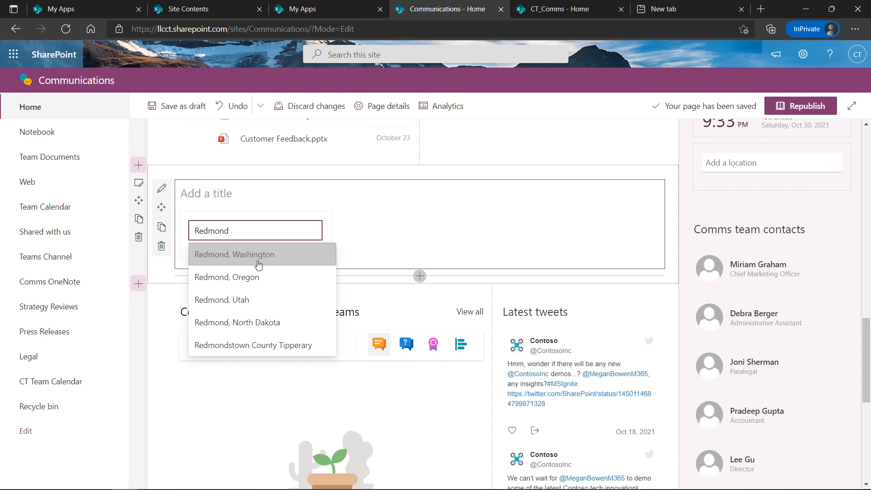
left_click(259, 264)
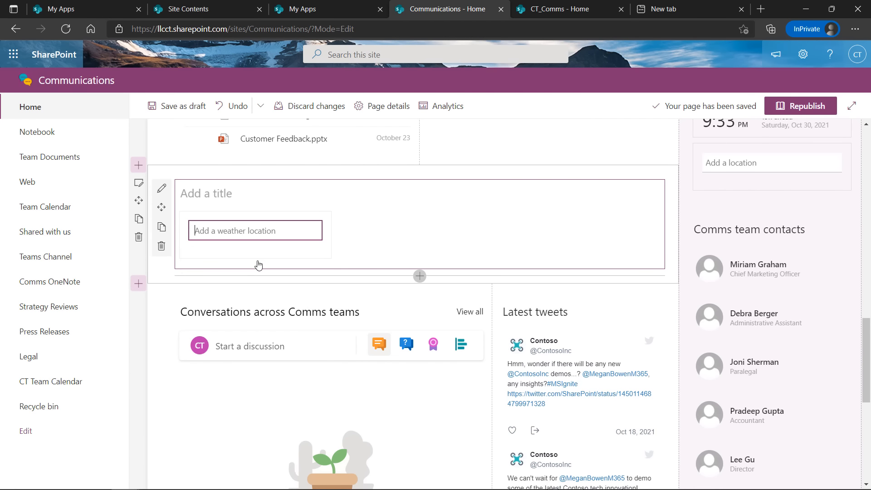
type("Los Angem")
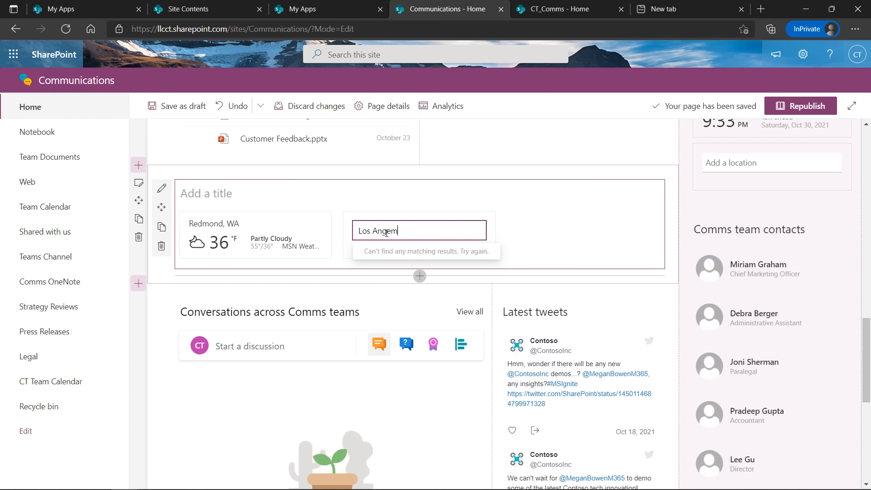
key("BackSpace")
type("l")
key("Return")
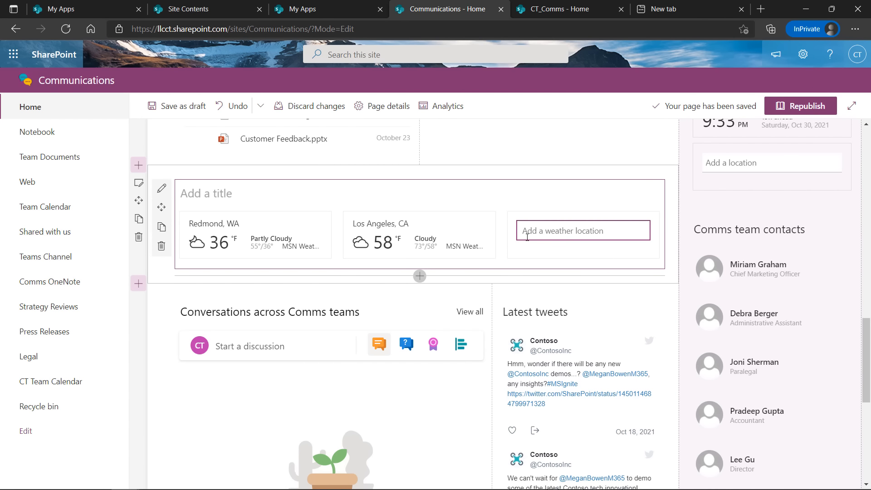
type("Ne")
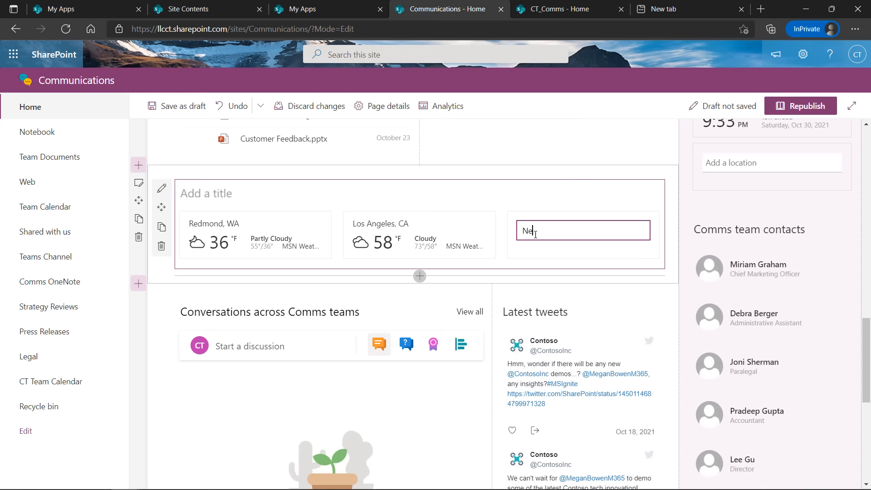
type("w y")
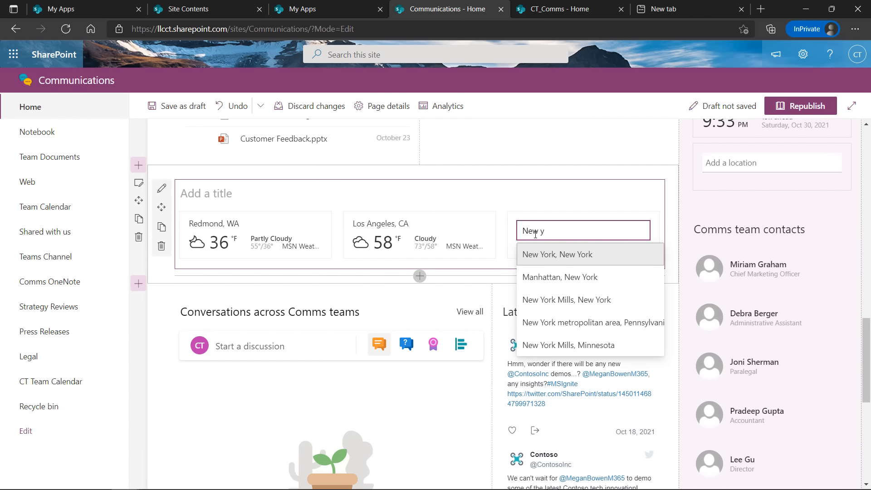
left_click(550, 254)
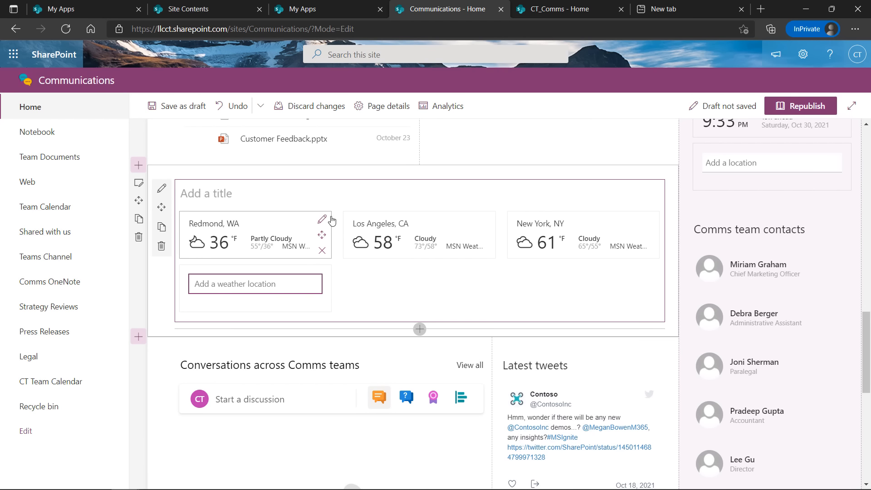
Give the weather web part the title 'Office Locations' above its three city forecasts
left_click(269, 190)
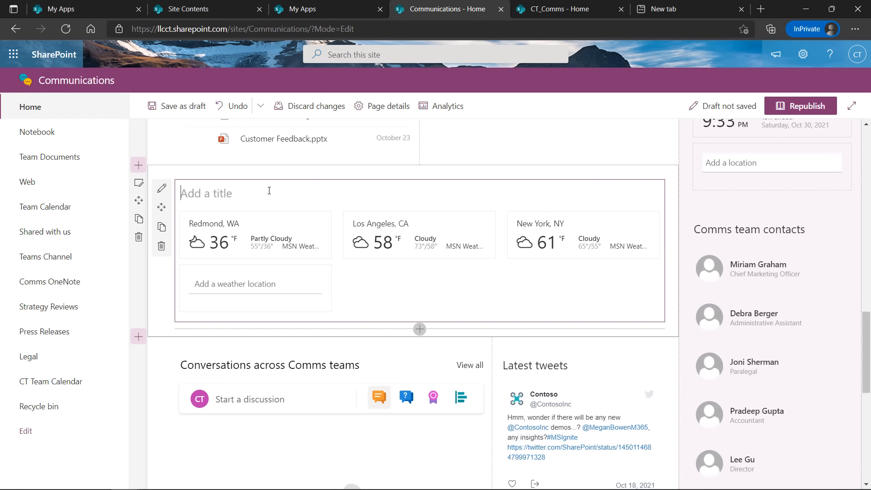
type("office Locations")
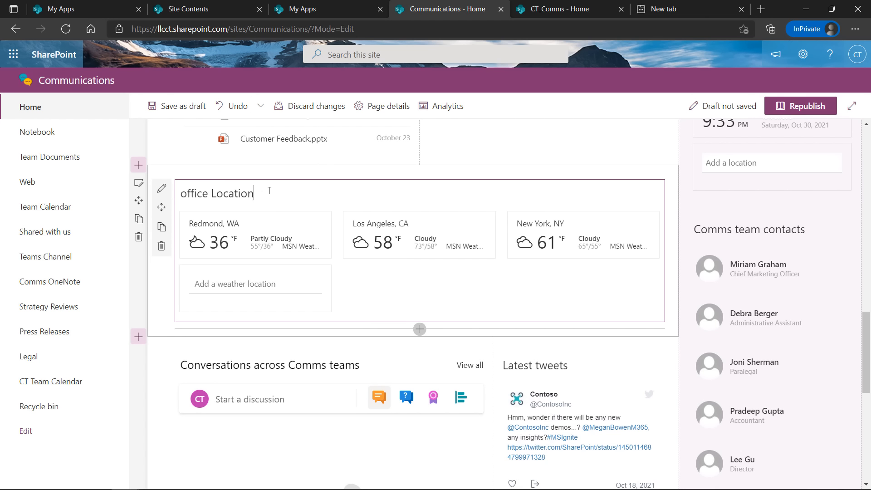
key("Delete")
type("O")
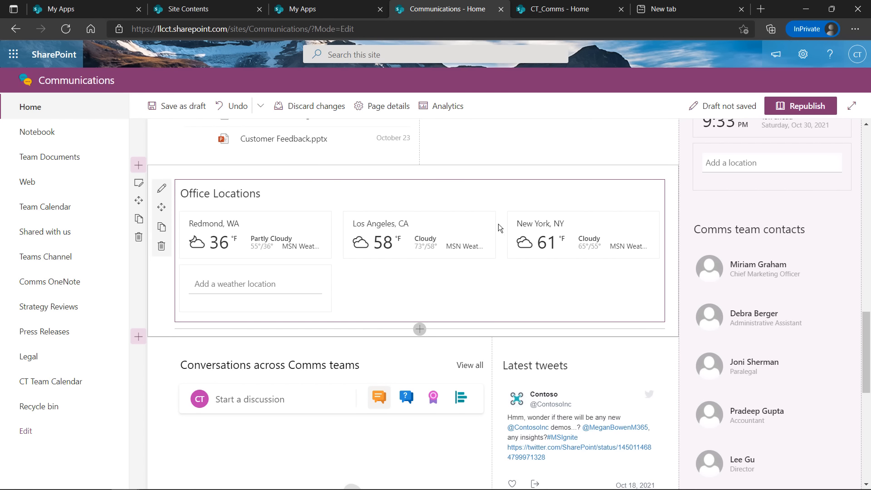
left_click(162, 285)
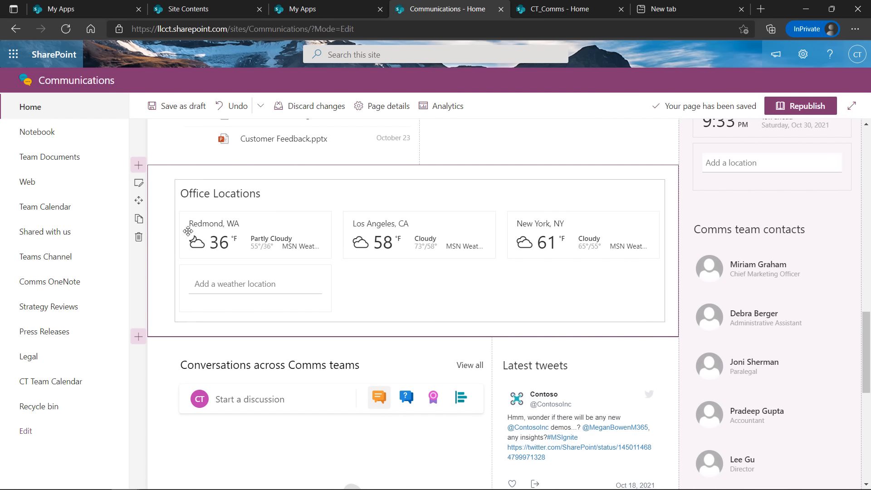
left_click(180, 181)
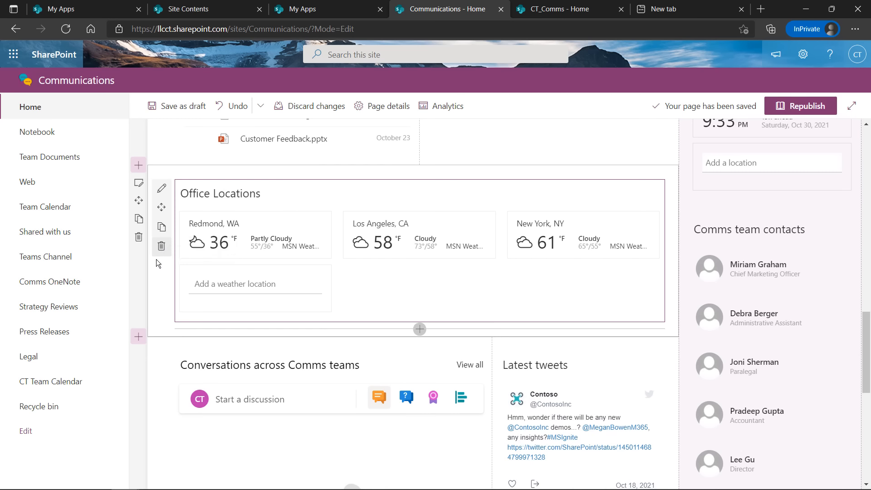
left_click(161, 279)
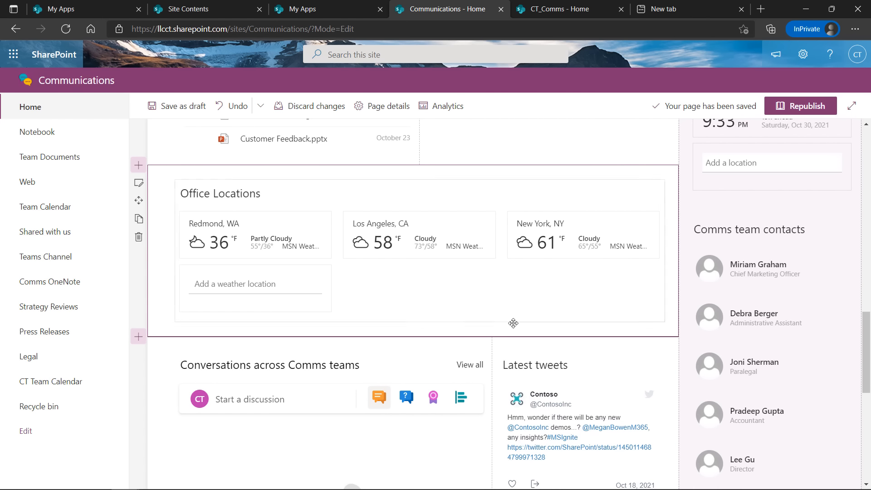
scroll(570, 357, "down", 3)
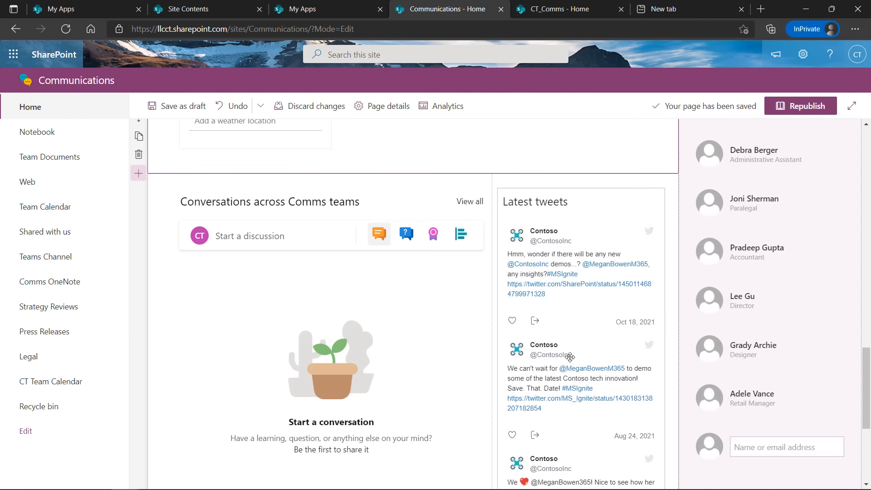
scroll(570, 356, "up", 10)
scroll(568, 351, "down", 5)
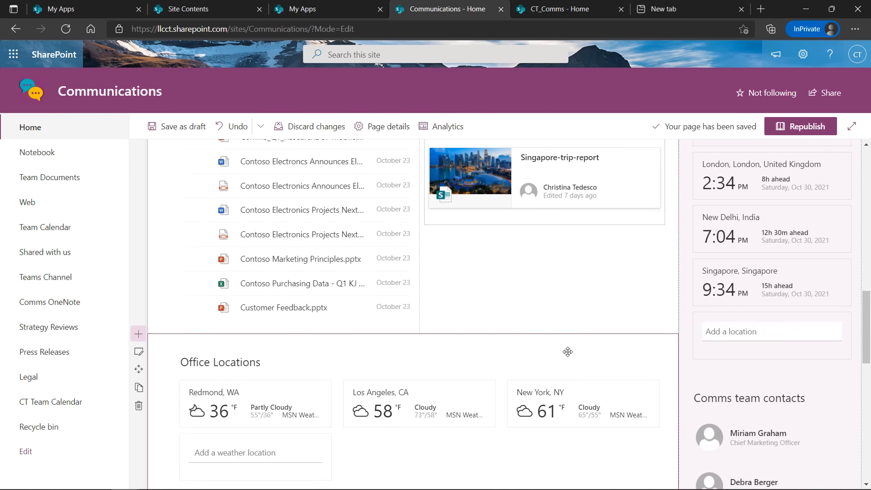
scroll(567, 352, "down", 3)
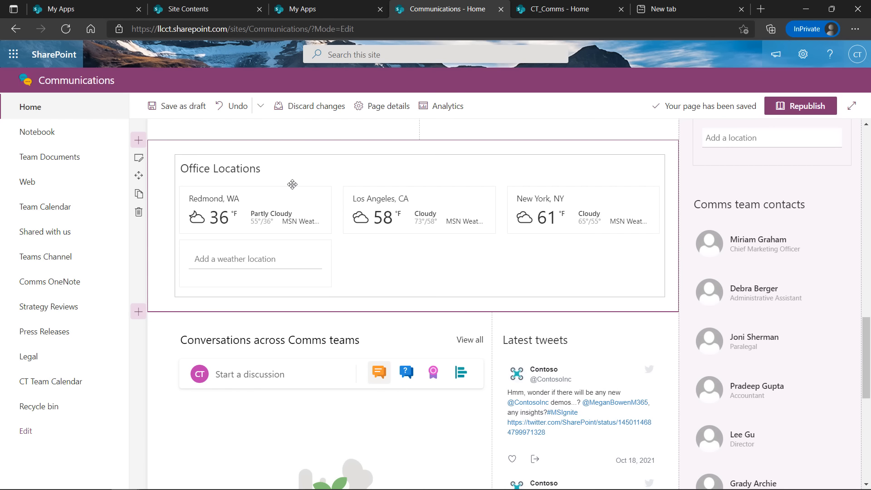
Republish the Communications home page and review it from the Home link
left_click(799, 106)
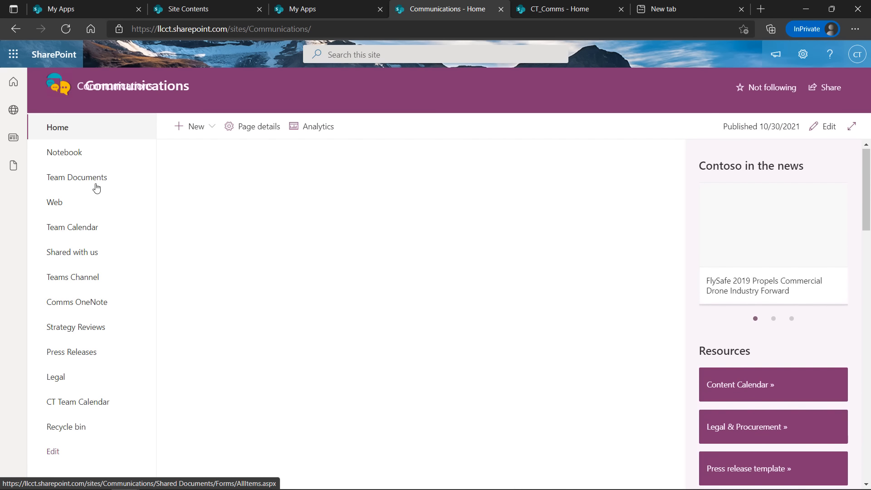
left_click(101, 127)
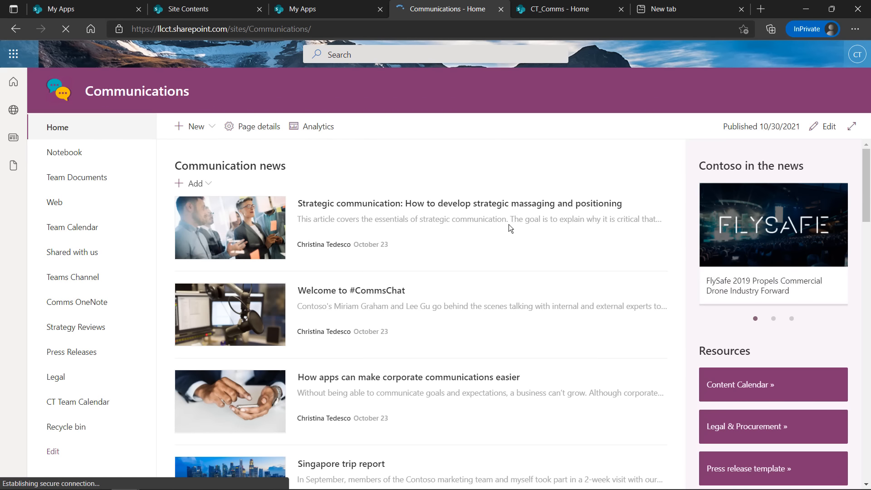
scroll(527, 234, "down", 15)
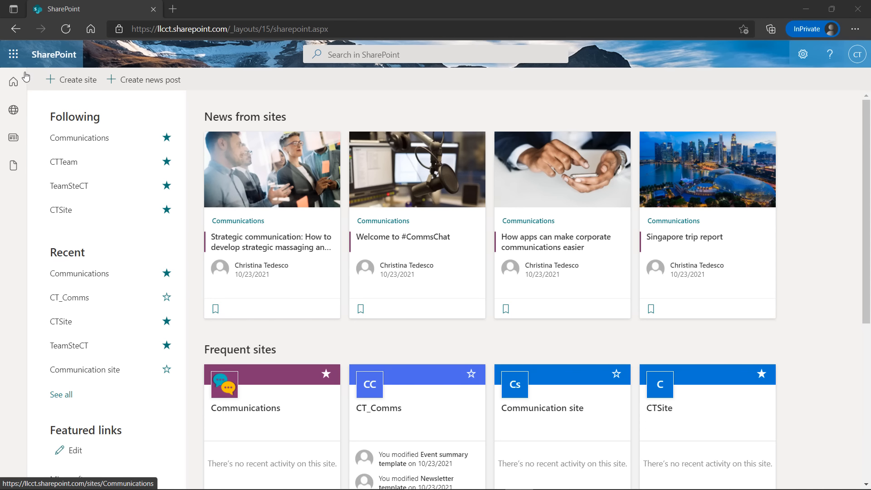
Open CT_Comms from the start page's Recent list and follow the site
left_click(13, 81)
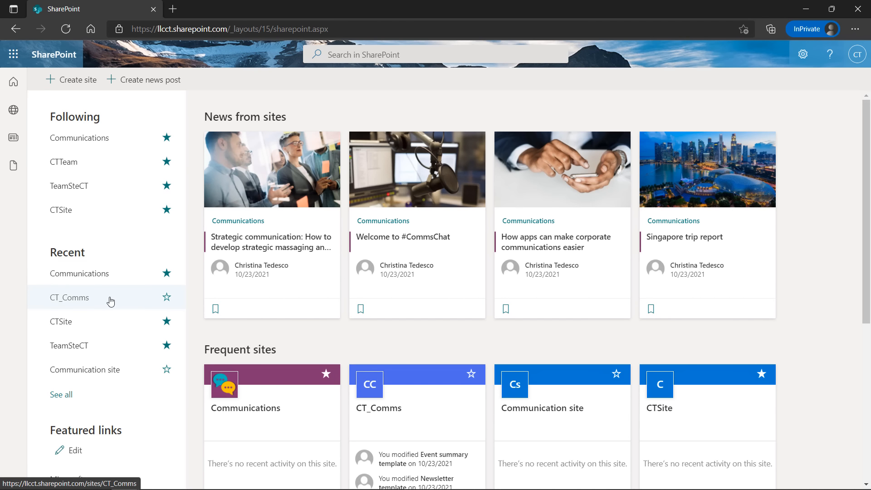
left_click(84, 300)
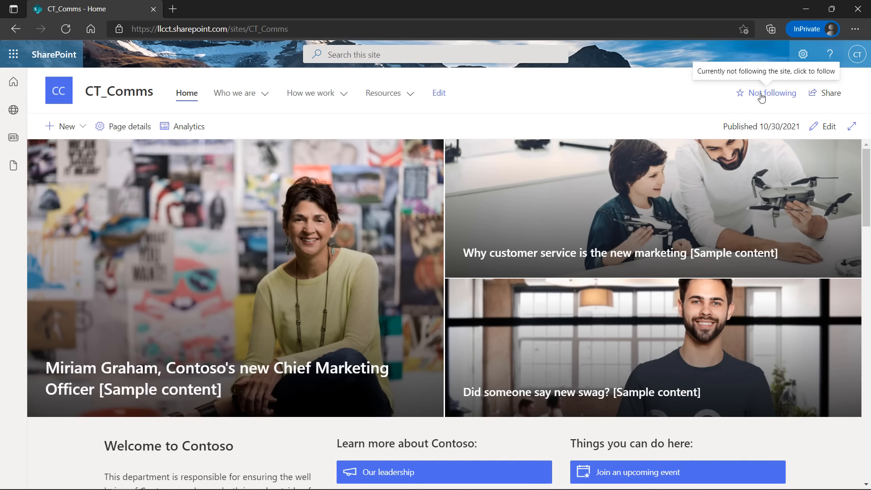
left_click(761, 97)
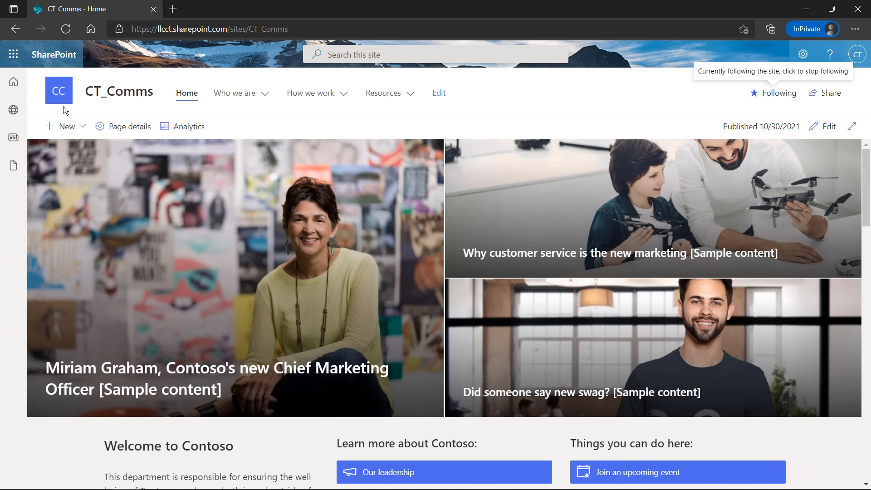
Return to the SharePoint start page
left_click(13, 83)
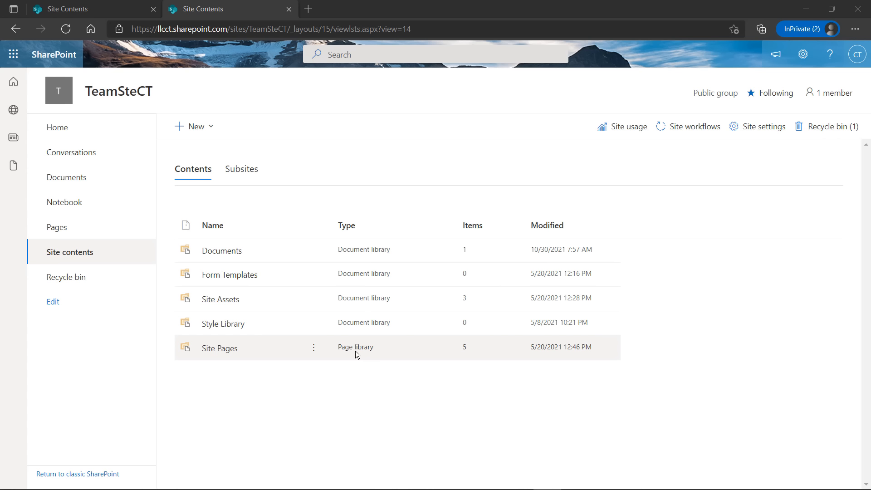
left_click(219, 350)
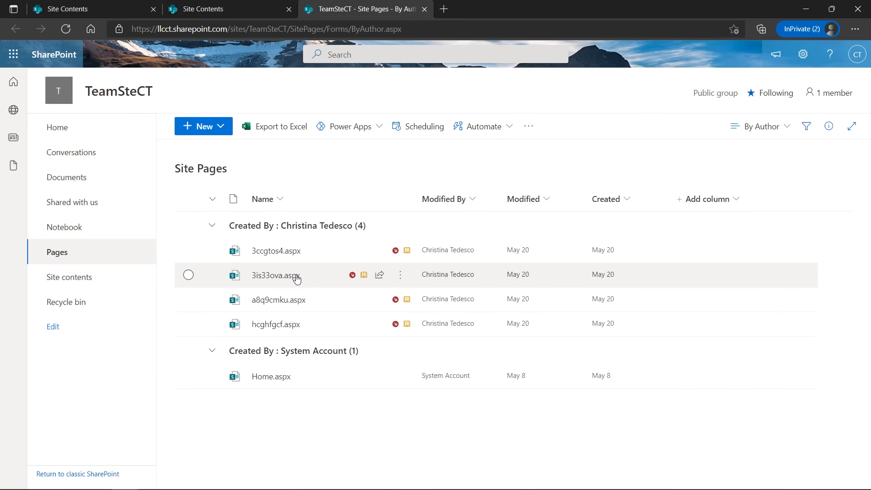
left_click(71, 278)
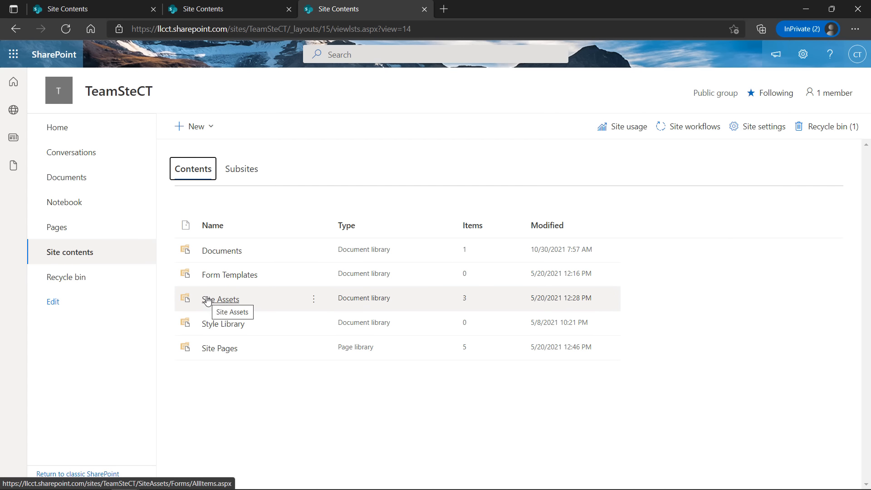
left_click(225, 257)
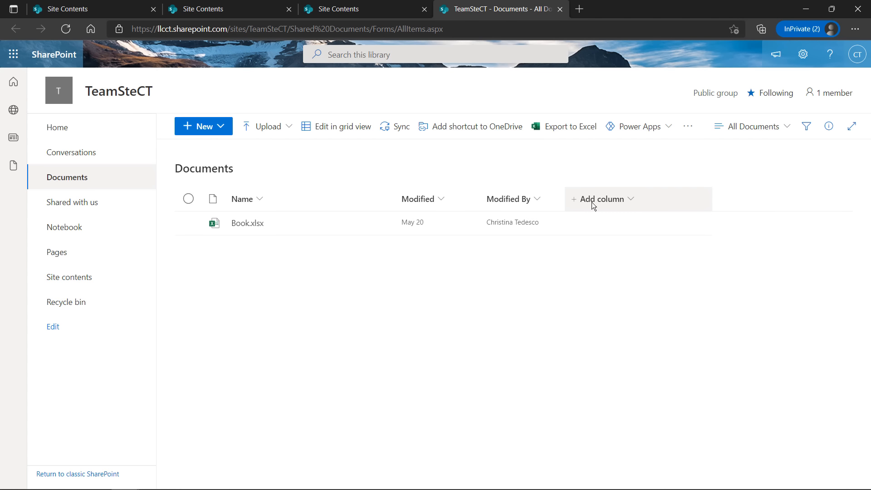
left_click(70, 277)
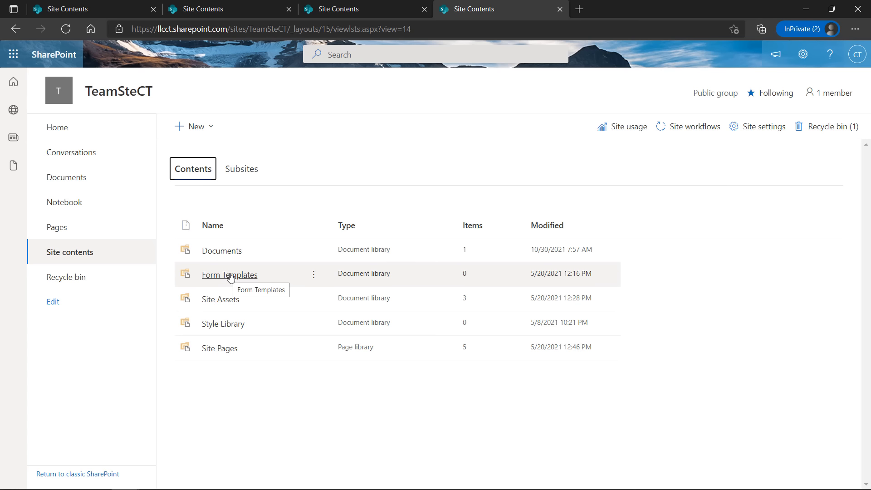
left_click(229, 275)
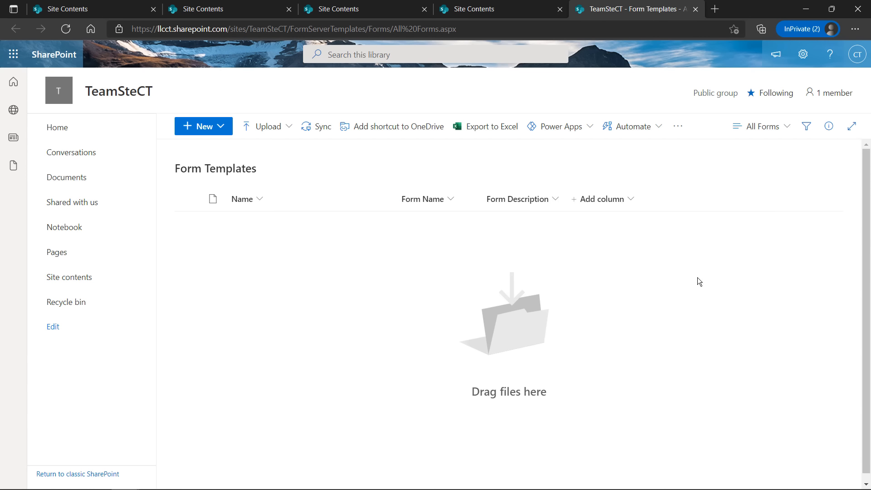
left_click(71, 278)
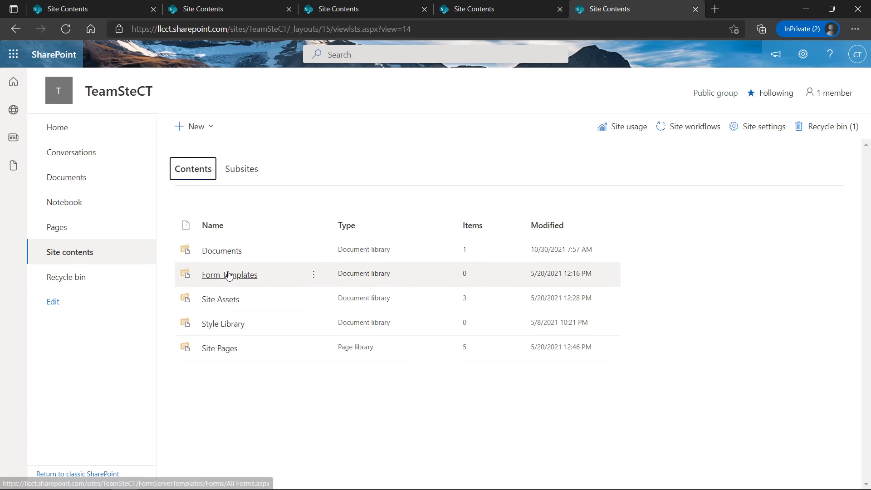
right_click(214, 300)
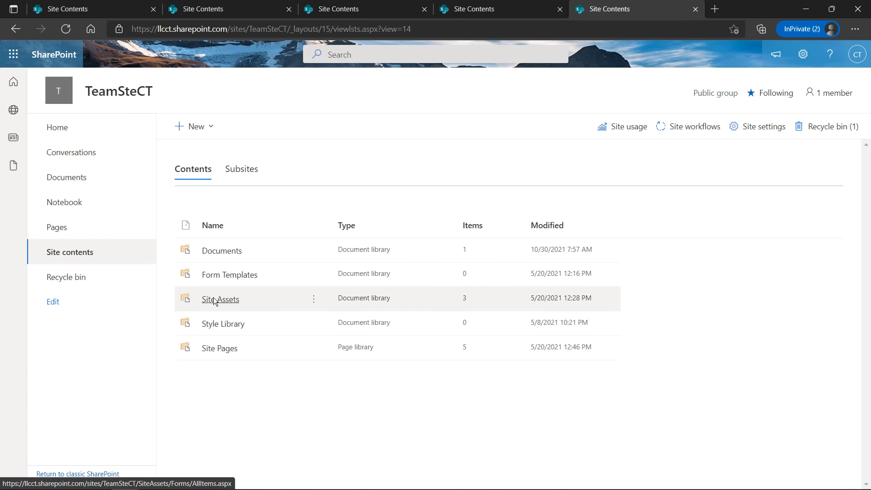
left_click(214, 299)
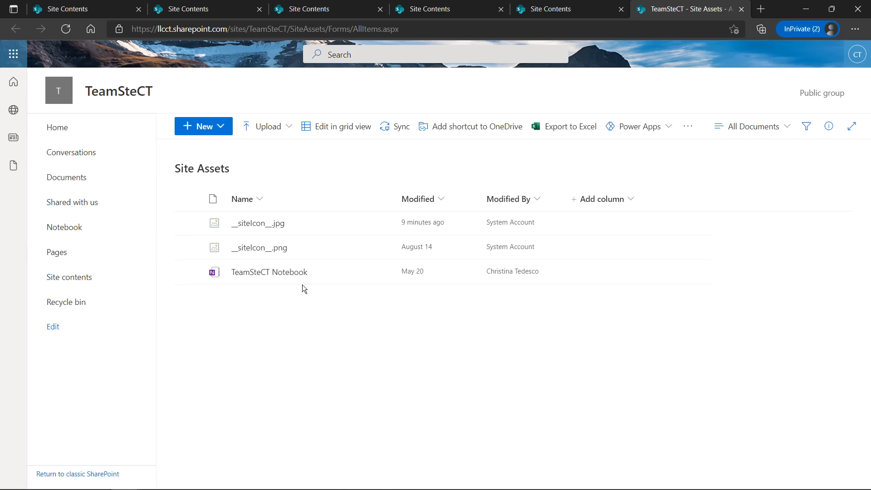
mouse_move(278, 227)
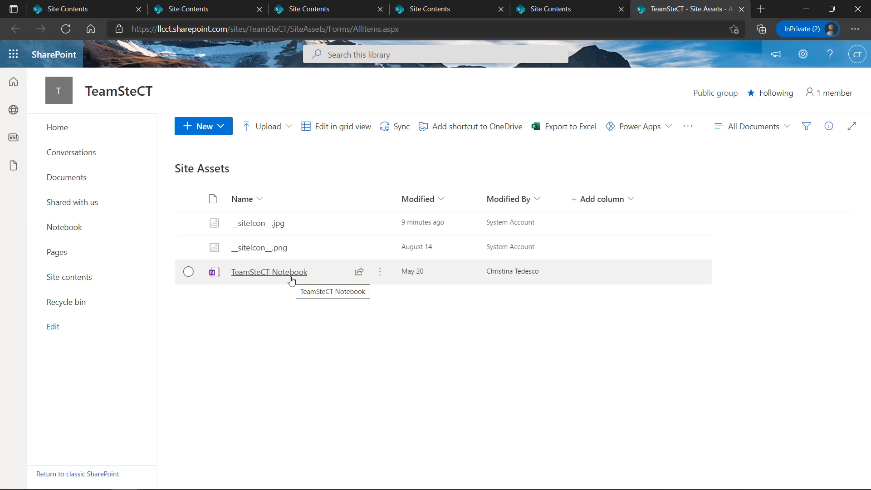
left_click(86, 278)
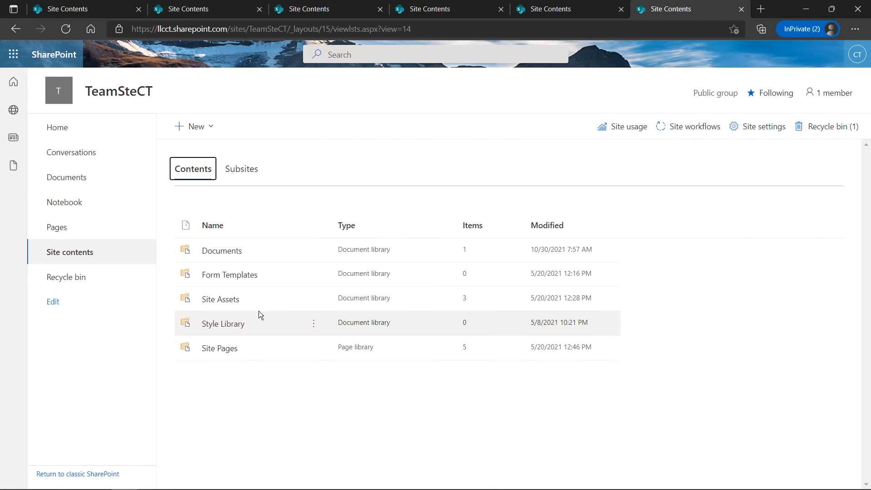
left_click(223, 324)
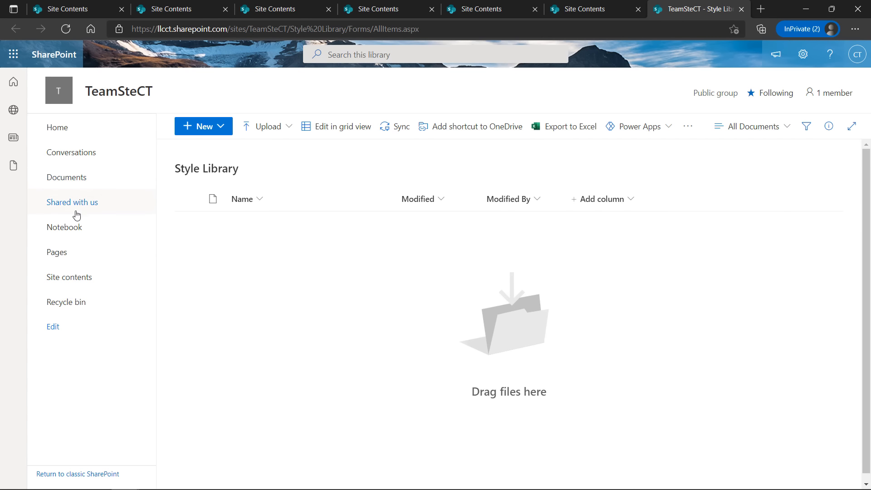
left_click(85, 277)
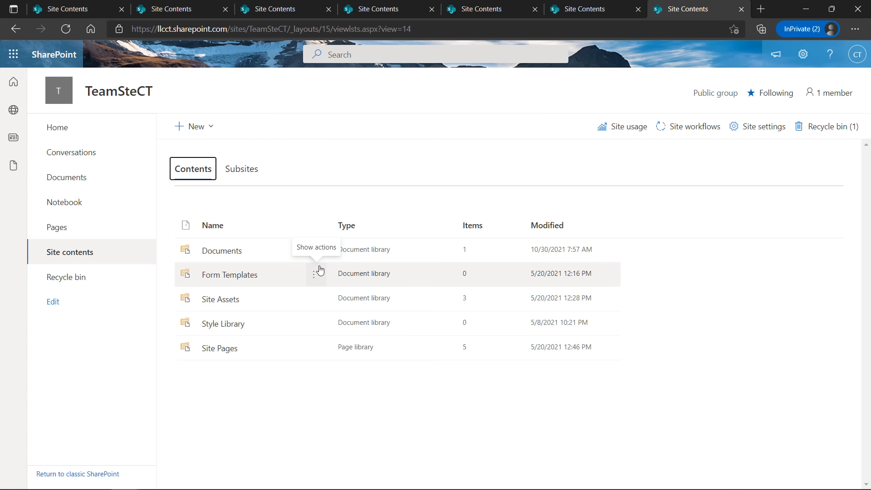
left_click(228, 251)
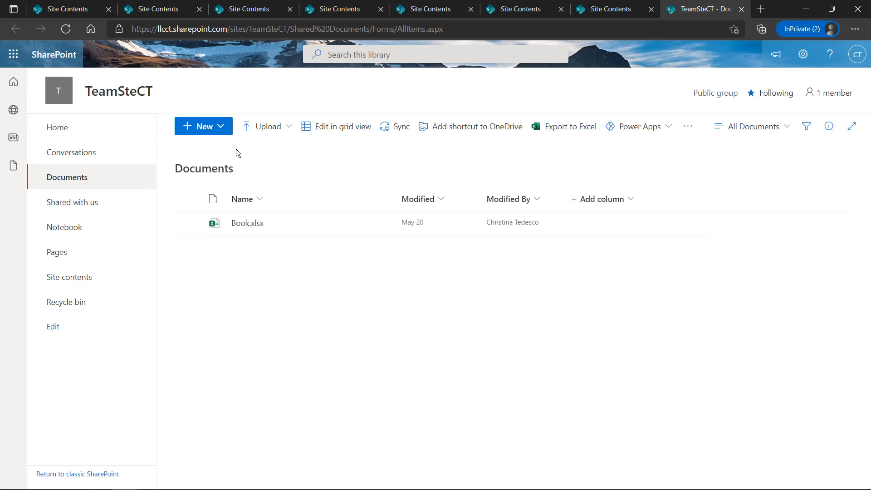
Look over the Documents library's New menu and Upload > Files picker without adding anything
left_click(221, 127)
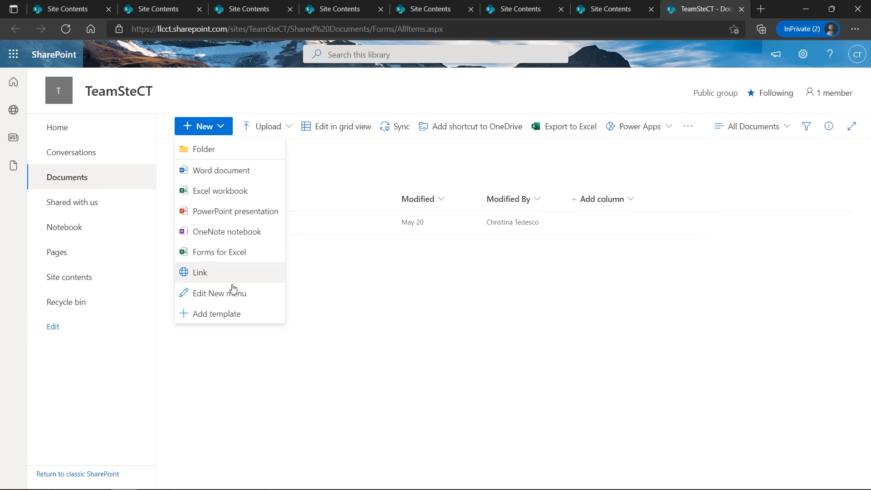
left_click(270, 99)
left_click(269, 121)
left_click(248, 147)
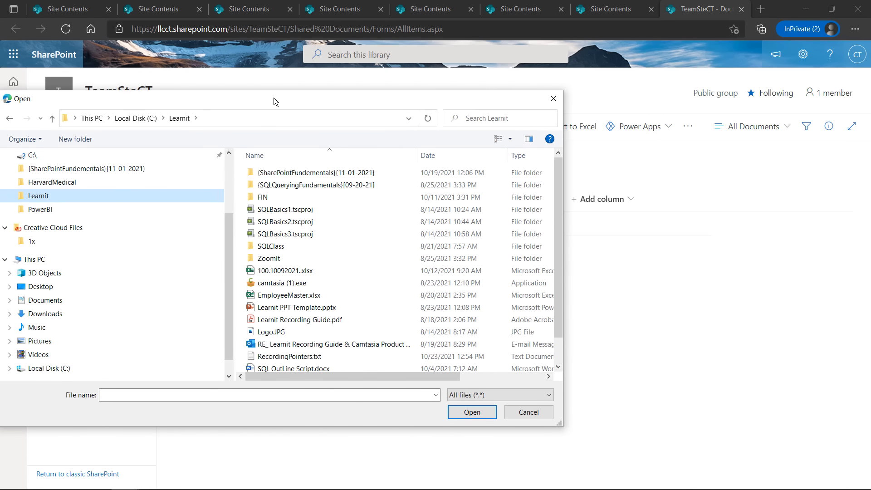
scroll(284, 251, "down", 1)
scroll(285, 277, "up", 1)
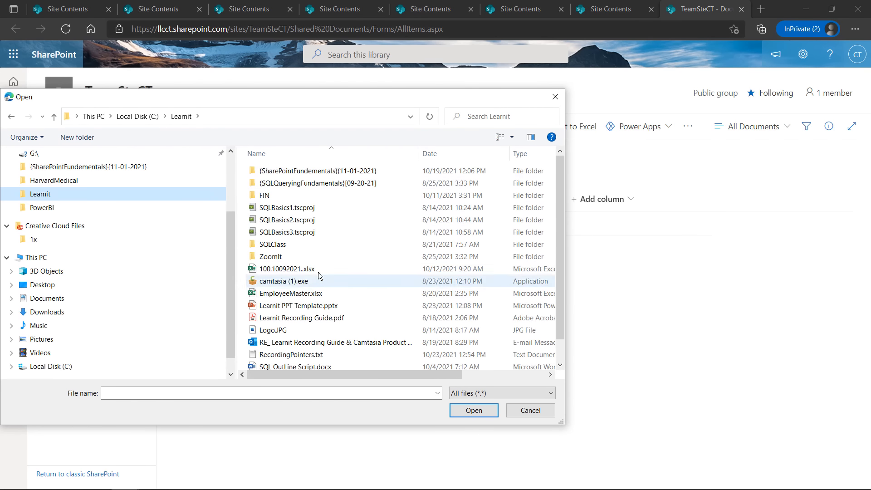
left_click_drag(309, 101, 0, 109)
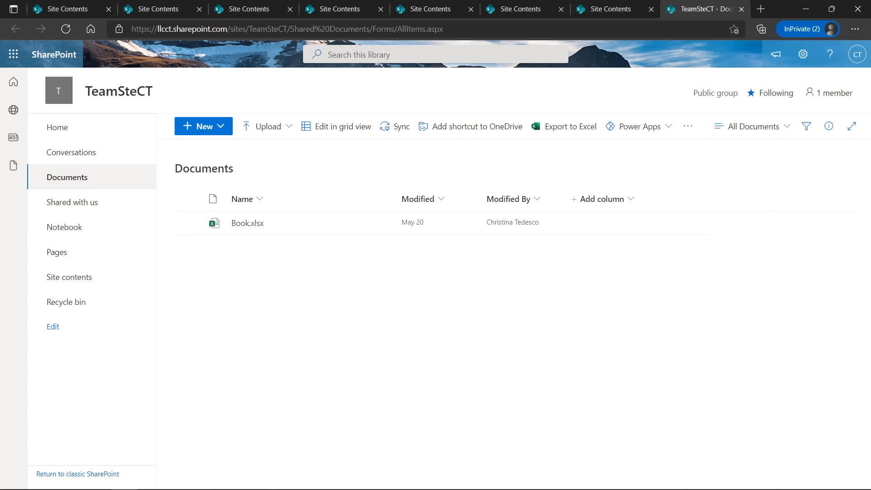
Return to Site contents and briefly review the library-type notes in Notepad
left_click(61, 281)
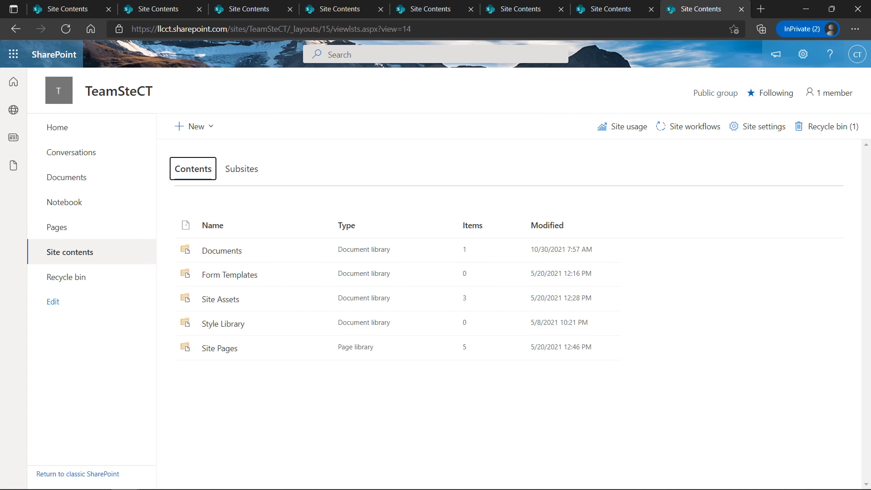
left_click_drag(0, 114, 484, 81)
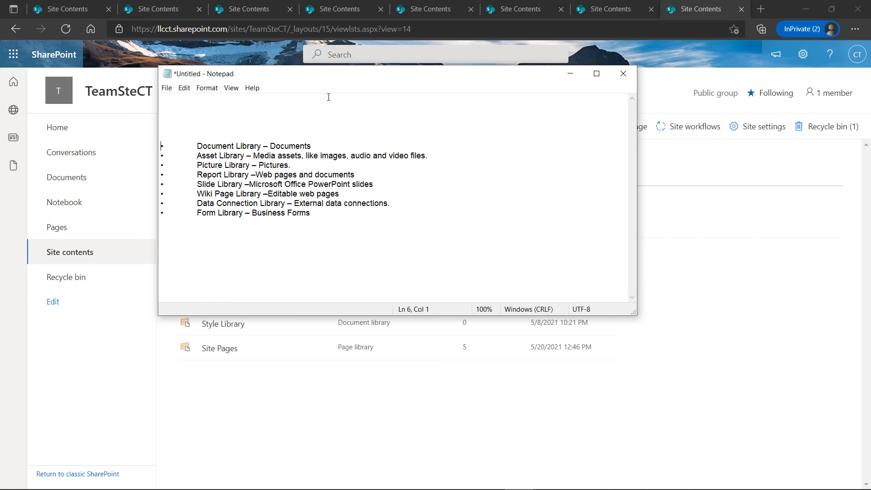
left_click_drag(349, 73, 0, 141)
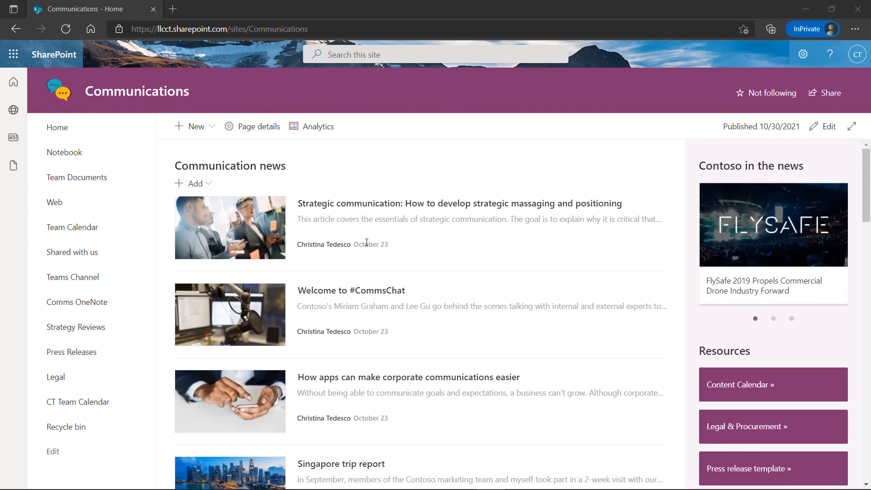
Open the Communications Site contents from the Settings gear
left_click(803, 55)
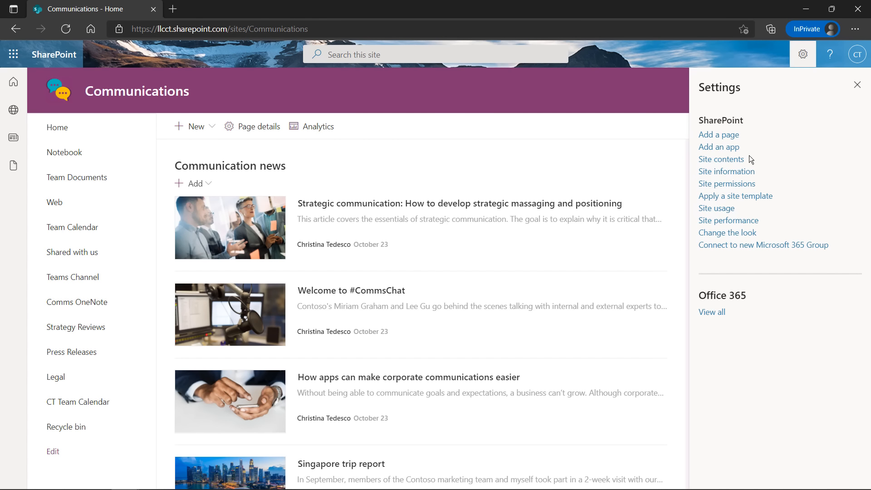
left_click(736, 162)
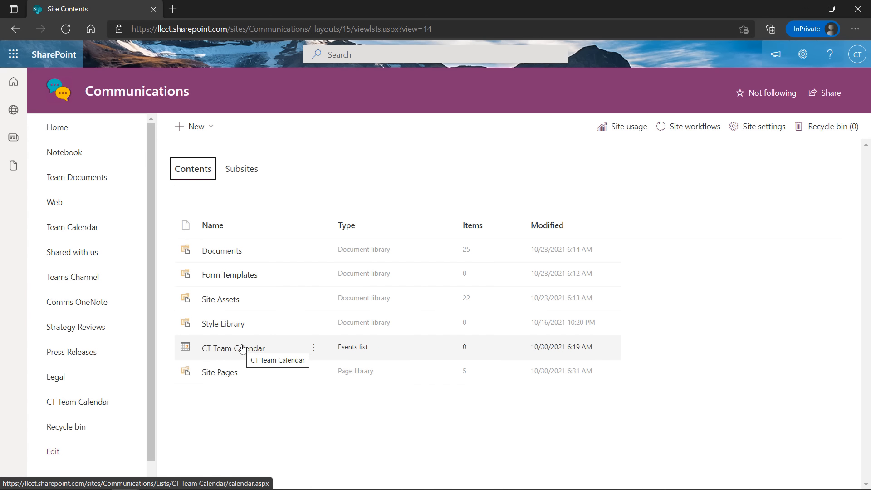
Visit Site Pages, return to Site contents via Settings, and open the New dropdown
left_click(220, 372)
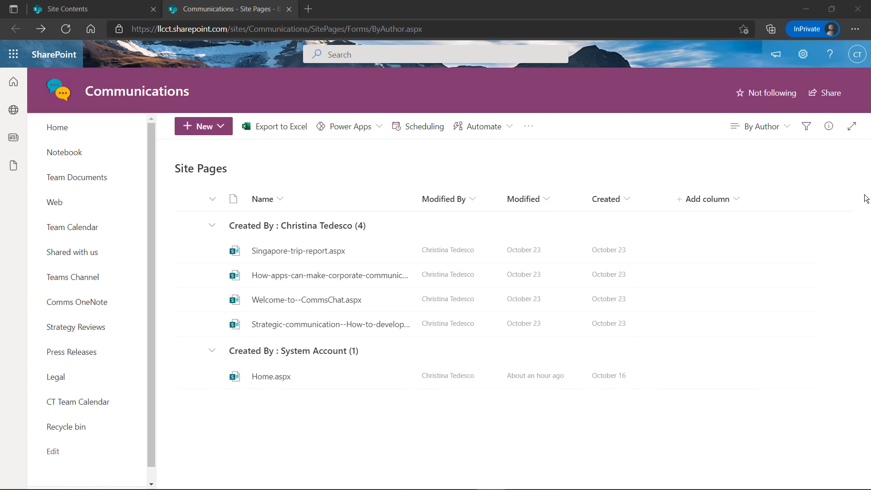
left_click(803, 54)
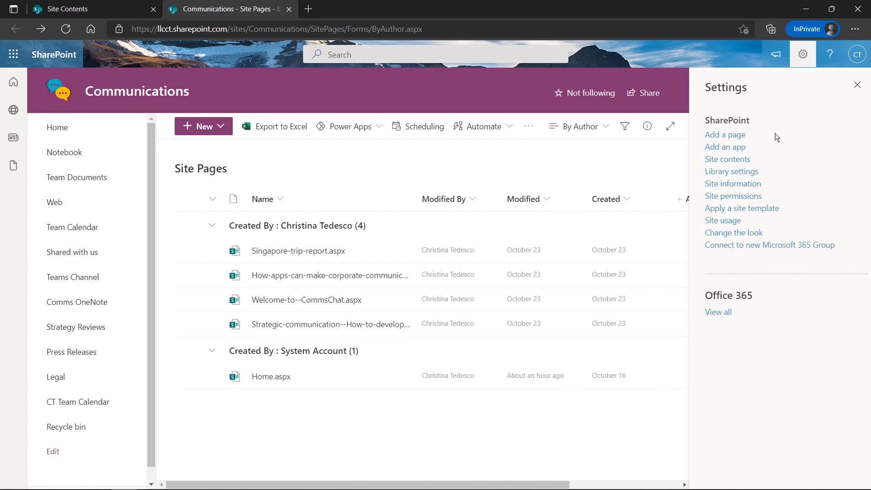
left_click(713, 159)
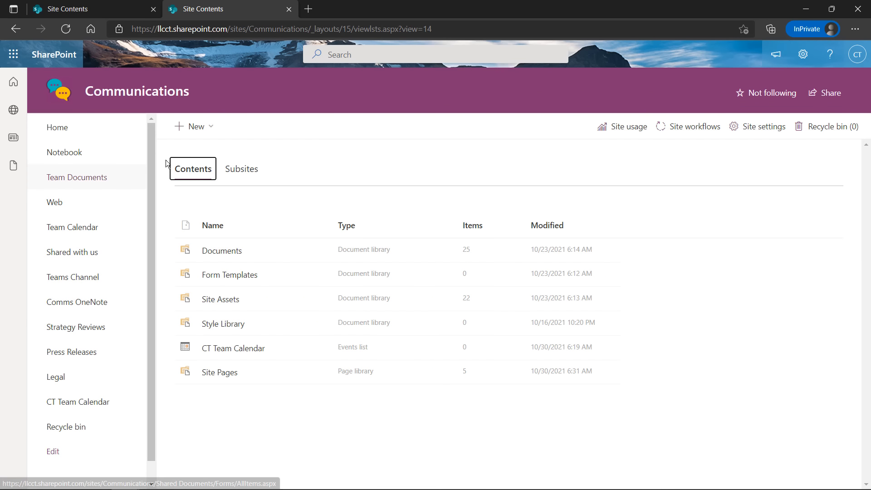
left_click(207, 131)
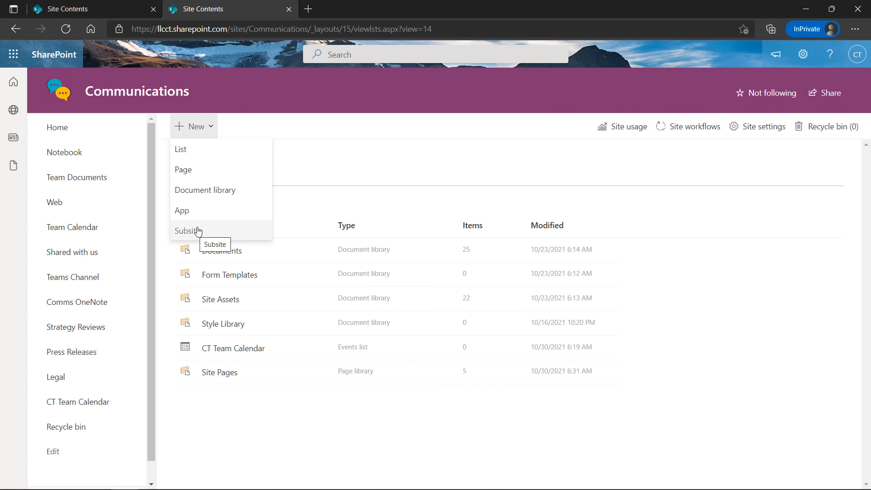
Create a document library named 'Sales Contracts' with the description 'Contracts for Sales'
left_click(219, 189)
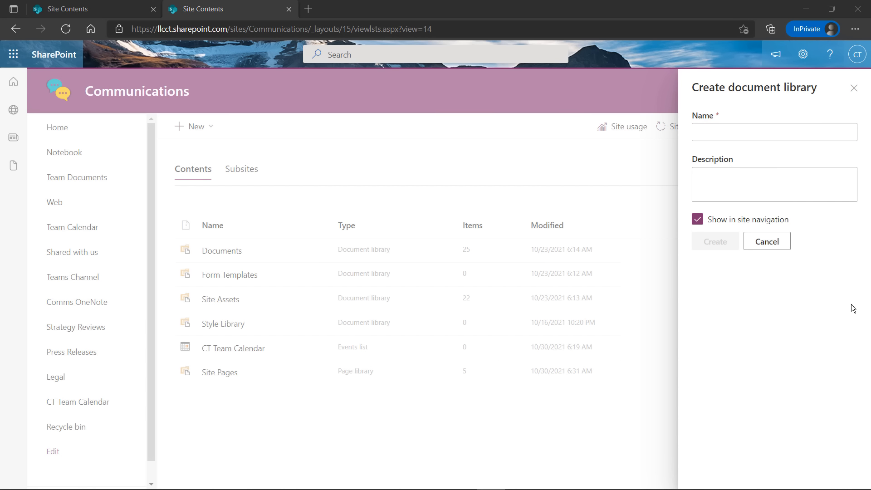
left_click(732, 134)
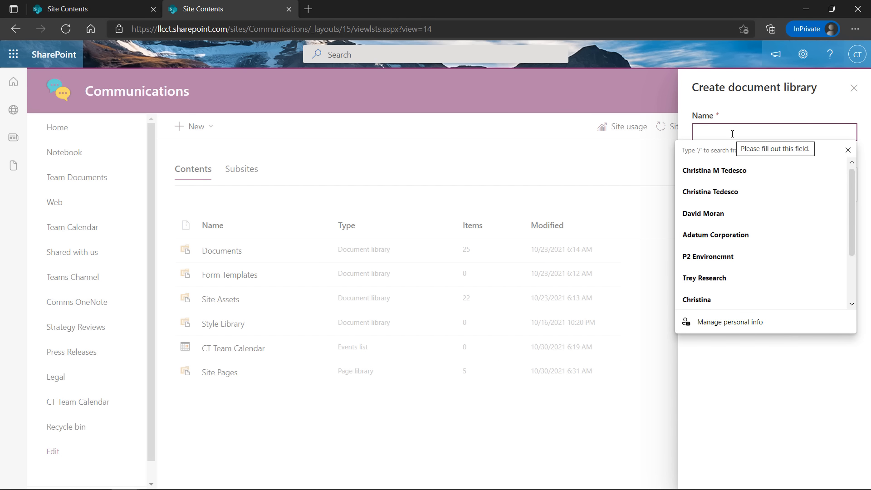
type("Sales Contracts")
left_click(734, 178)
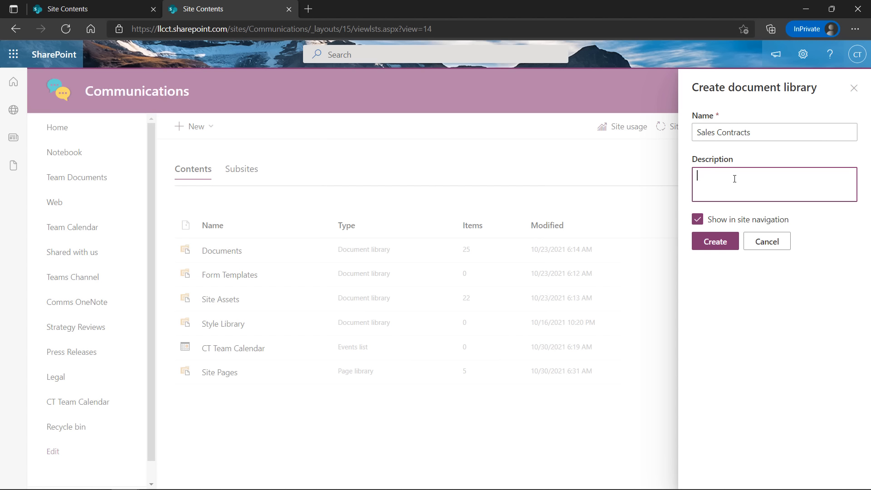
type("Contrats for")
key("BackSpace")
key("BackSpace")
key("BackSpace")
key("BackSpace")
key("BackSpace")
key("BackSpace")
key("BackSpace")
type("cts for Sales")
left_click(714, 241)
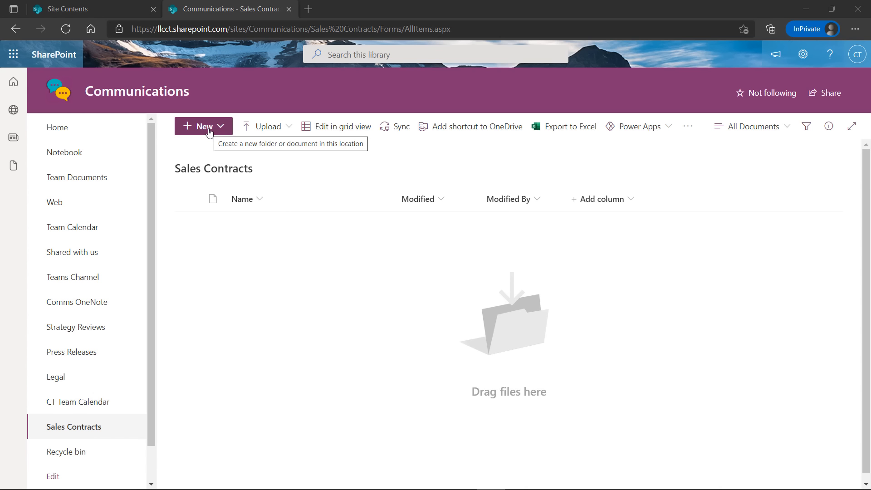
Upload Motor Vehicle Bill of Sale.docx into the library and dismiss the availability notice
left_click(267, 129)
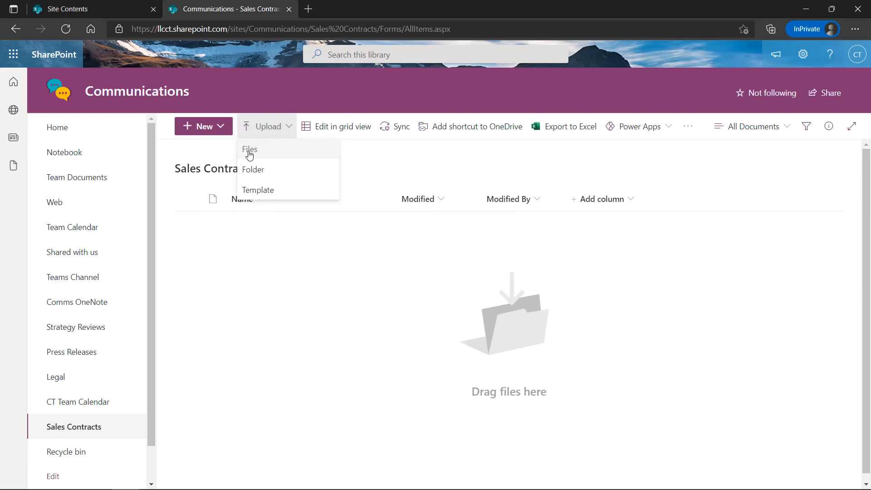
left_click(249, 152)
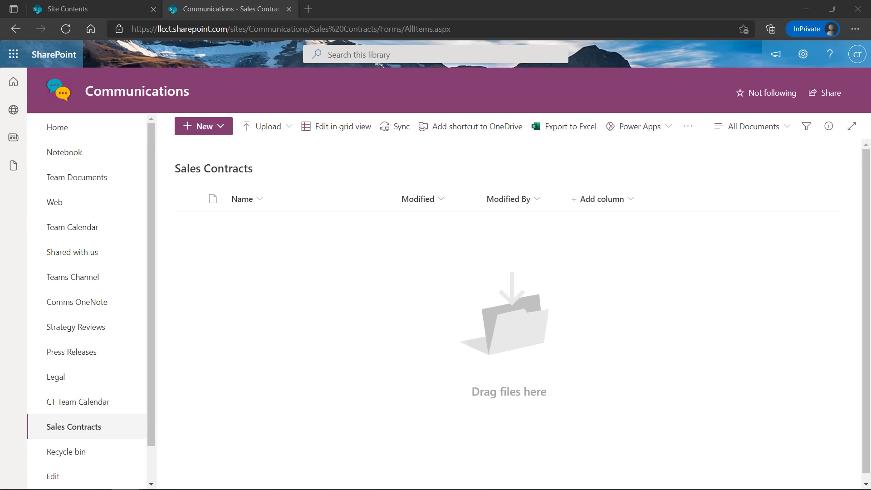
left_click_drag(499, 55, 408, 79)
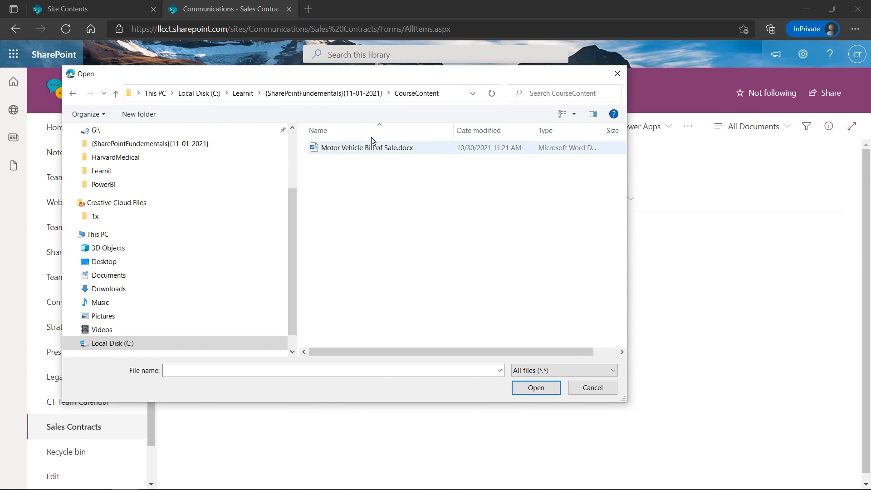
left_click(351, 150)
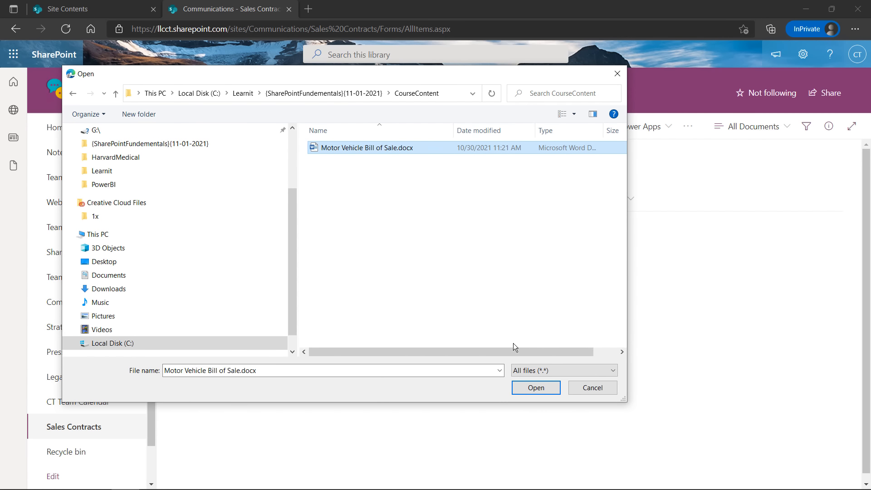
left_click(527, 391)
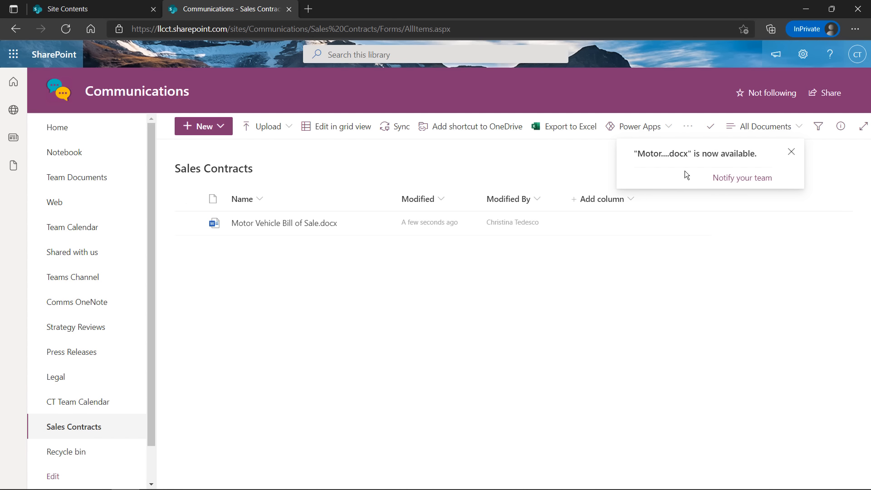
right_click(729, 180)
left_click(589, 165)
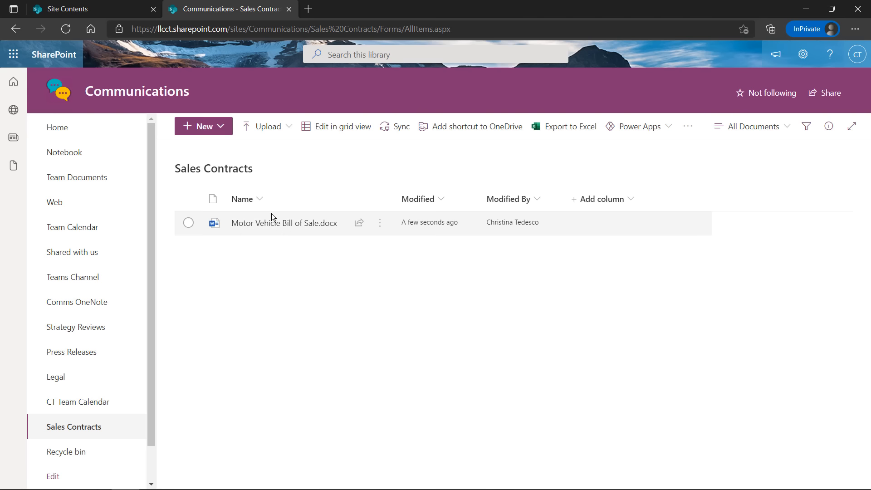
mouse_move(285, 226)
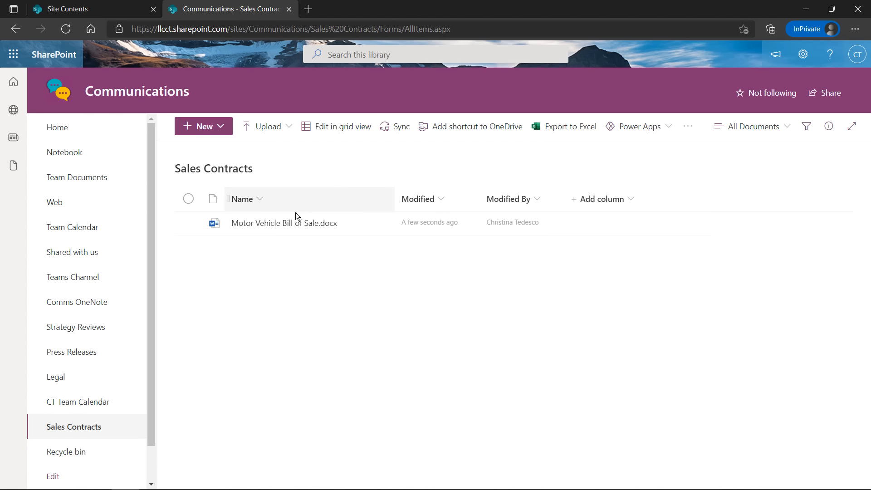
Open Motor Vehicle Bill of Sale in Word for the web, skim it, then return to the library
left_click(288, 224)
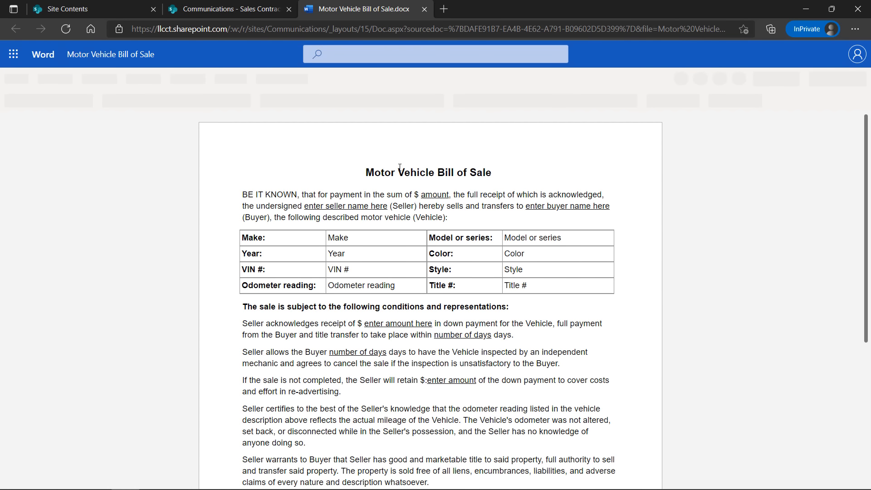
scroll(483, 241, "down", 5)
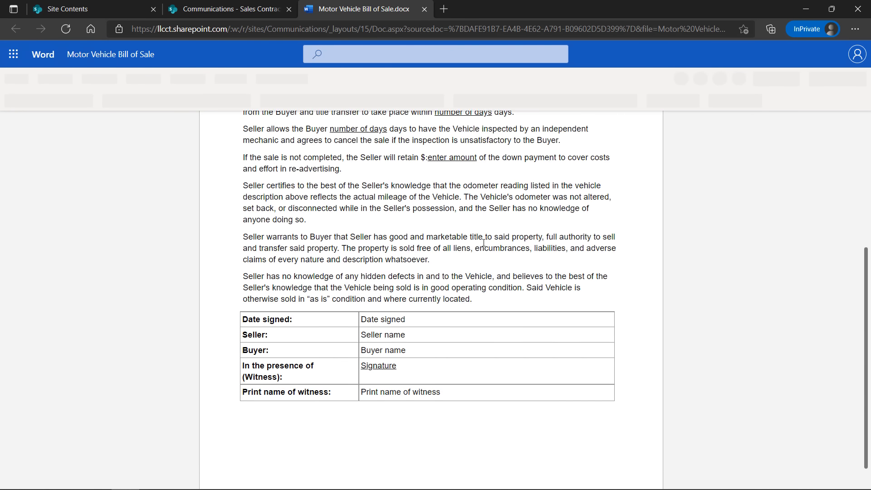
scroll(486, 242, "up", 5)
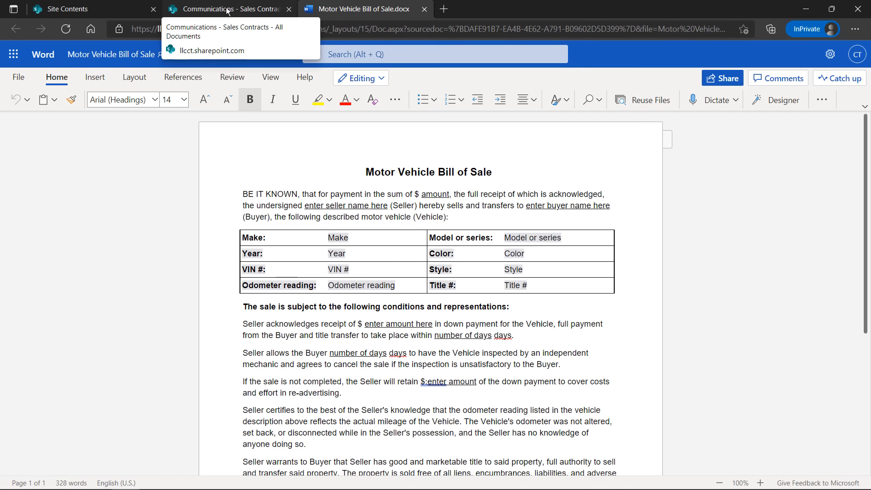
left_click(243, 15)
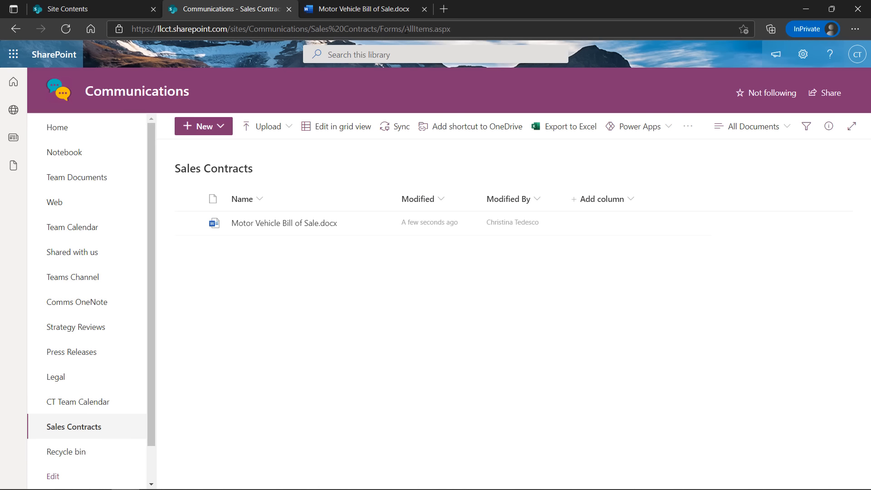
Close the Word tab and create a blank Excel workbook, Book.xlsx, from the library's New menu
left_click(424, 9)
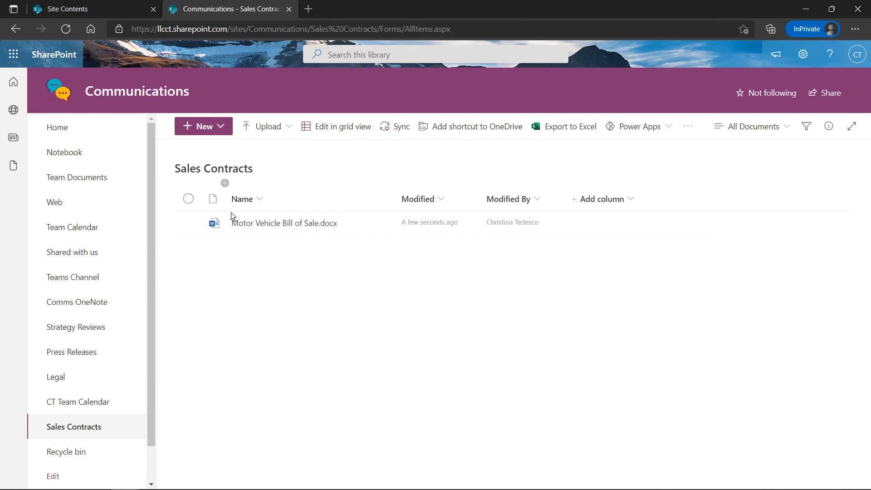
left_click(224, 131)
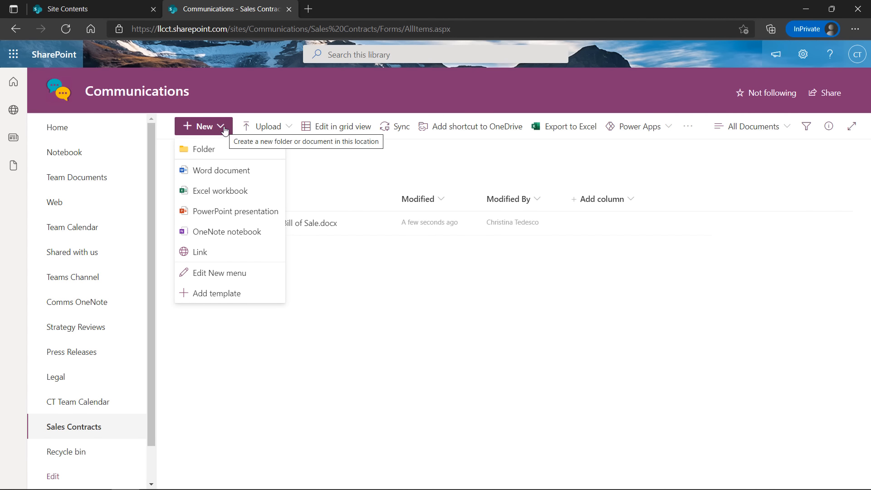
left_click(307, 151)
left_click(263, 223)
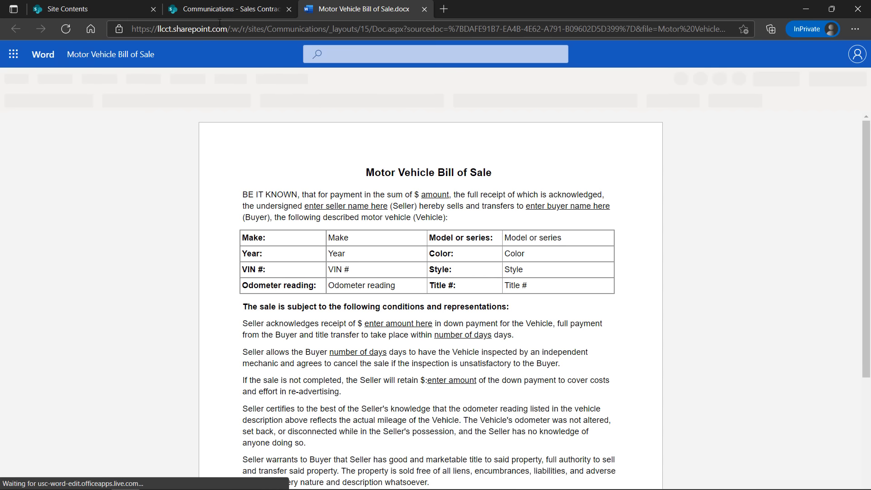
left_click(219, 12)
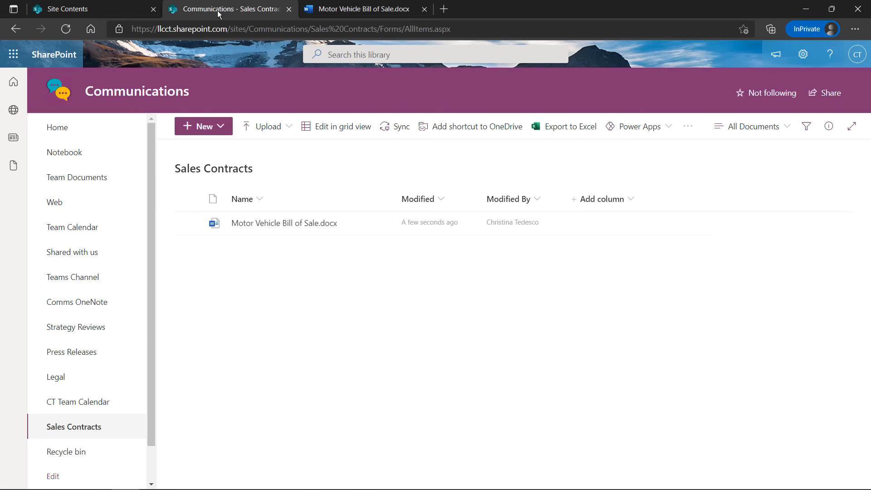
left_click(217, 127)
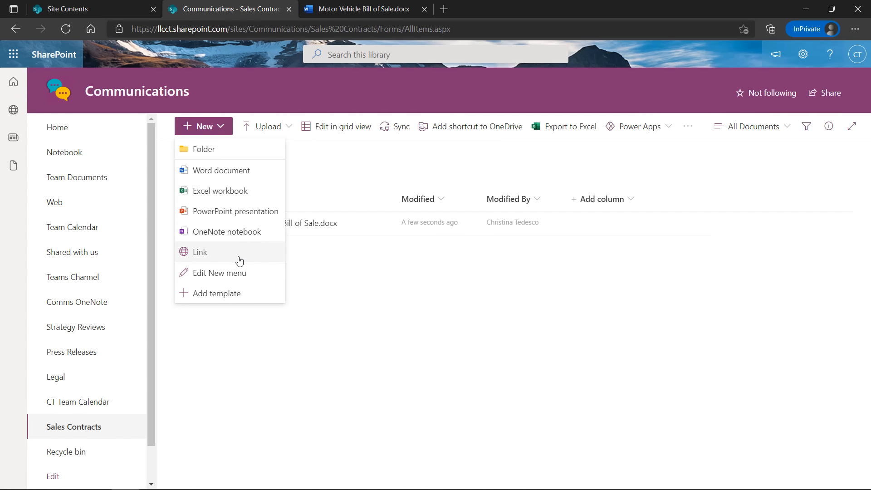
left_click(216, 196)
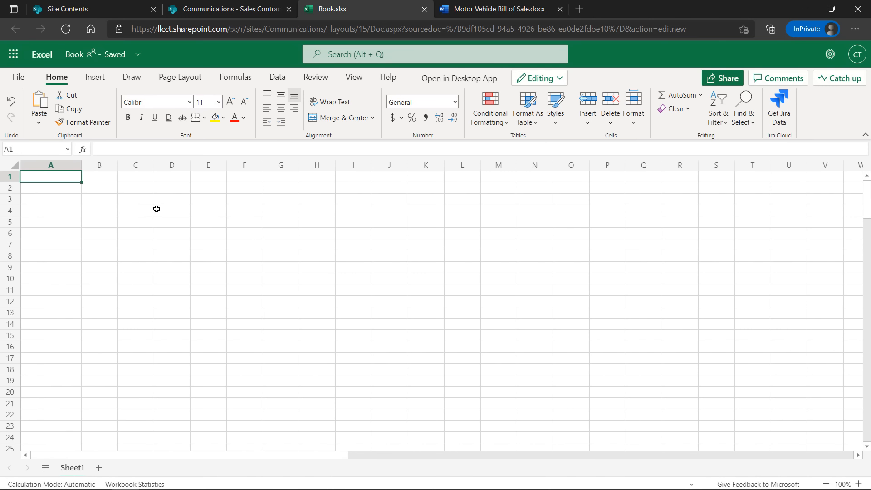
Enter the headers 'Salesman First name' in A1 and 'Salesman Last name' in B1
type("Salesm")
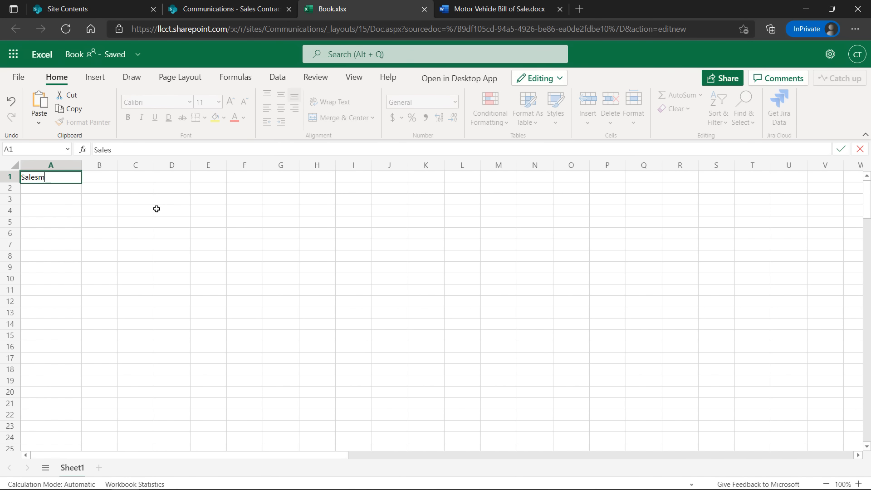
type("an First name")
key("Return")
key("Up")
key("Right")
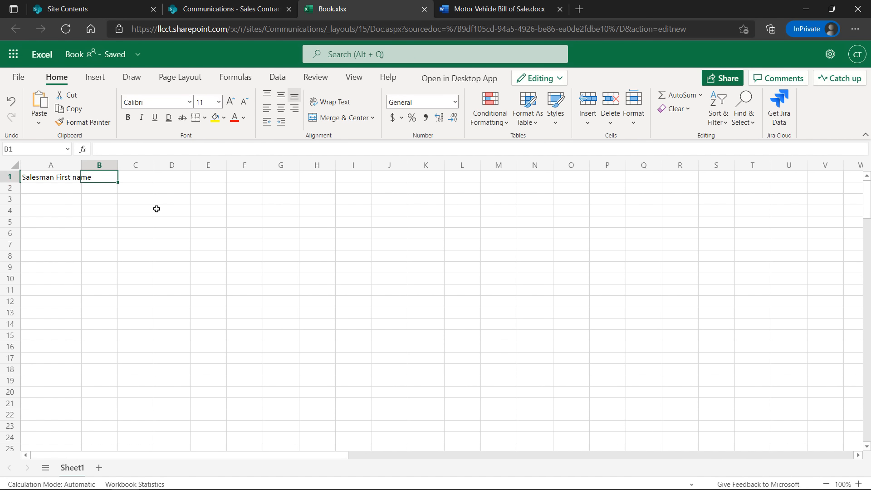
type("Sales")
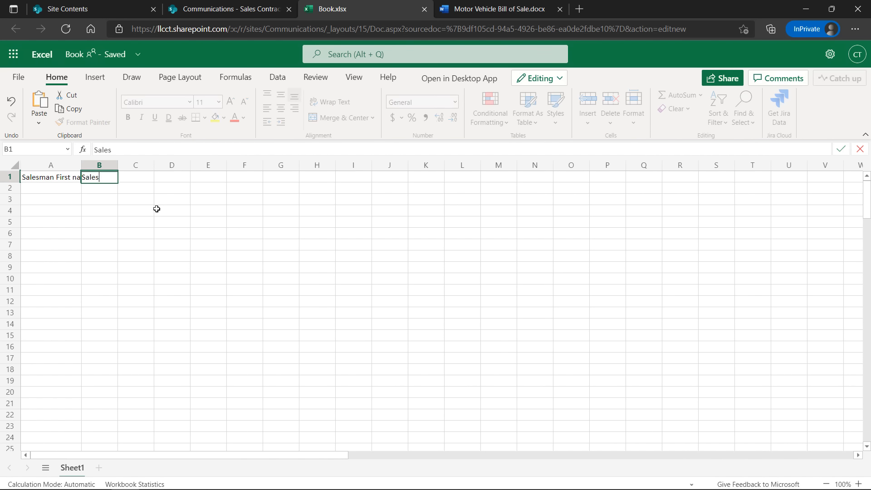
type("man last name")
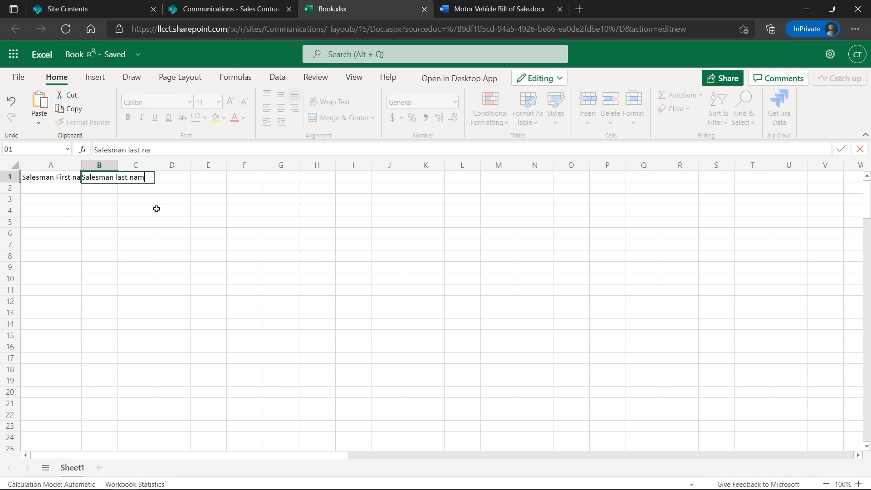
key("BackSpace")
key("BackSpace")
key("BackSpace")
key("BackSpace")
key("BackSpace")
key("BackSpace")
key("BackSpace")
key("BackSpace")
key("BackSpace")
type("Last name")
Add the headers 'EMail' in C1 and 'Phone Number' in D1
key("Tab")
type("EMail")
key("Tab")
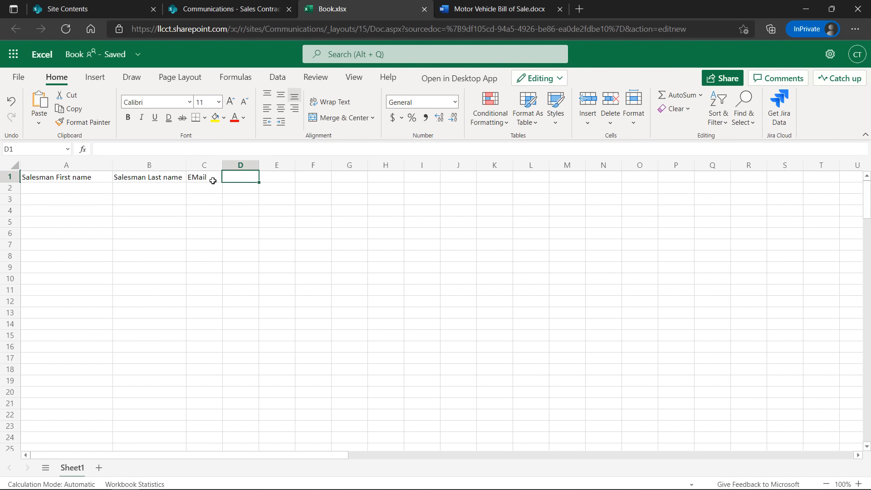
type("Ph")
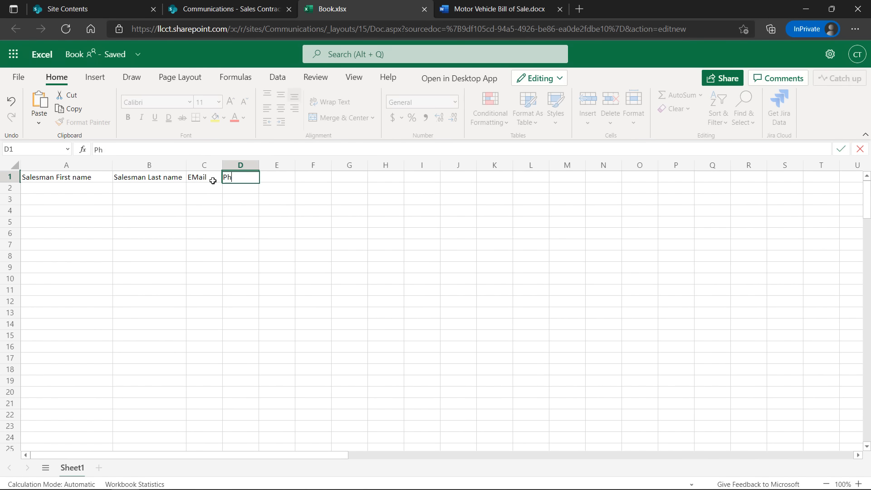
type("one Number")
left_click(313, 336)
left_click(75, 54)
Type 'Salesman List' as the workbook's new file name
type("Sa")
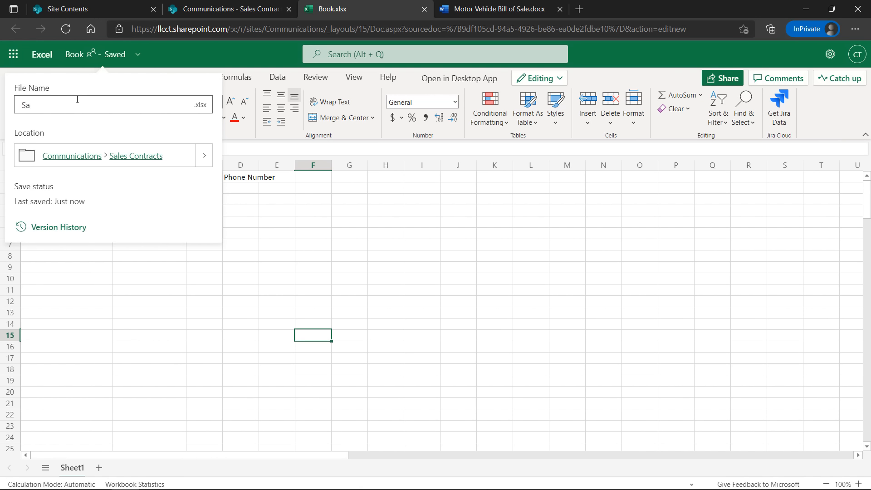
type("lesman List")
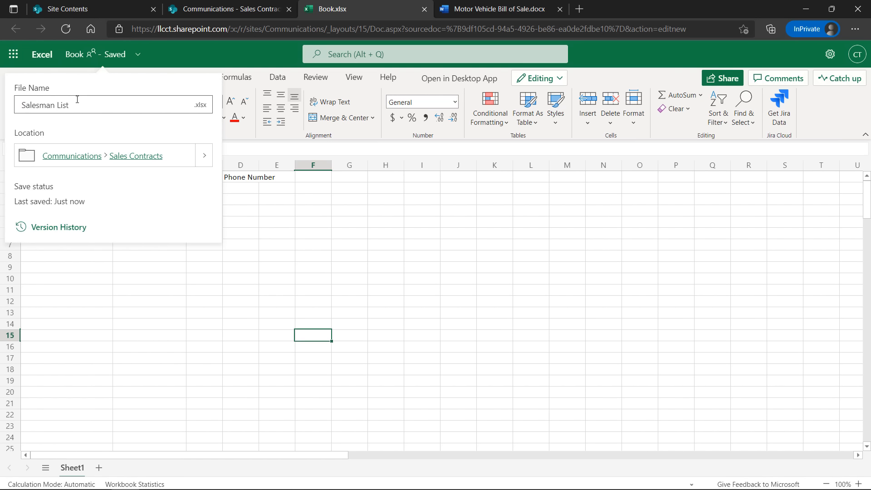
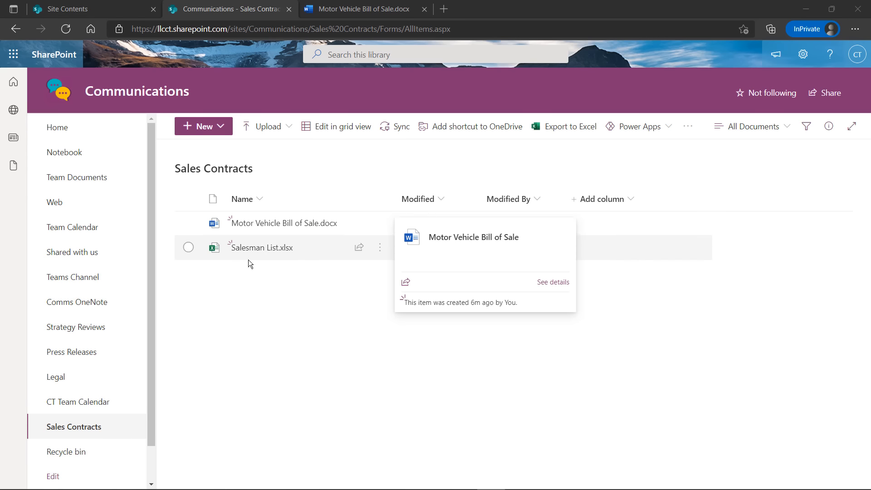
Check that the Sales Contracts library lists Motor Vehicle Bill of Sale.docx and Salesman List.xlsx
mouse_move(266, 254)
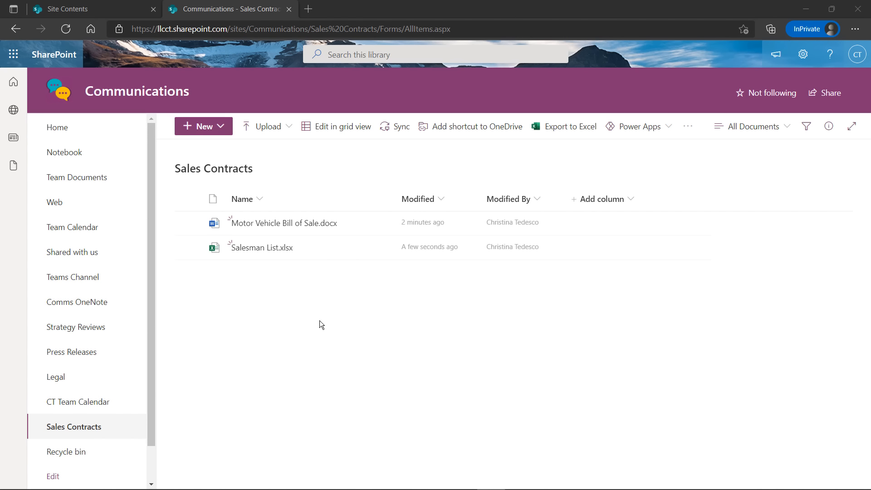
mouse_move(365, 231)
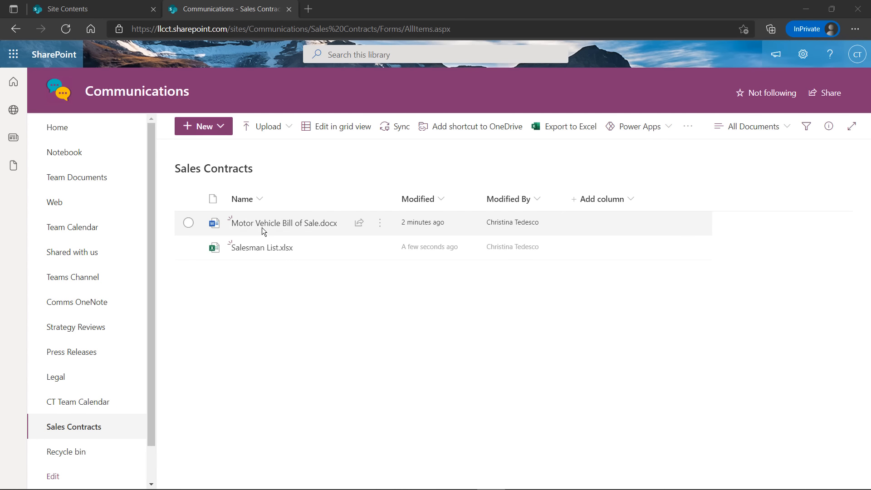
mouse_move(263, 231)
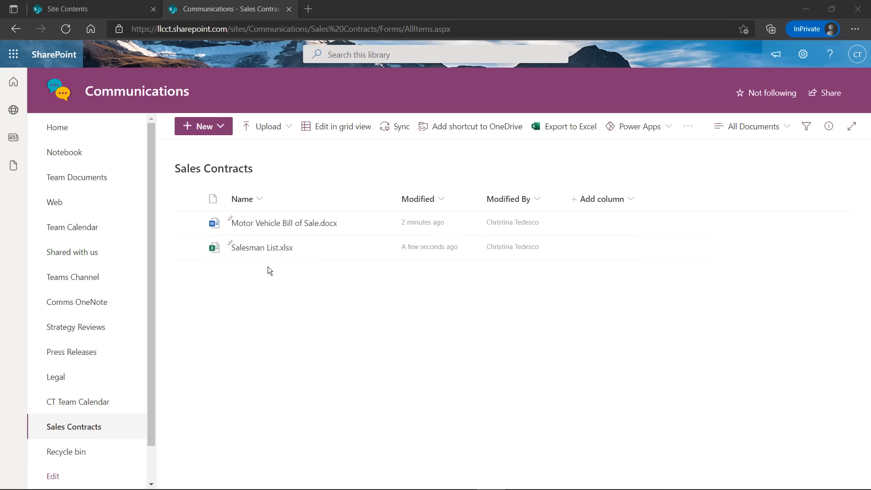
Create a new folder named US EAST in the Sales Contracts library
mouse_move(265, 255)
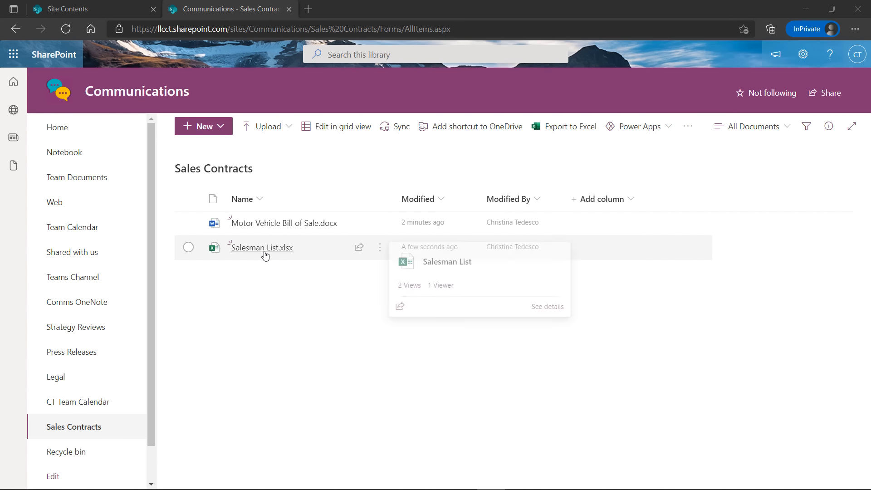
left_click(219, 133)
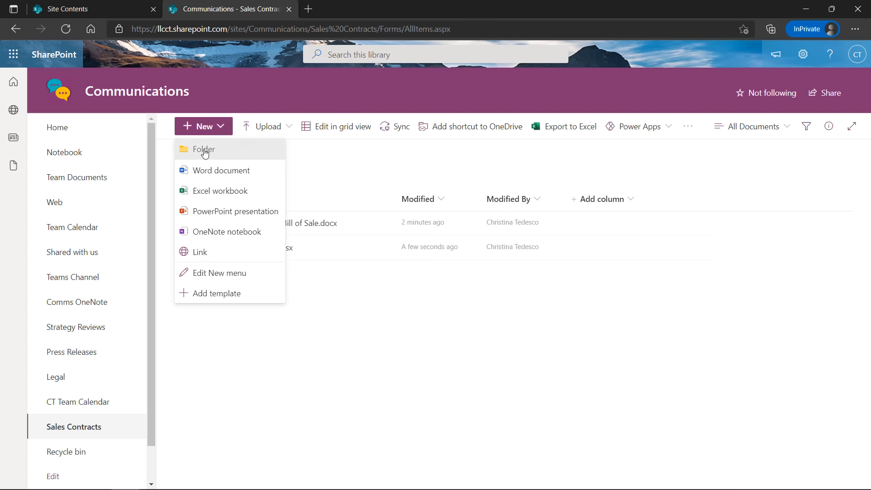
left_click(204, 150)
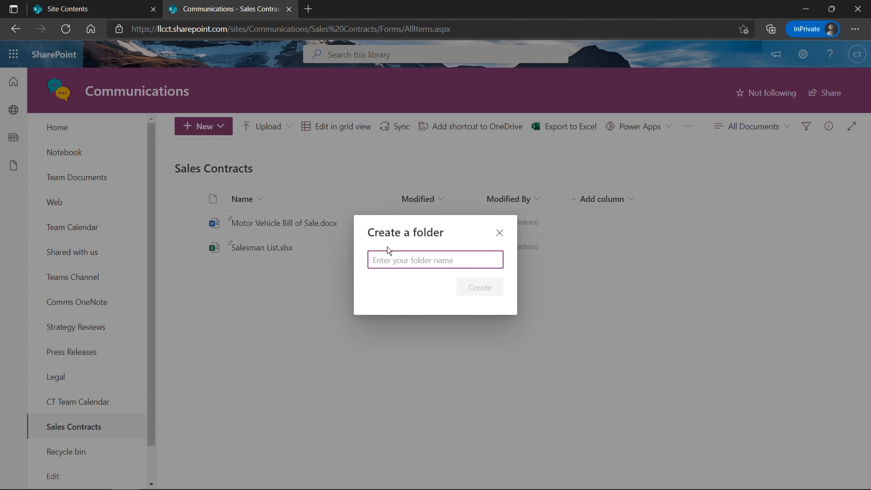
type("US EAST")
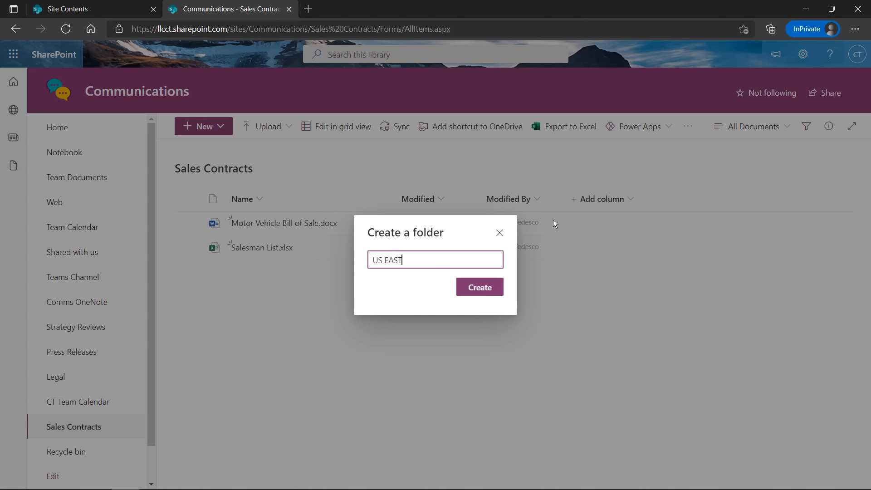
left_click(475, 288)
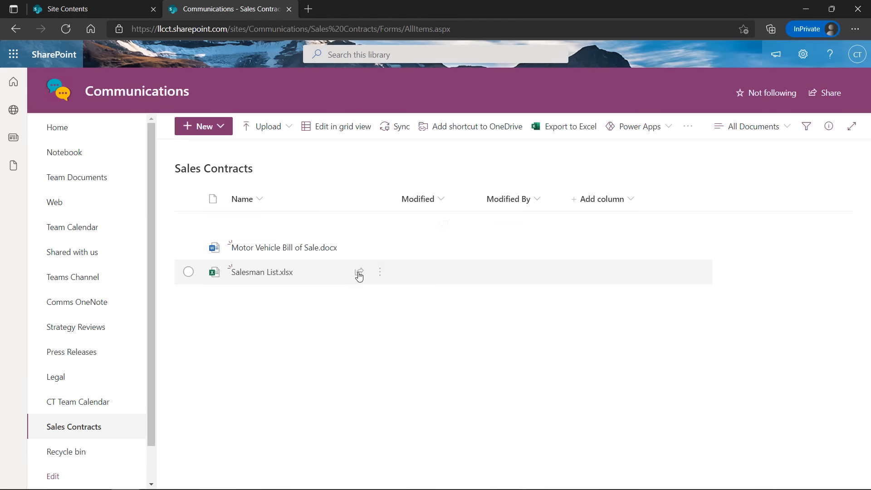
Create a second folder named US West, then select the bill of sale file
left_click(196, 131)
left_click(220, 147)
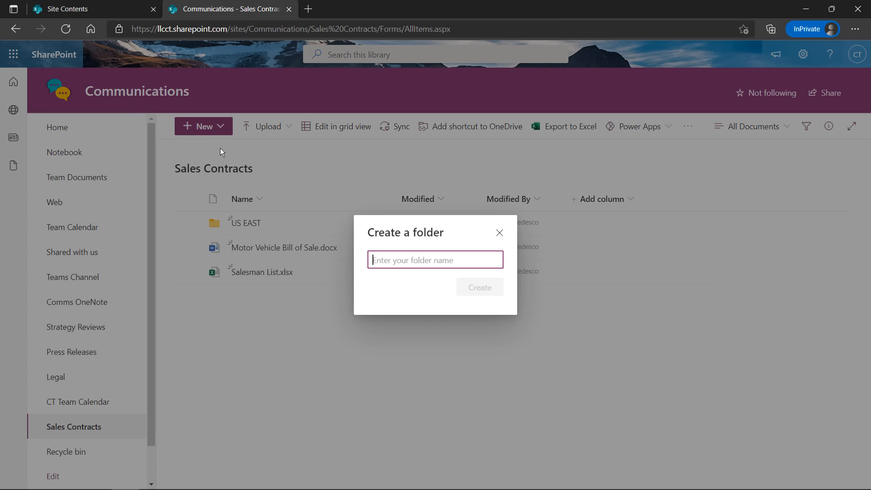
type("US")
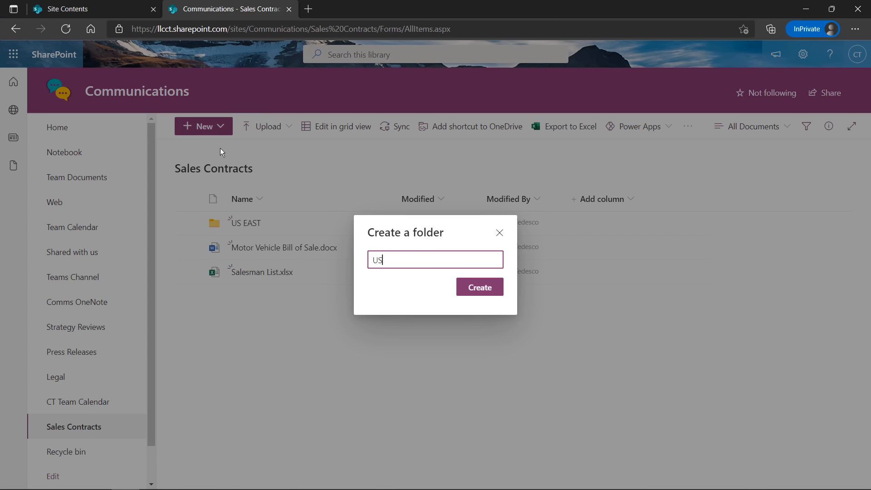
type(" West")
left_click(473, 290)
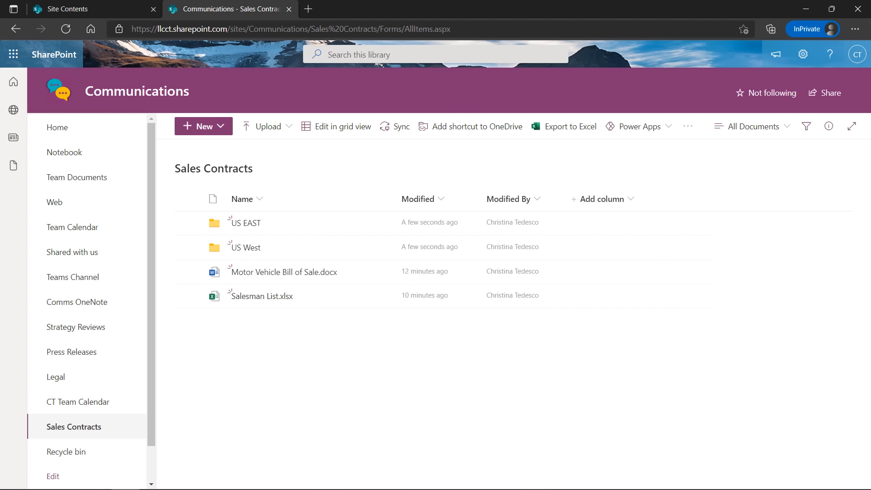
left_click(188, 272)
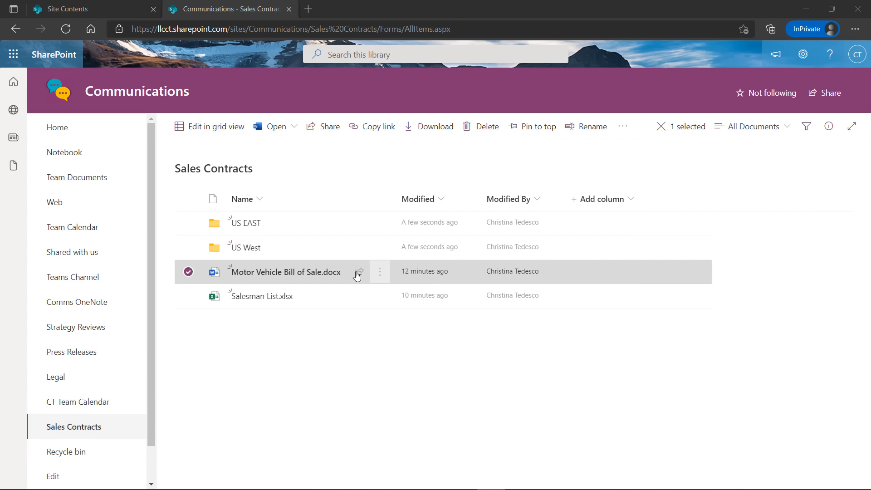
From the Motor Vehicle Bill of Sale.docx actions menu, choose to view its Details
left_click(189, 274)
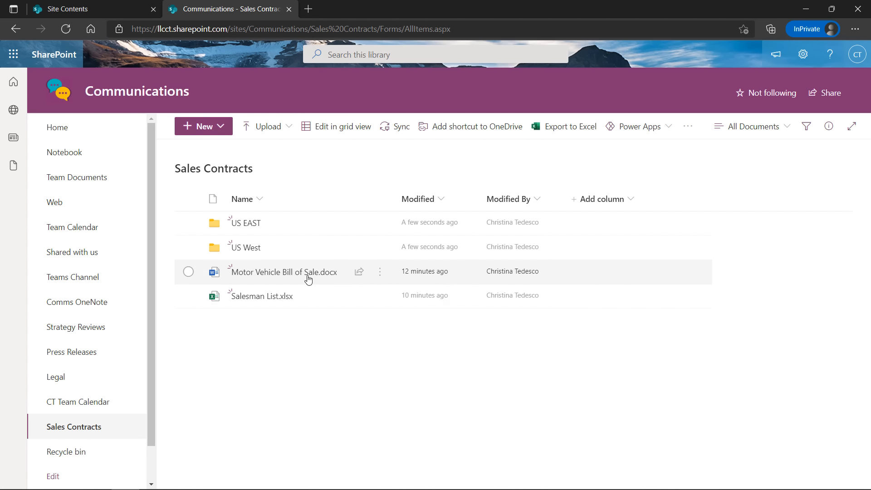
left_click(187, 272)
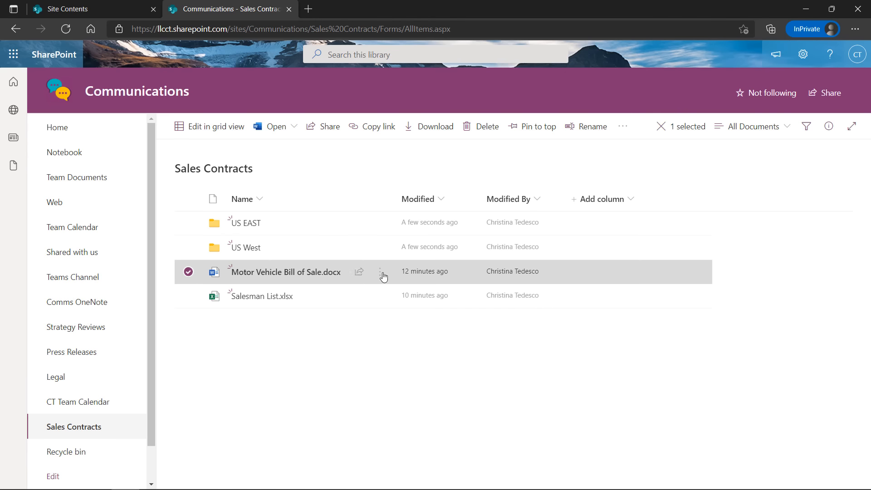
mouse_move(360, 280)
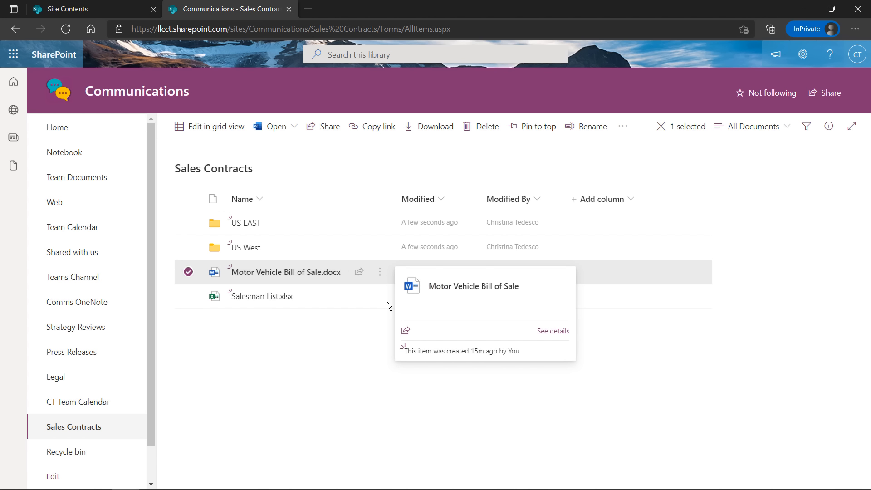
left_click(380, 275)
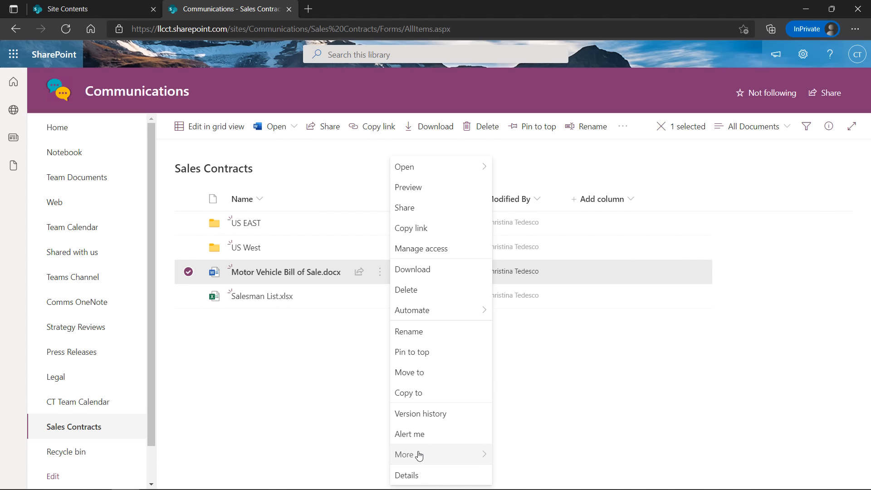
mouse_move(419, 455)
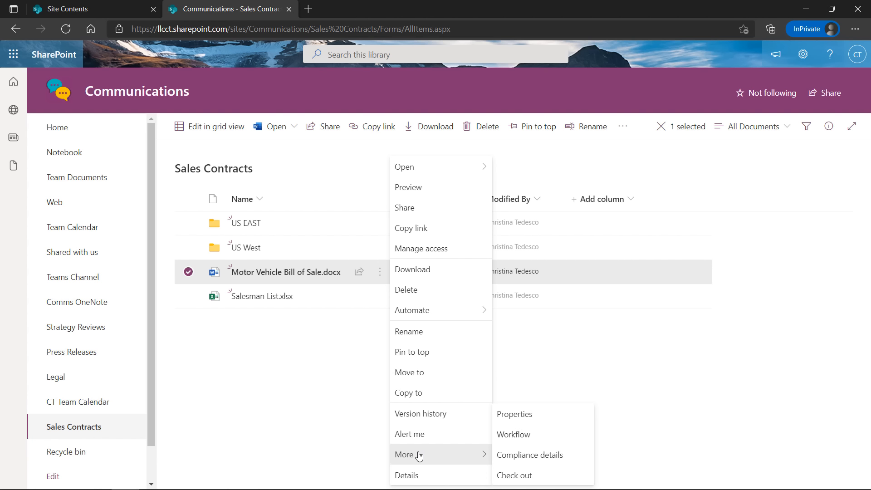
left_click(412, 478)
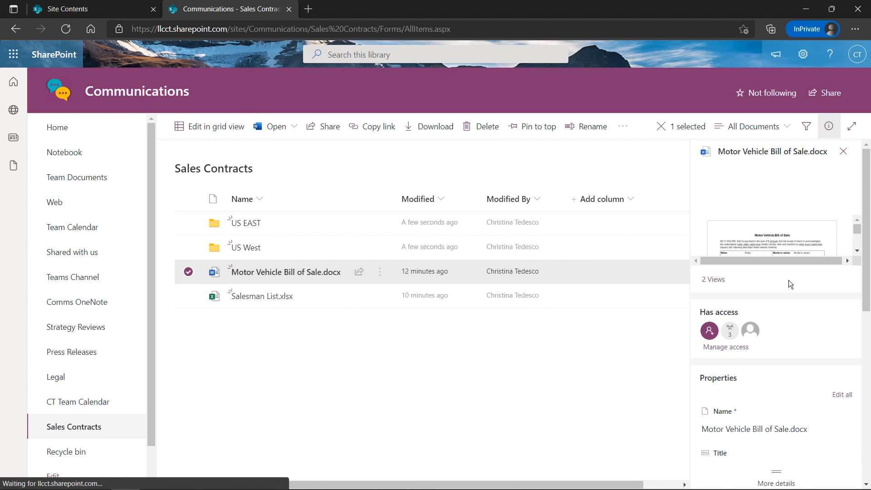
Scroll the bill of sale's details preview, close the details pane and deselect the file
scroll(792, 217, "down", 5)
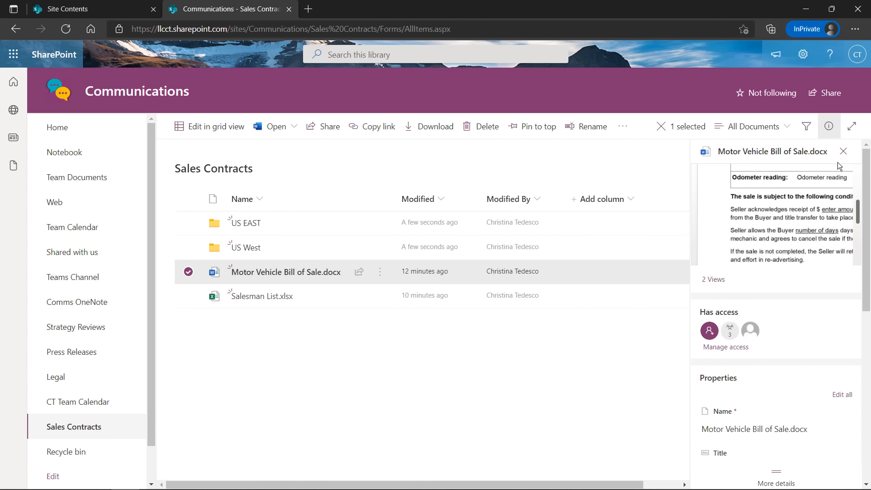
left_click(843, 151)
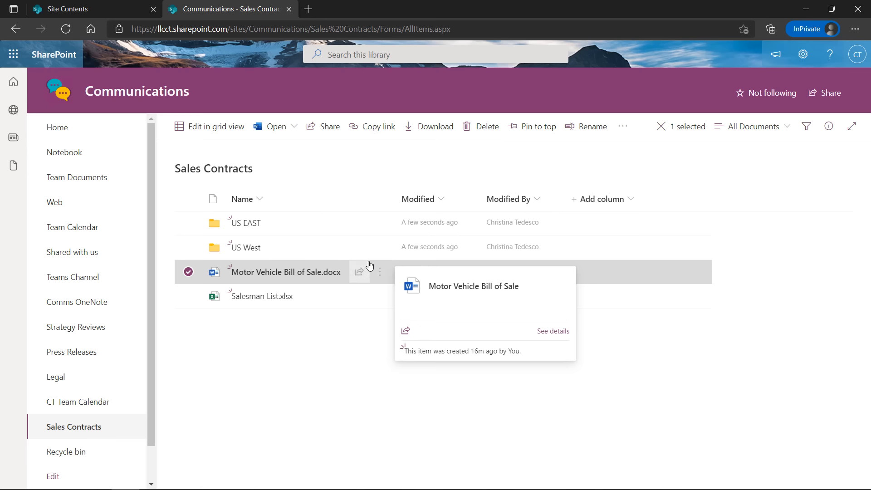
left_click(188, 272)
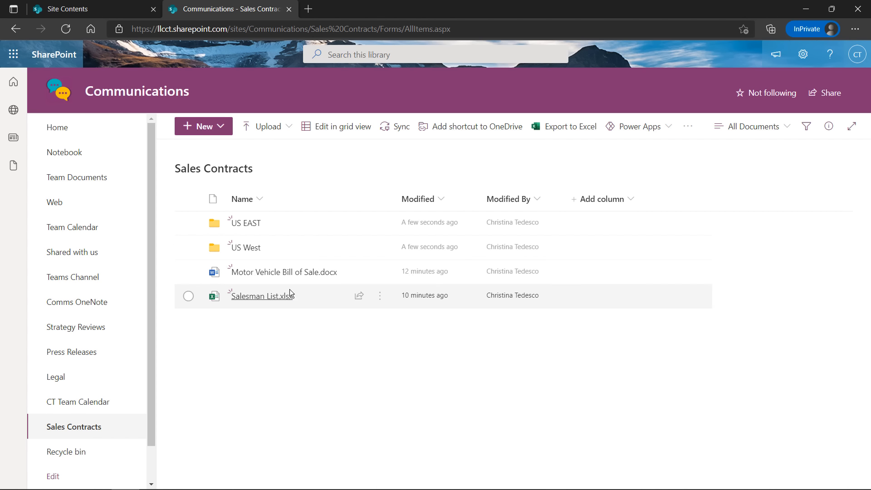
mouse_move(287, 276)
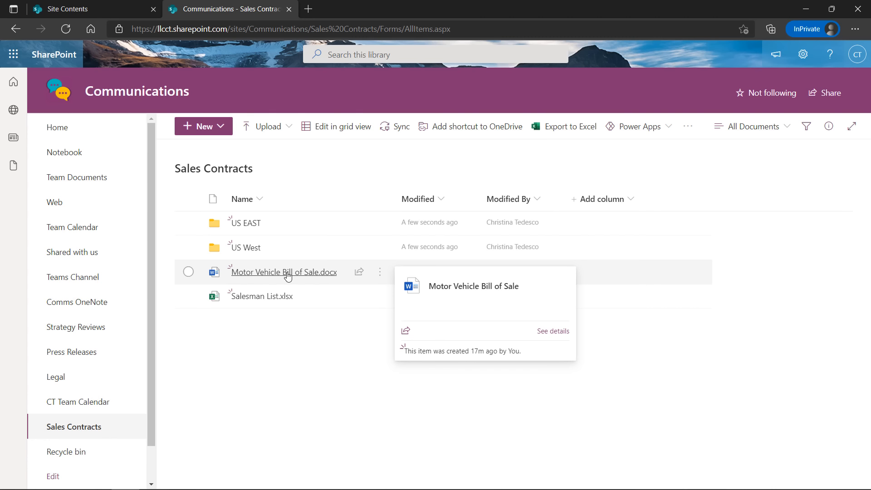
Open the bill of sale in Word and add 'US EAST' before its heading
left_click(287, 272)
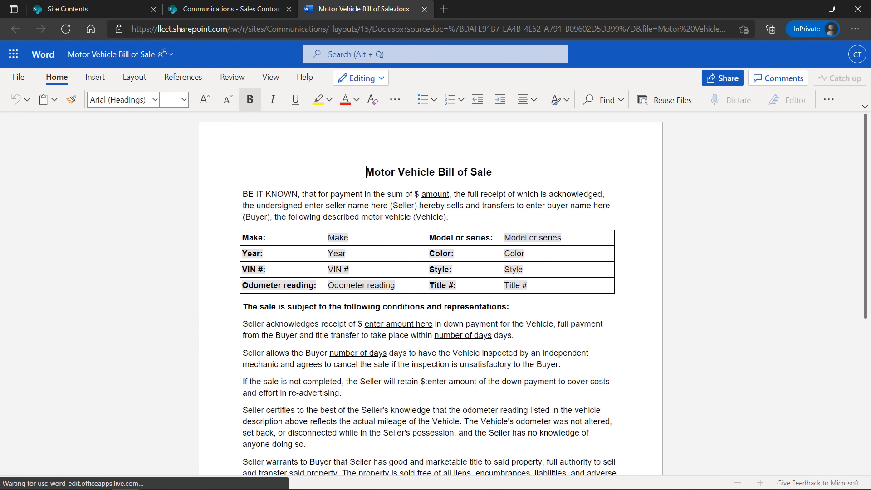
type("US ")
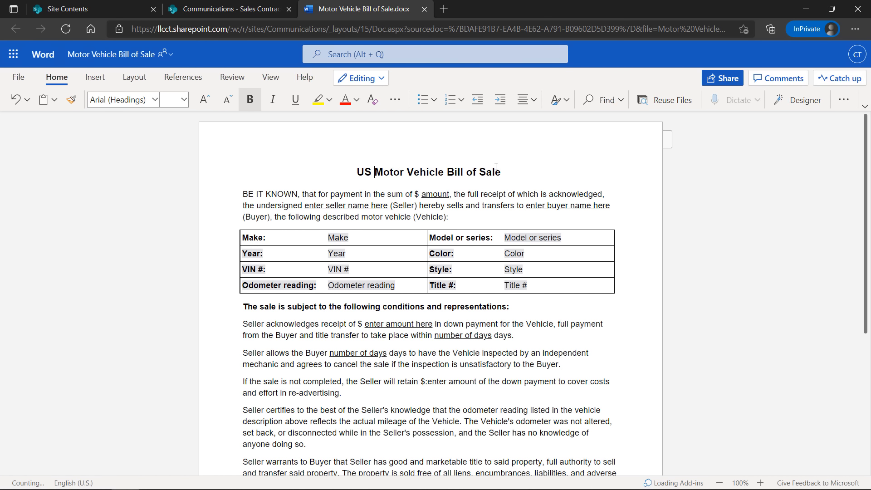
type("E")
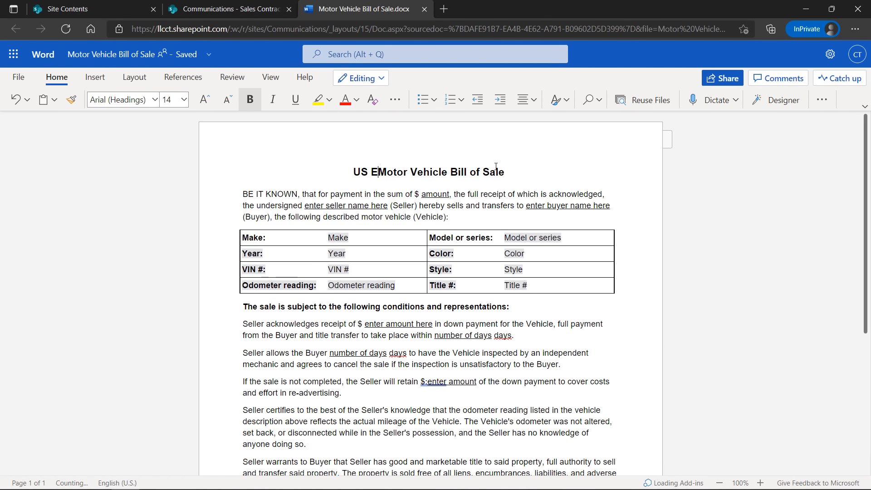
type("AST")
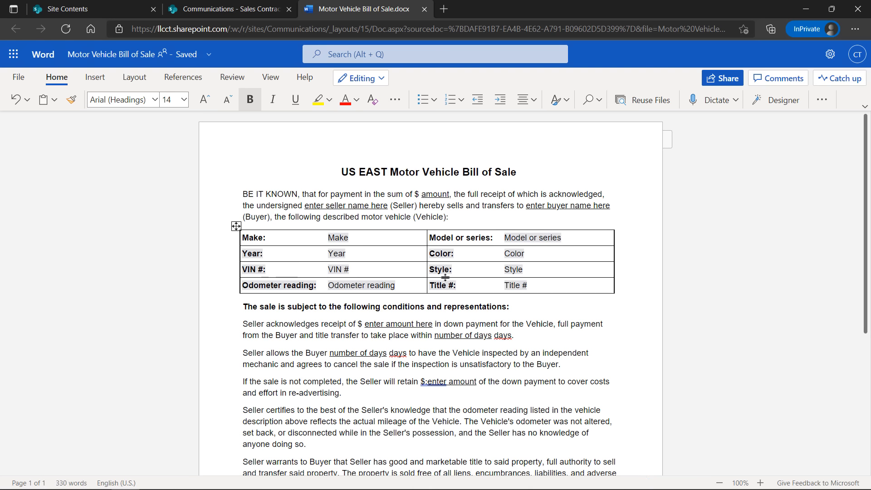
left_click(443, 275)
left_click(350, 171)
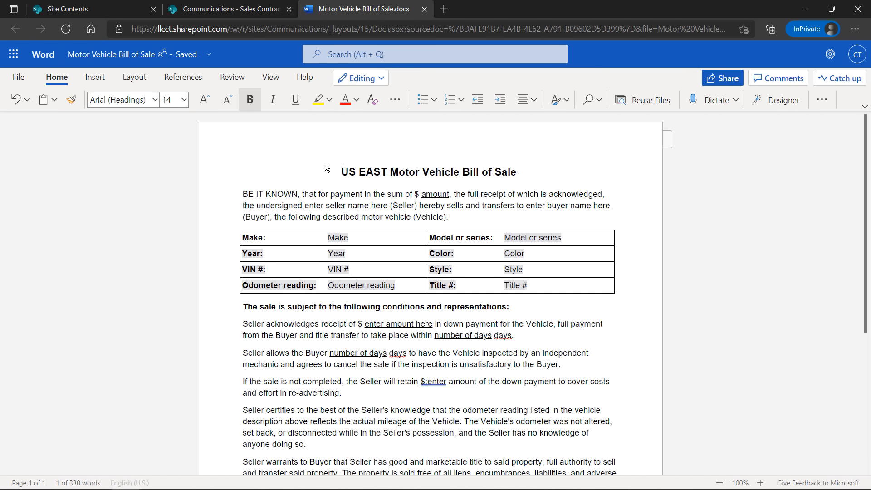
left_click_drag(391, 172, 516, 172)
left_click(114, 63)
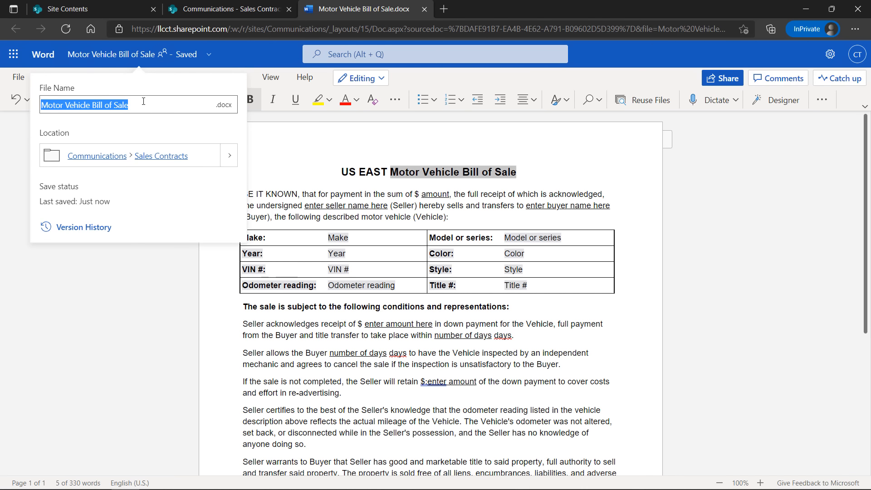
Rename the Word file to 'US EAST Motor Vehicle Bill of Sale'
key("Home")
type("US EAST")
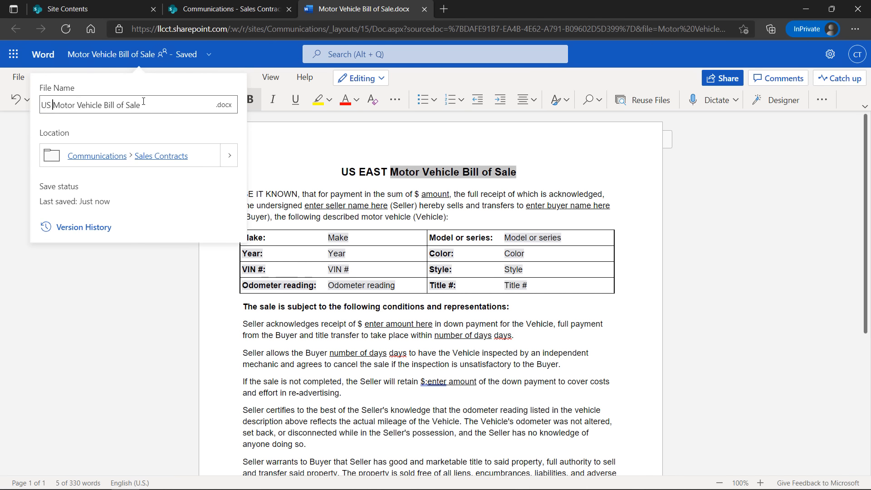
left_click(279, 145)
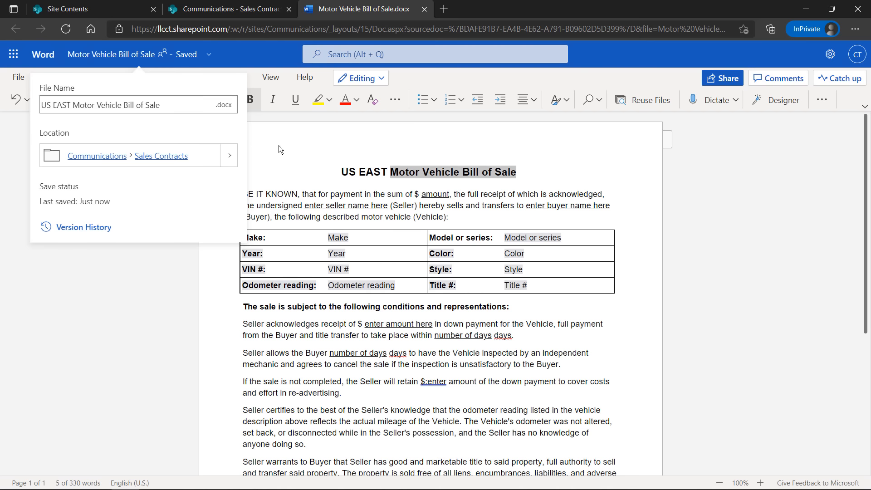
scroll(272, 250, "down", 3)
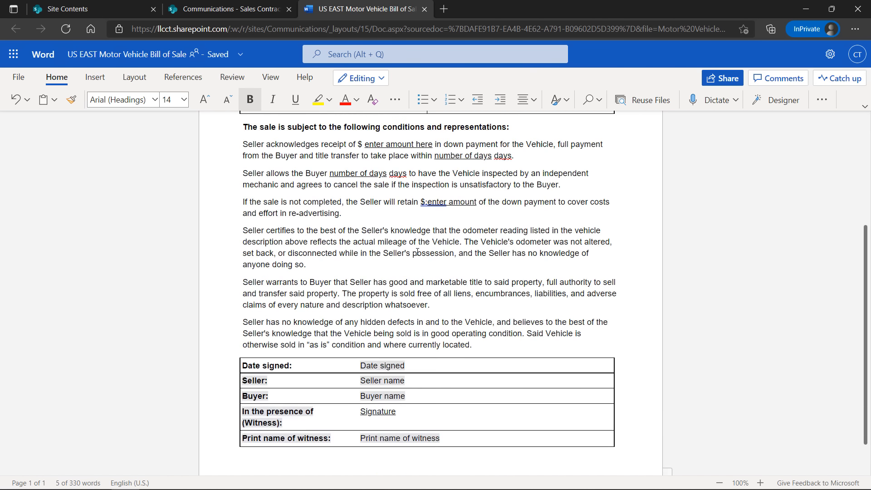
scroll(273, 250, "up", 3)
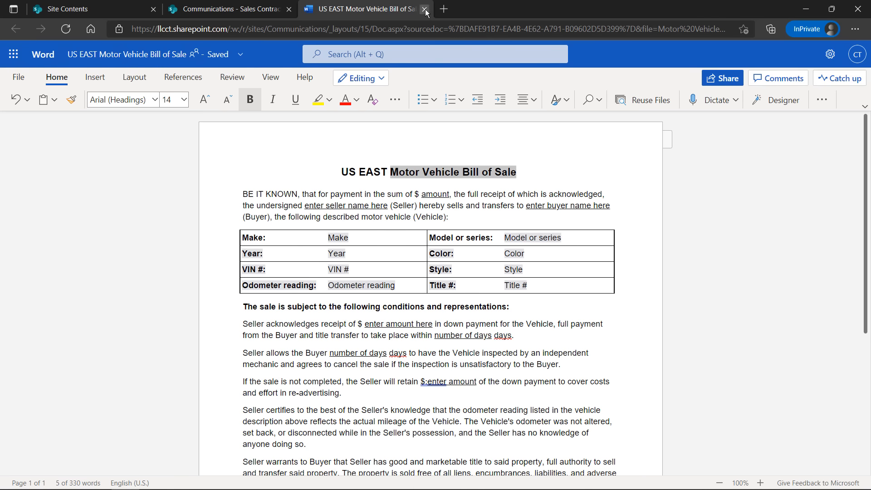
Delete the 'sold free of all liens' sentence from the seller warranty paragraph
scroll(426, 253, "down", 5)
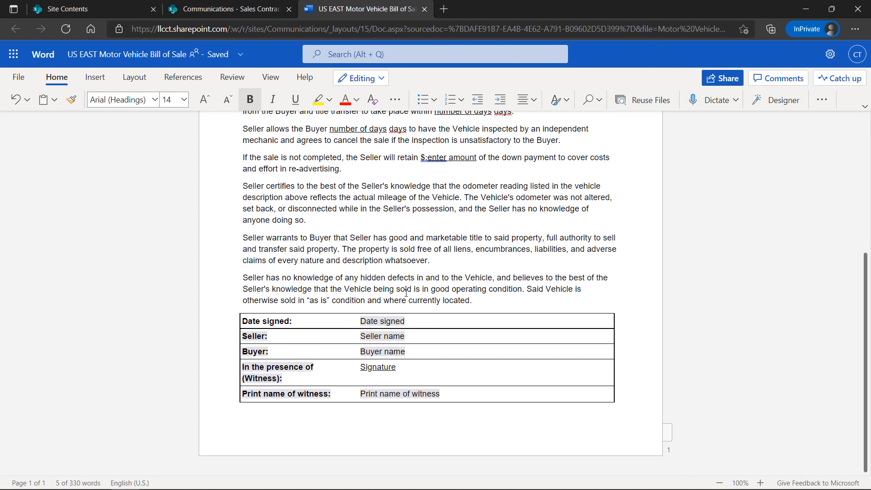
left_click(431, 232)
triple_click(427, 240)
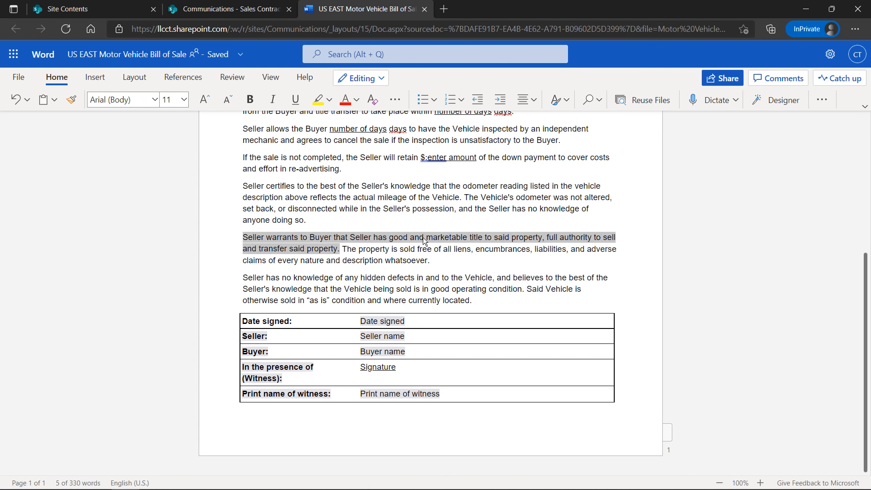
left_click(434, 265)
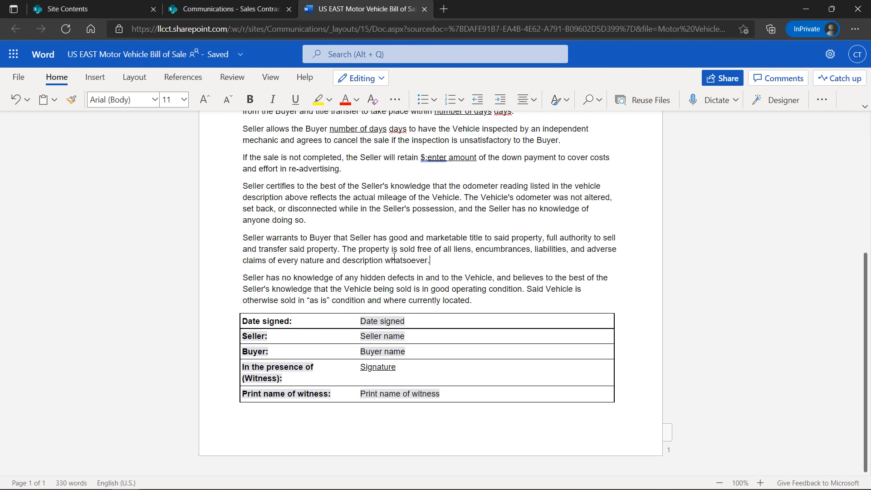
left_click(343, 249, "shift")
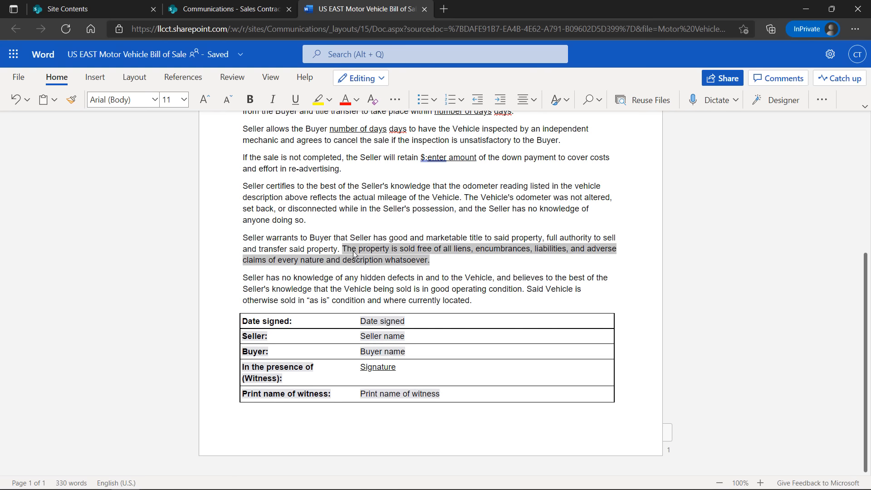
key("BackSpace")
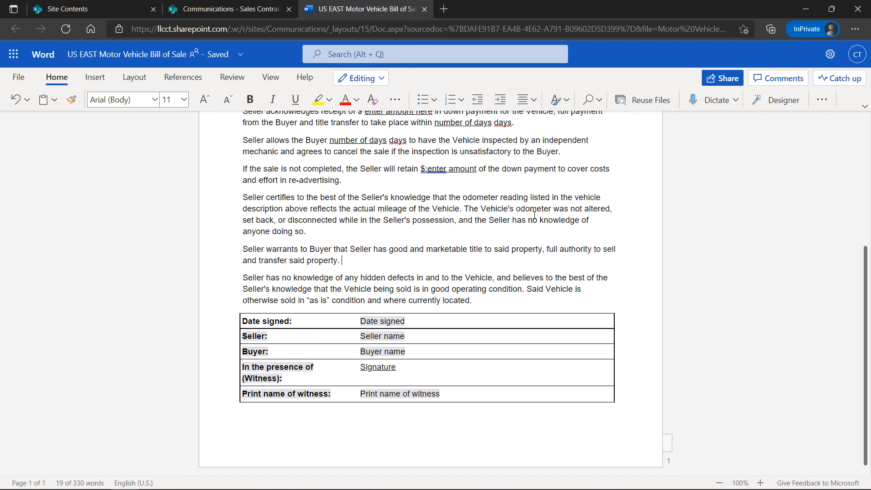
Look over the remaining bill of sale text and close the Word document
left_click(399, 208, "ctrl")
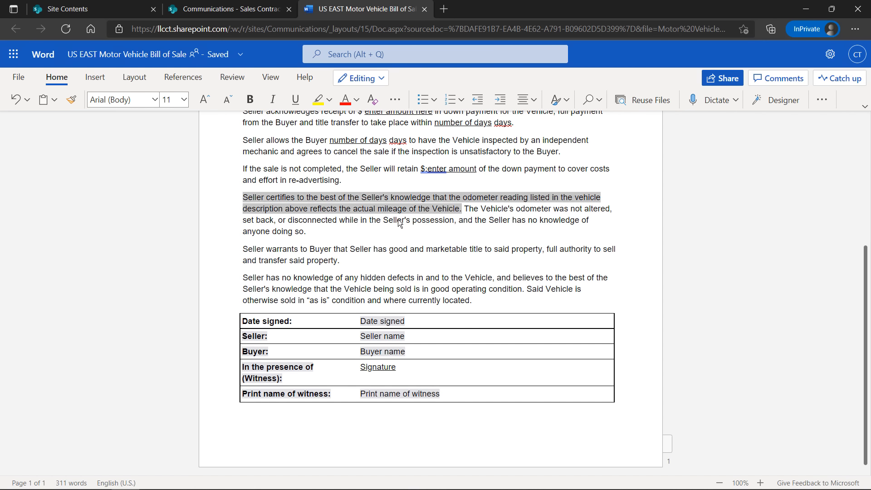
scroll(417, 239, "up", 5)
scroll(417, 238, "up", 1)
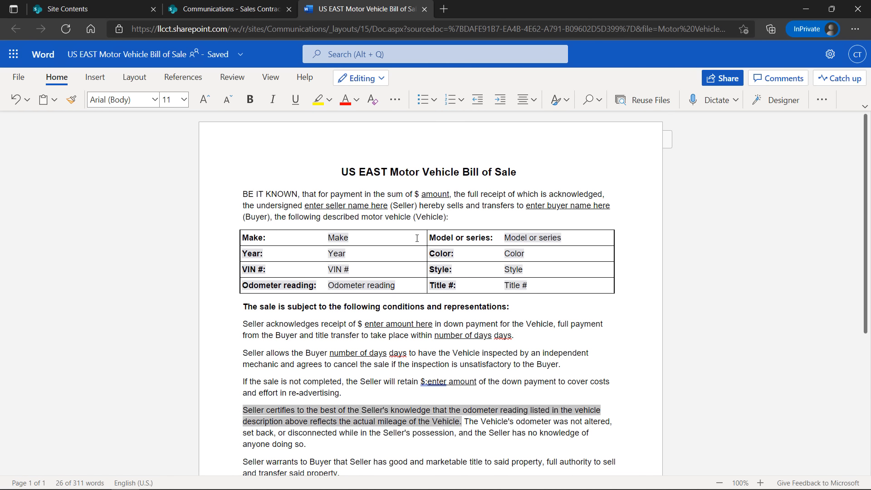
left_click(386, 327)
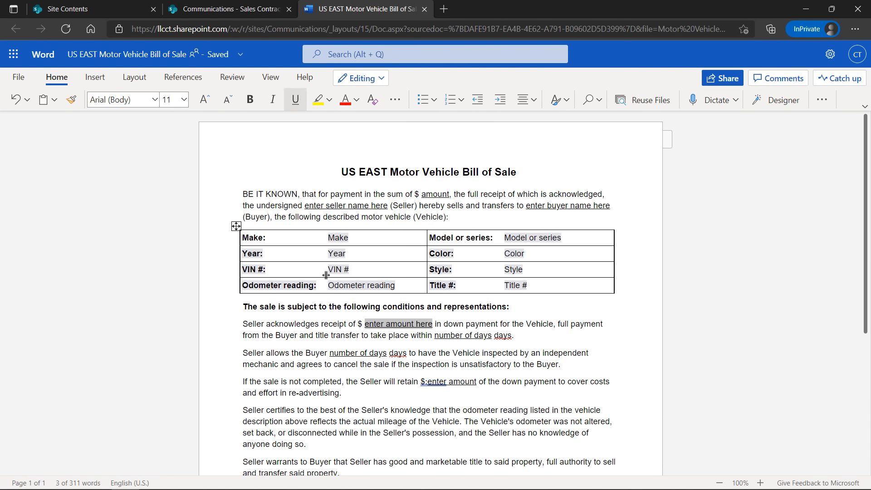
left_click(278, 129)
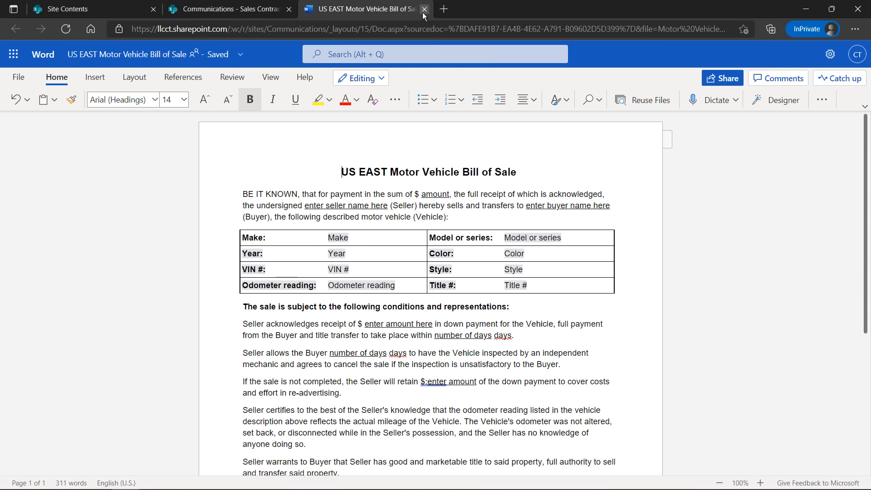
left_click(423, 9)
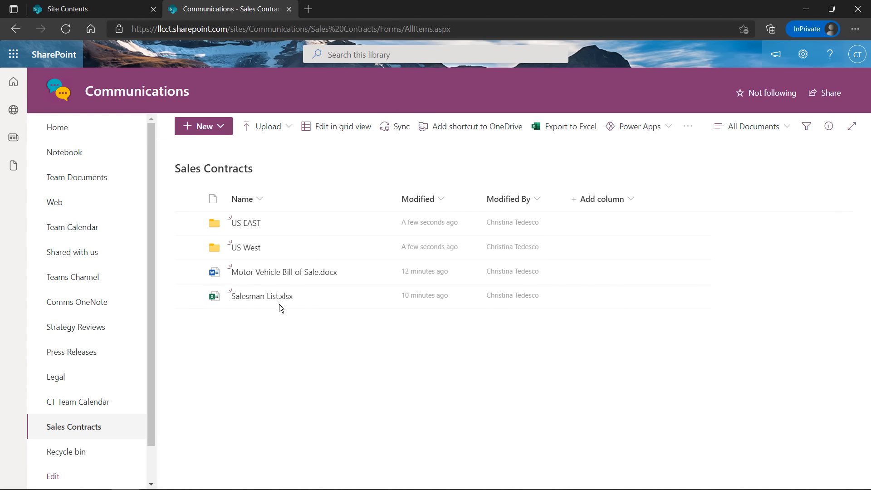
Refresh the library, move the US EAST bill of sale into the US EAST folder, and open it
left_click(65, 29)
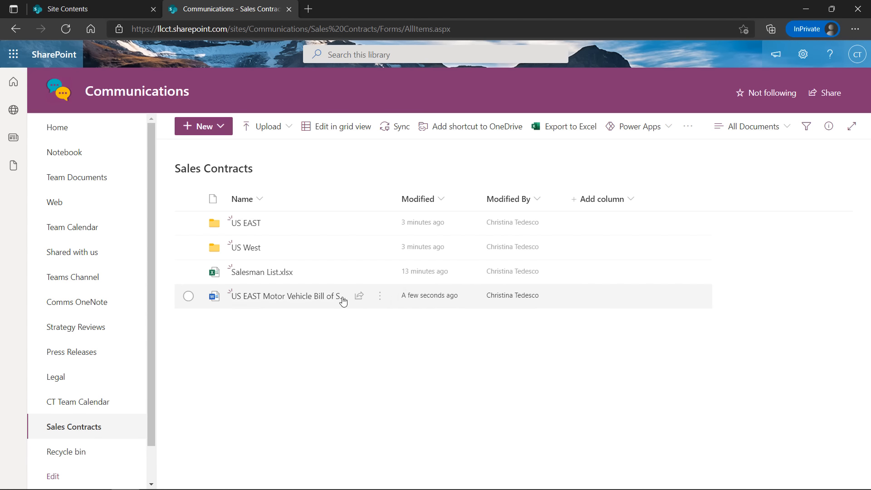
left_click(380, 303)
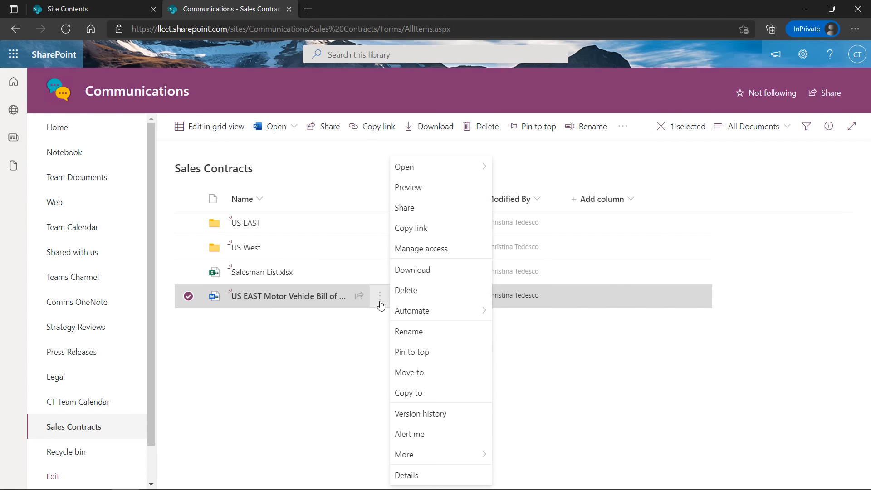
left_click(428, 377)
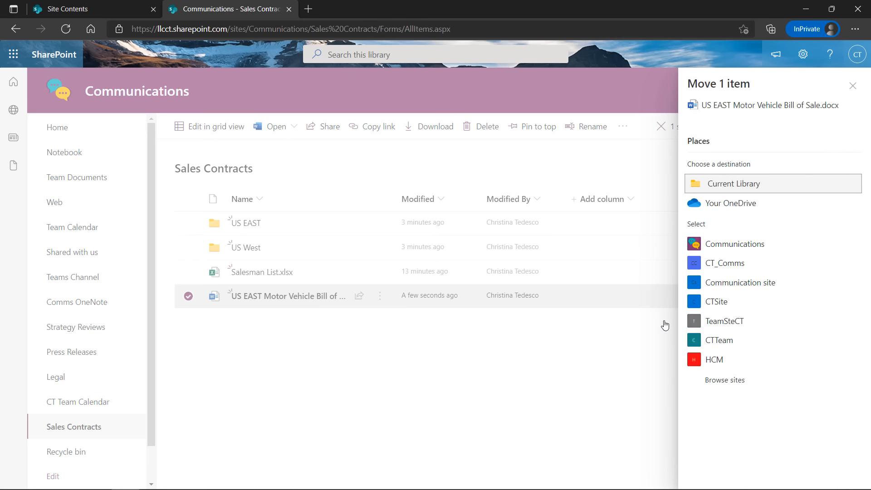
left_click(725, 187)
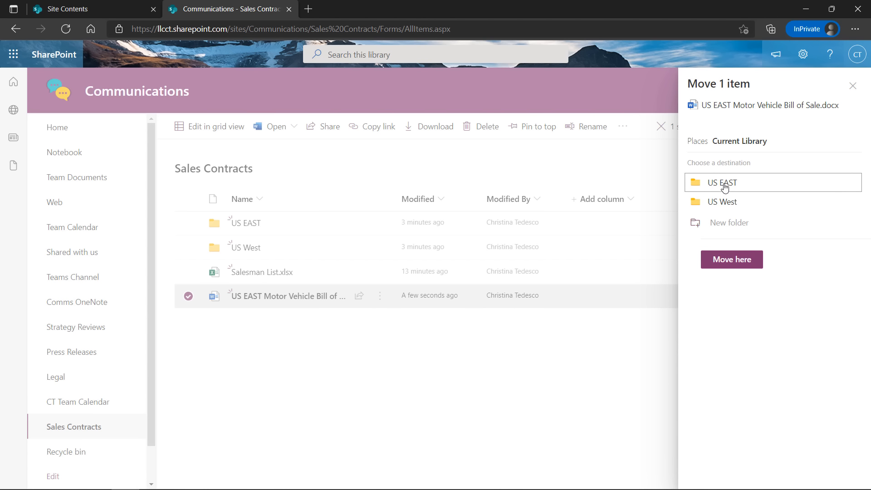
left_click(724, 183)
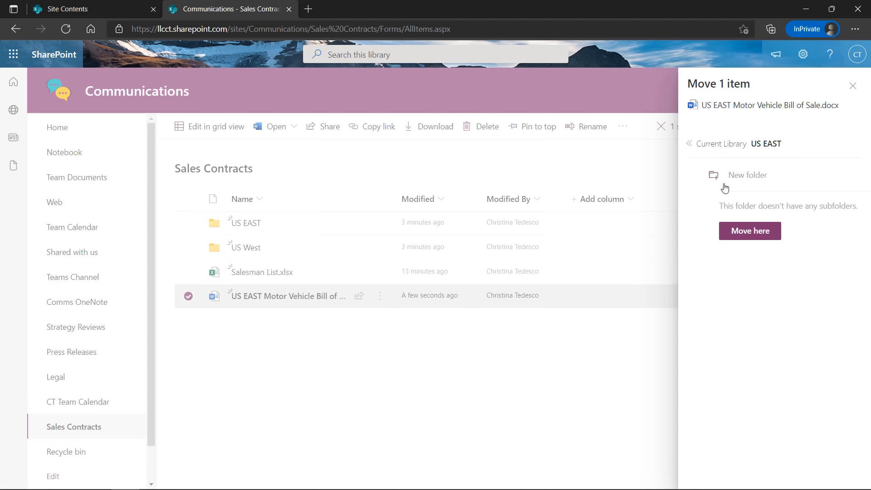
left_click(728, 235)
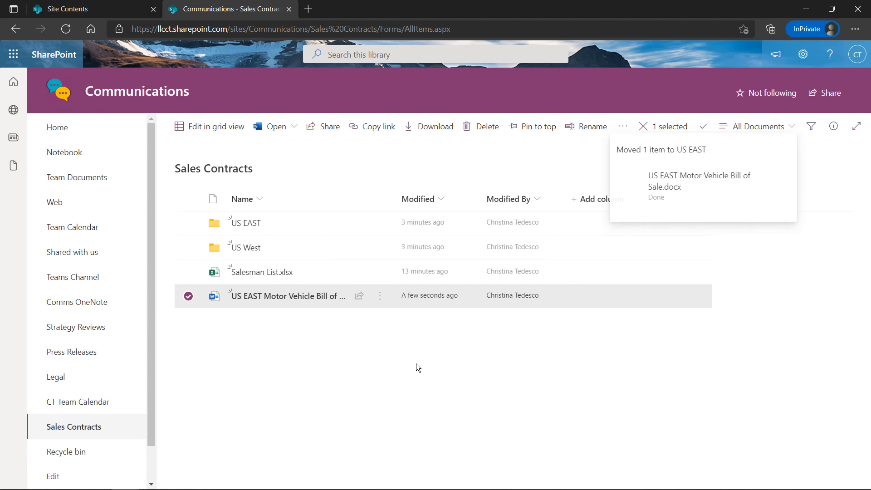
left_click(246, 225)
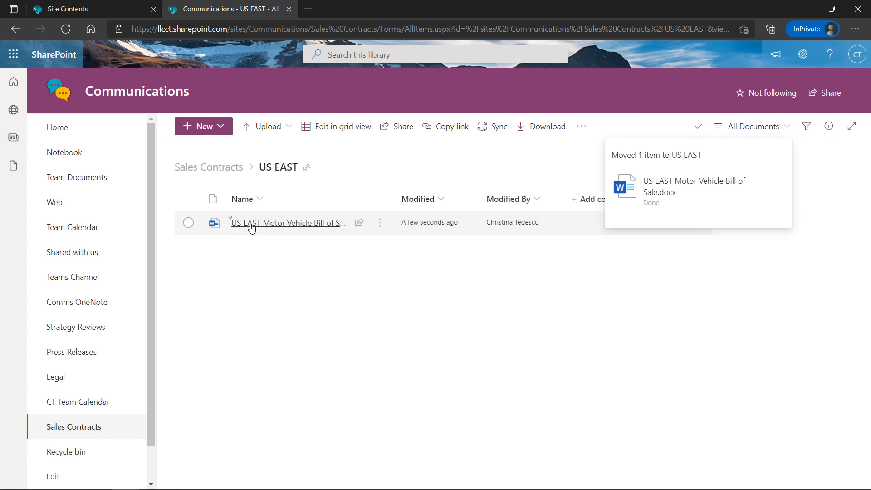
mouse_move(251, 228)
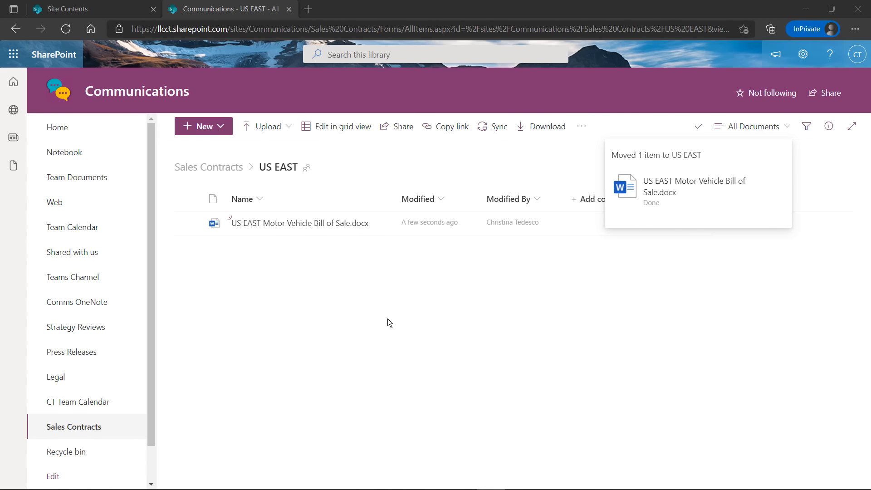
left_click(214, 169)
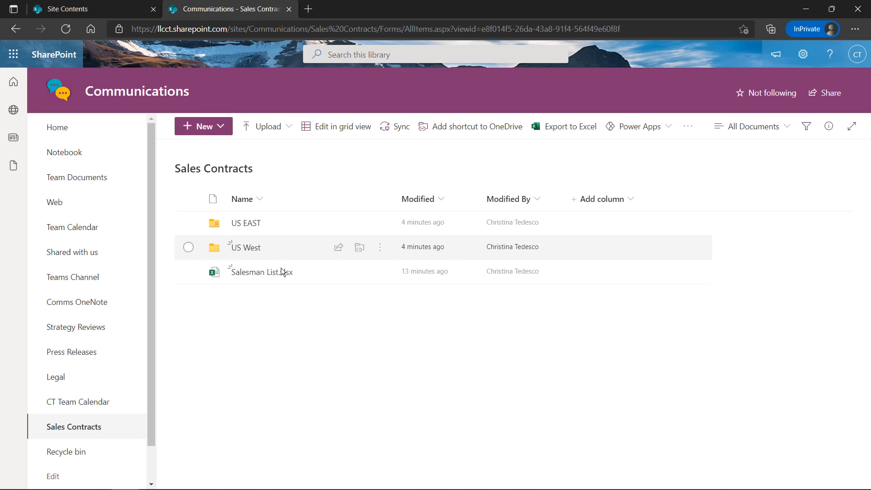
left_click(250, 272)
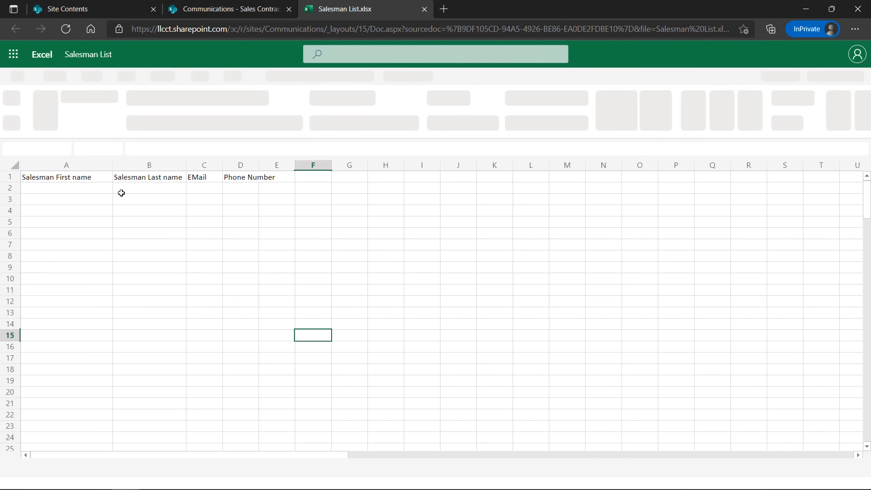
Enter the salesman's first name in A2 and last name in B2
left_click(117, 200)
left_click(94, 196)
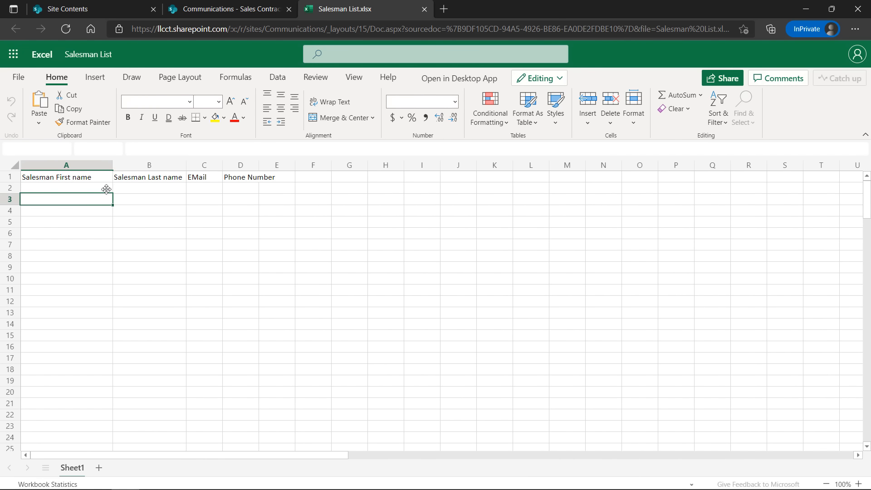
left_click(106, 189)
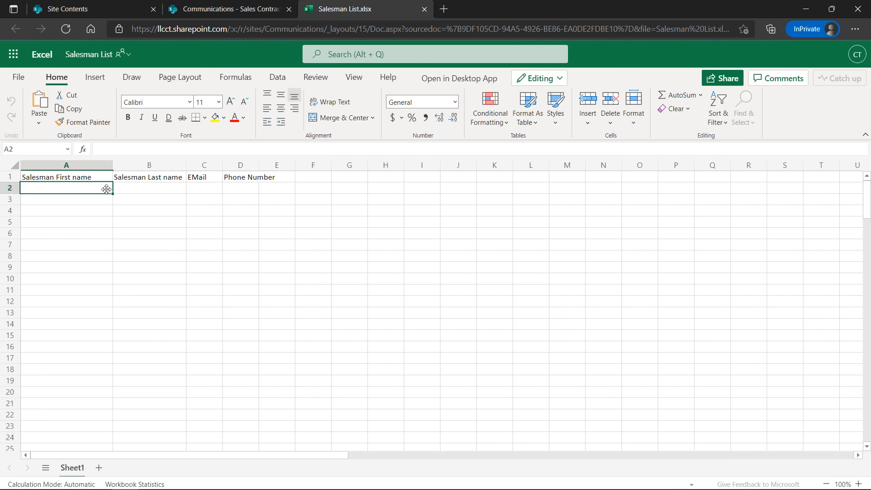
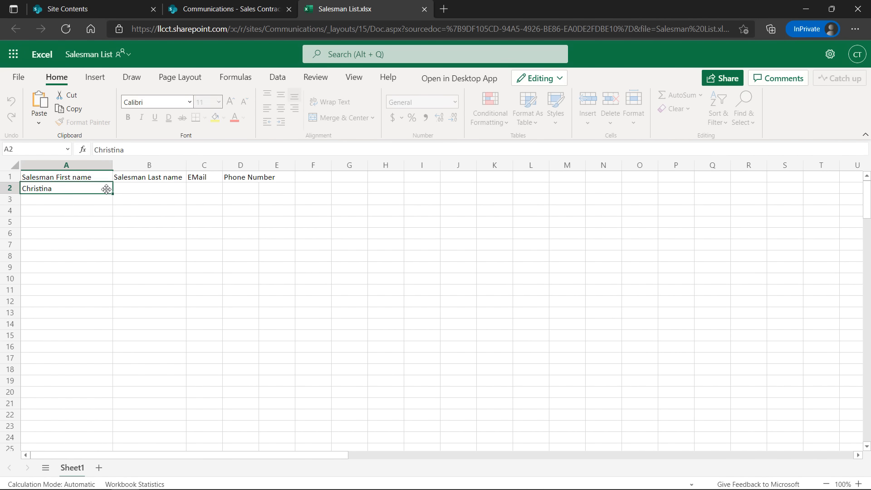
key("Tab")
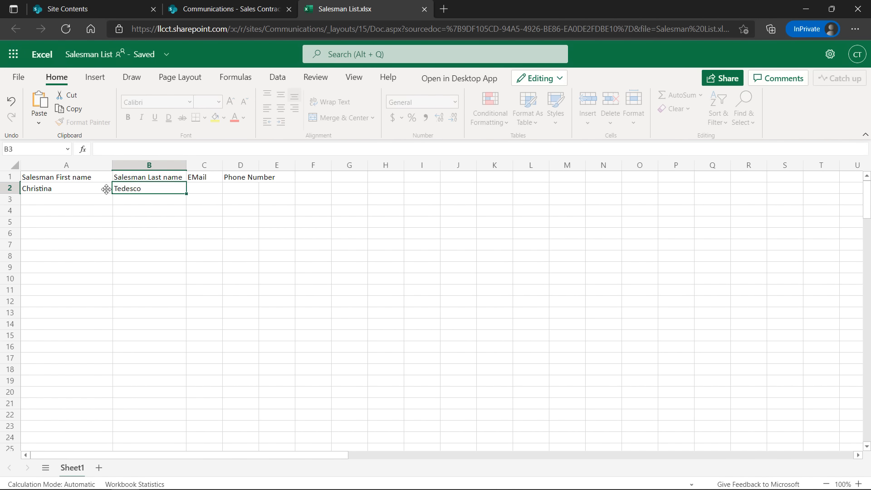
key("Tab")
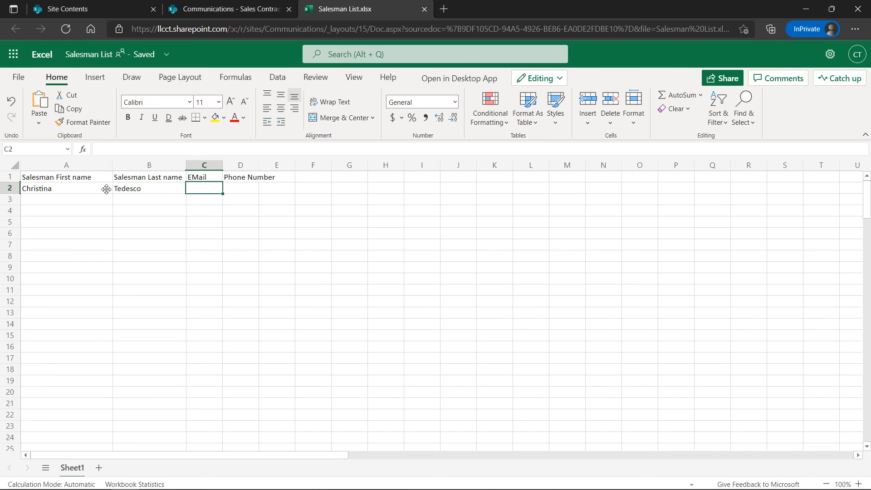
Enter the salesman's e-mail address in C2 and phone number in D2
type("xxxx@g")
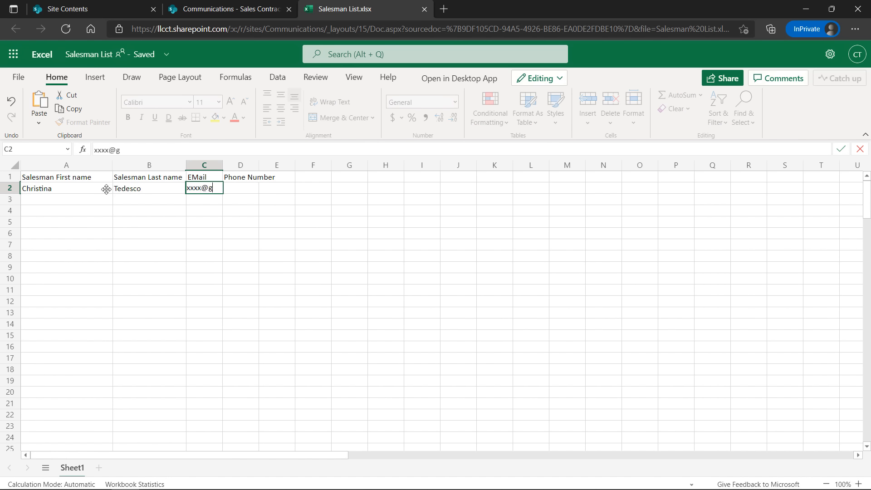
type("mail.com")
key("Return")
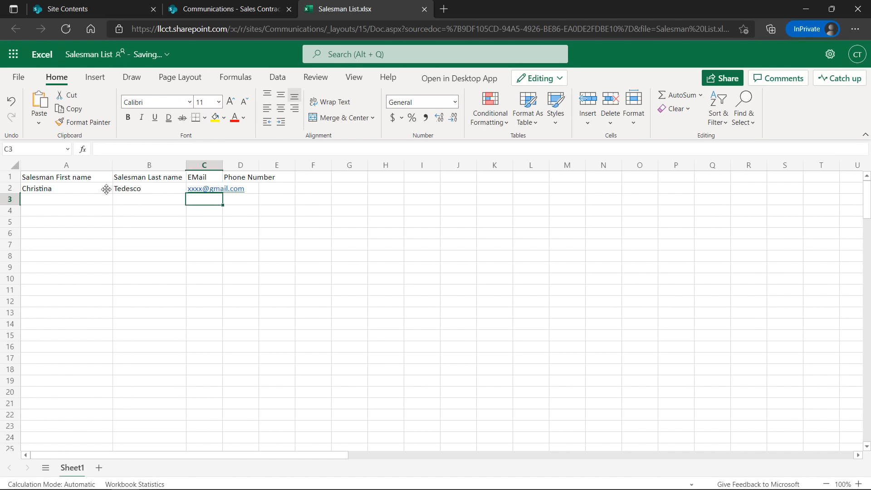
key("Up")
key("Right")
type("9999999999")
key("Return")
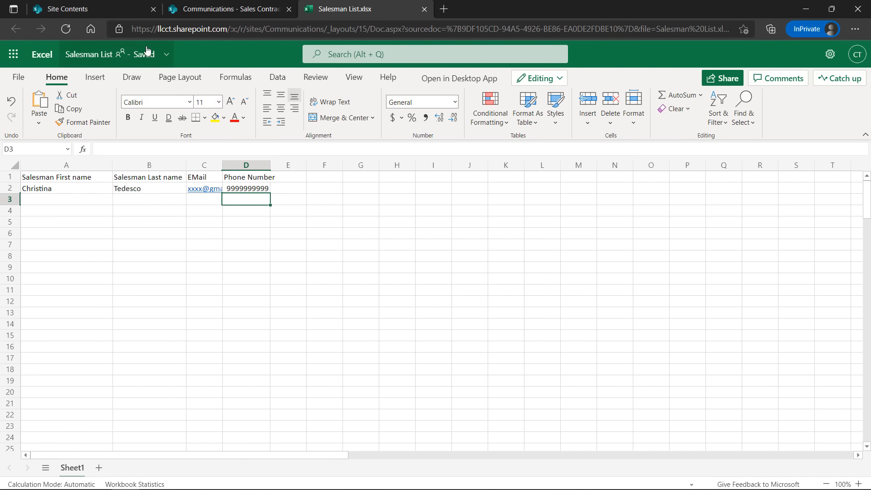
Close the Salesman List workbook, reopen it from the library, then close it again
left_click(424, 9)
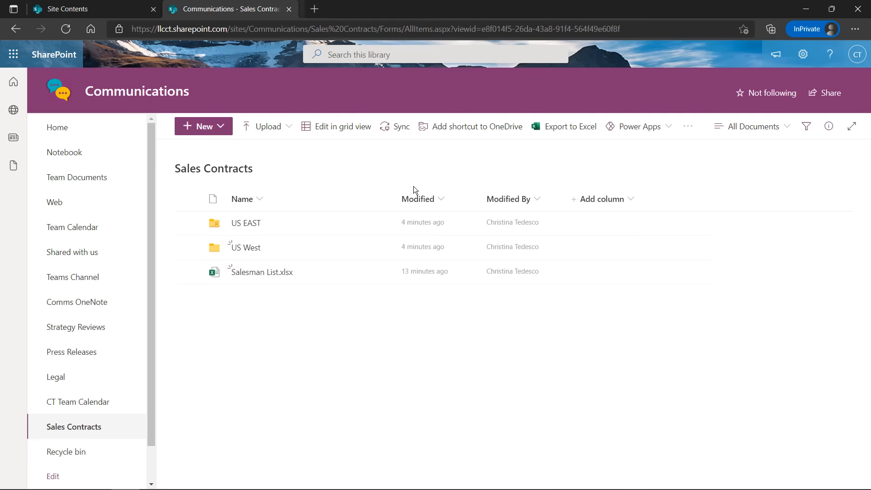
mouse_move(247, 279)
left_mouse_down()
mouse_move(259, 279)
mouse_move(250, 272)
left_mouse_up()
left_click(249, 271)
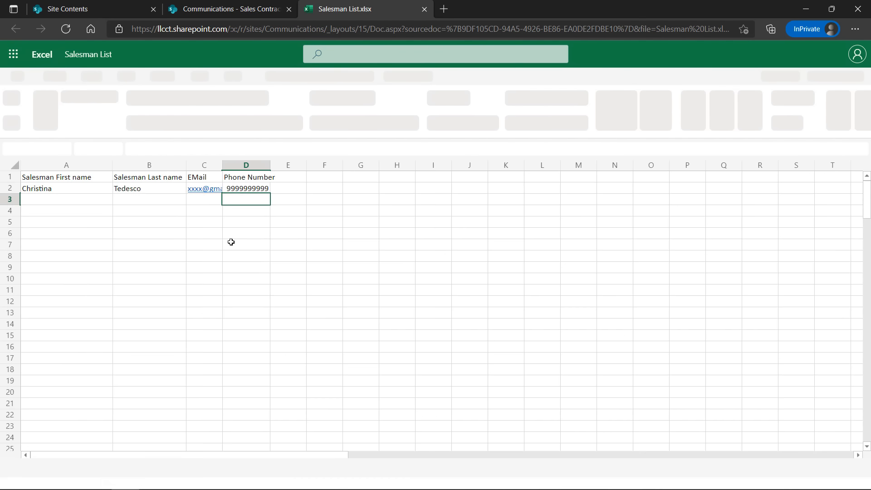
left_click(423, 10)
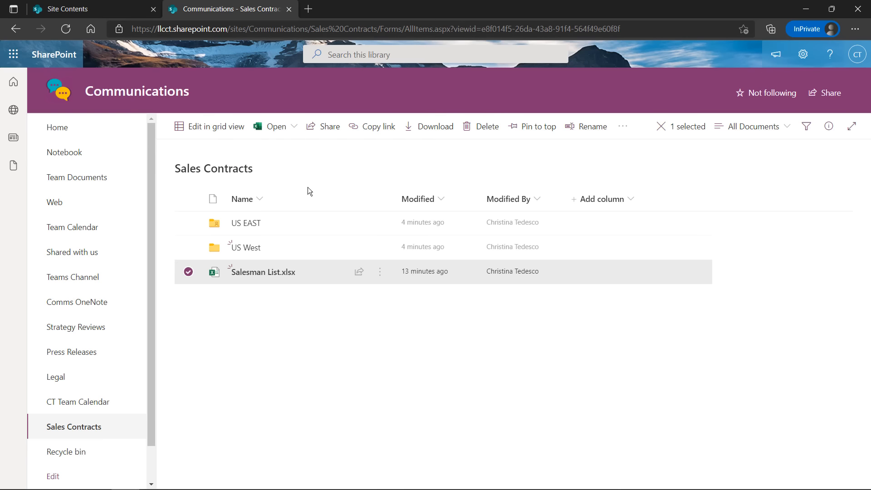
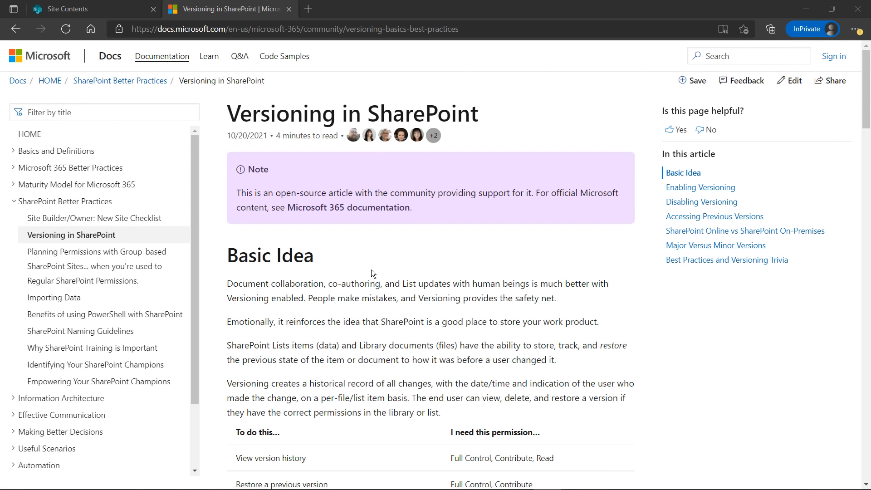
scroll(372, 267, "down", 1)
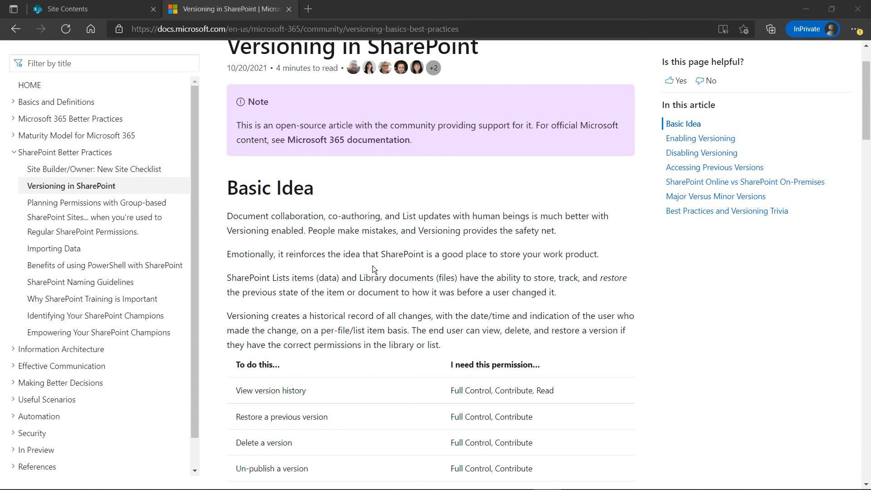
scroll(372, 267, "down", 1)
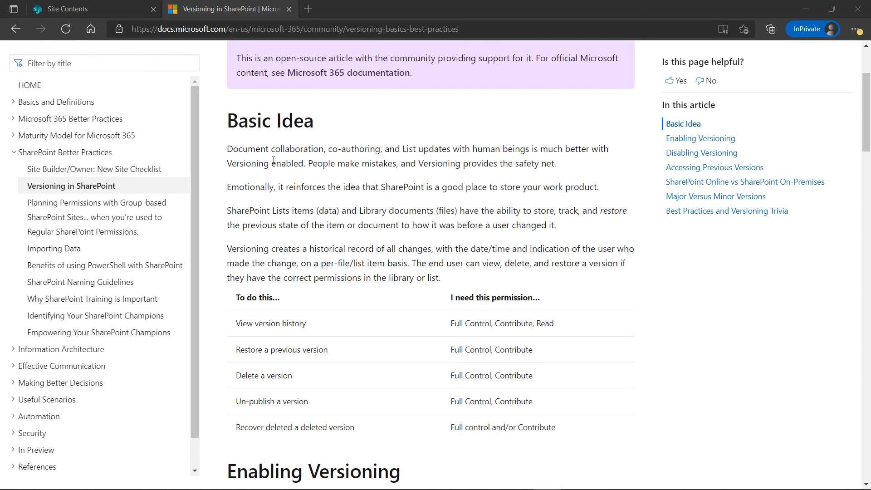
triple_click(354, 257)
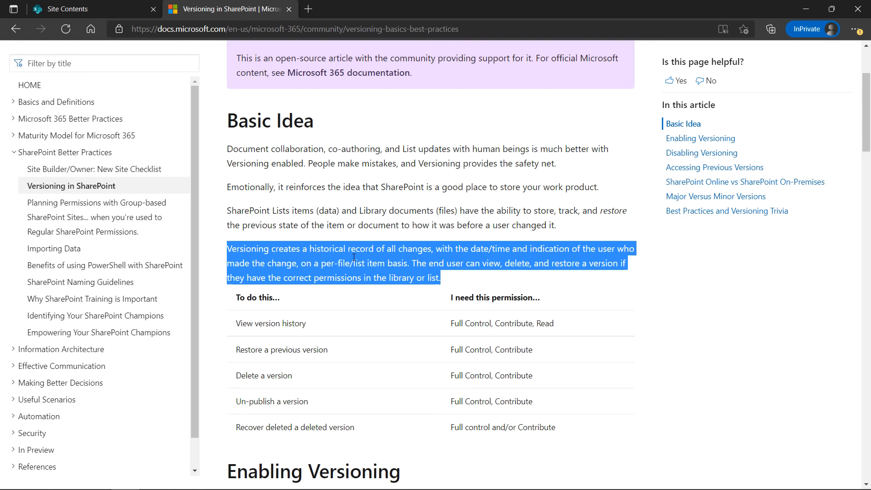
left_click(518, 273)
scroll(423, 273, "down", 2)
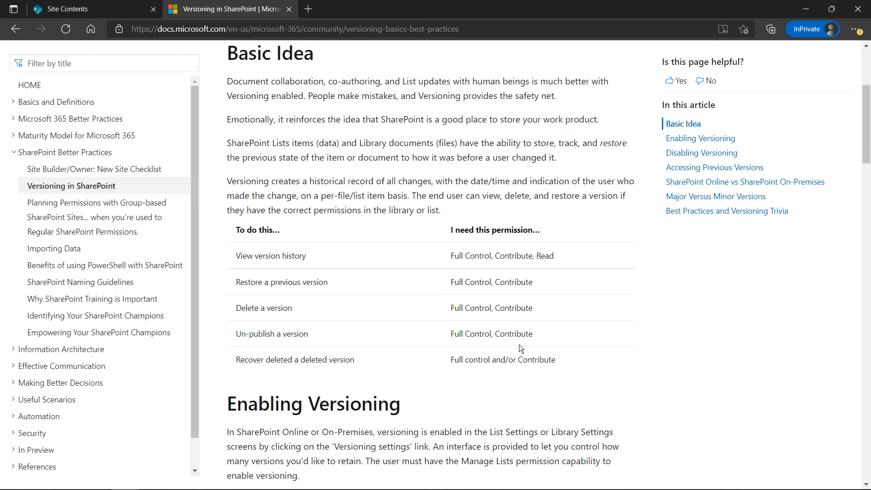
Finish reading the Microsoft Docs versioning article, then return to the Site Contents page
scroll(581, 322, "down", 1)
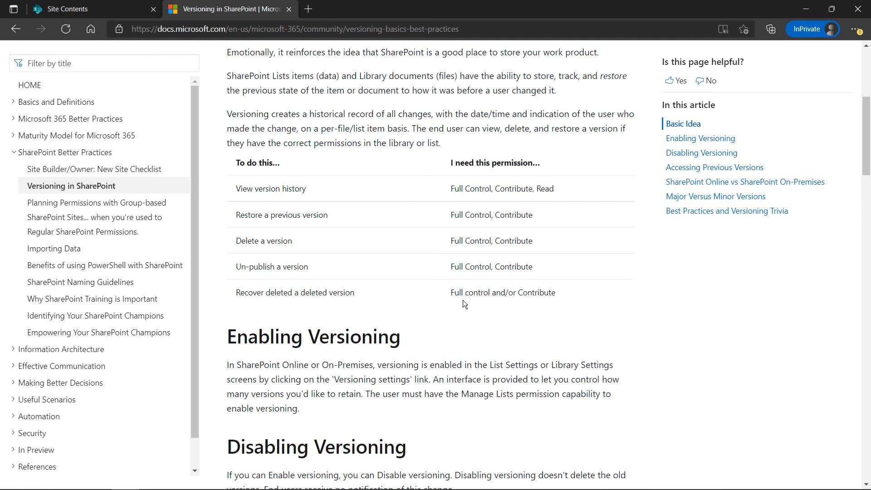
scroll(462, 300, "down", 2)
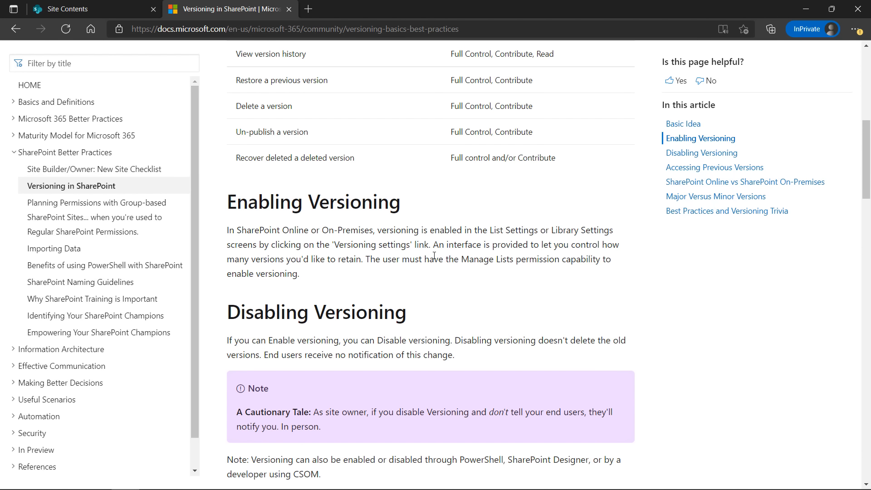
scroll(459, 276, "down", 15)
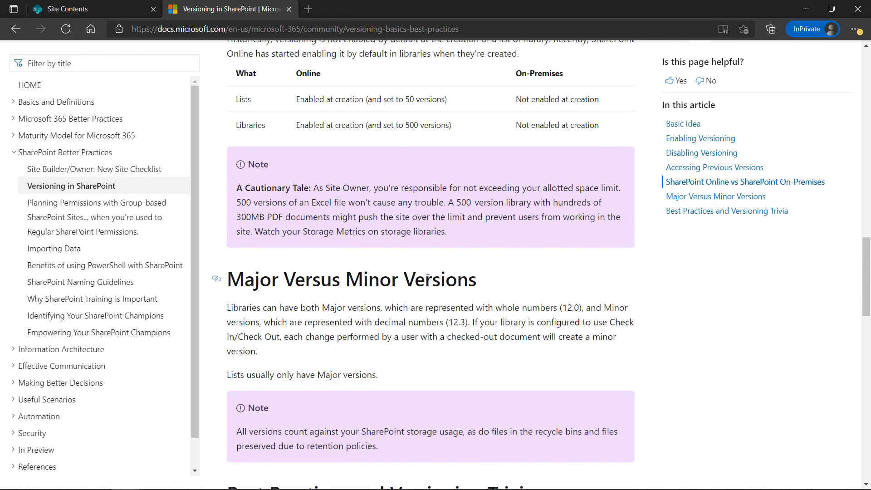
scroll(436, 268, "up", 1)
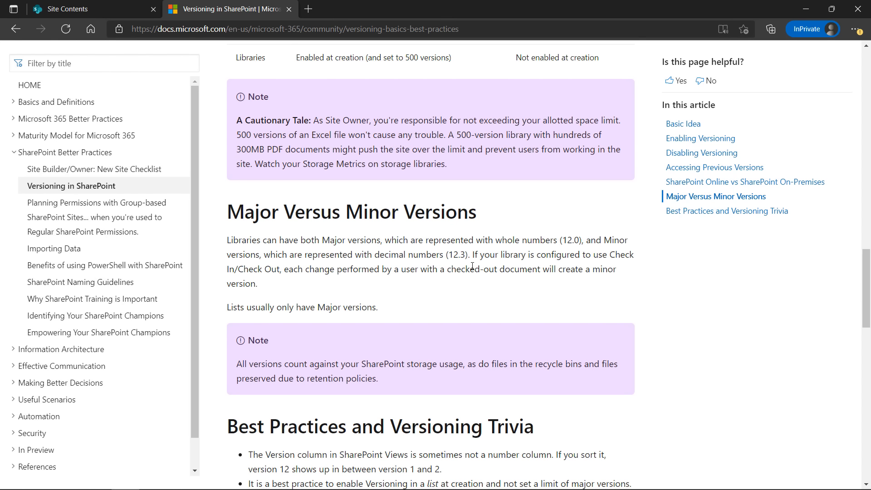
scroll(431, 299, "down", 4)
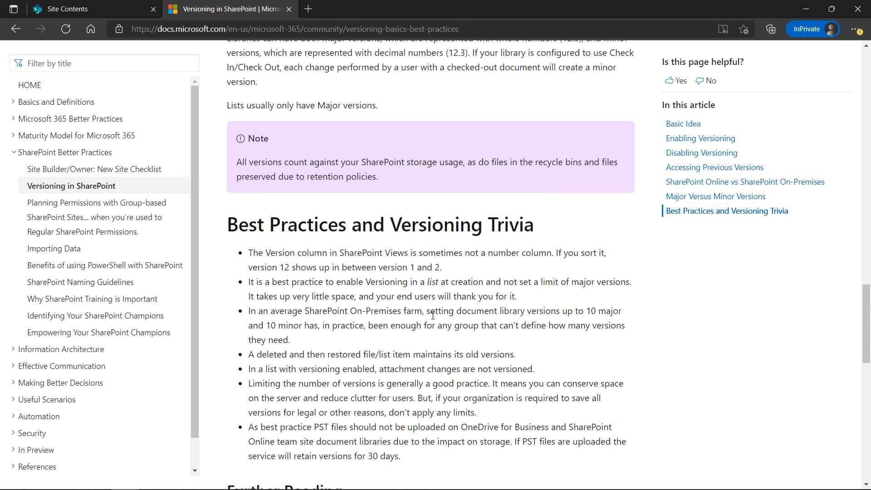
scroll(442, 344, "up", 10)
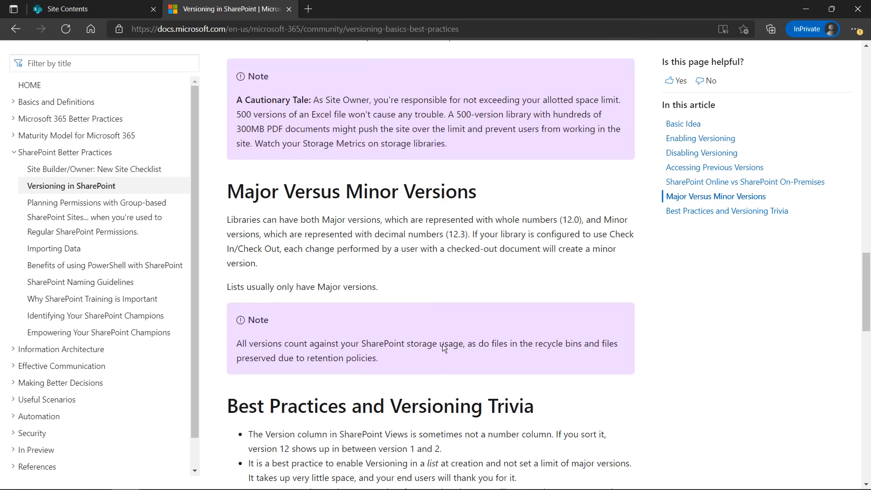
left_click(91, 9)
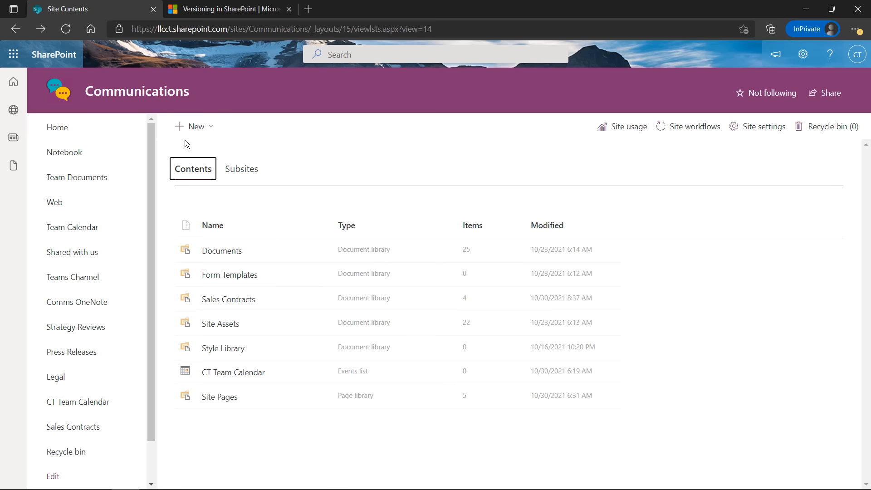
Go from the SharePoint start page to the Communications site's Sales Contracts library
left_click(13, 84)
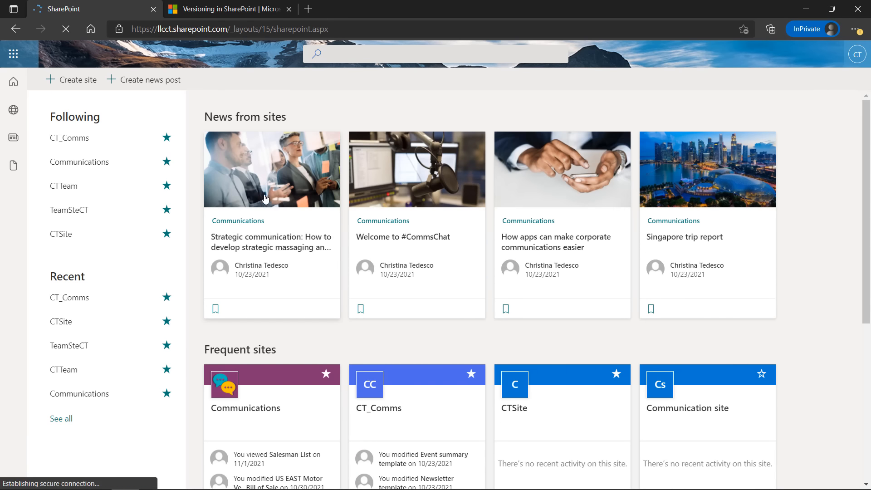
scroll(286, 274, "down", 2)
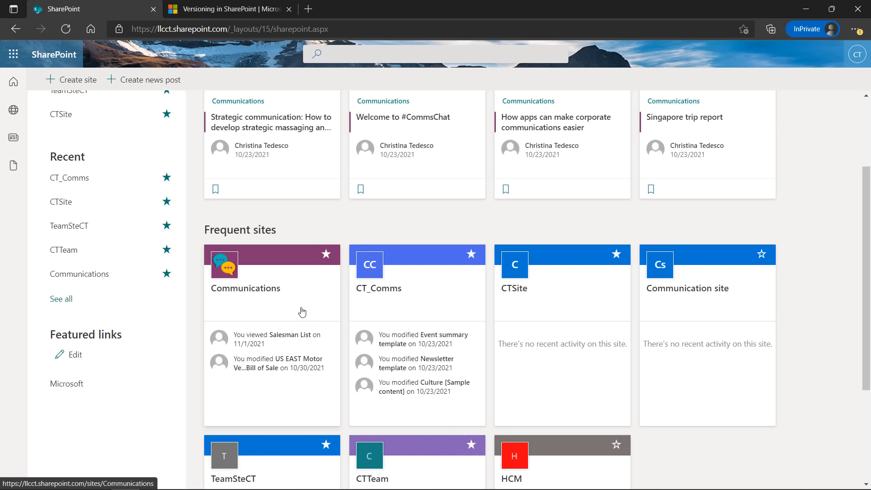
left_click(299, 287)
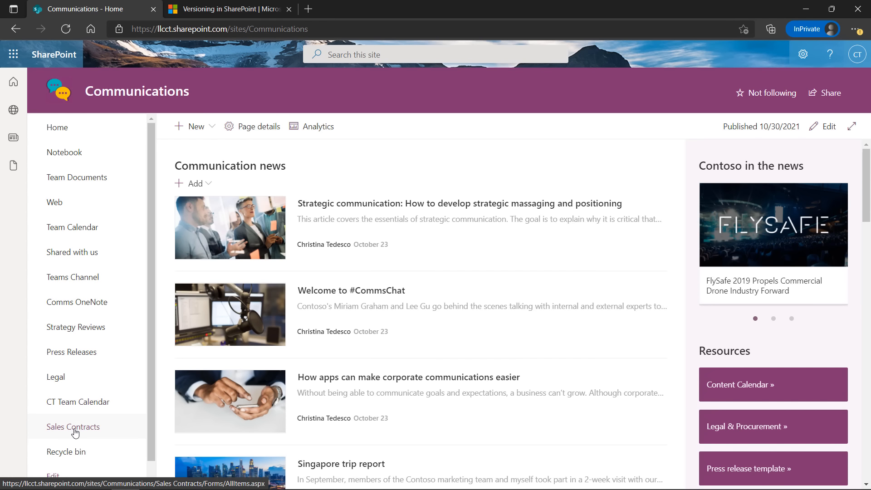
scroll(93, 401, "down", 1)
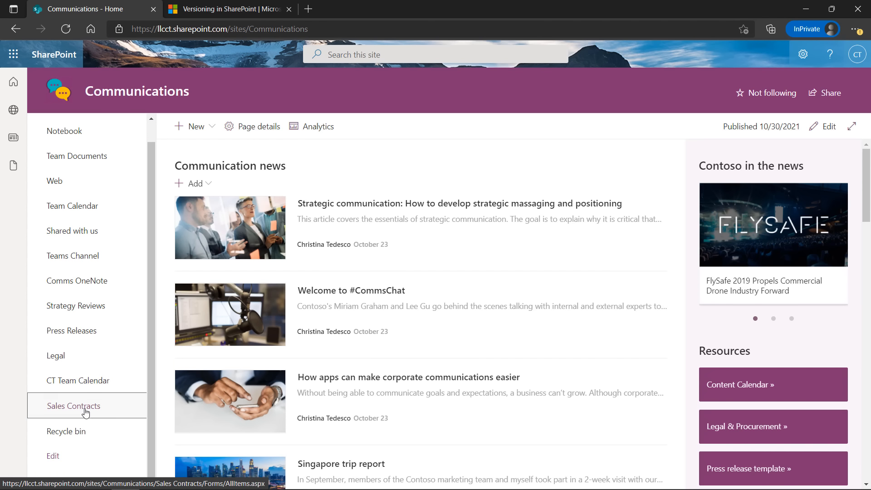
left_click(85, 408)
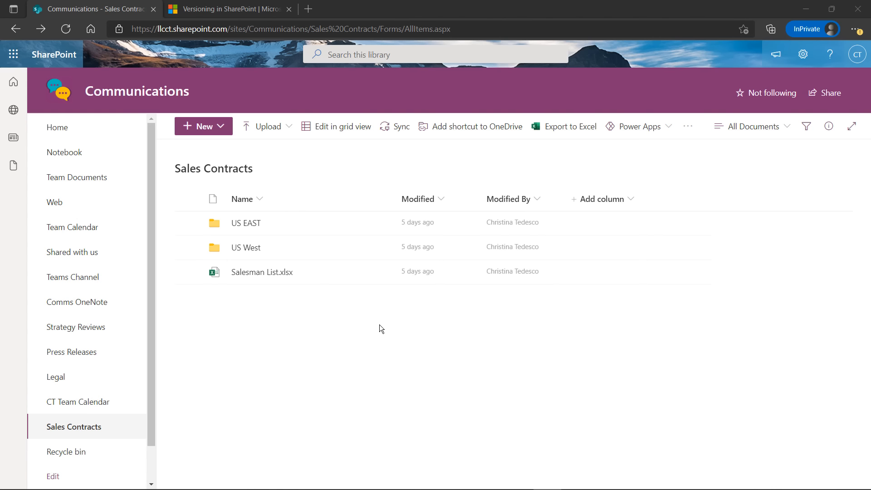
Open the Sales Contracts library settings from Site contents and go to Versioning settings
left_click(803, 57)
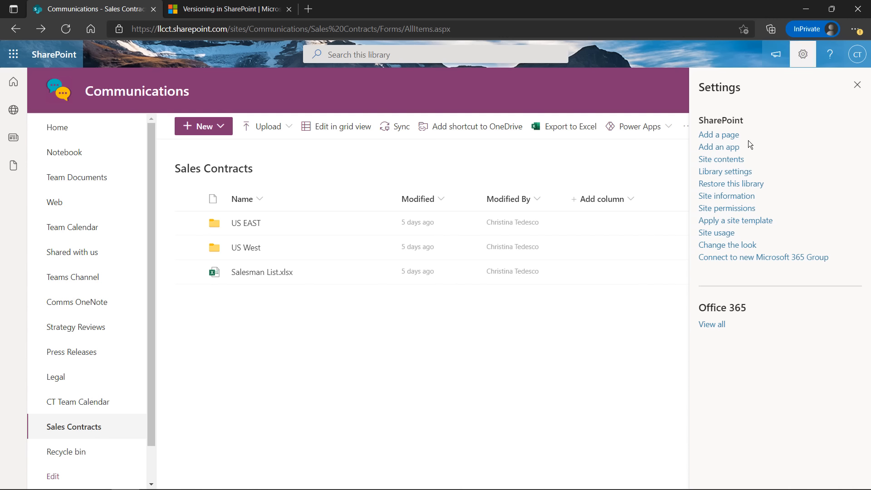
left_click(735, 162)
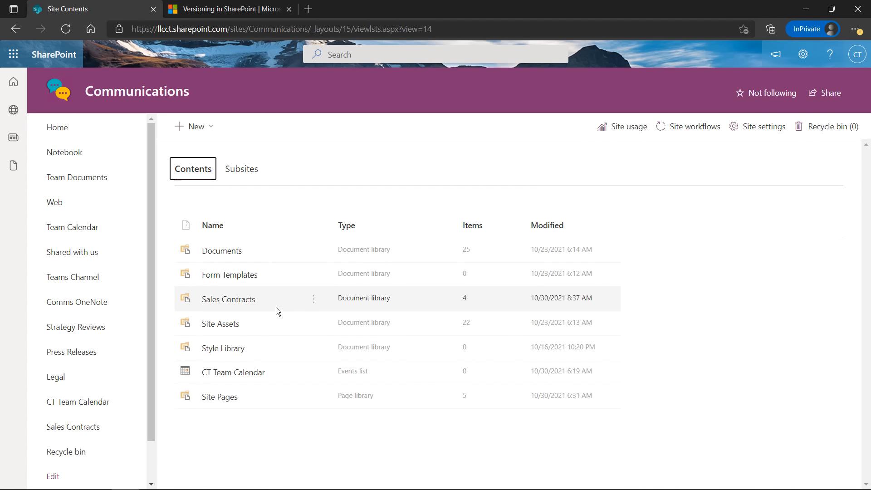
left_click(313, 303)
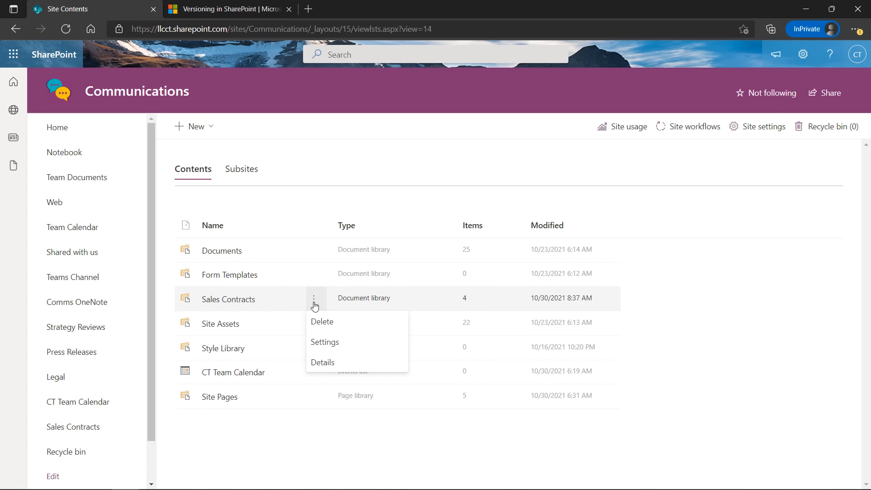
left_click(320, 347)
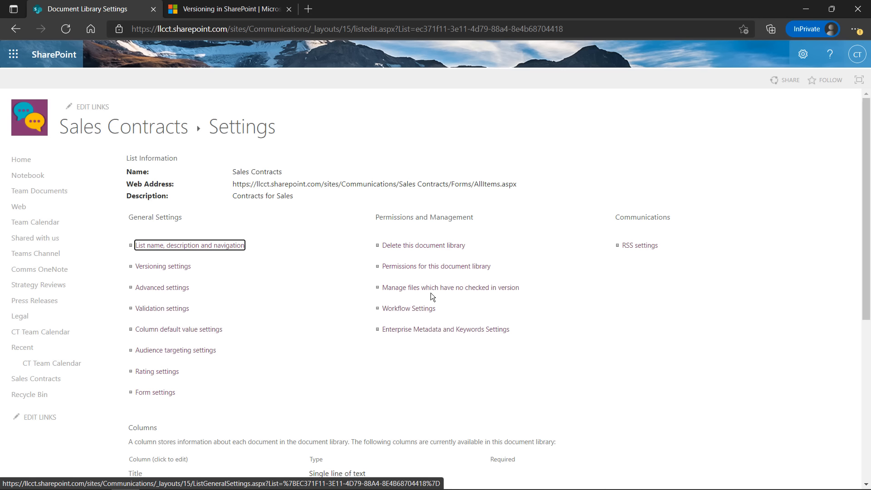
left_click(183, 268)
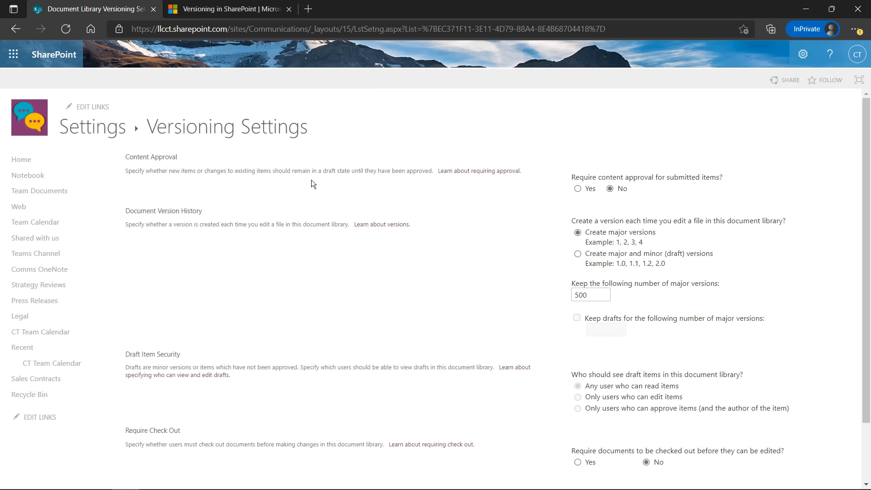
Review the major-version options (keep 500), cancel without changes, and return to Sales Contracts
scroll(596, 323, "down", 3)
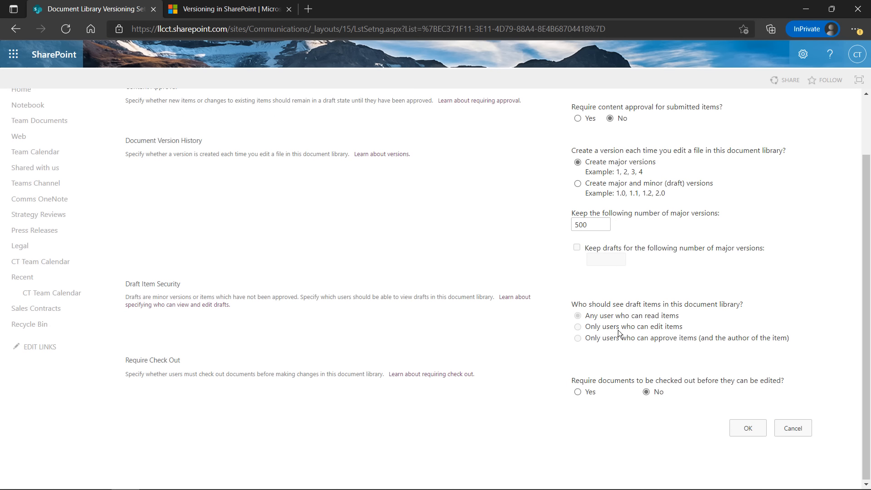
scroll(617, 330, "up", 3)
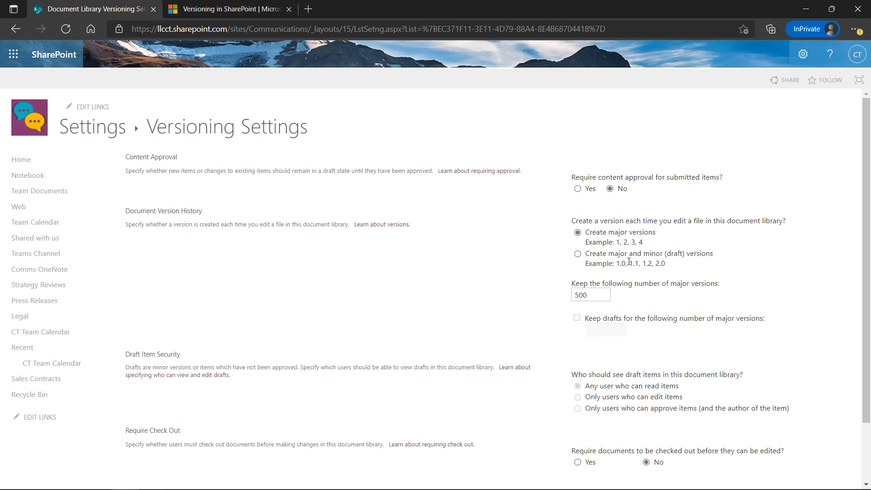
left_click(594, 295)
scroll(687, 285, "down", 1)
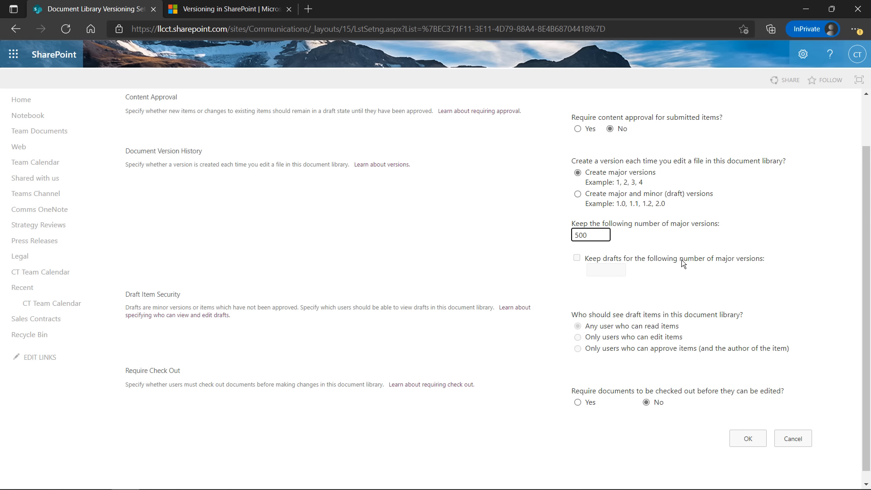
scroll(468, 294, "down", 1)
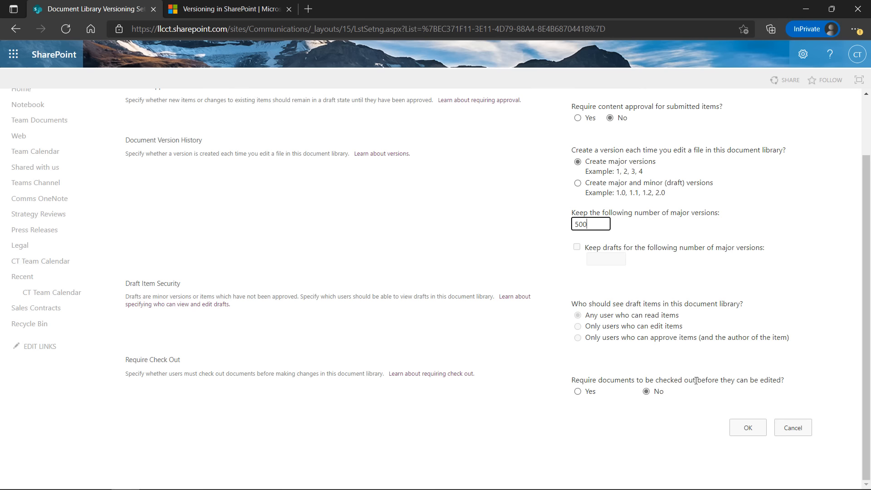
left_click(799, 430)
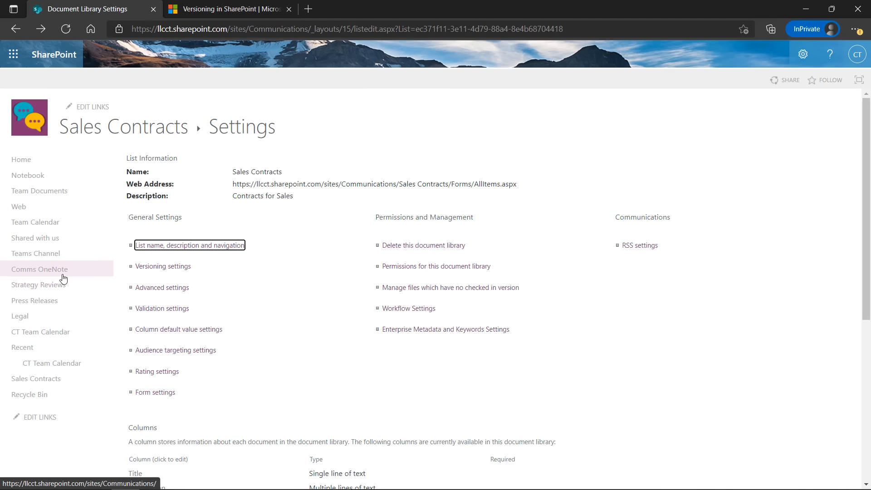
left_click(48, 381)
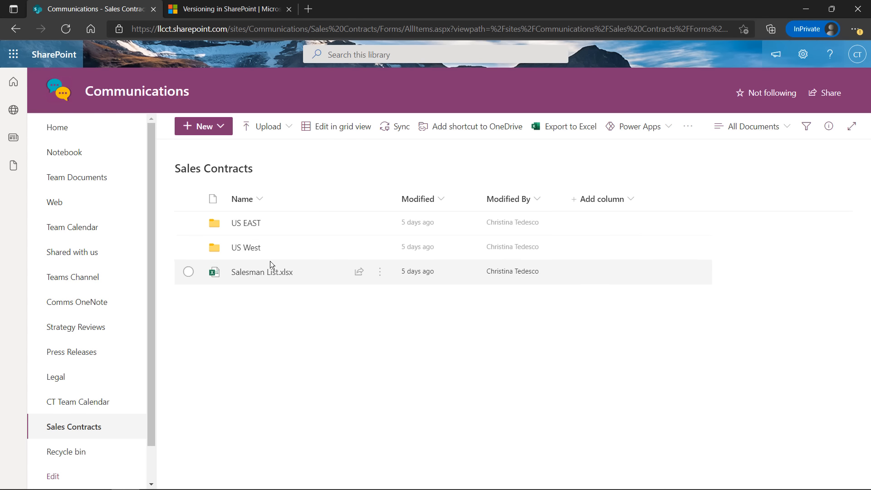
Open the Settings gear pane from the Sales Contracts library
mouse_move(247, 278)
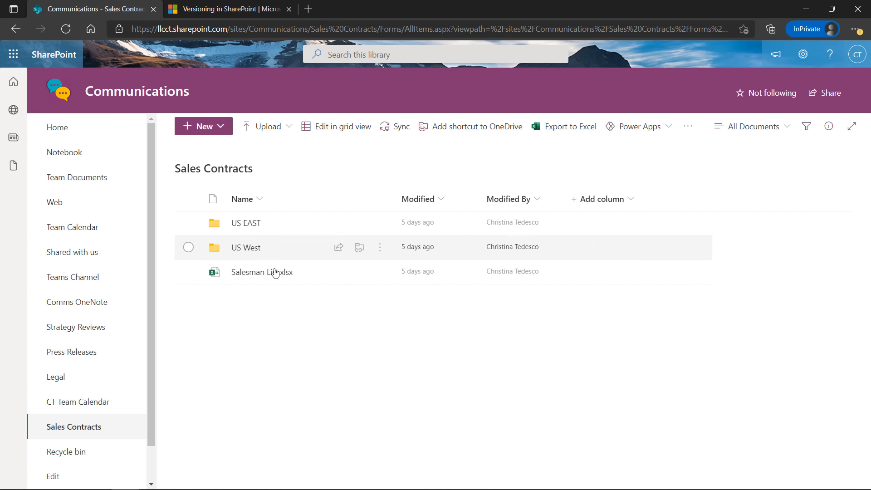
mouse_move(380, 274)
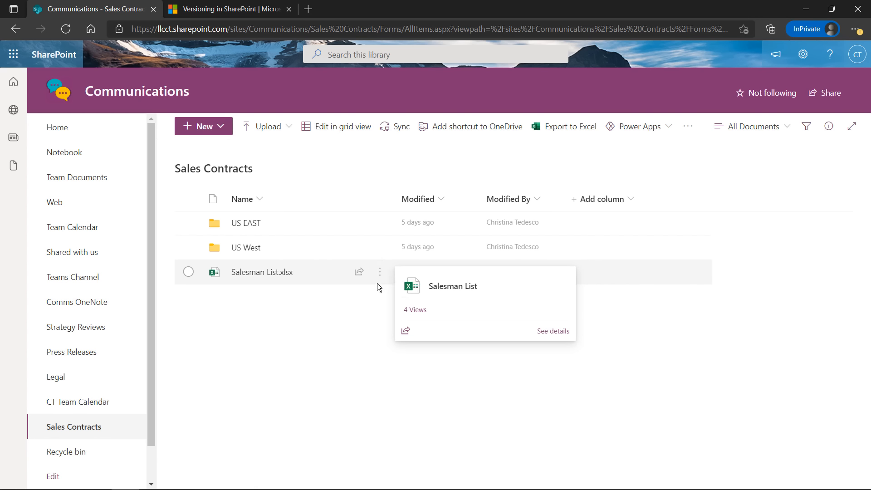
left_click(803, 54)
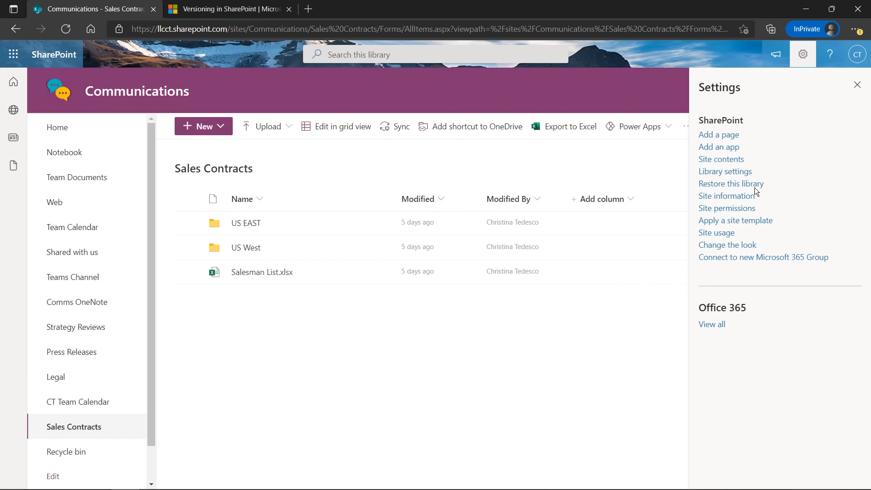
Go to Site contents and open the Sales Contracts library in a new tab
left_click(720, 158)
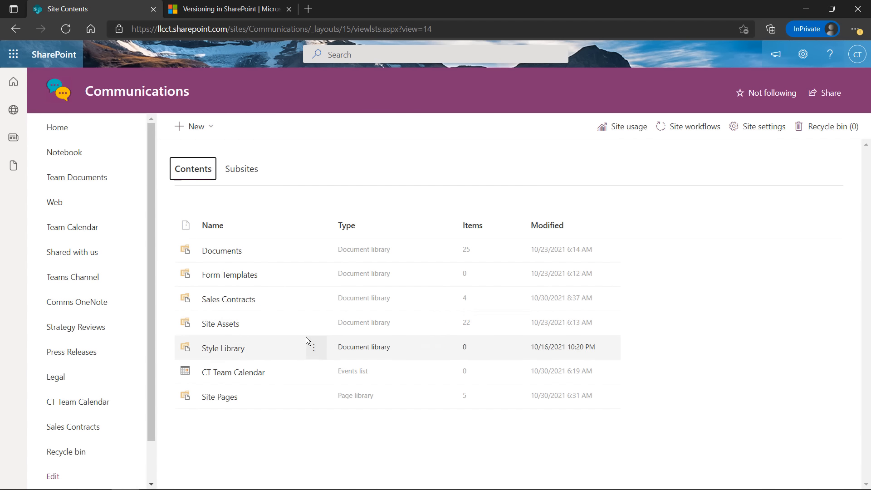
left_click(314, 350)
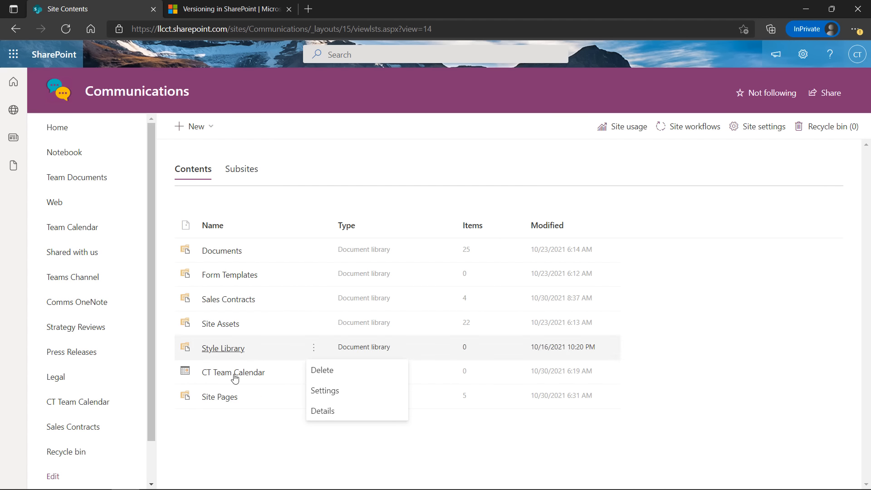
left_click(234, 303)
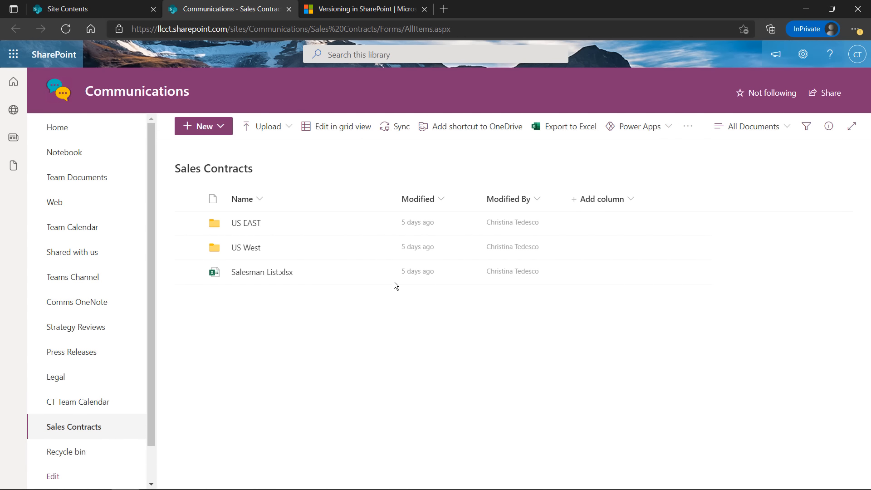
left_click(381, 273)
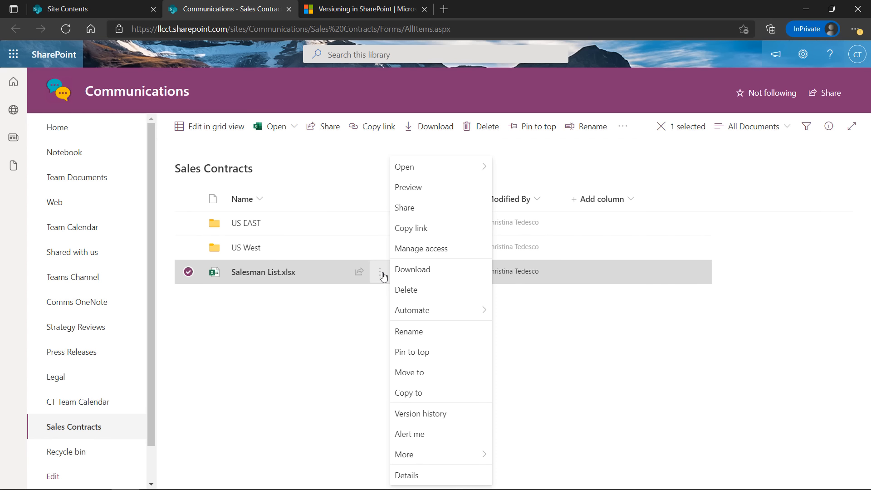
left_click(432, 414)
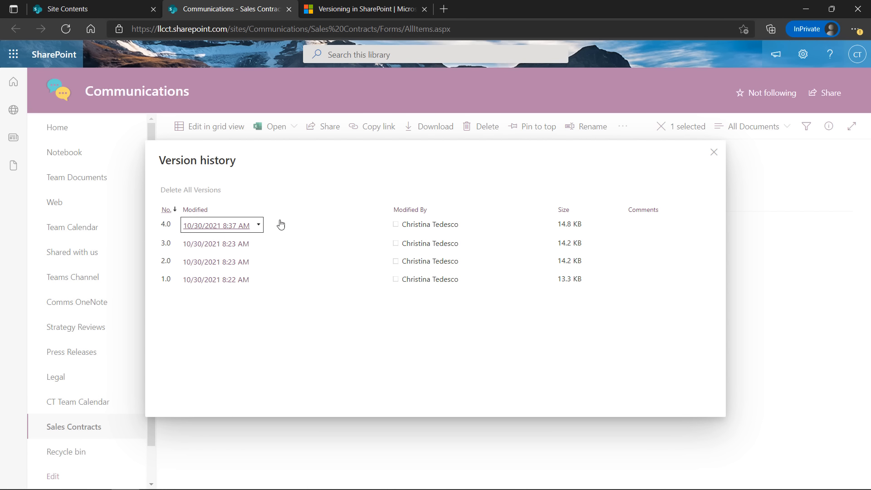
left_click(715, 154)
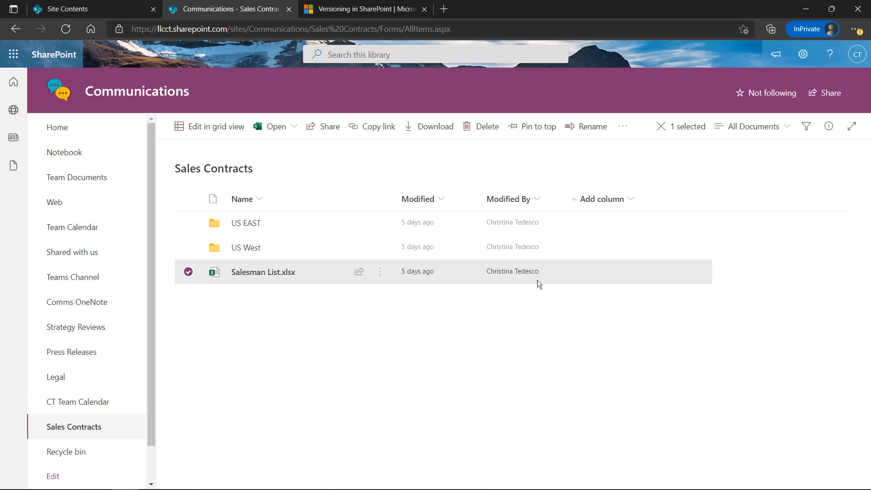
left_click(380, 271)
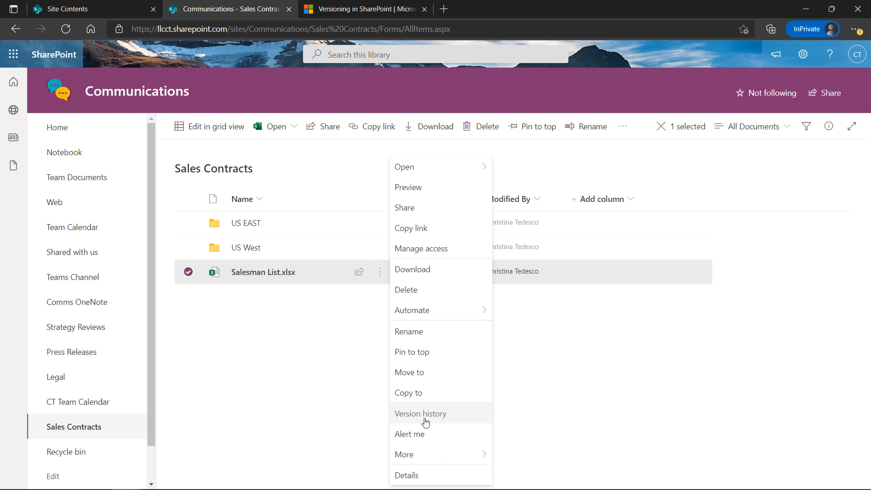
left_click(311, 390)
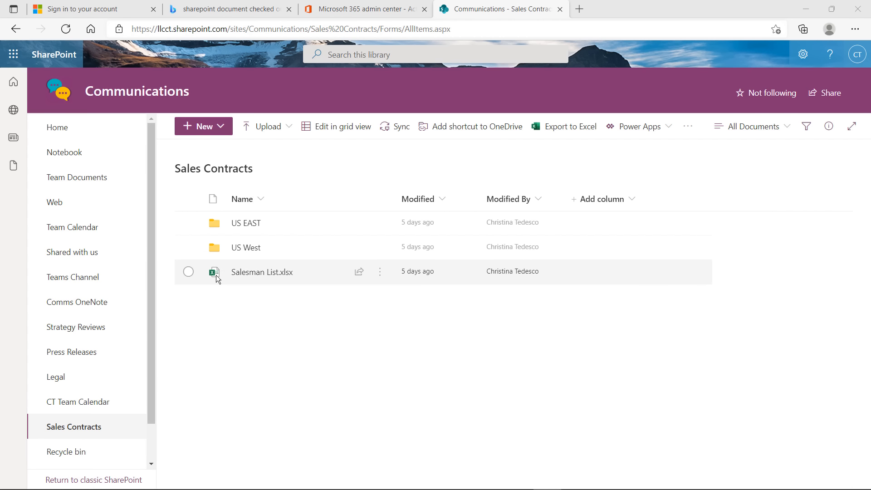
Check out Salesman List.xlsx through its More menu
left_click(380, 274)
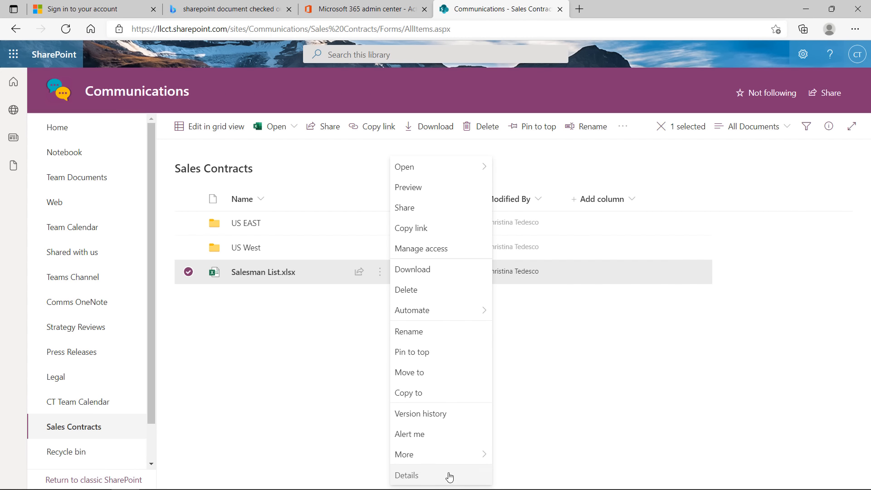
mouse_move(424, 451)
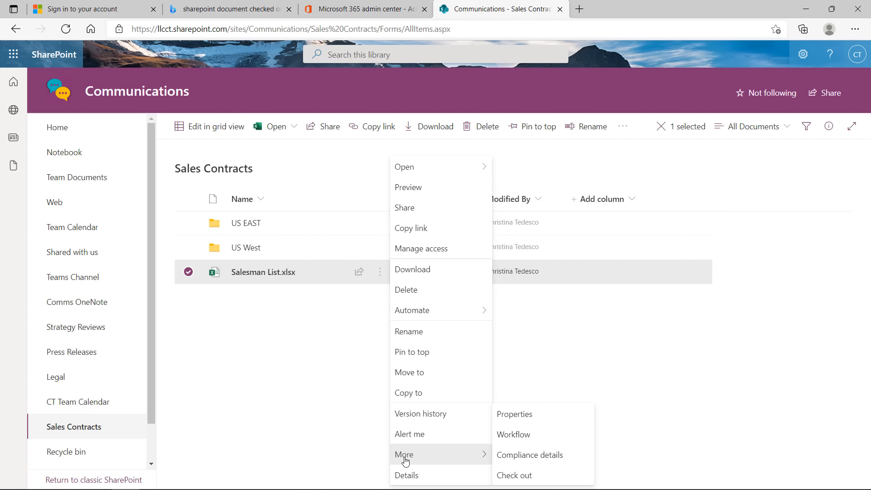
left_click(517, 476)
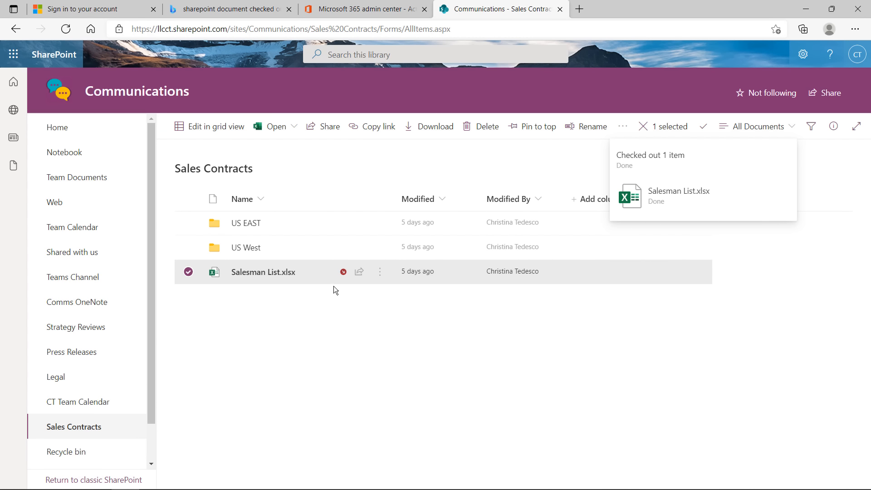
mouse_move(343, 272)
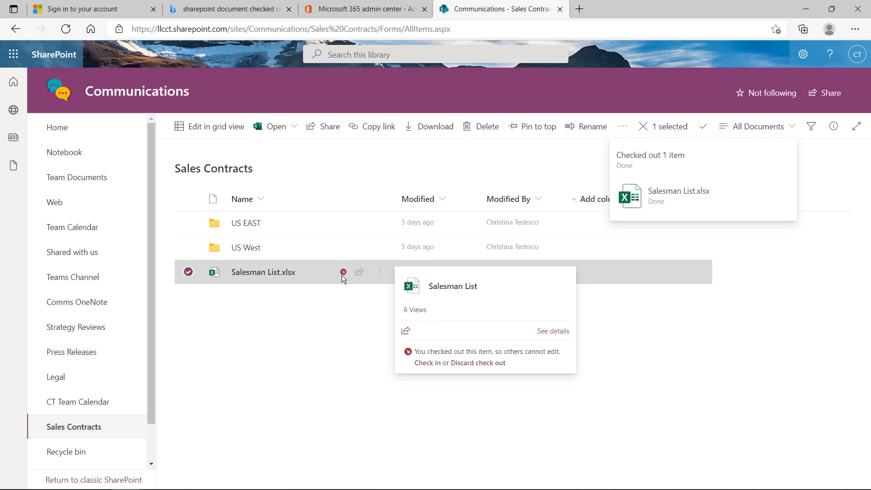
Open Salesman List.xlsx in Excel for the web, select cell A3, and return to the library
left_click(272, 276)
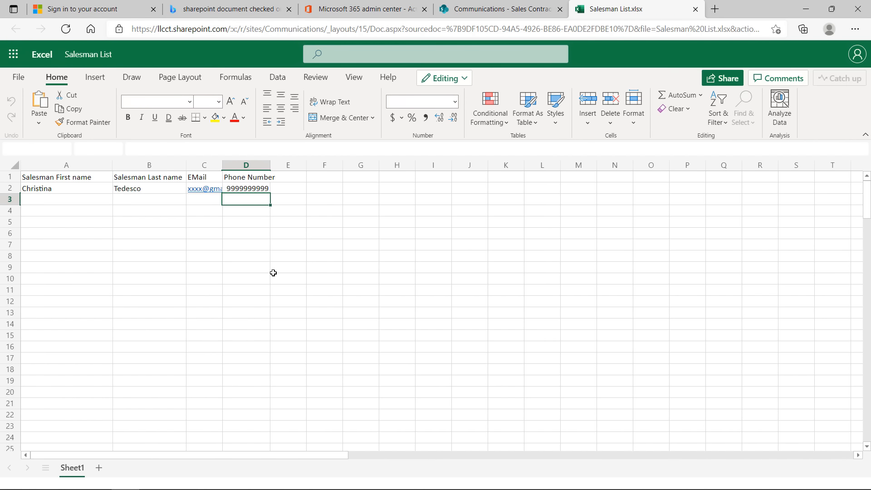
left_click(77, 212)
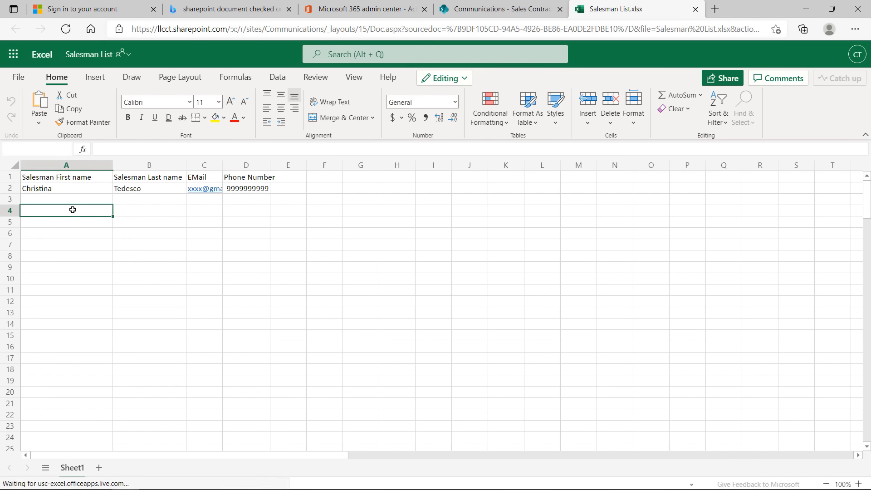
left_click(75, 198)
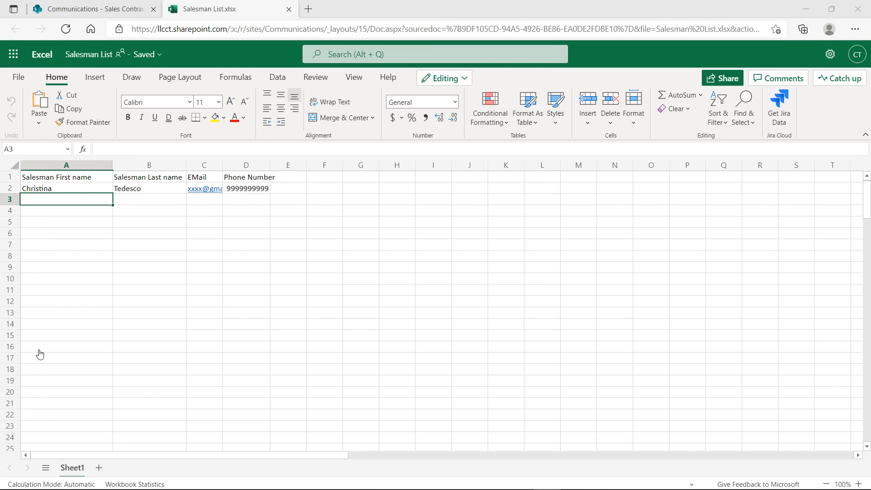
left_click(93, 10)
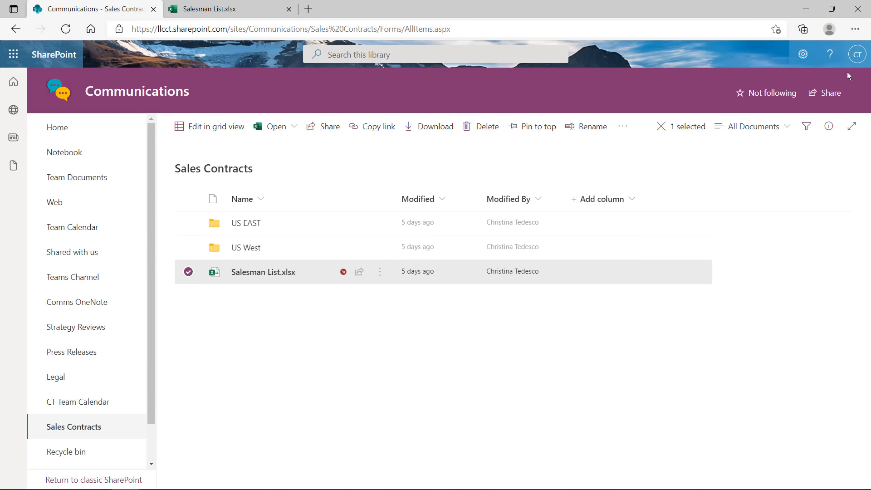
Sign out via the account avatar menu and close the browser window
left_click(853, 59)
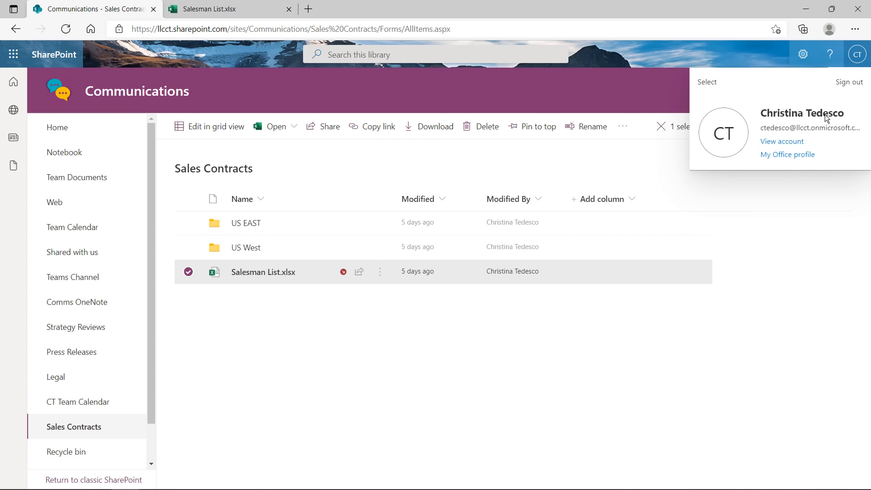
left_click(846, 84)
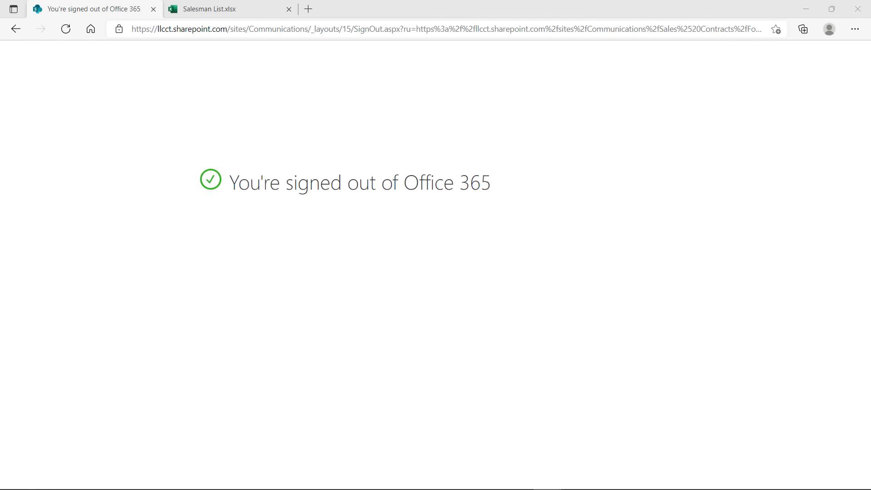
left_click(857, 8)
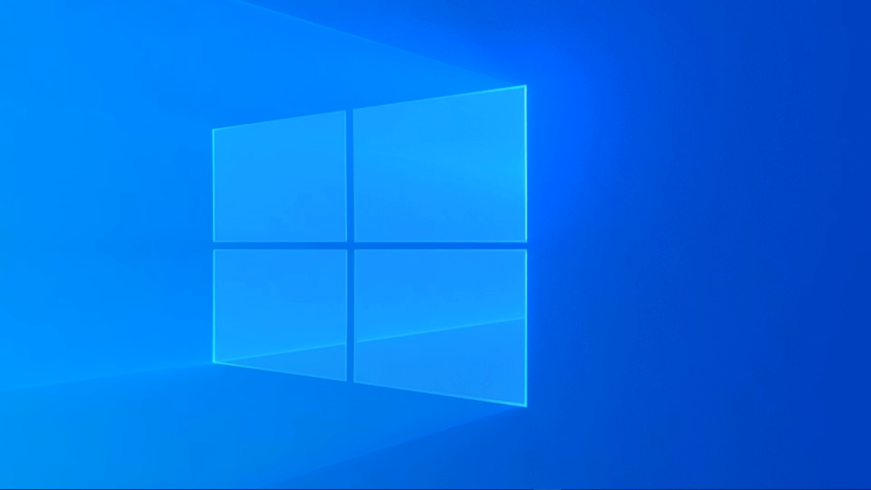
Relaunch Edge, go to the CTSite address, sign in as the second work account, and save its password
double_click(48, 66)
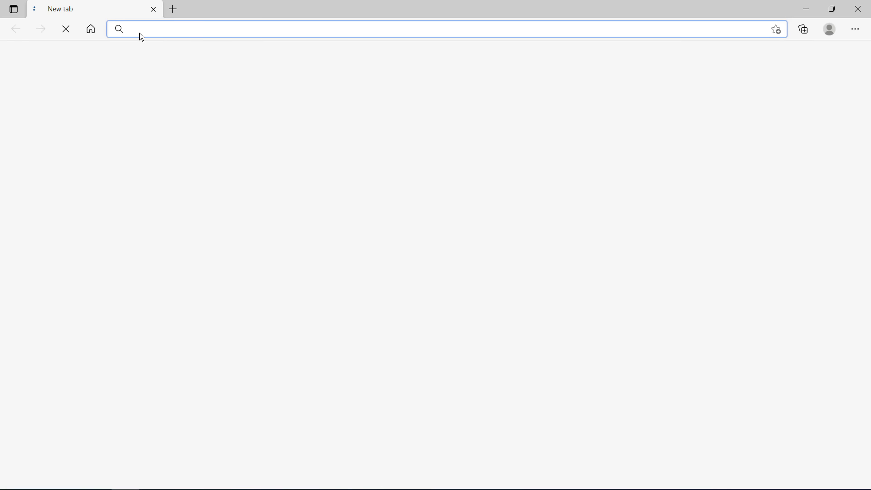
type("llcct.sharepoint.com/sites/CTSite")
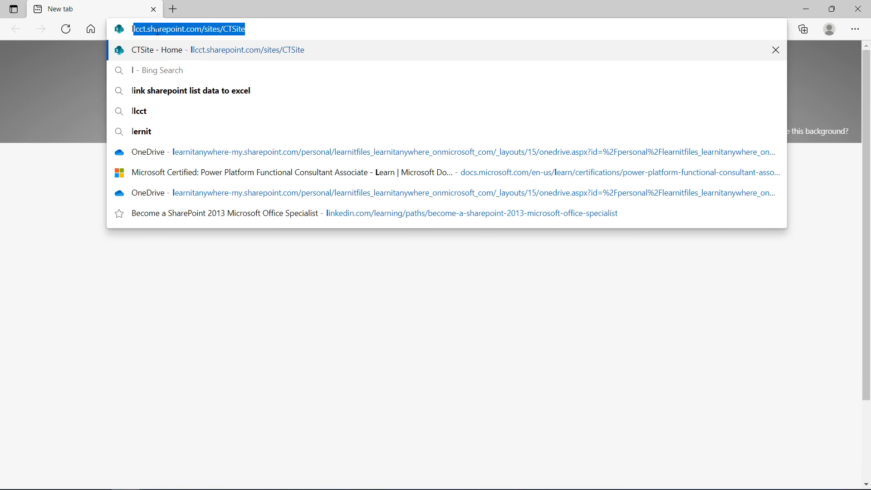
key("Return")
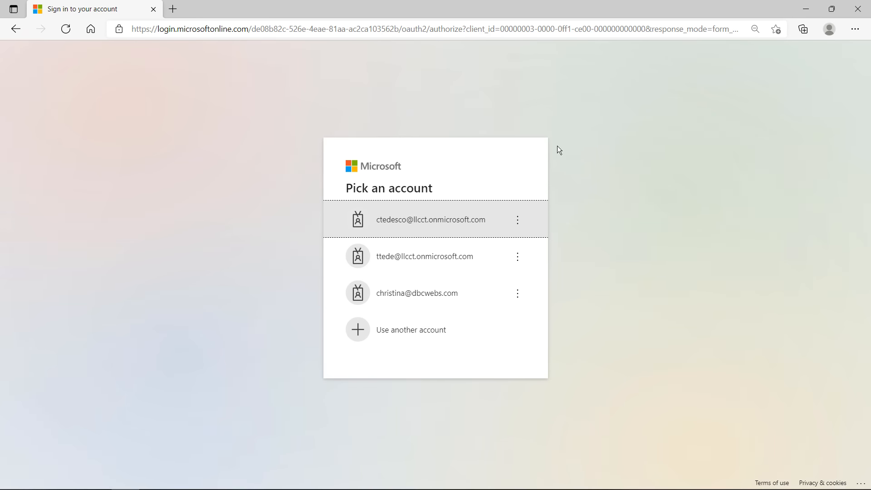
left_click(442, 268)
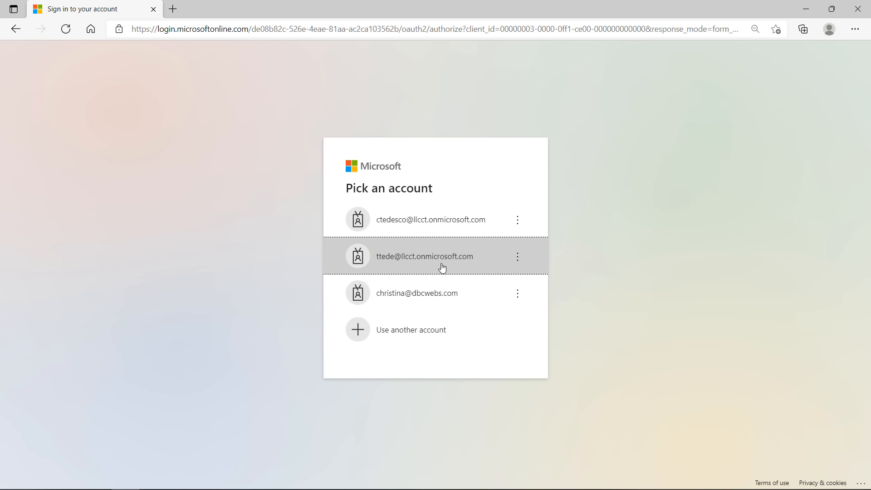
type("•••••")
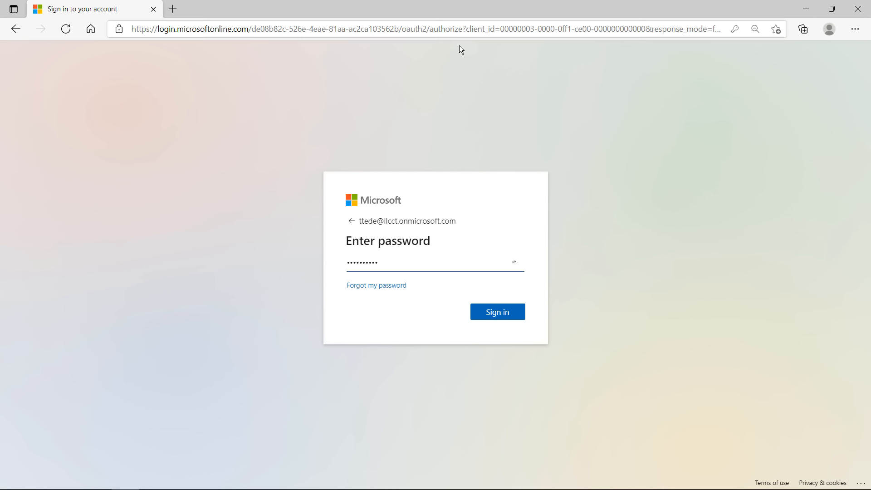
left_click(502, 321)
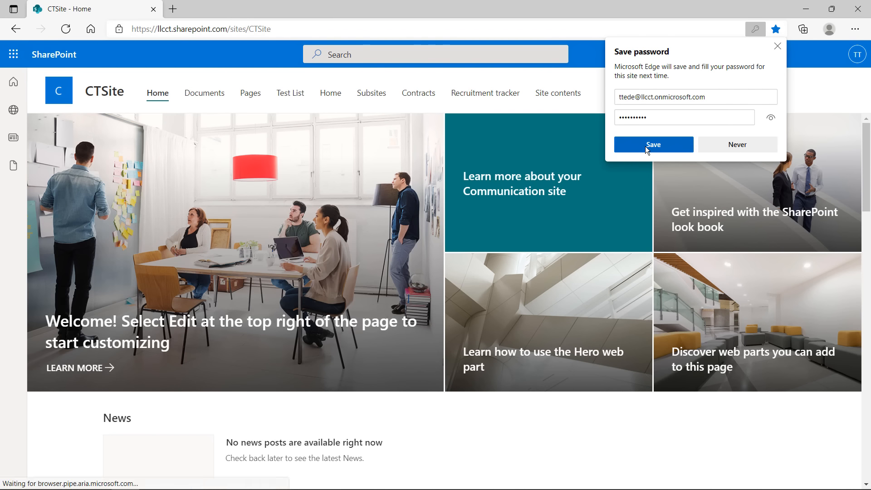
left_click(646, 146)
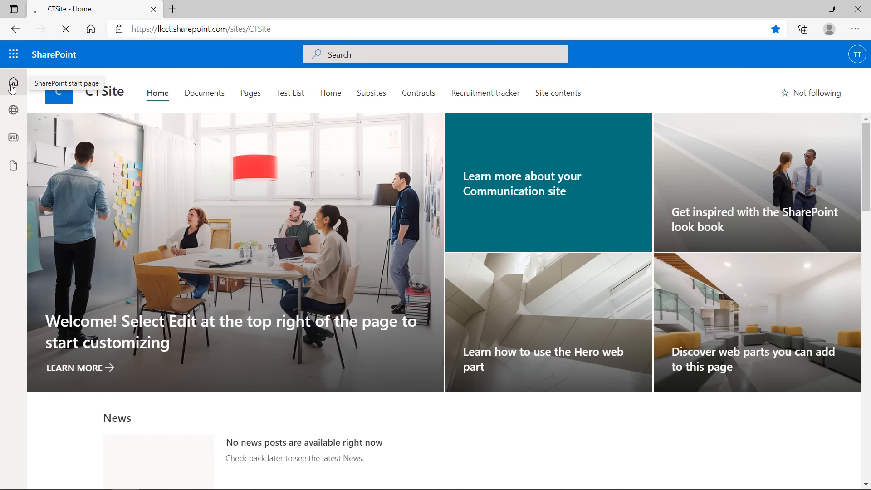
Browse to Communications > Sales Contracts and open the checked-out Salesman List.xlsx
left_click(12, 87)
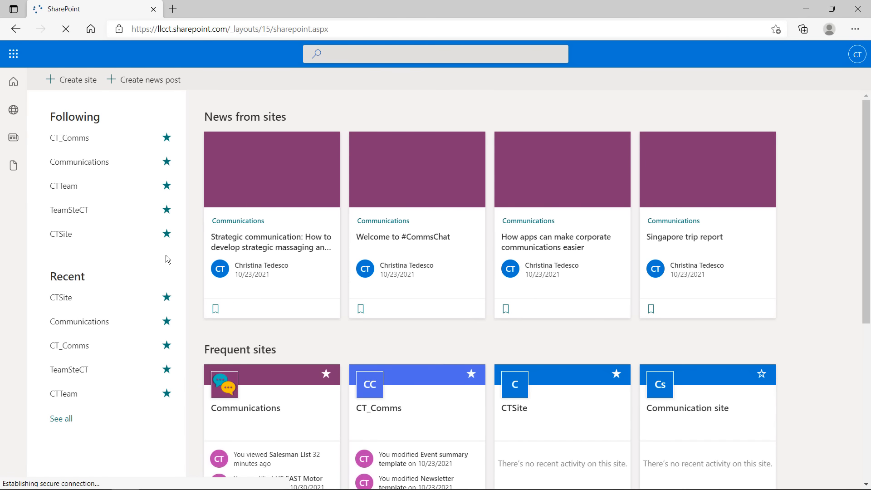
left_click(288, 389)
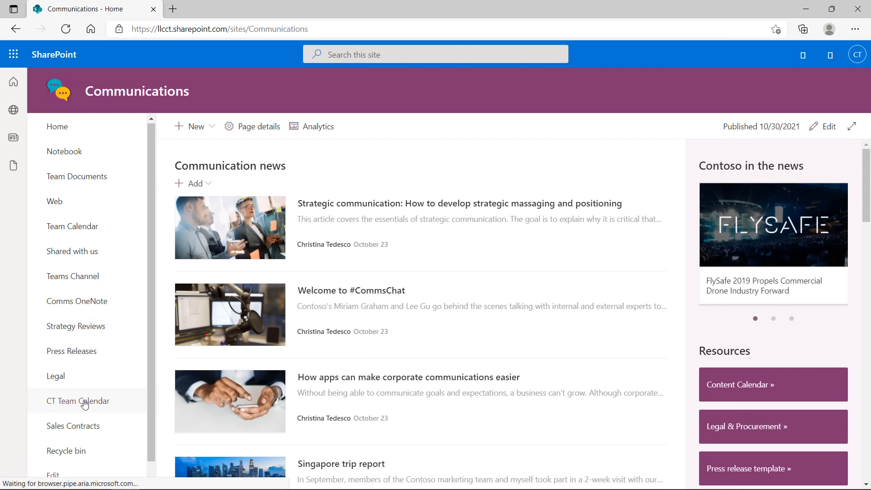
scroll(82, 408, "down", 1)
left_click(82, 411)
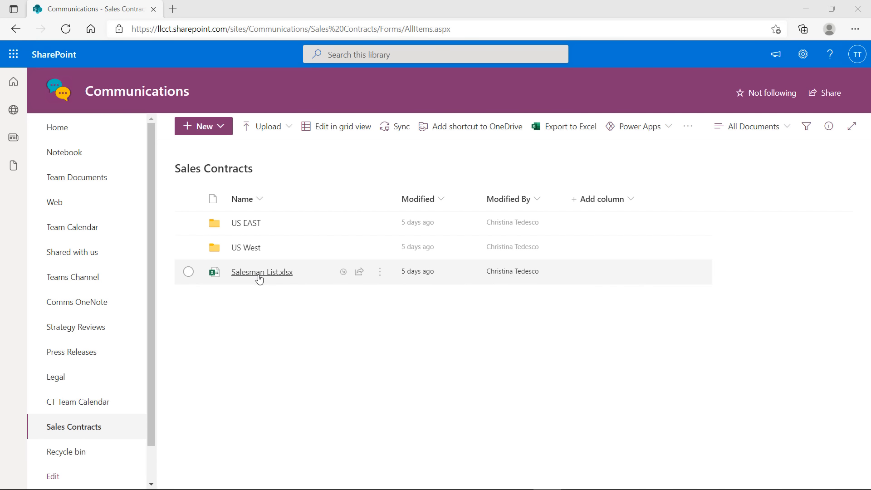
mouse_move(262, 275)
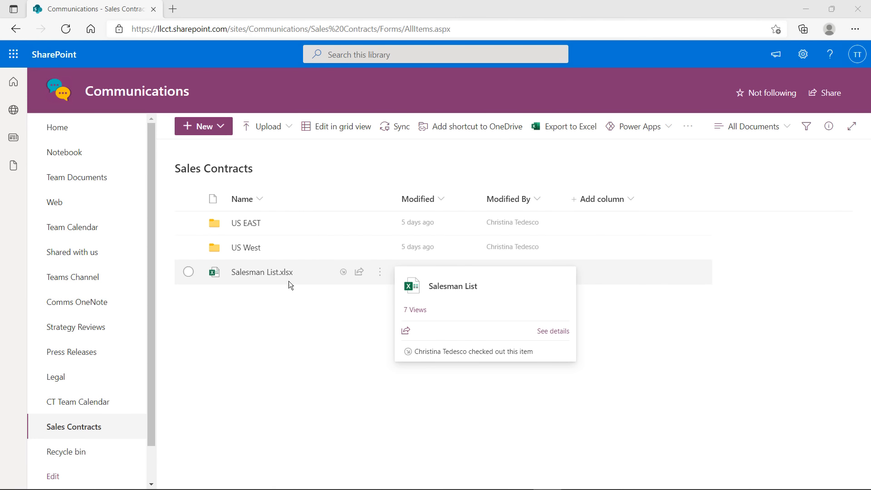
left_click(259, 273)
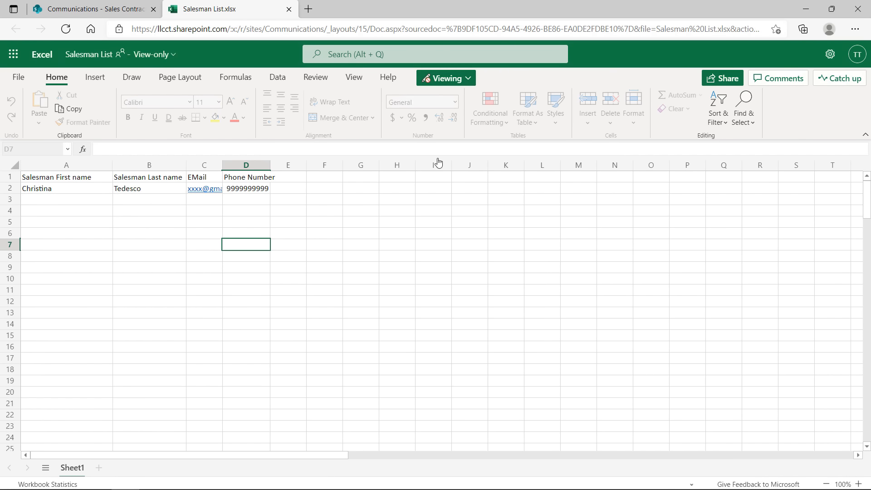
Try switching Salesman List to Editing, then continue in reading view and dismiss the checked-out warning
left_click(466, 79)
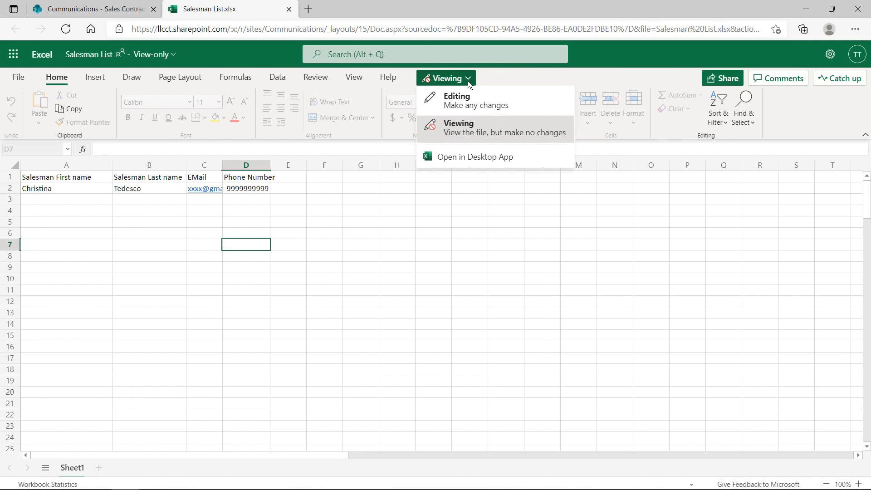
left_click(469, 108)
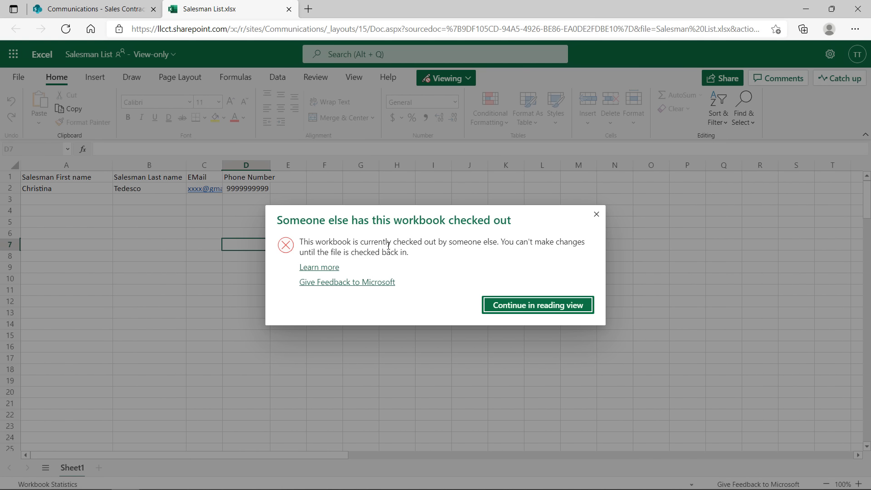
left_click(509, 306)
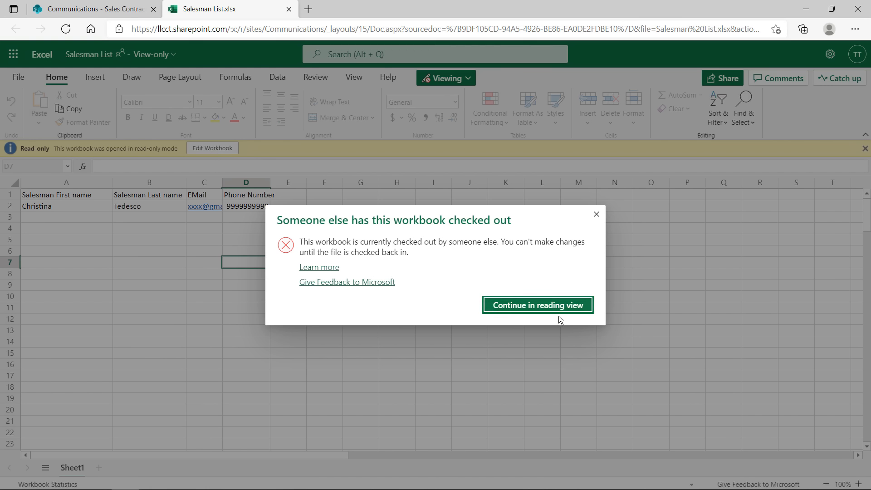
left_click(596, 215)
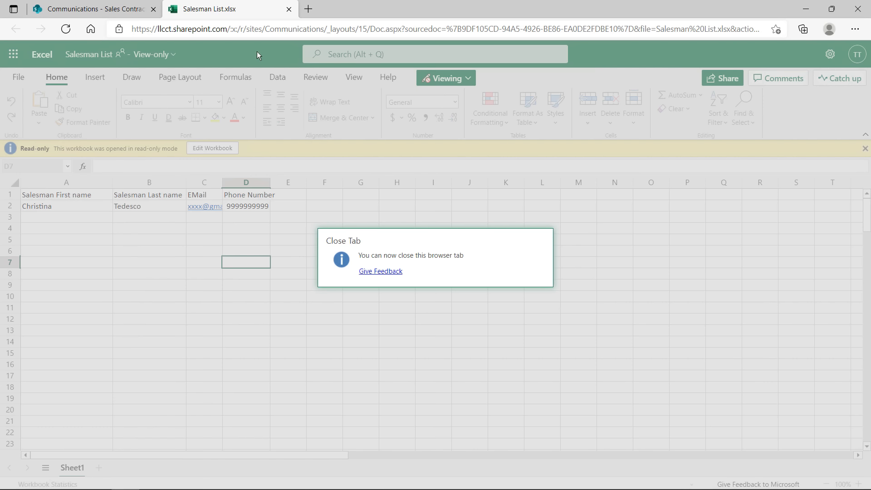
Close the Salesman List.xlsx tab, sign out of Office 365, and close the browser
left_click(288, 9)
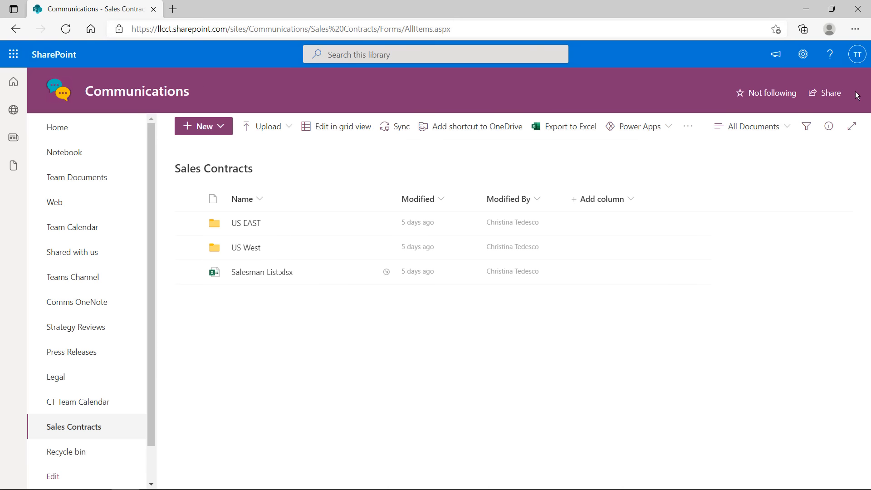
left_click(858, 63)
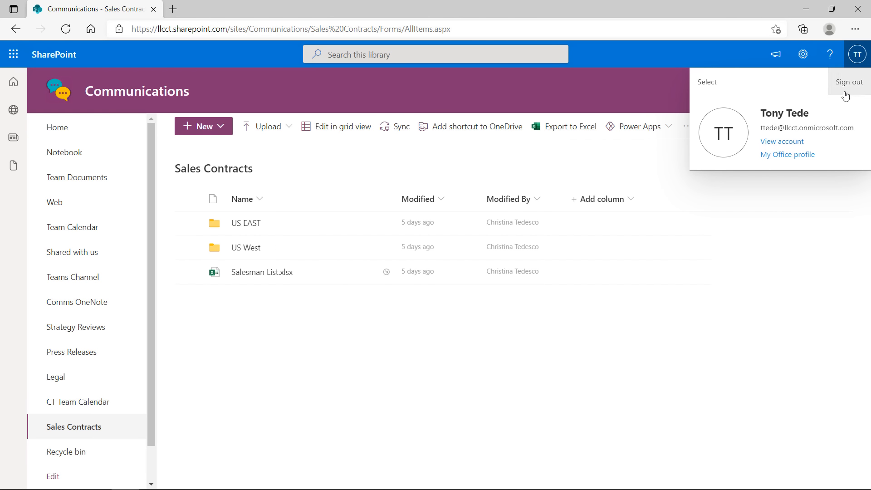
left_click(851, 90)
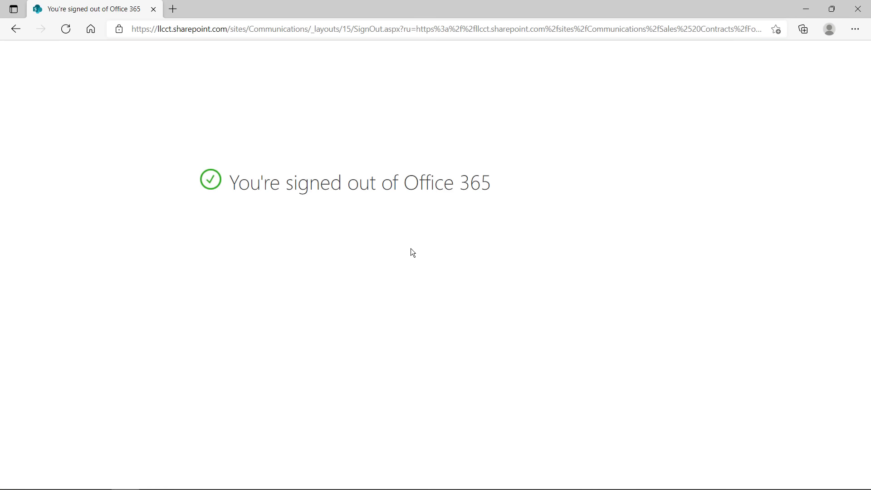
left_click(857, 8)
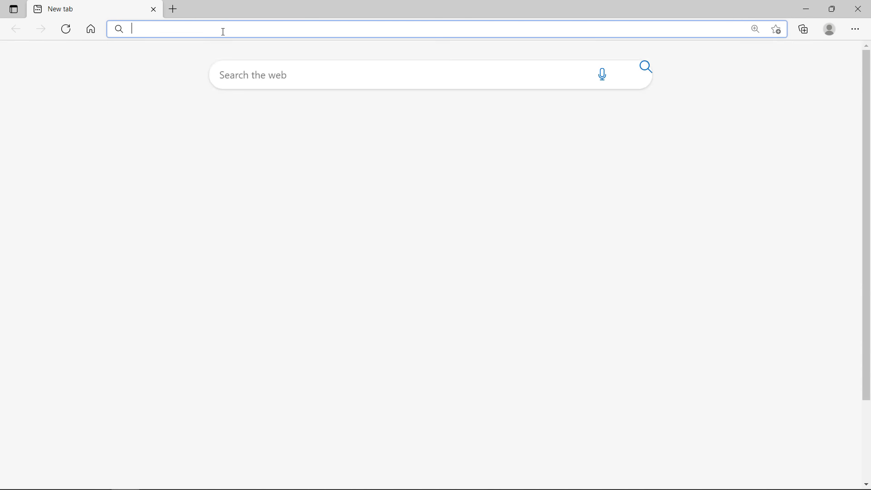
Load the CTSite site and sign in with the second listed account
type("llcct.sharepoint.com/sites/CTSite")
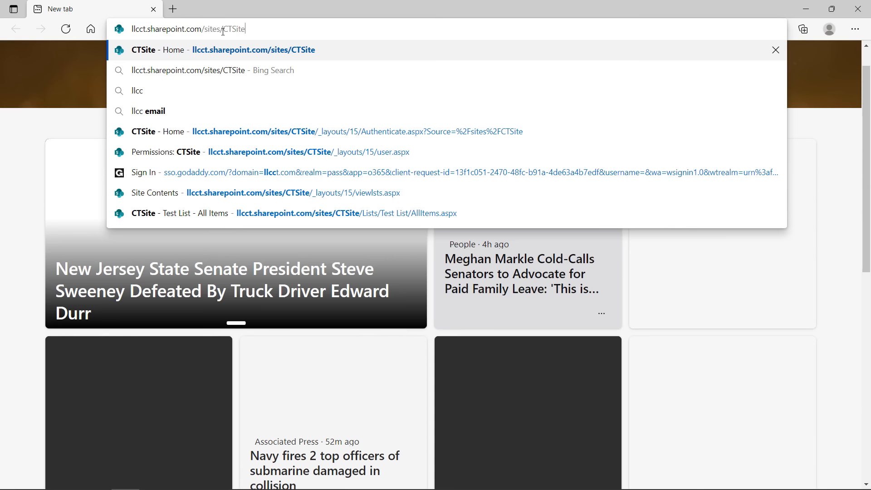
key("Return")
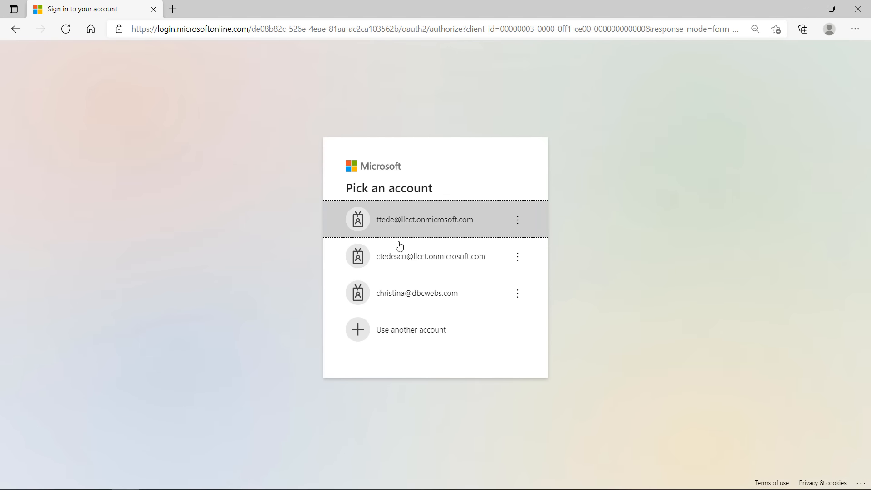
left_click(415, 268)
left_click(495, 312)
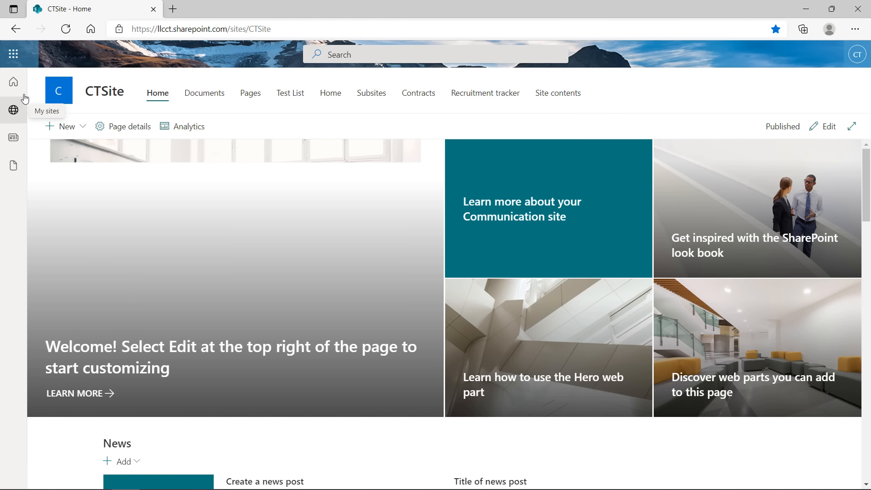
Go to the SharePoint start page, open the Communications site, and complete sign-in
left_click(18, 86)
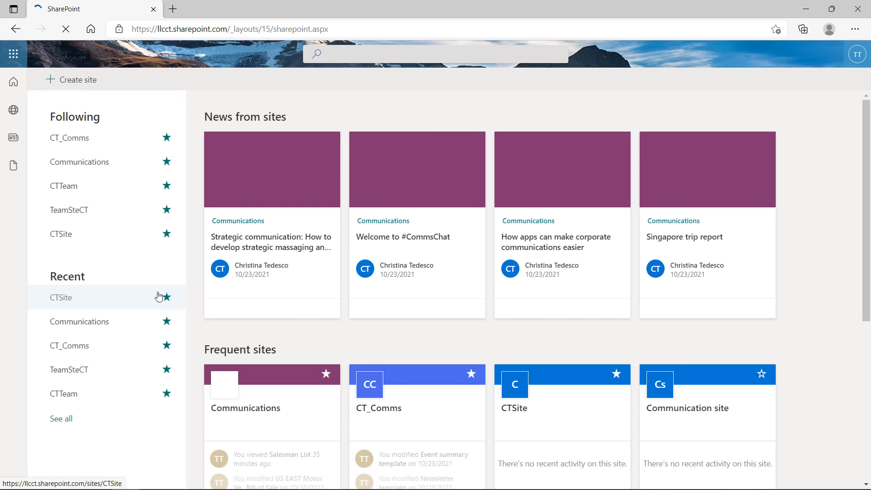
left_click(277, 392)
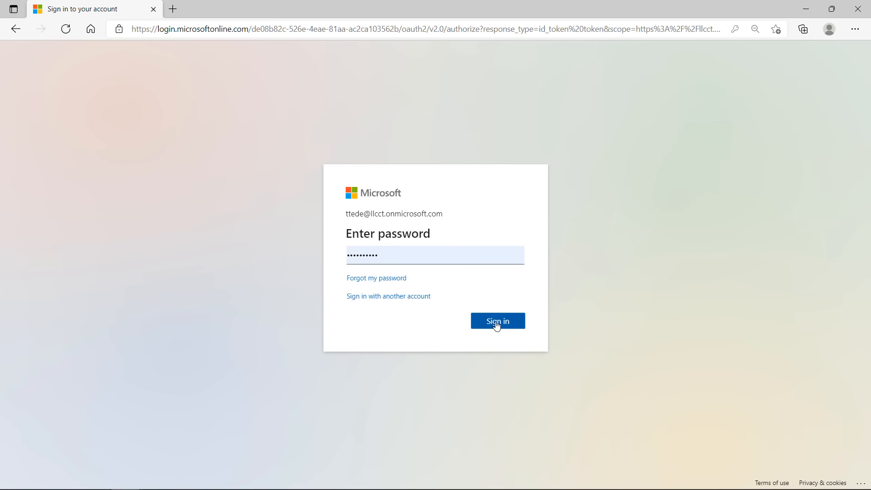
left_click(496, 323)
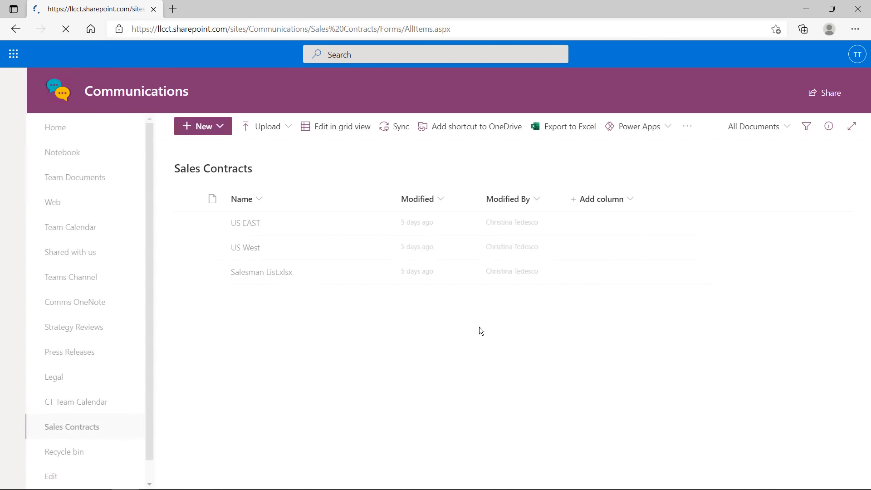
Sign out of Office 365, choosing the second account to sign out
left_click(853, 60)
left_click(848, 86)
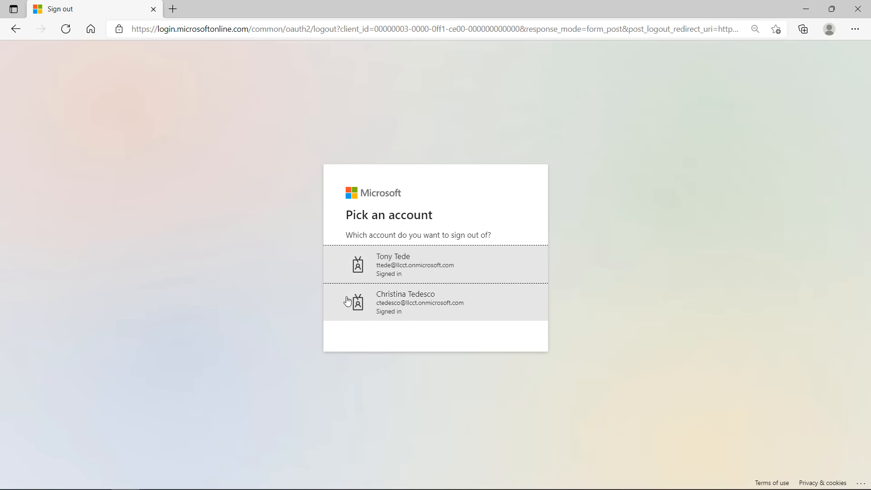
left_click(400, 316)
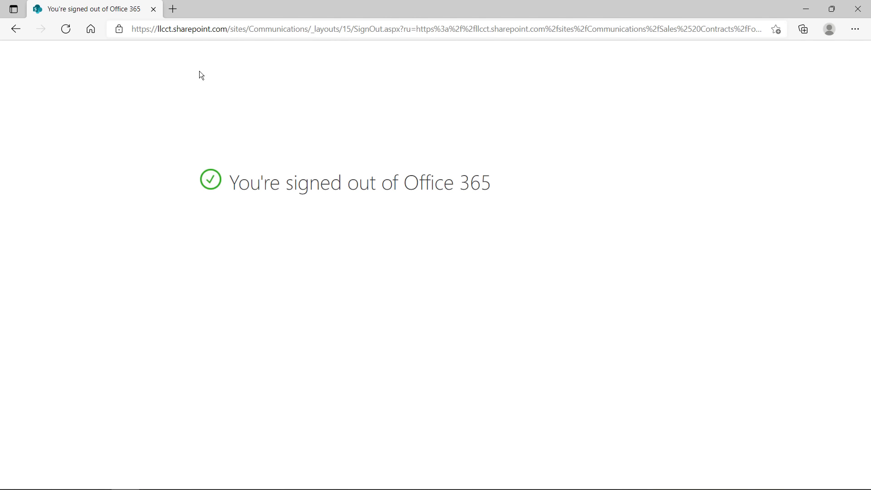
Reload CTSite, sign out again from the account menu, and close the browser
left_click(380, 29)
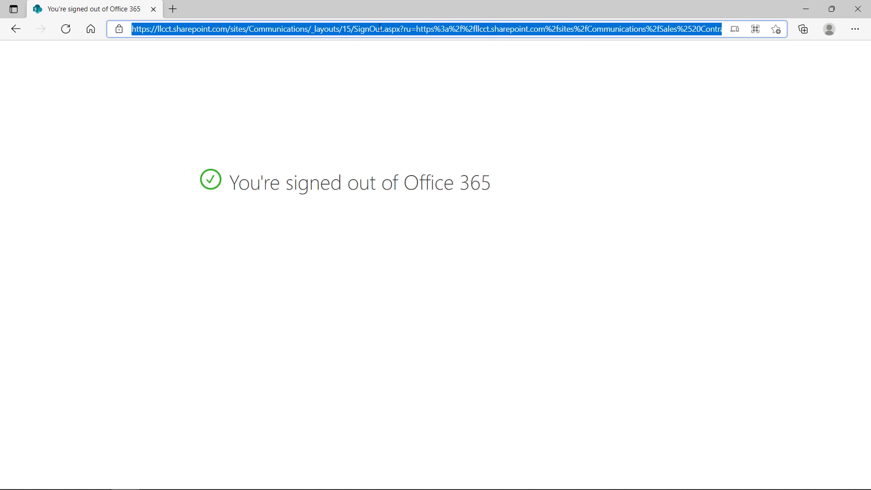
type("l")
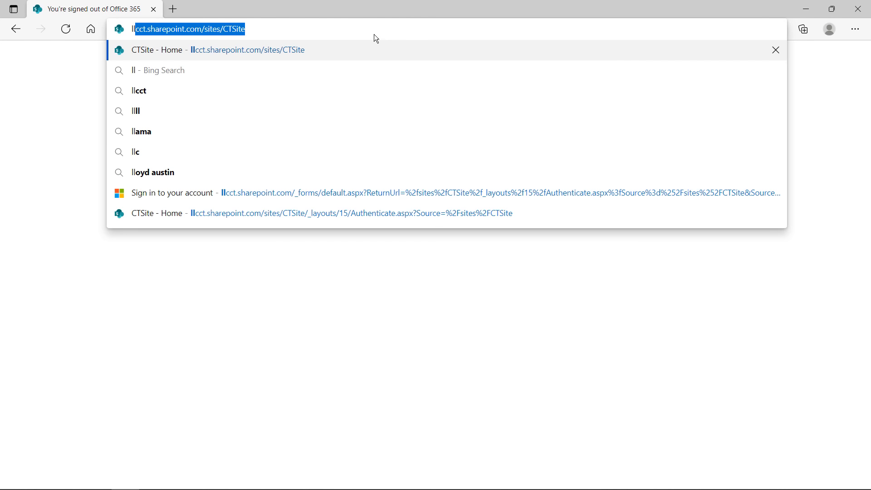
key("Return")
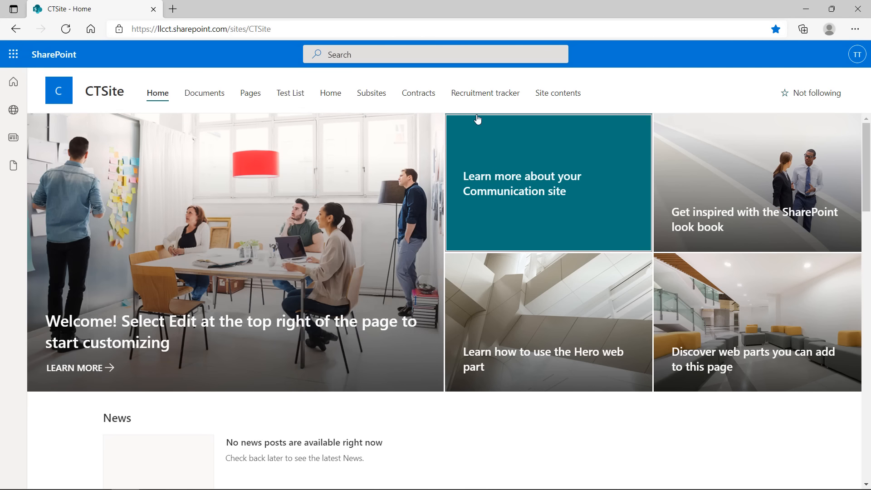
left_click(850, 59)
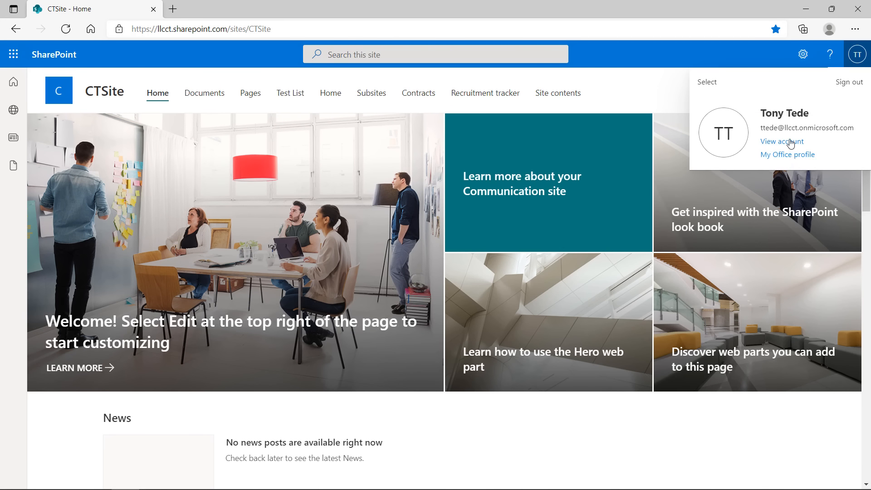
left_click(851, 88)
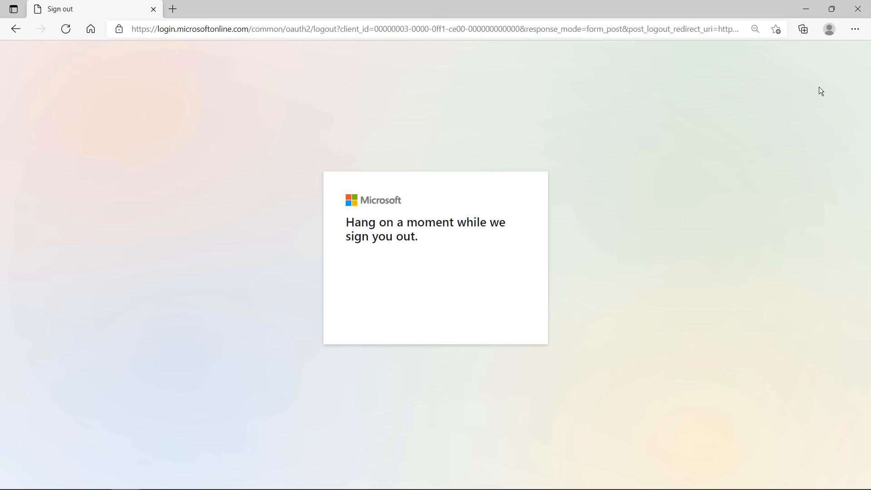
left_click(858, 9)
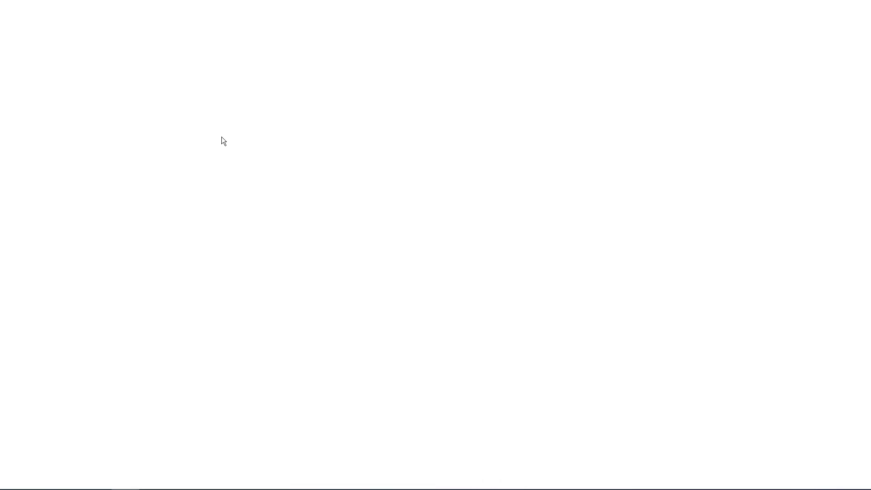
Load the CTSite site and sign in with the second listed account
left_click(218, 30)
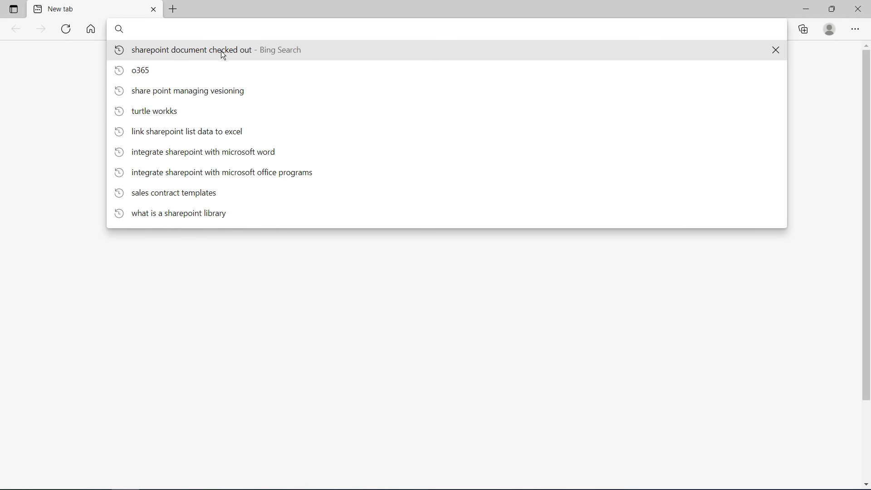
type("ll")
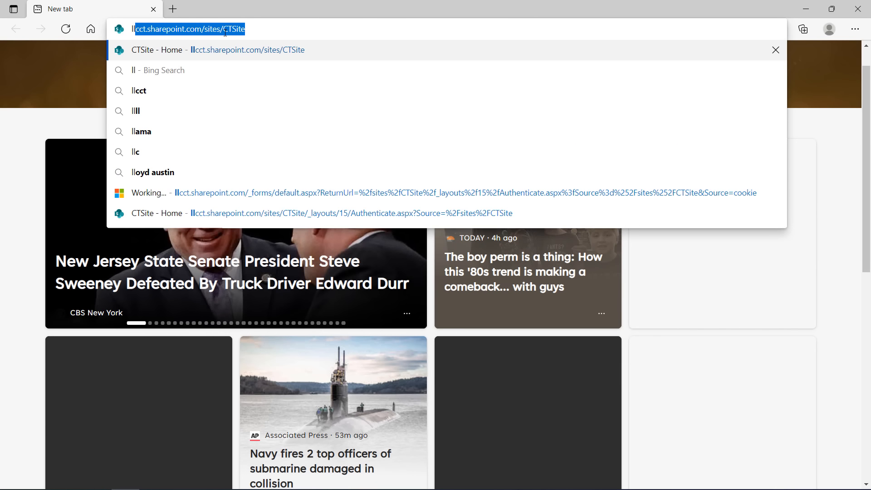
key("Return")
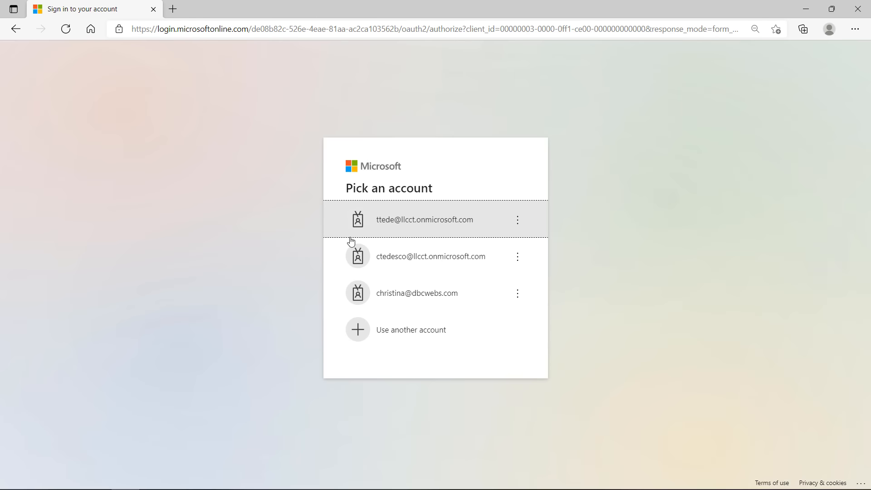
left_click(397, 255)
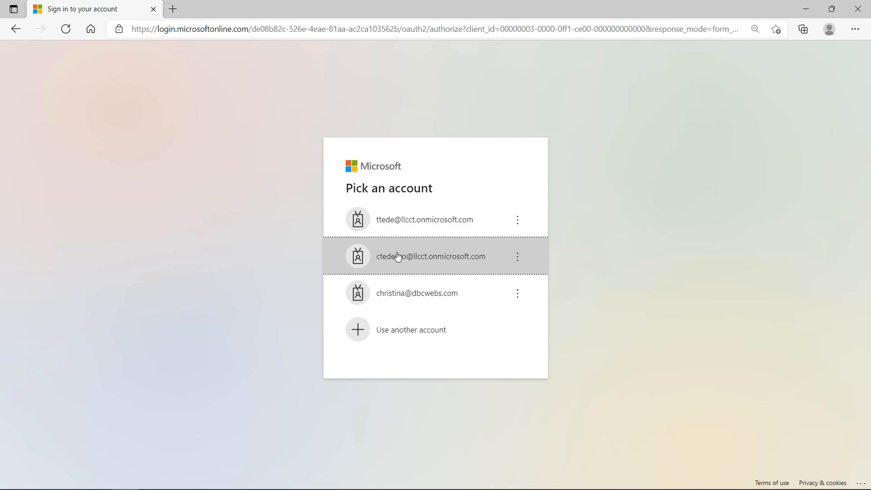
left_click(481, 311)
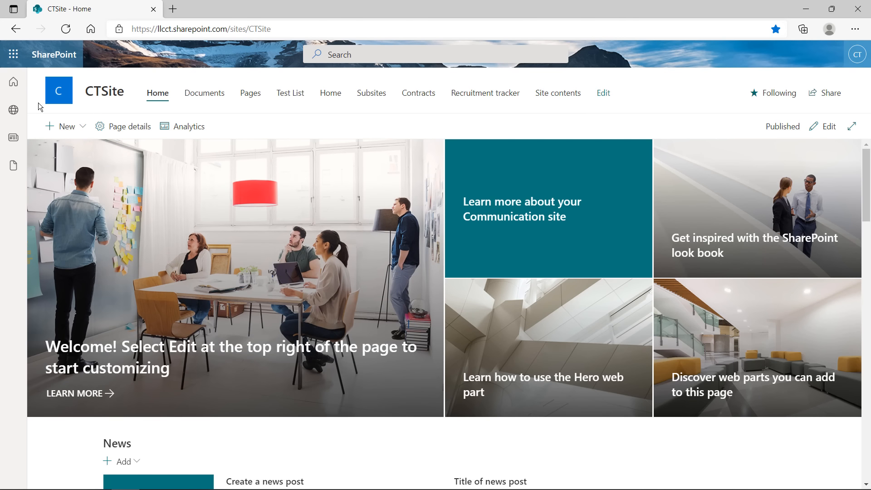
Open Communications > Sales Contracts library and open Salesman List.xlsx for editing
left_click(15, 85)
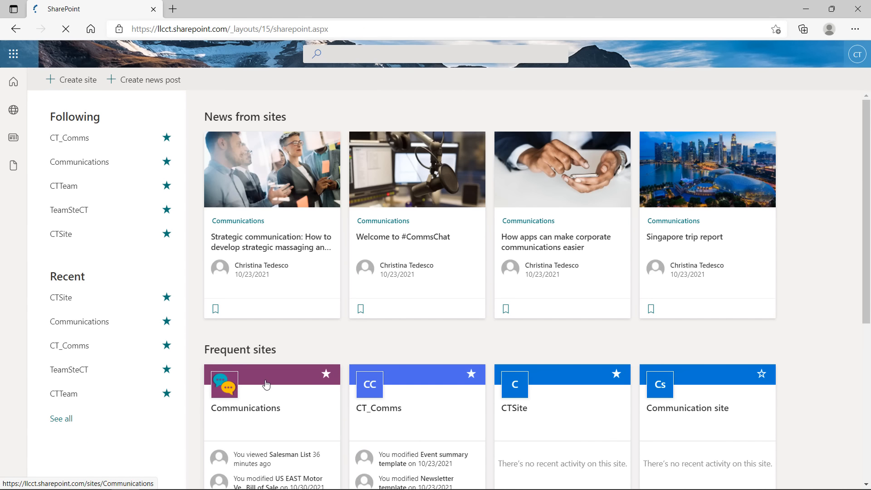
left_click(266, 384)
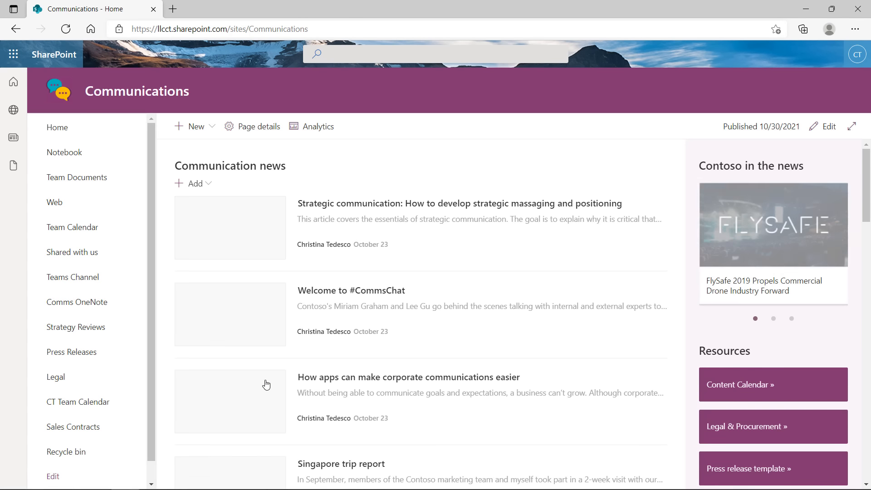
left_click(74, 431)
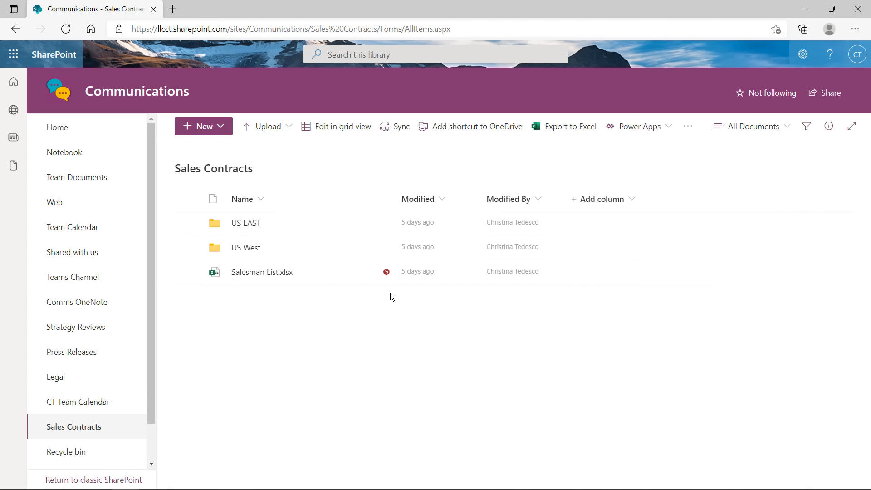
mouse_move(349, 274)
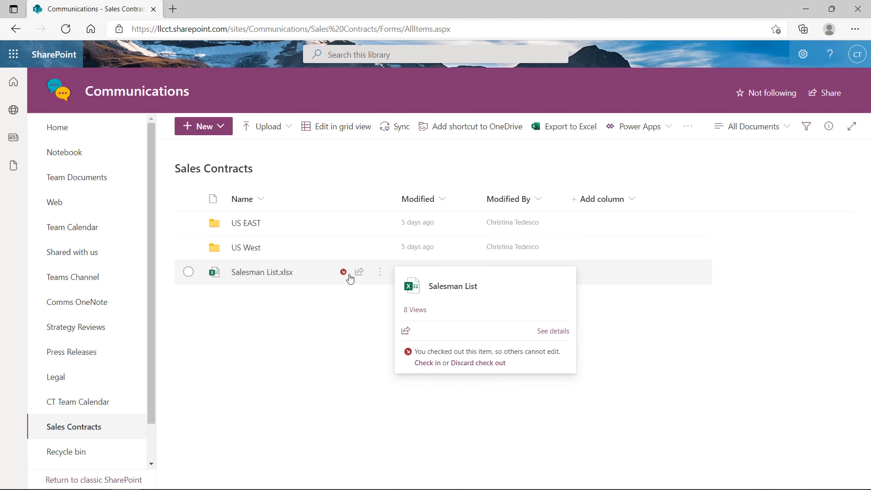
left_click(276, 273)
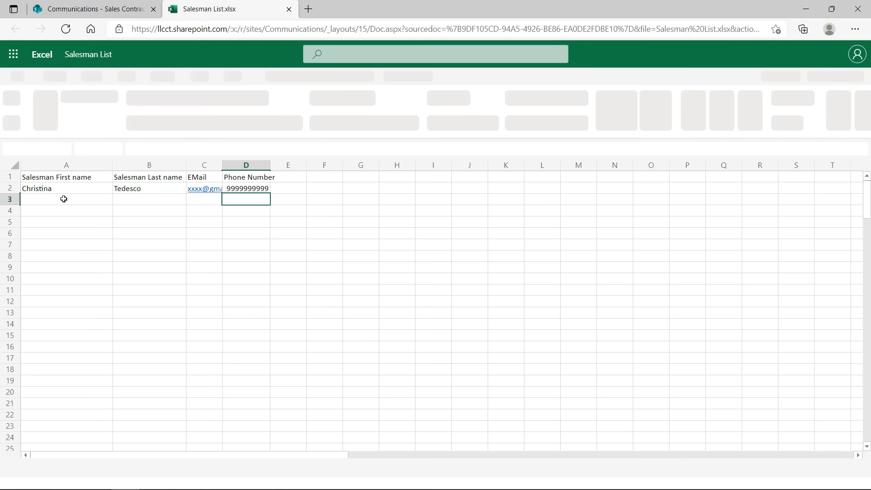
Enter the new salesman's first name in A3 and last name in B3
left_click(64, 199)
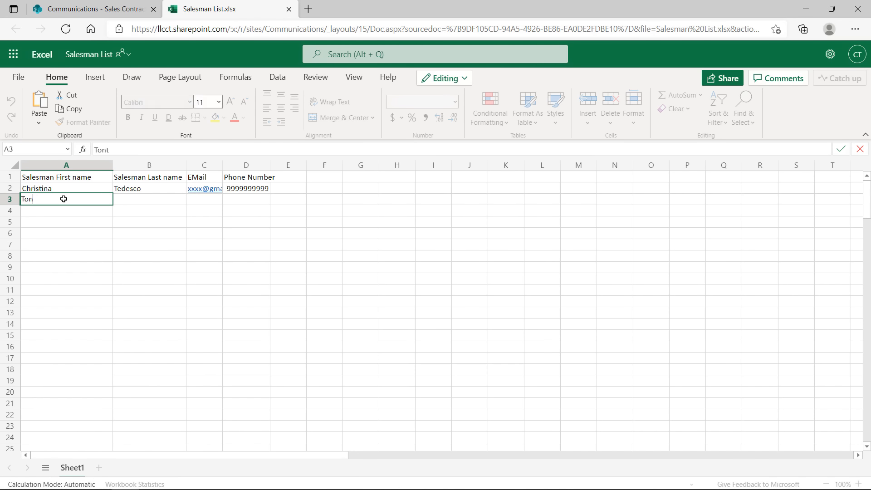
key("Return")
key("Up")
key("Right")
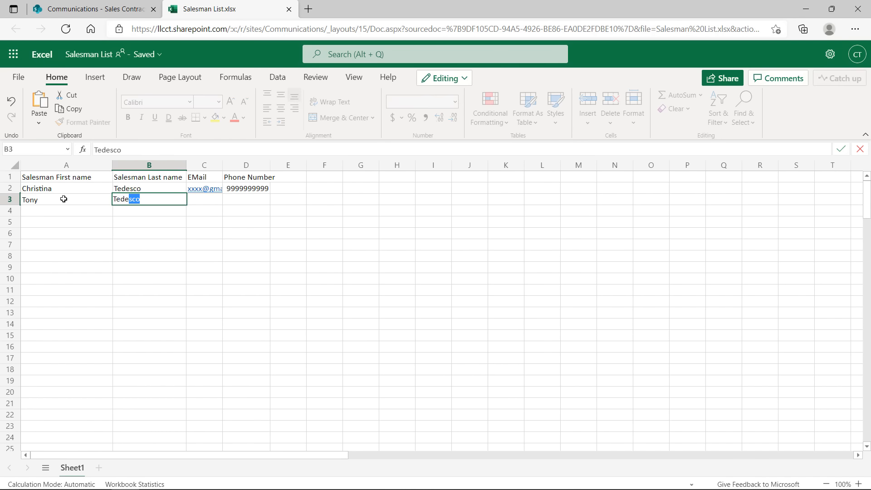
key("Tab")
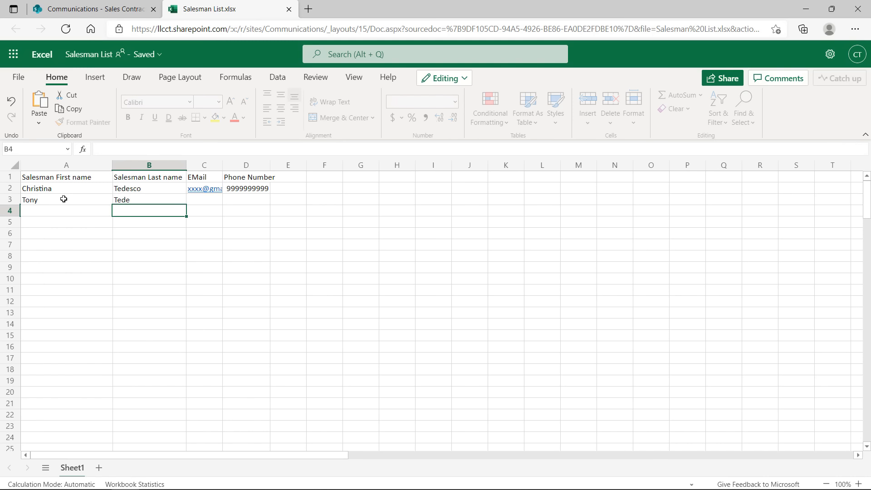
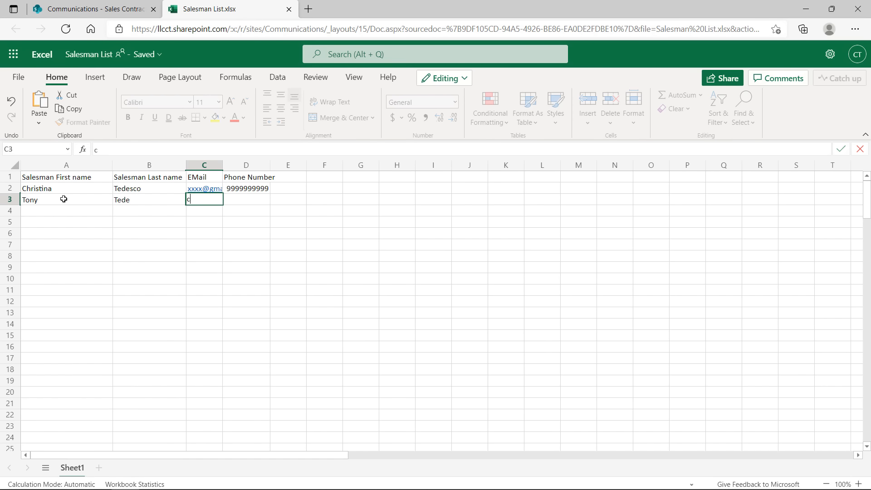
Fill in the salesman's e-mail address in C3 and phone number in D3
key("Return")
key("Up")
key("Right")
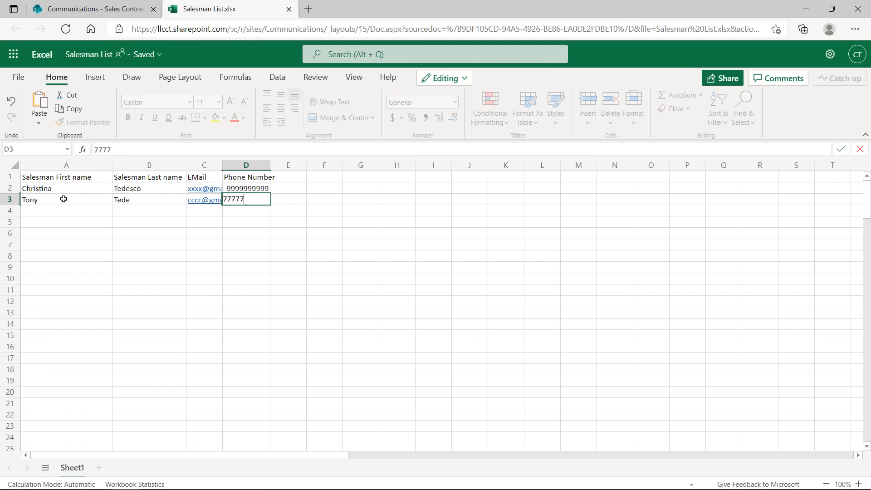
key("Return")
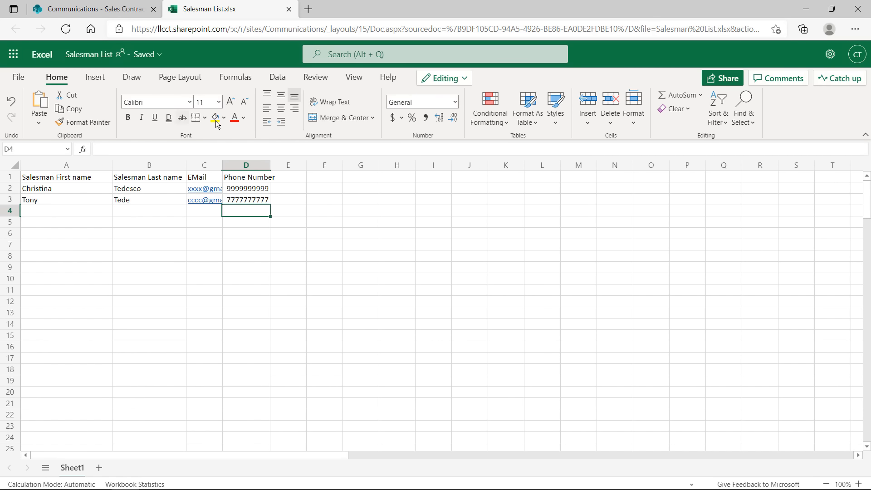
Close the workbook and review Salesman List.xlsx's 8 views statistics panel
left_click(289, 10)
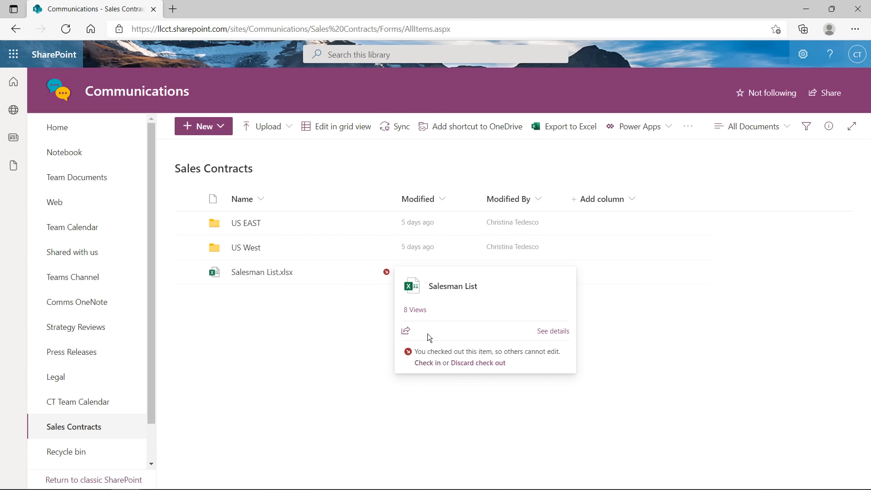
left_click(415, 310)
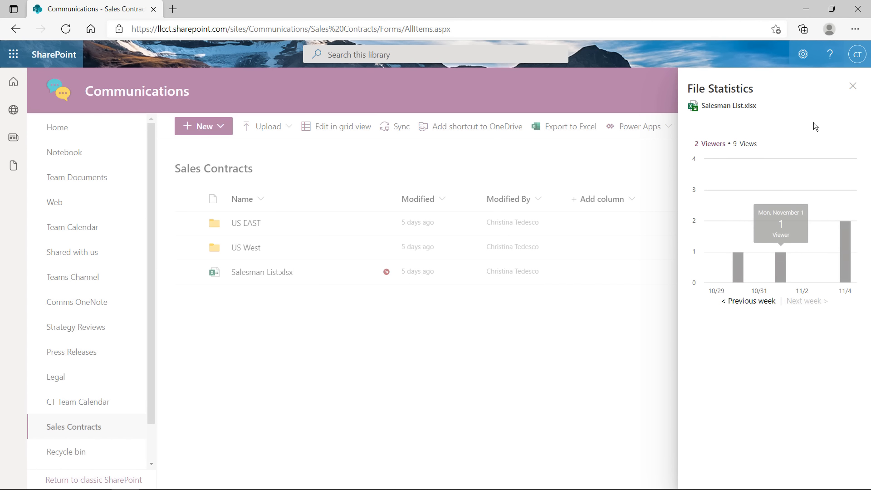
left_click(853, 86)
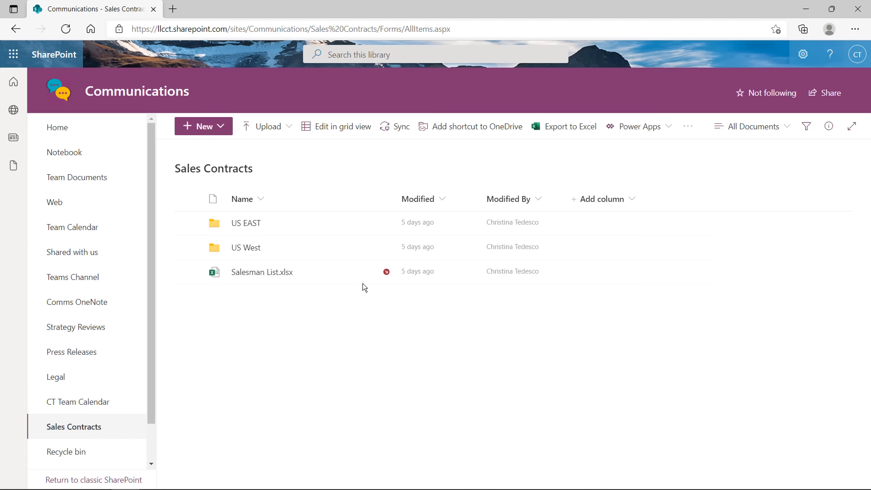
Open Salesman List.xlsx's details pane, scroll through its information, and close it
mouse_move(384, 282)
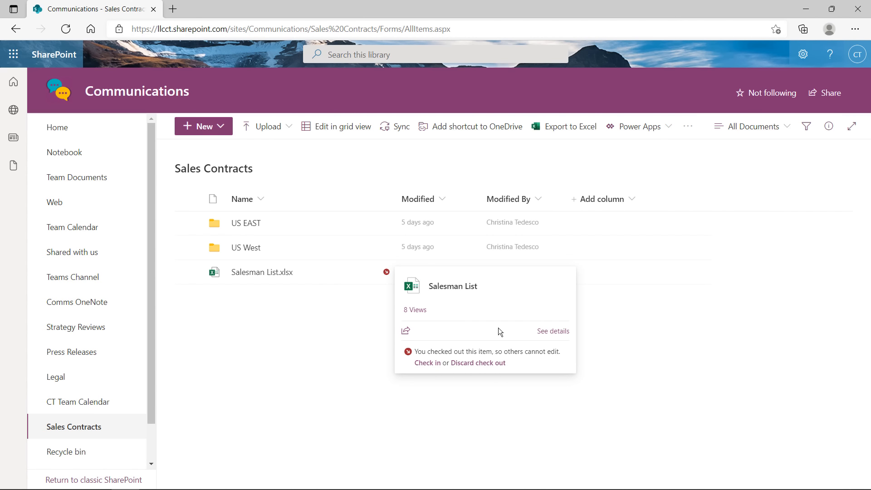
left_click(560, 334)
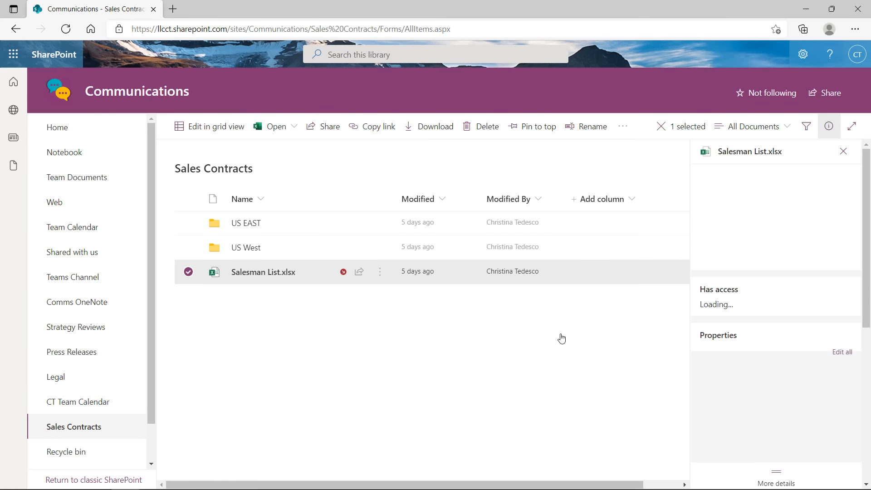
scroll(787, 333, "down", 5)
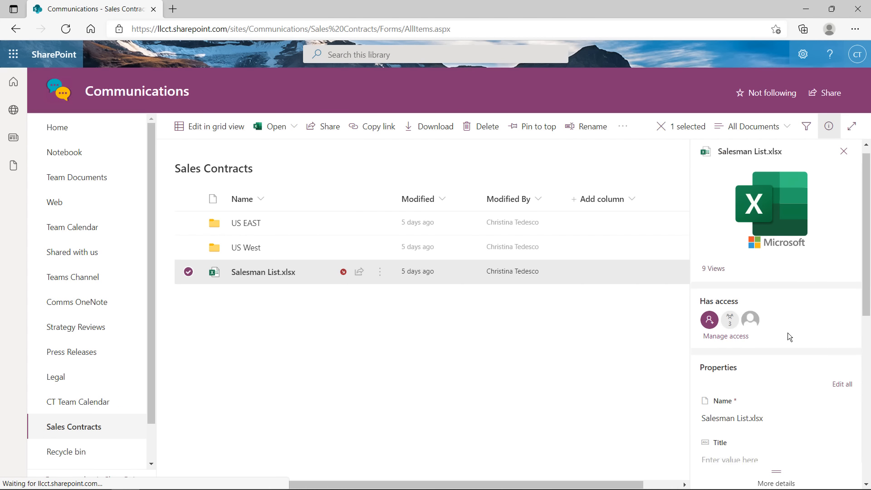
scroll(781, 257, "down", 5)
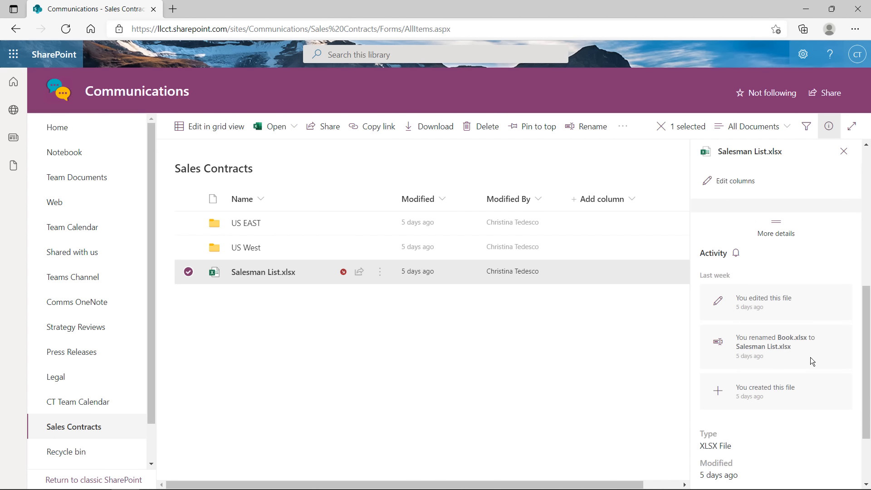
scroll(800, 341, "up", 1)
scroll(797, 350, "down", 1)
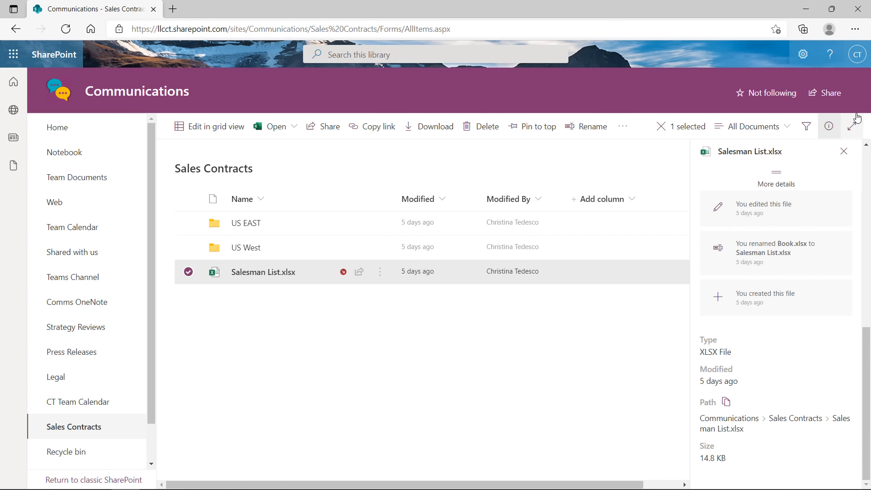
left_click(843, 151)
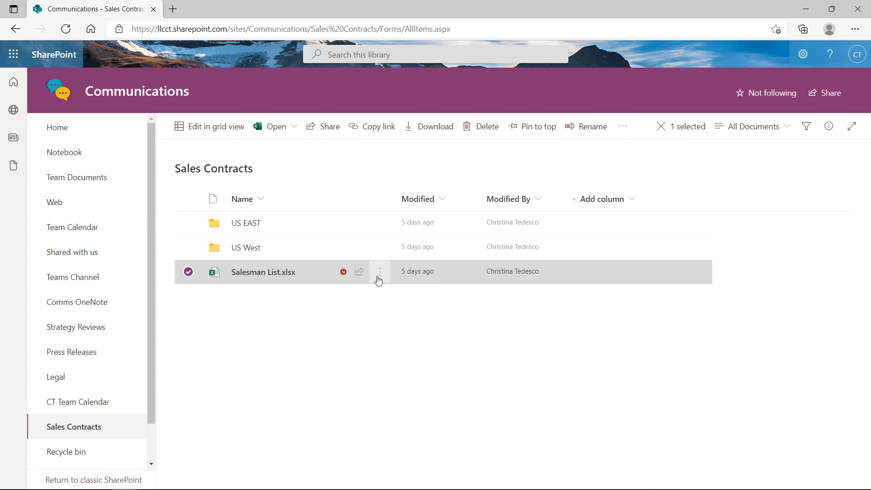
mouse_move(379, 281)
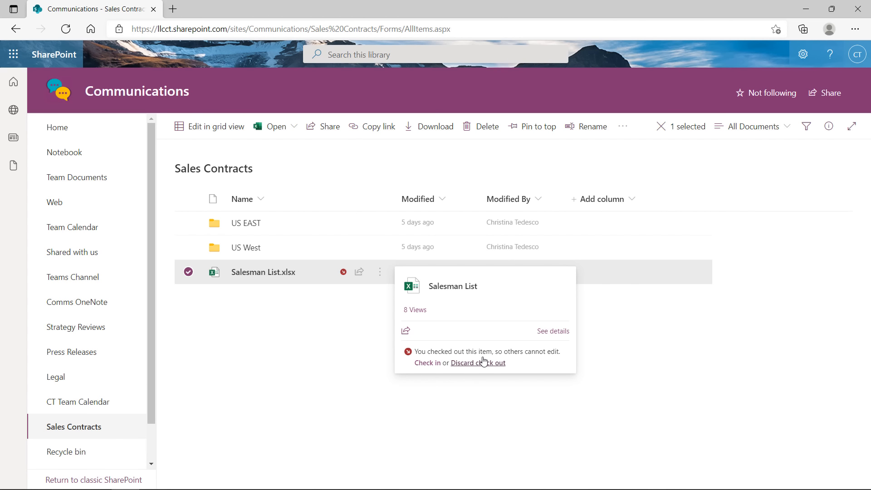
Cancel discarding the check-out, then check in Salesman List.xlsx with the comment 'A'
left_click(471, 366)
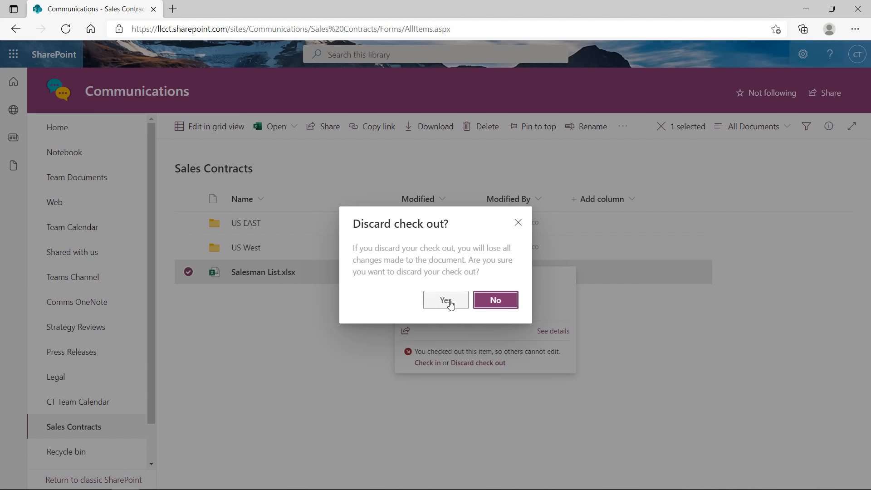
left_click(518, 224)
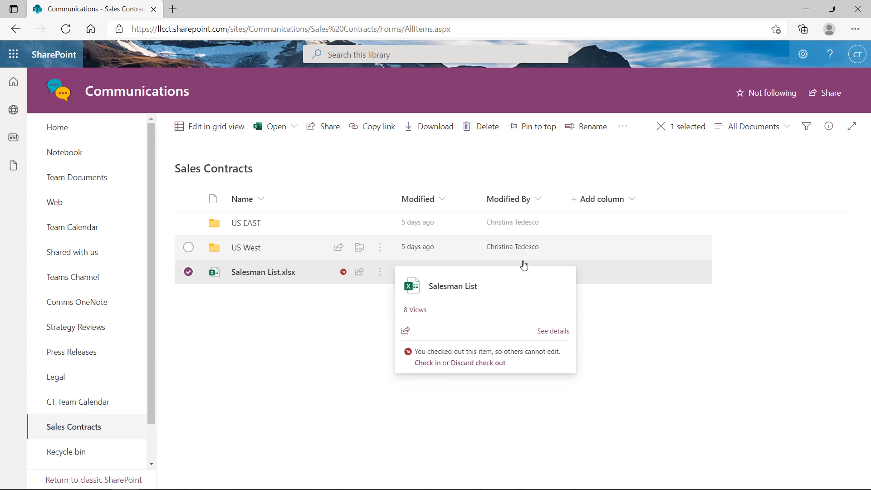
left_click(428, 363)
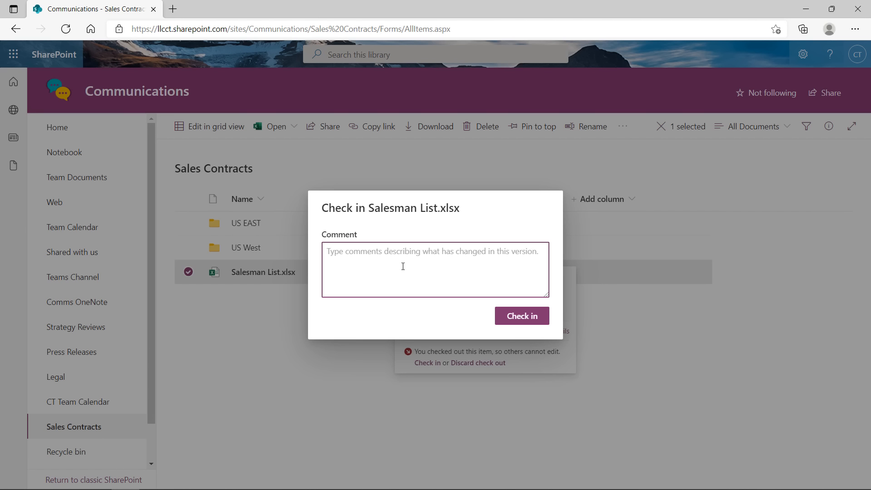
type("Added in Tony to list.")
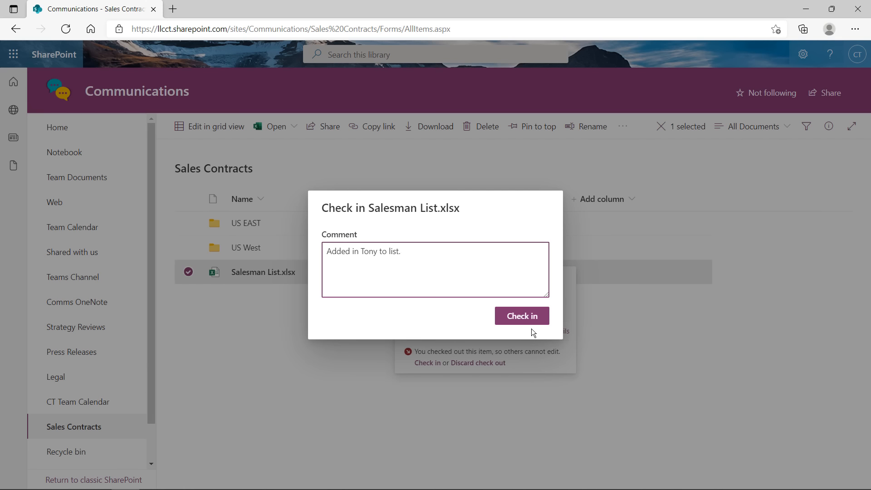
left_click(525, 320)
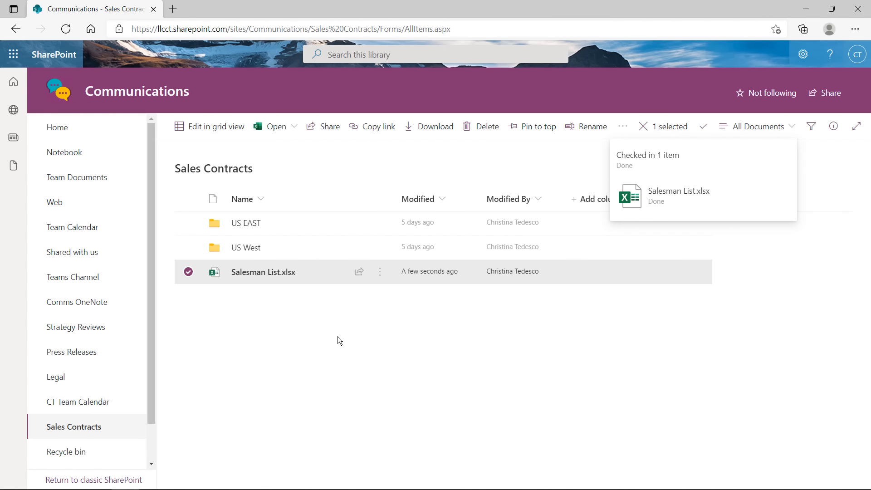
mouse_move(348, 274)
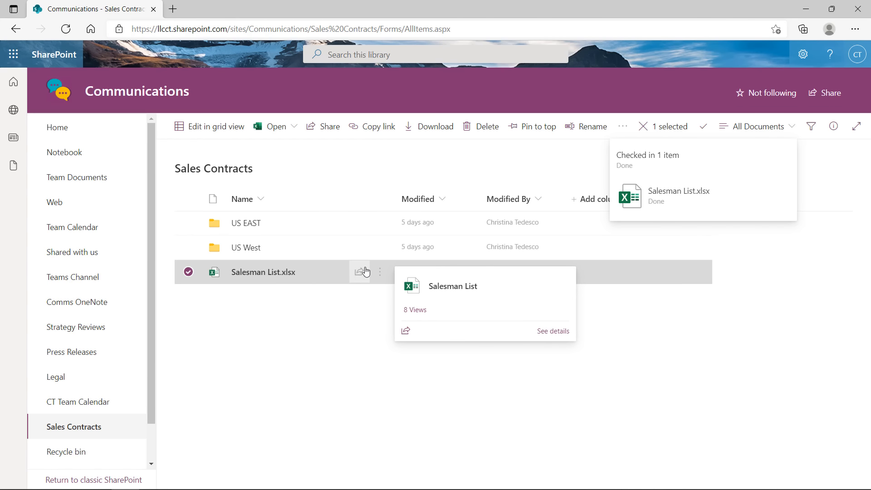
left_click(380, 278)
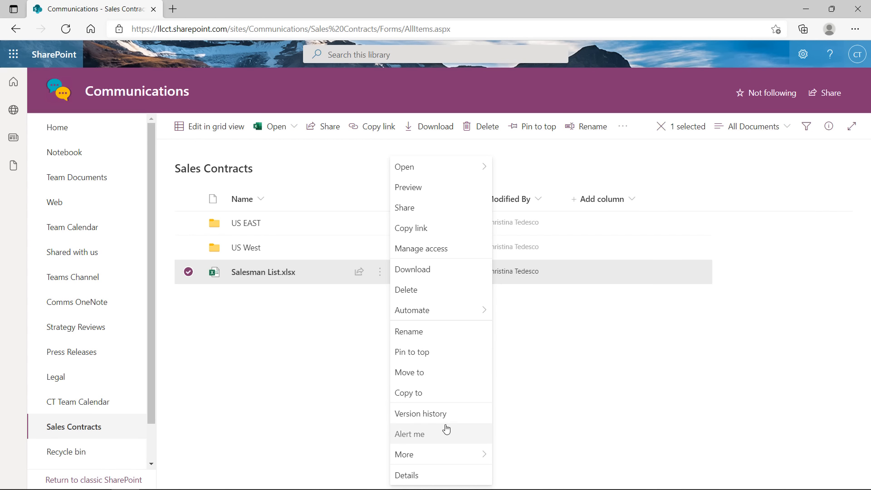
left_click(442, 413)
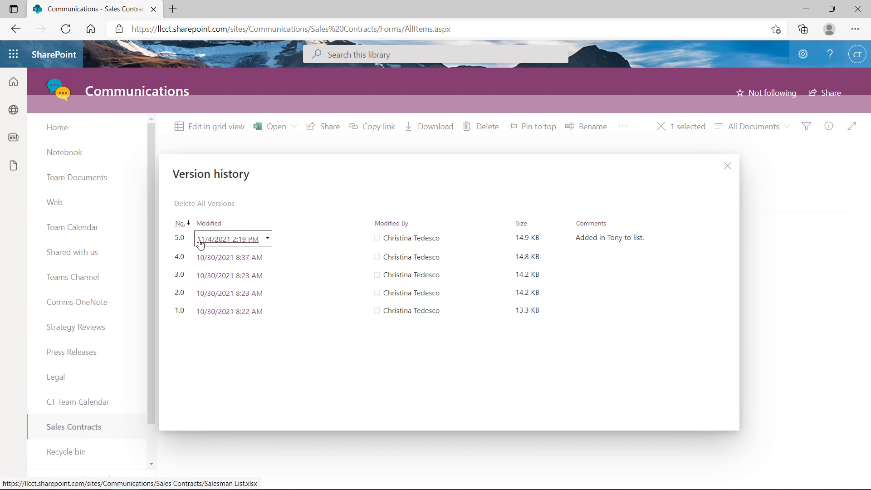
mouse_move(204, 245)
left_click(728, 172)
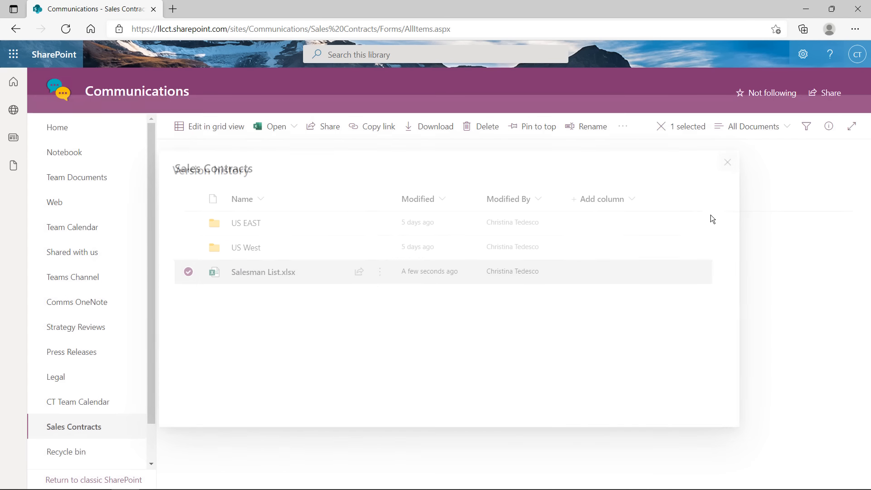
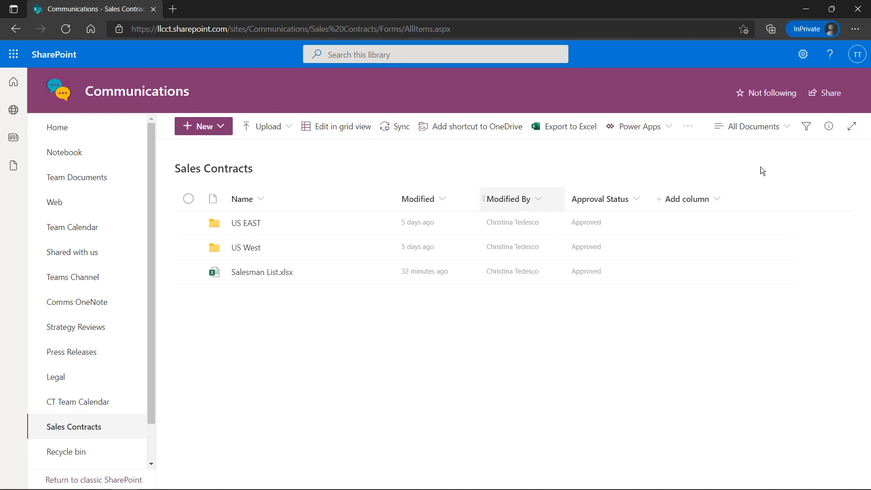
Sign out of the current account and close the signed-out private window
left_click(856, 54)
left_click(842, 76)
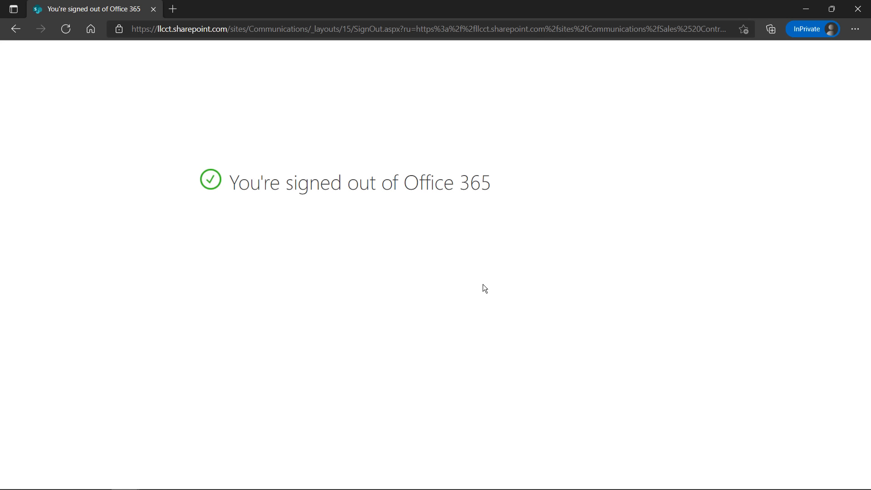
left_click(858, 9)
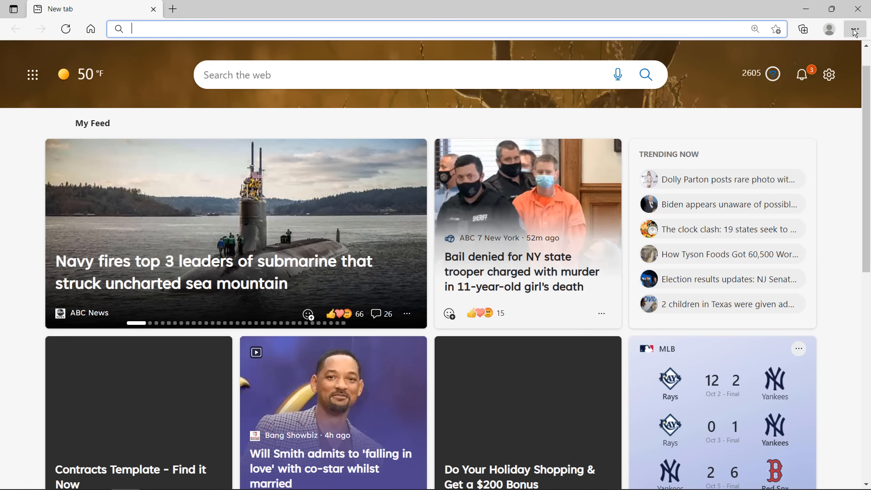
In a new InPrivate window, sign in with the second account's e-mail and stay signed in
left_click(854, 30)
left_click(772, 85)
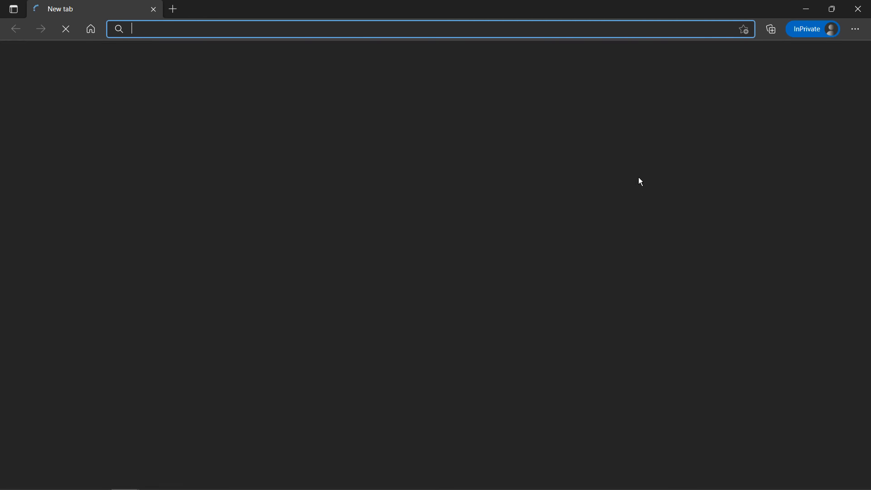
left_click(484, 309)
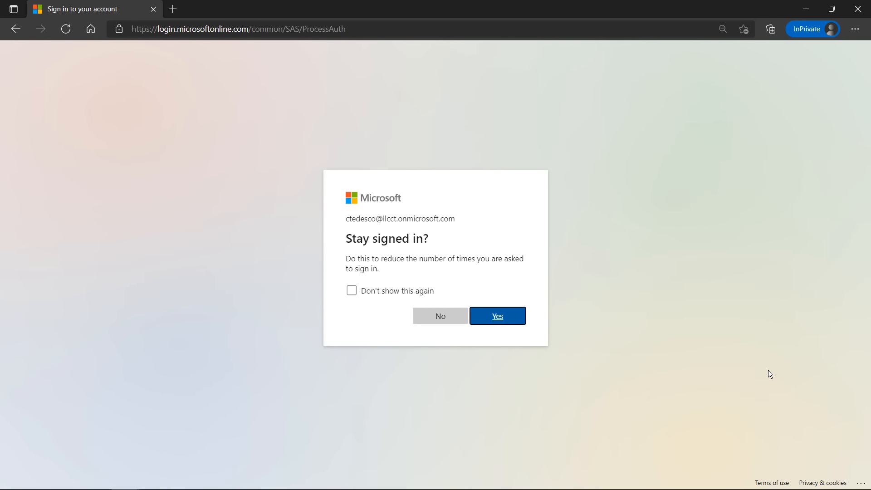
left_click(481, 319)
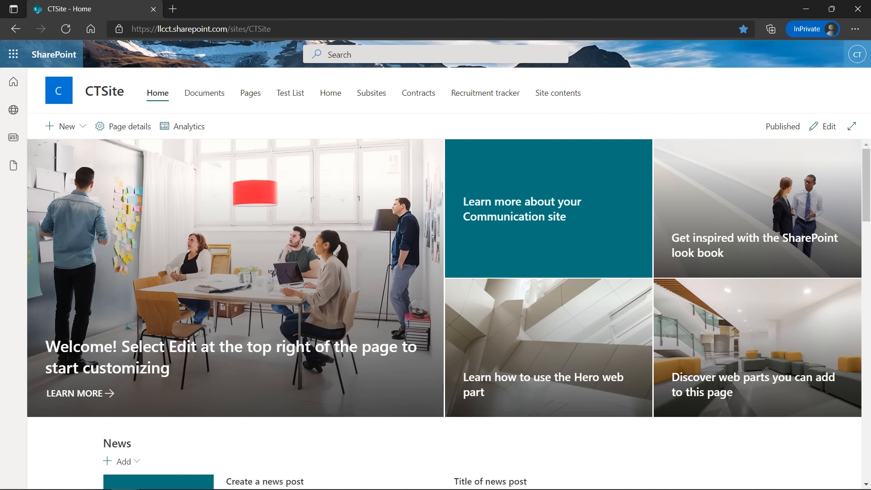
Go from the SharePoint start page to the Communications site's Sales Contracts library
left_click(14, 90)
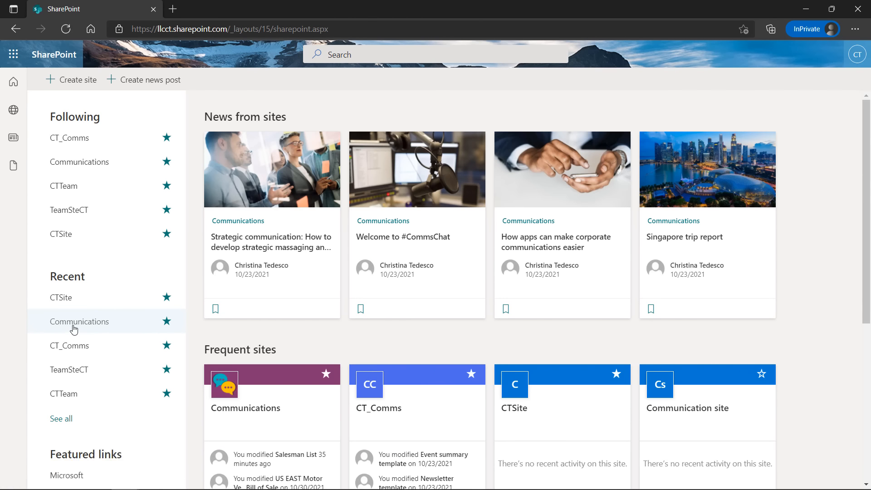
left_click(273, 406)
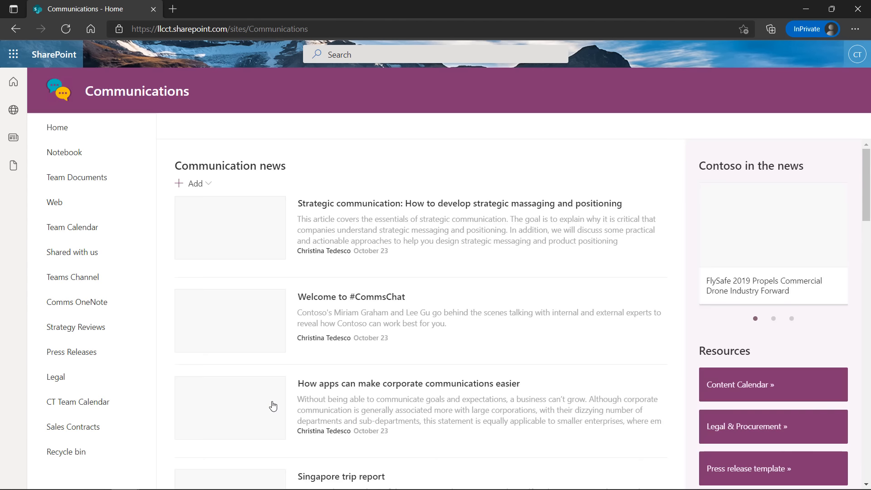
left_click(73, 426)
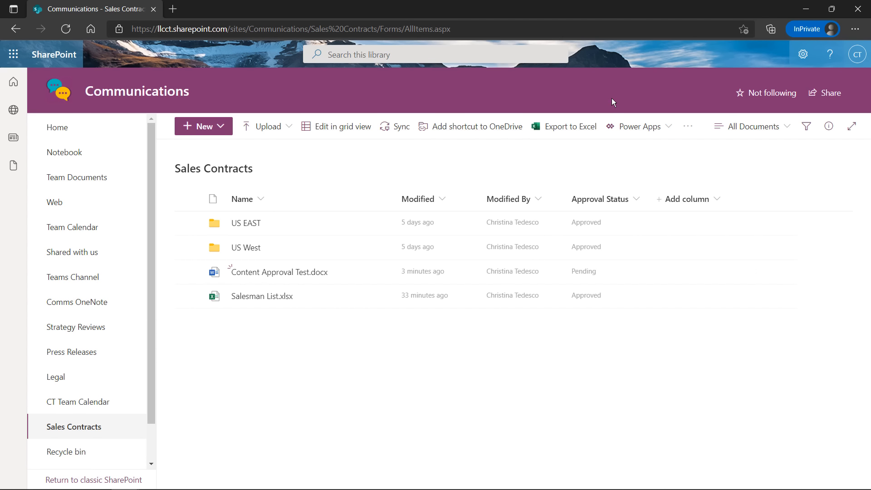
Browse the library's extra commands, then select Content Approval Test.docx and show its more actions
left_click(688, 130)
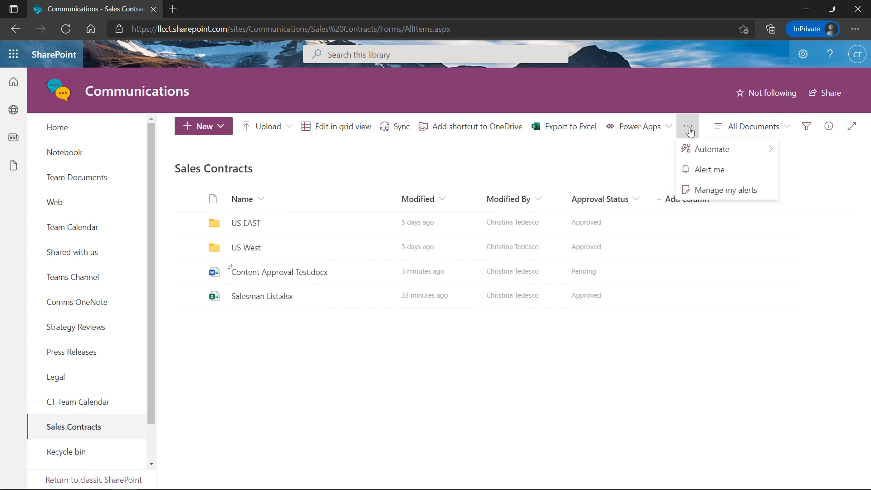
mouse_move(737, 153)
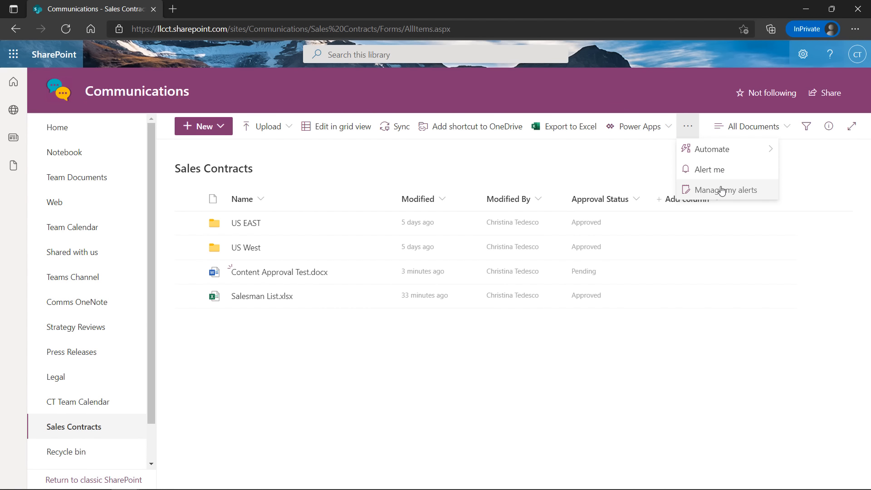
left_click(663, 133)
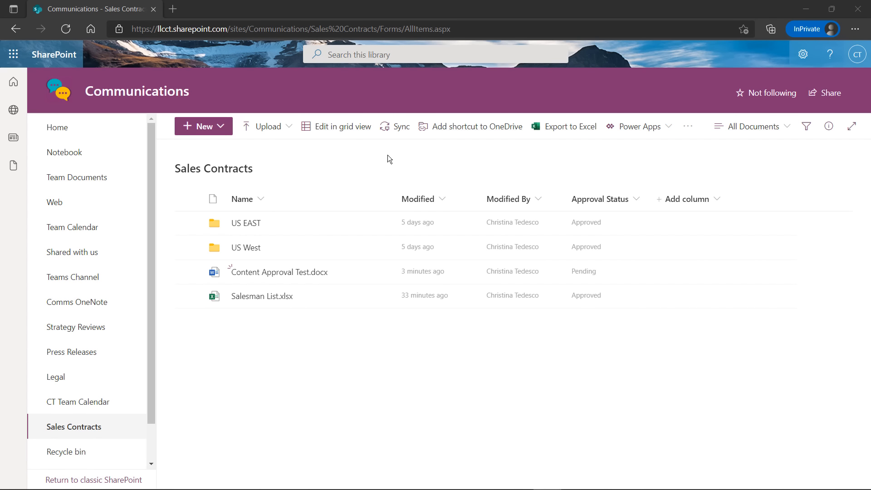
left_click(188, 274)
left_click(622, 126)
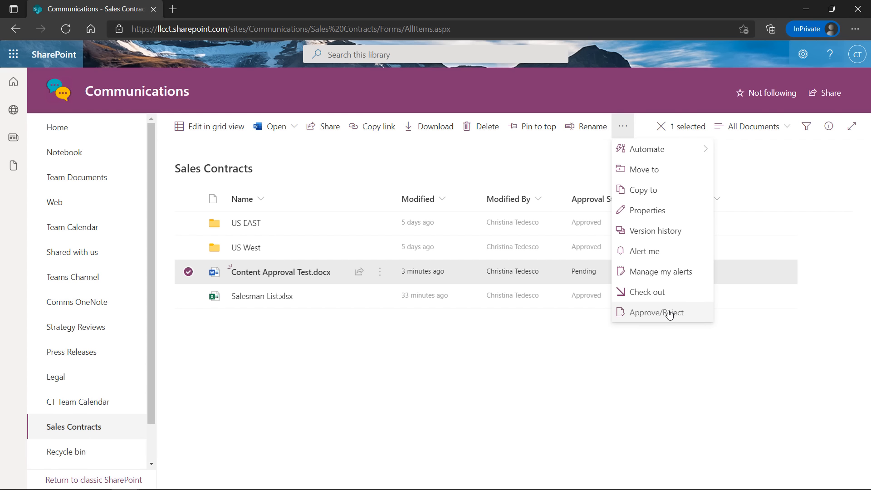
Set Content Approval Test.docx to Approved with the comment 'Doc approved'
left_click(666, 315)
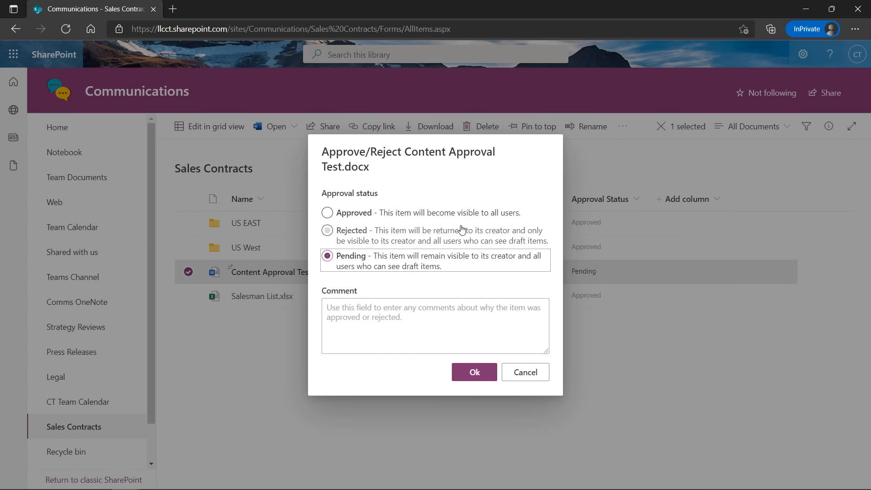
left_click(390, 217)
left_click(448, 327)
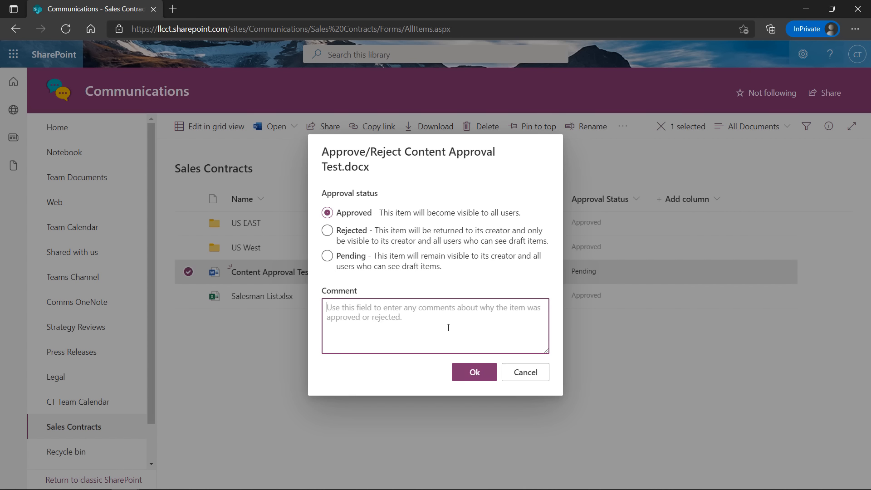
type("Doc")
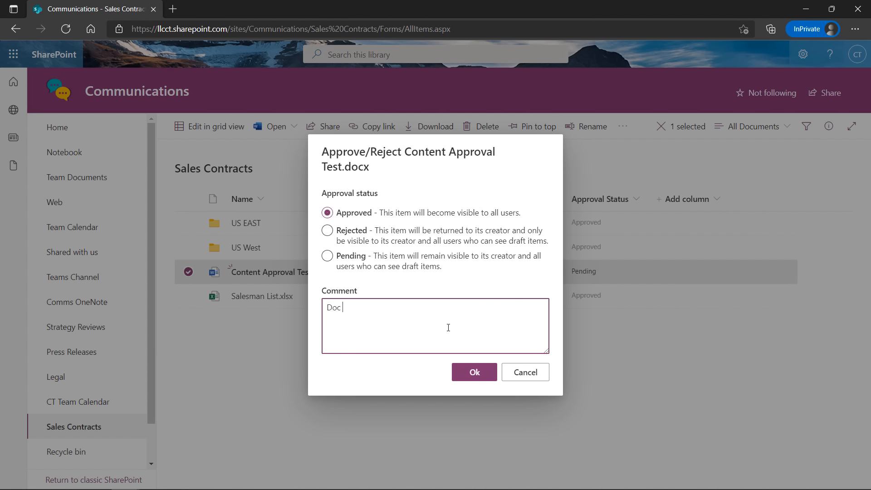
type(" approved")
left_click(469, 374)
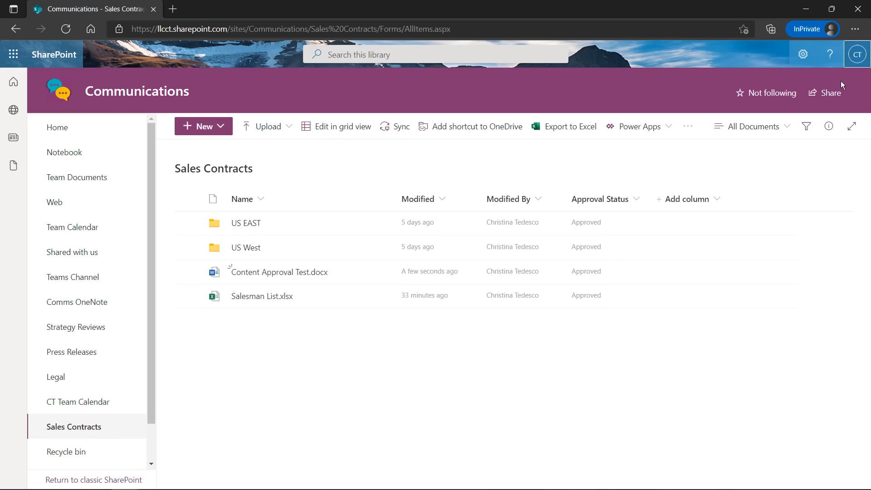
Sign the approving account out and close its private window
left_click(856, 55)
left_click(855, 92)
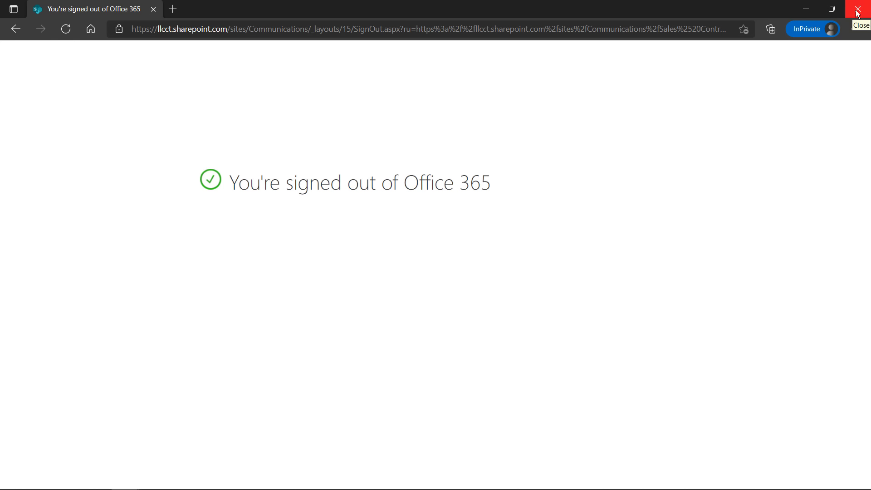
left_click(858, 8)
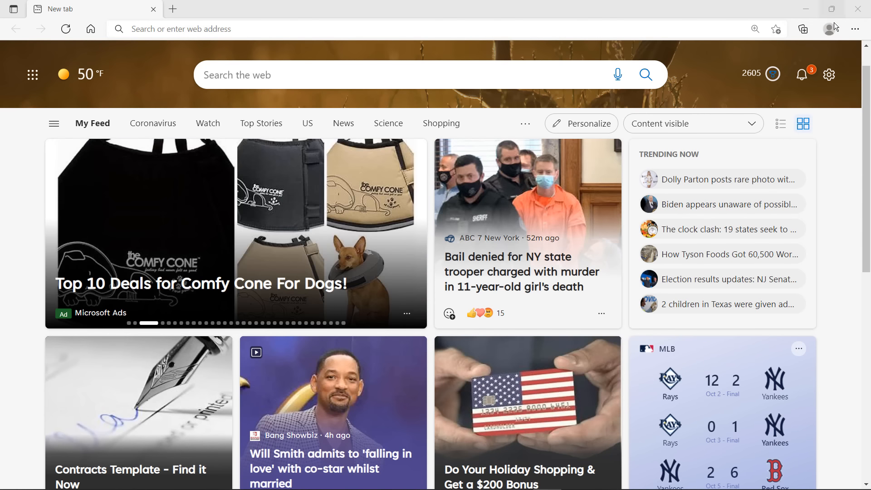
Open a new InPrivate window and go to the suggested CTSite address
left_click(854, 29)
left_click(750, 83)
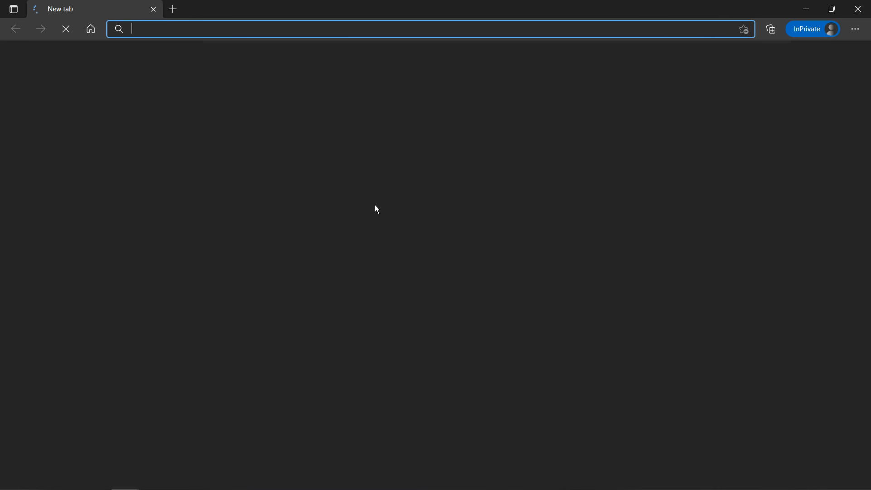
type("ll")
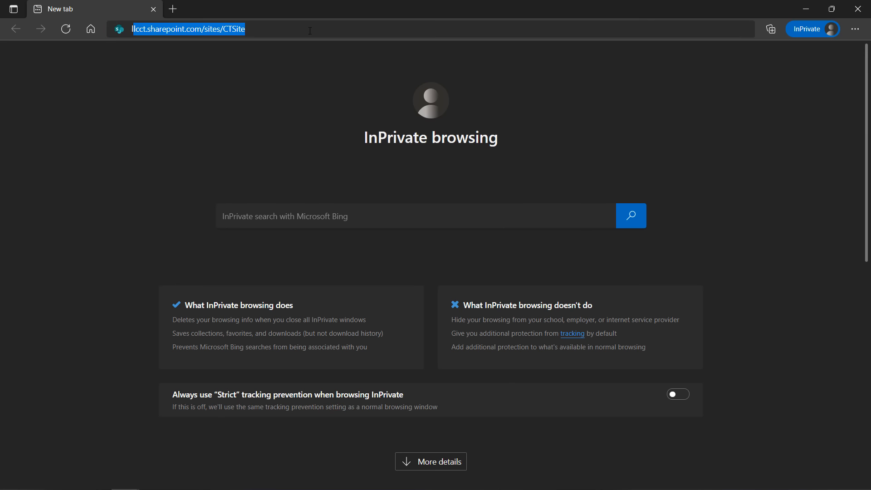
key("Return")
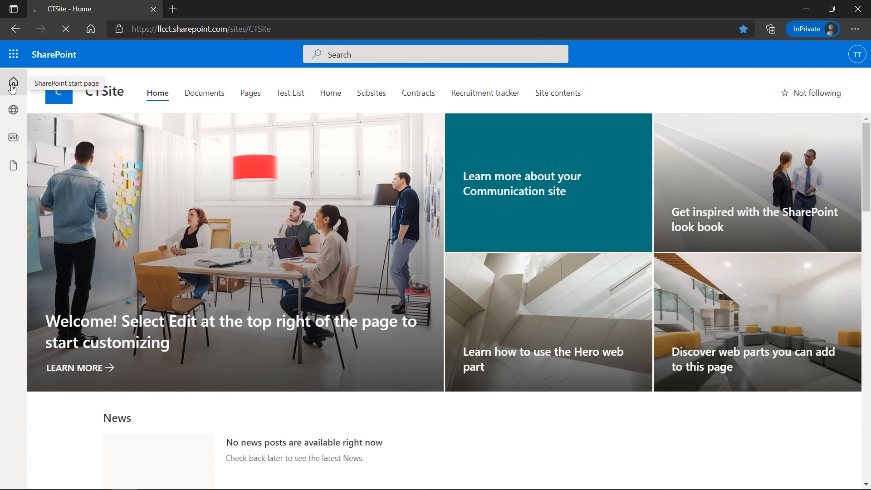
As the original user, open Communications' Sales Contracts and check Content Approval Test.docx shows Approved
left_click(13, 84)
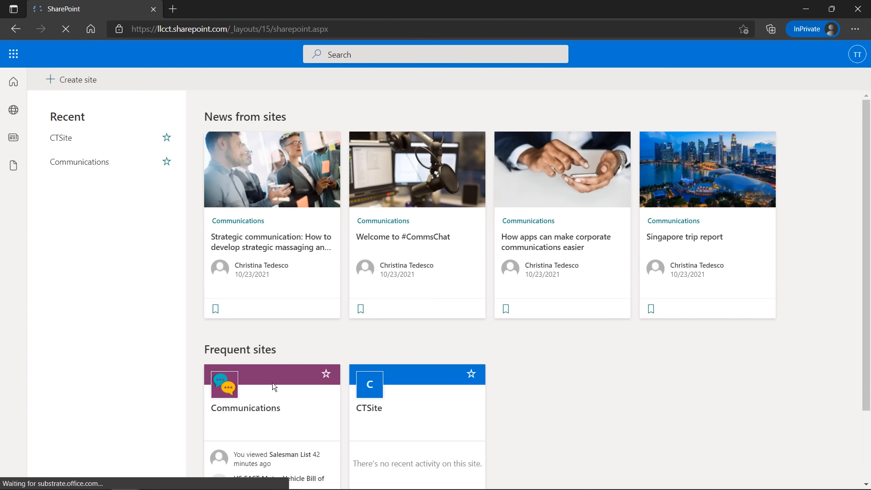
left_click(272, 386)
left_click(74, 427)
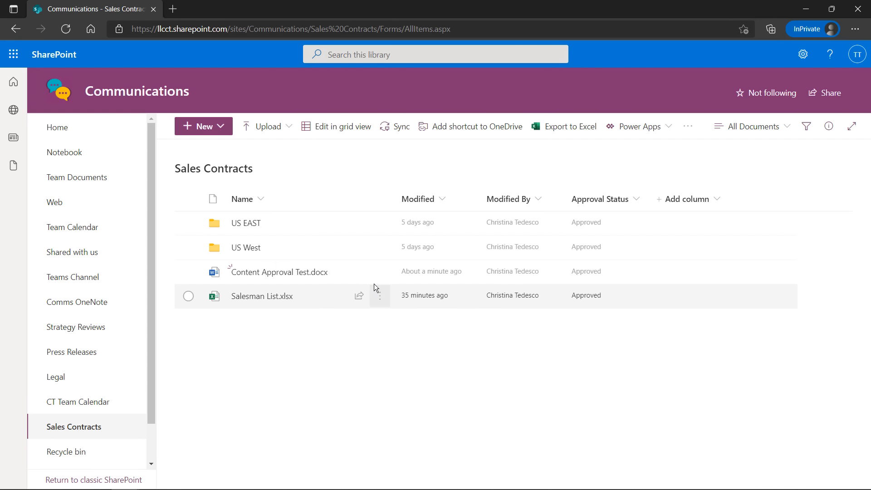
mouse_move(347, 276)
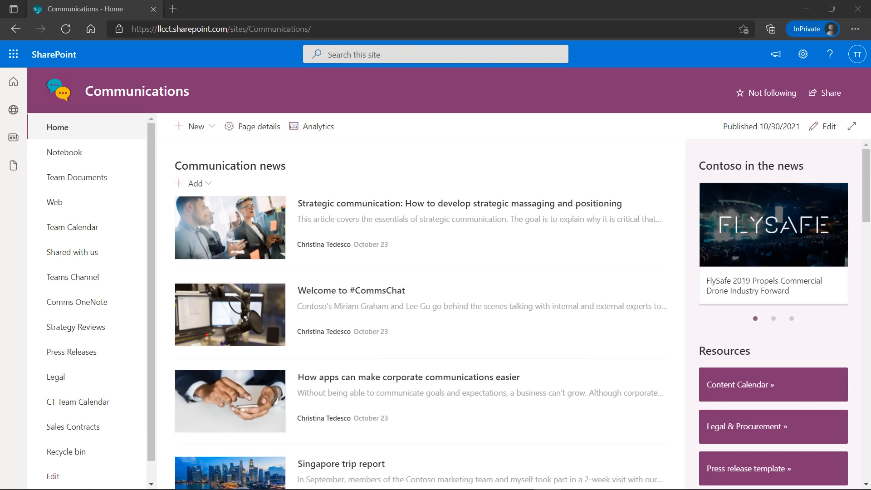
Reopen Sales Contracts from the Communications left navigation
left_click(78, 427)
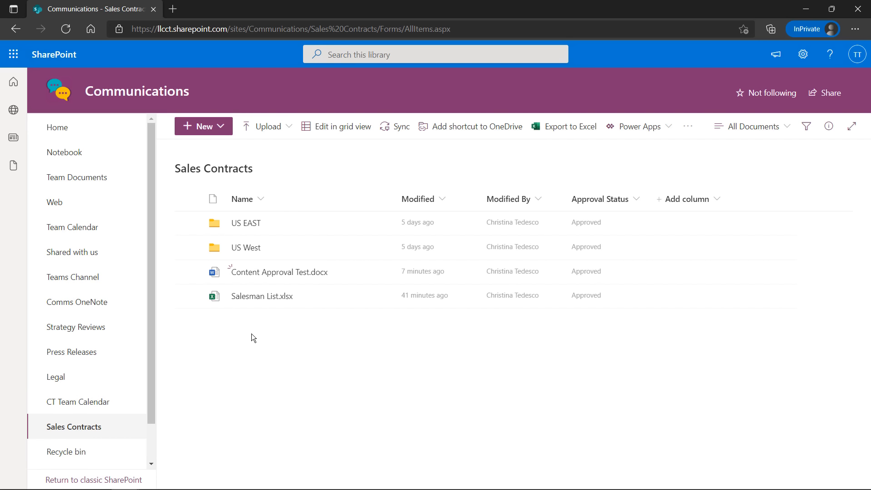
Select Content Approval Test.docx and delete it, confirming the move to the recycle bin
left_click(188, 271)
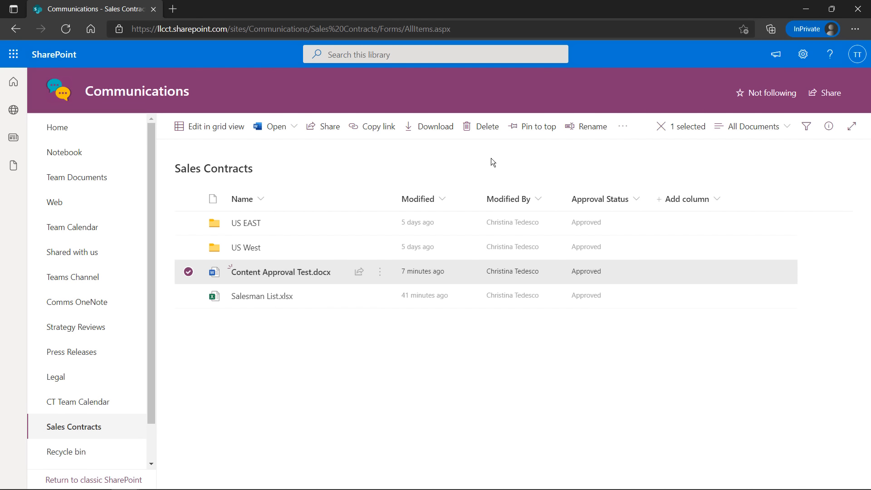
left_click(480, 132)
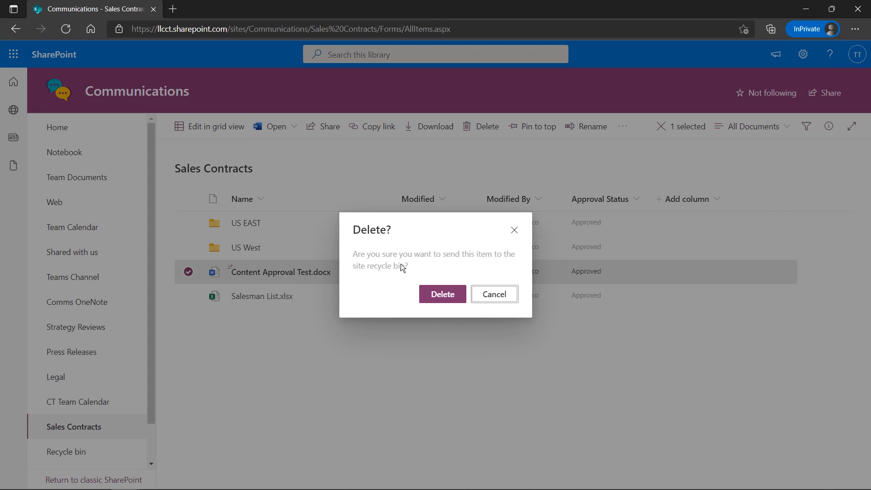
left_click(440, 294)
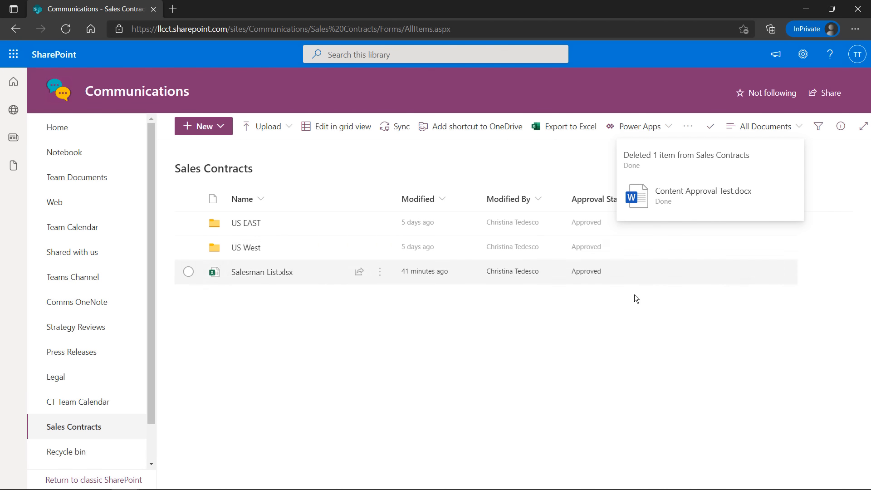
Choose Site contents from the Settings gear menu
left_click(803, 54)
left_click(713, 161)
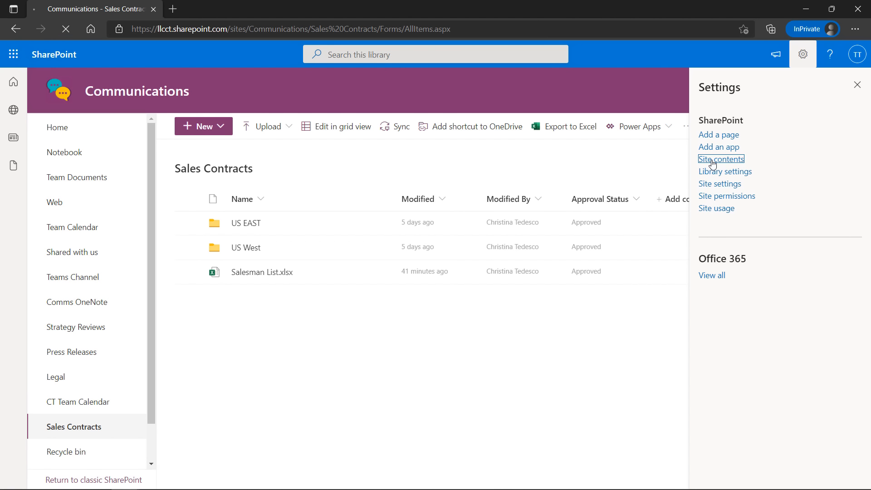
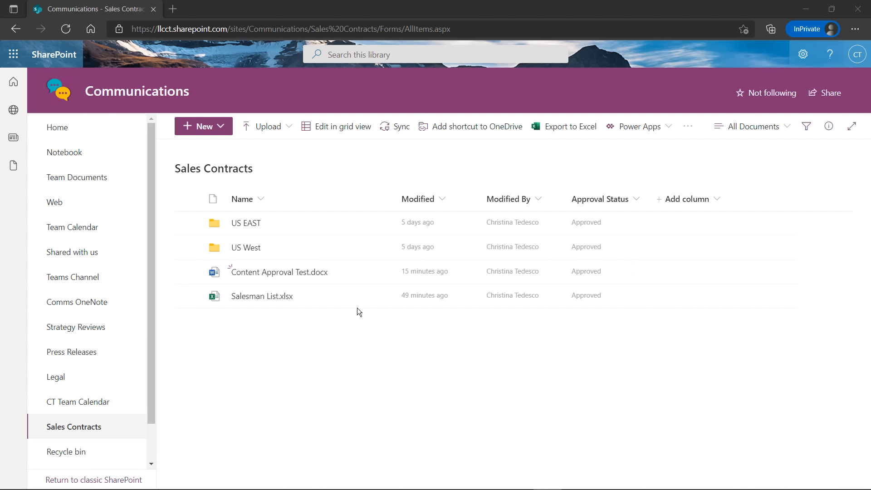
Check the action menus for the US West folder and Content Approval Test.docx, then clear the selection
mouse_move(381, 273)
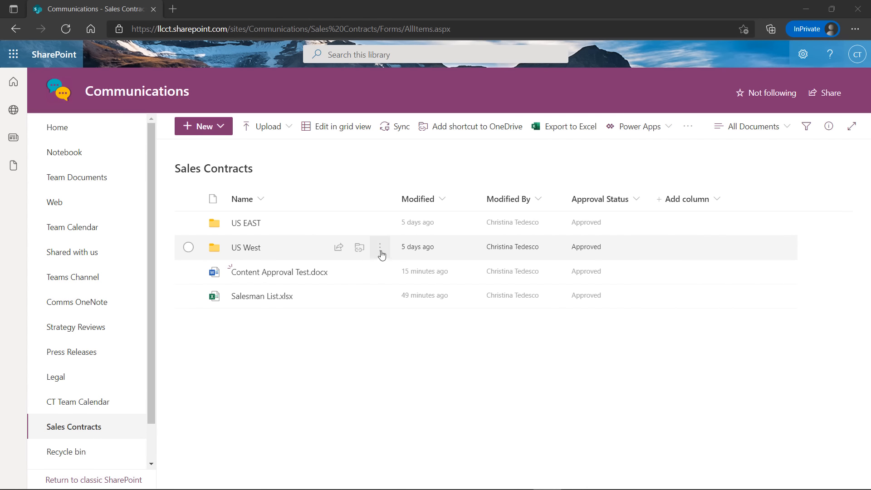
left_click(380, 249)
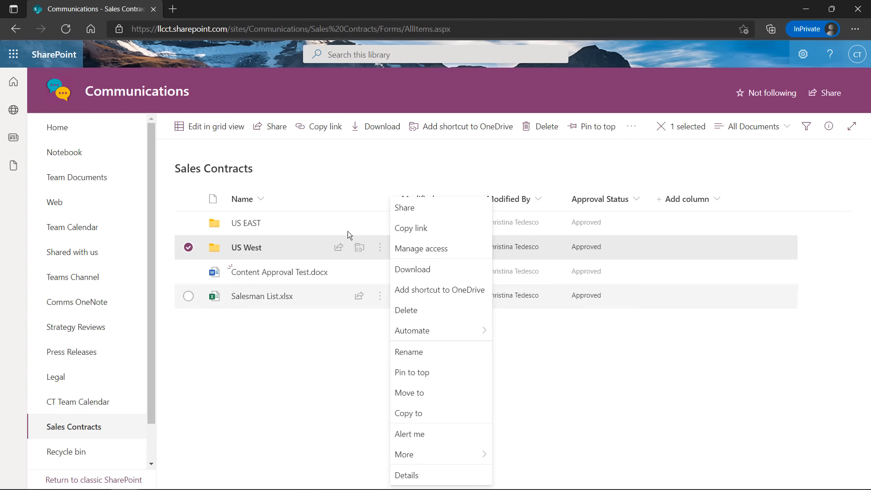
left_click(635, 126)
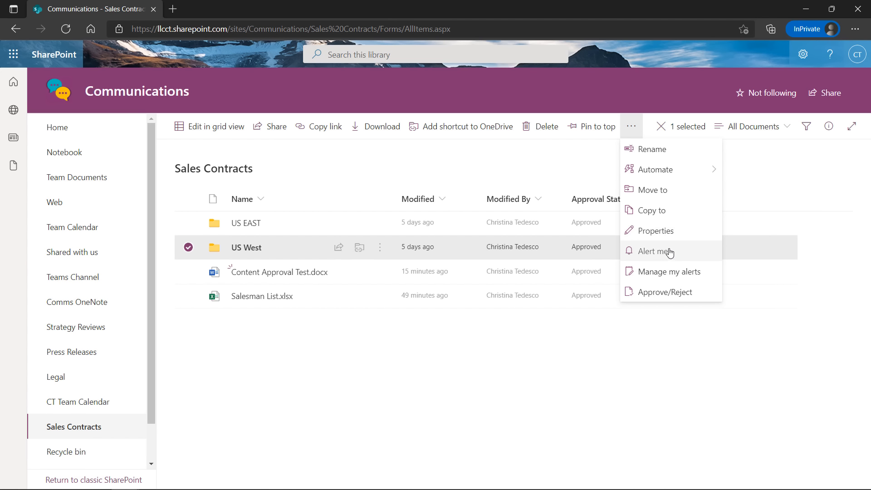
left_click(573, 164)
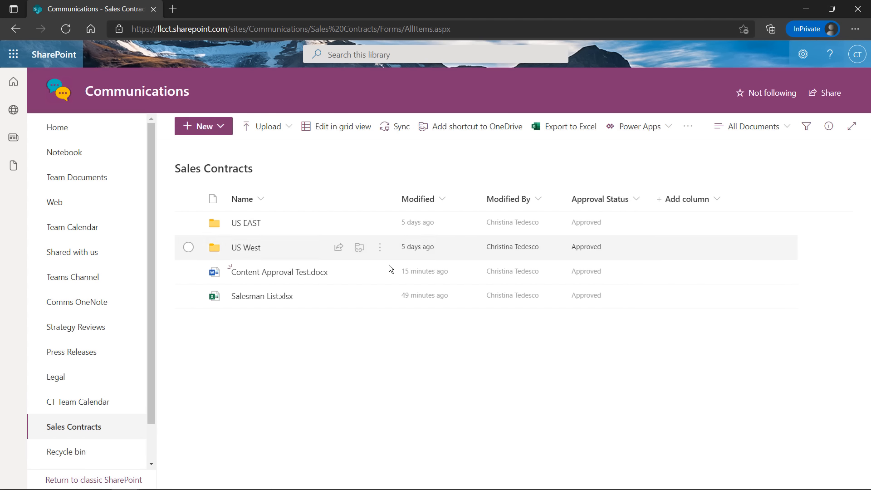
left_click(374, 252)
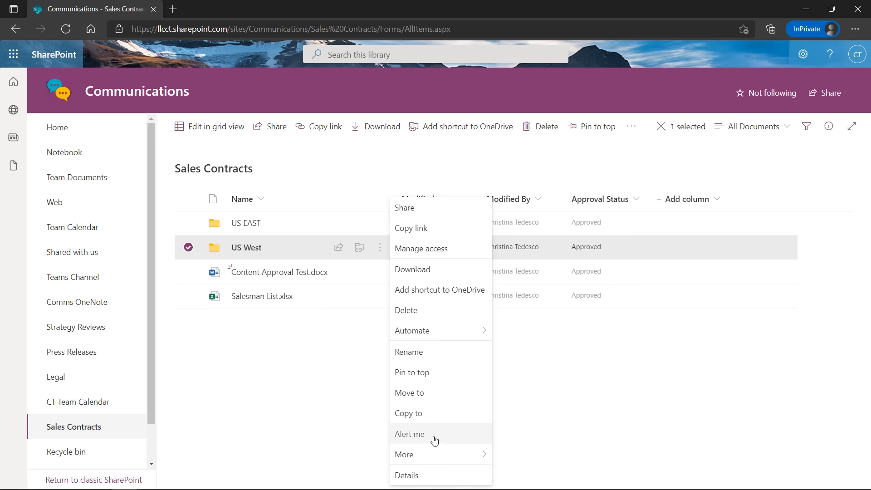
left_click(297, 409)
left_click(379, 274)
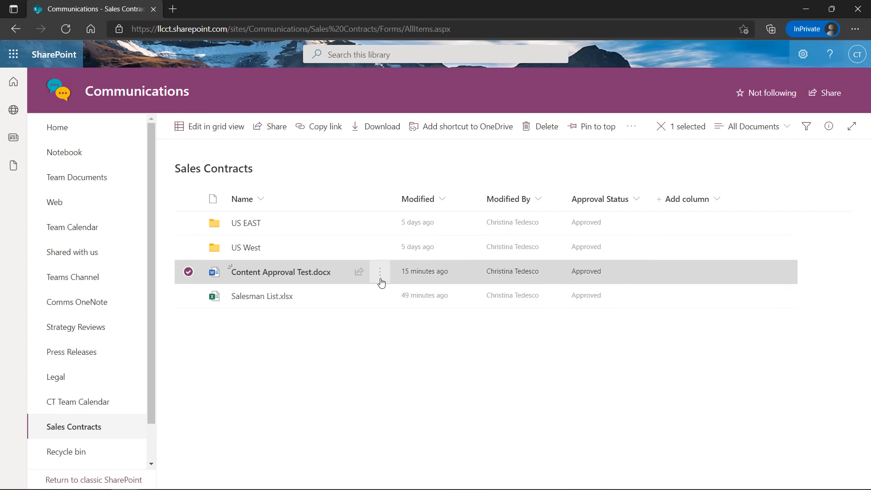
left_click(322, 415)
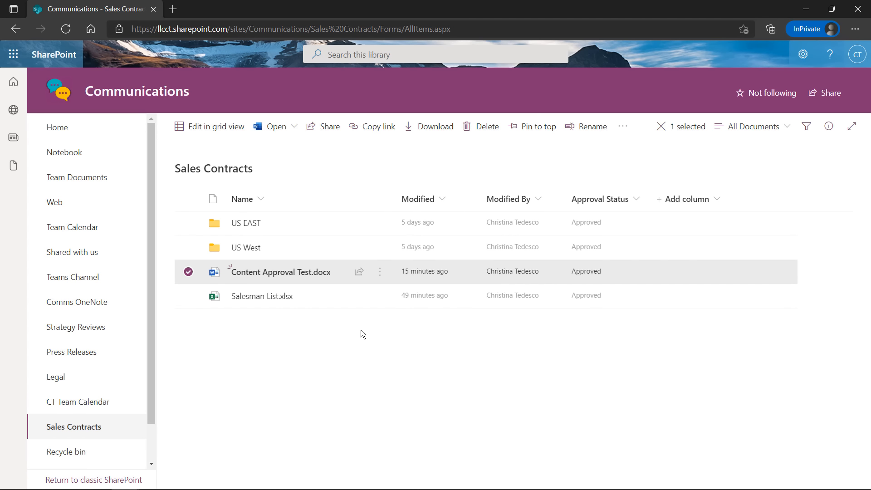
left_click(188, 272)
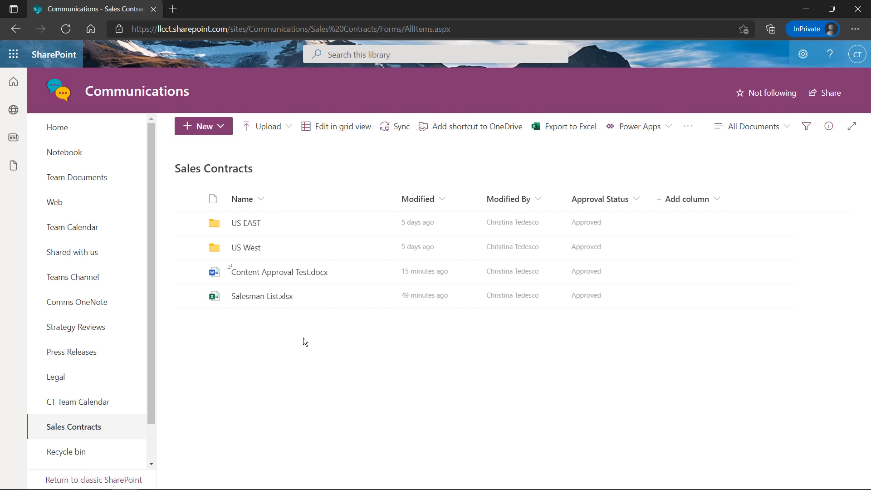
Start an Alert me for the Sales Contracts library and review its default settings
left_click(687, 128)
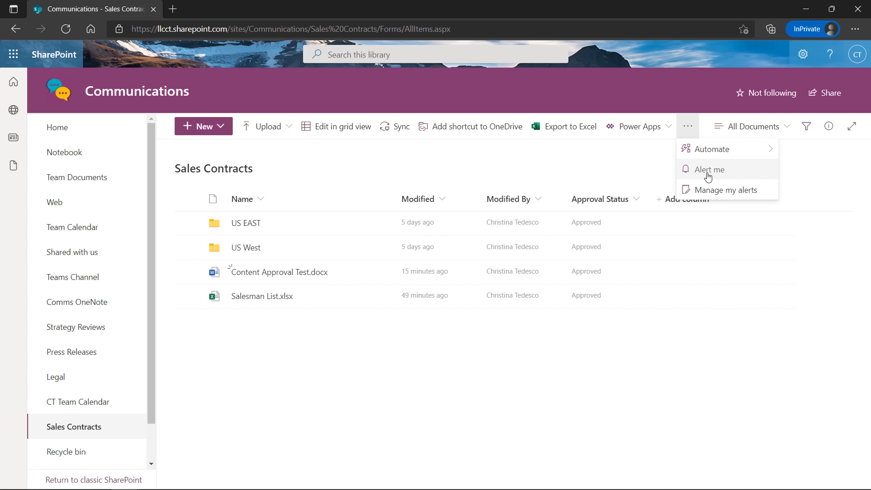
left_click(708, 176)
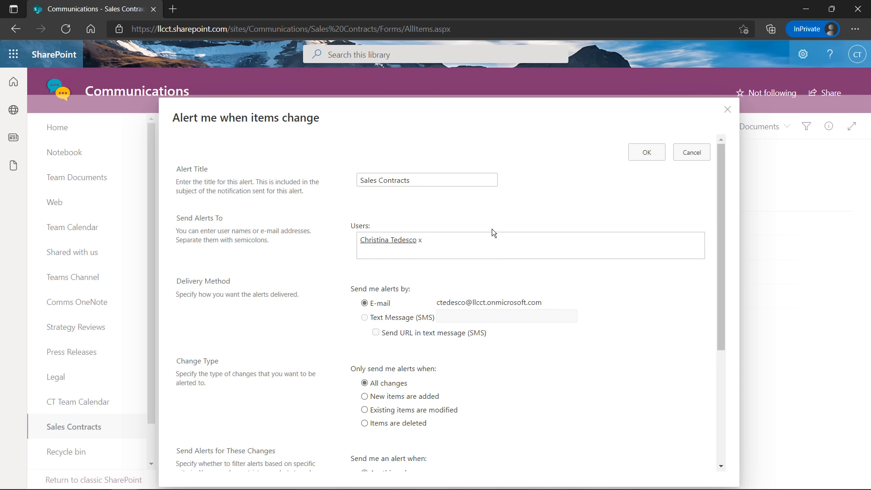
scroll(492, 229, "down", 4)
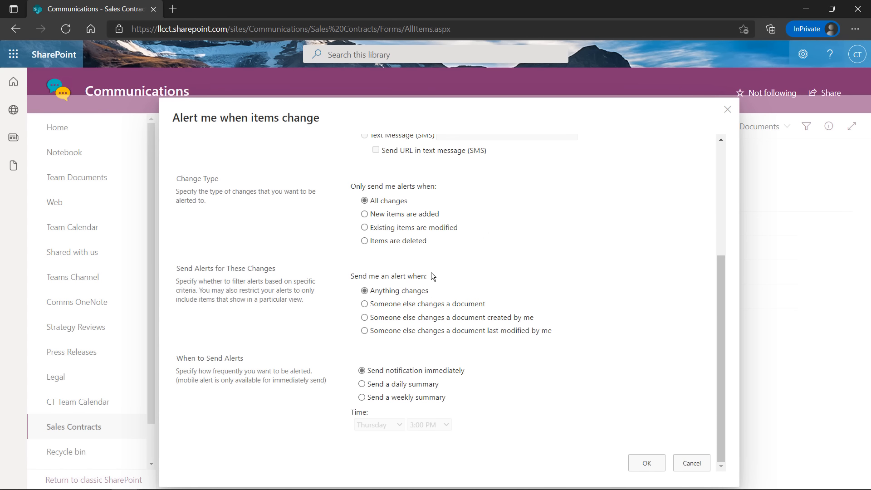
scroll(433, 268, "up", 4)
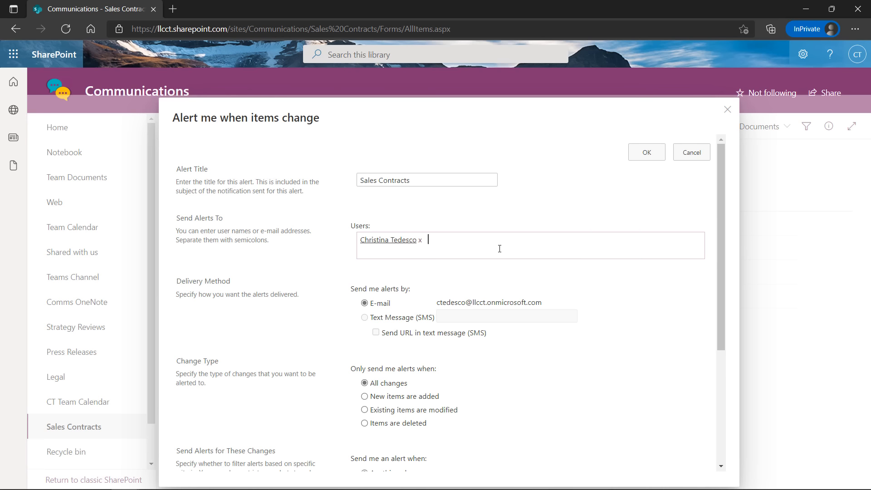
scroll(499, 249, "down", 1)
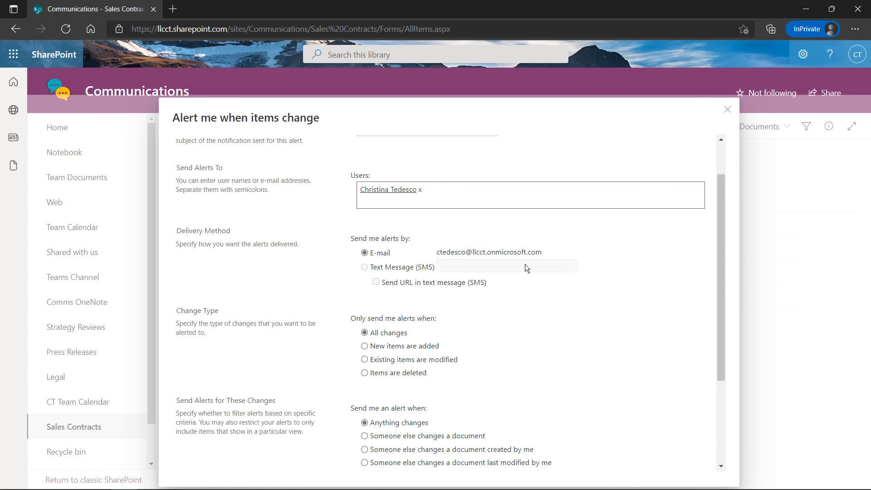
scroll(524, 264, "down", 2)
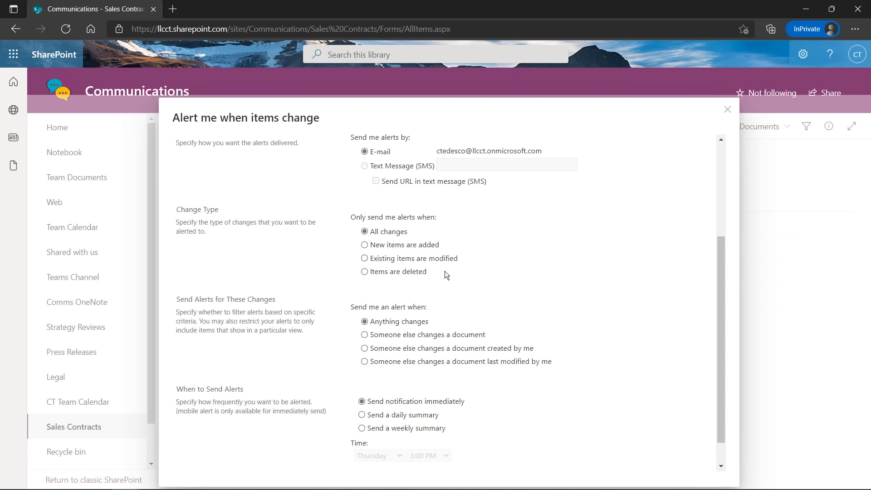
scroll(453, 275, "down", 1)
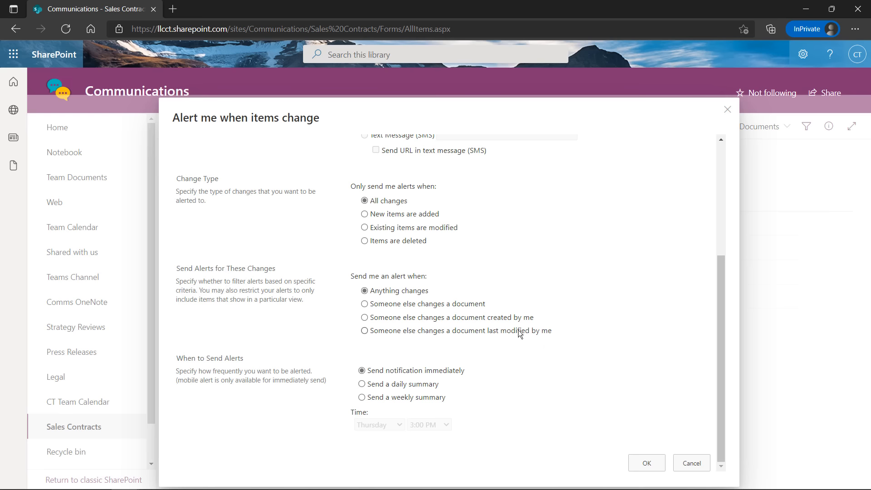
scroll(527, 306, "up", 3)
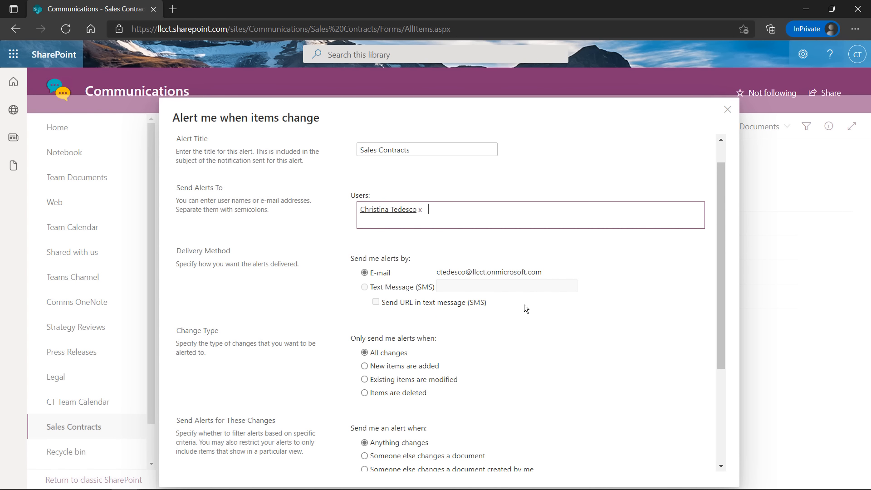
scroll(484, 296, "down", 2)
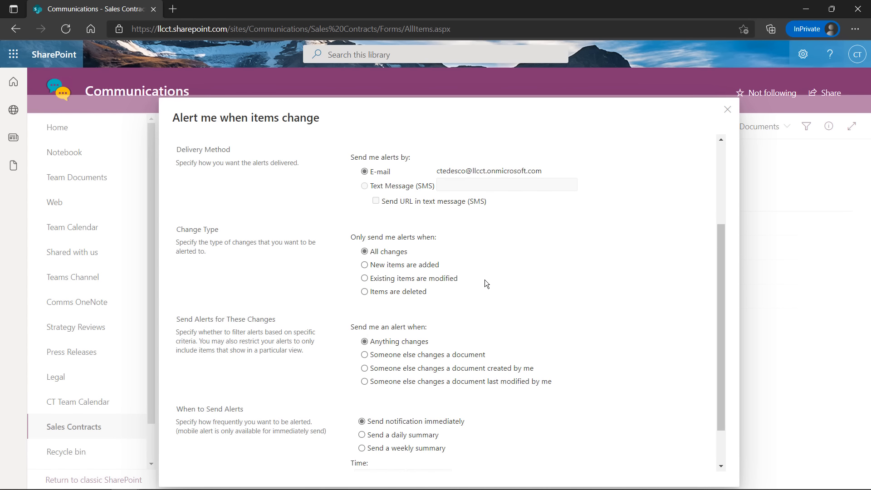
scroll(484, 281, "down", 1)
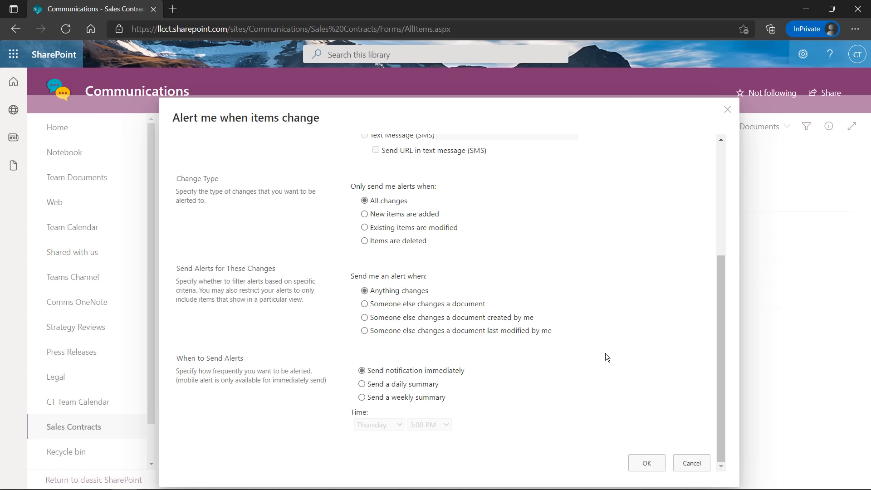
Save the Sales Contracts alert, then follow the e-mail's My Alerts on this Site link
left_click(646, 461)
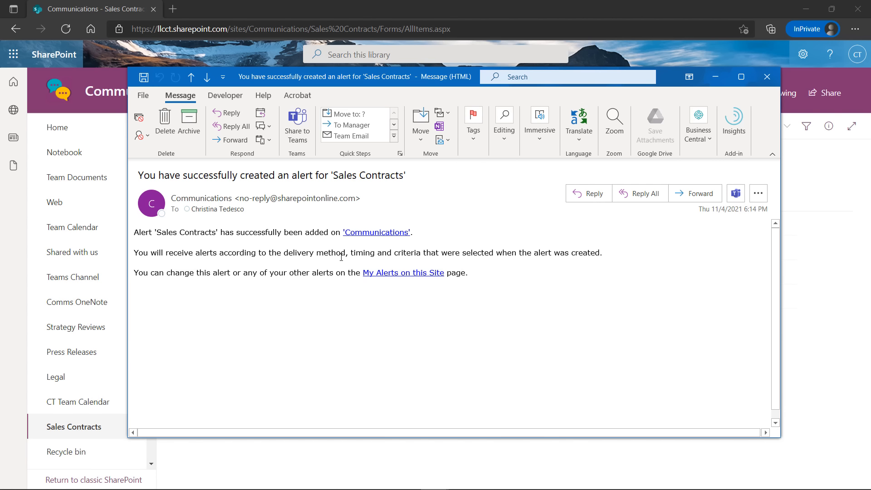
left_click(396, 277)
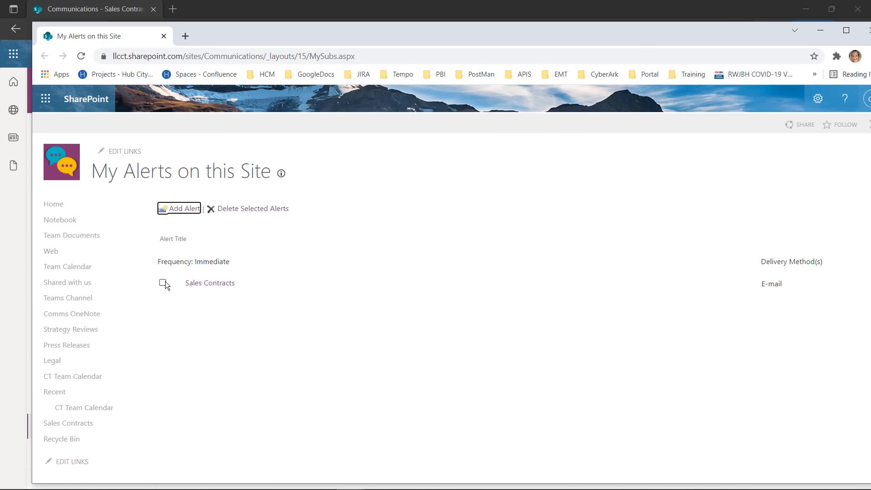
Check the Sales Contracts alert in Edit Alert, return to My Alerts, and move that window aside
left_click(198, 286)
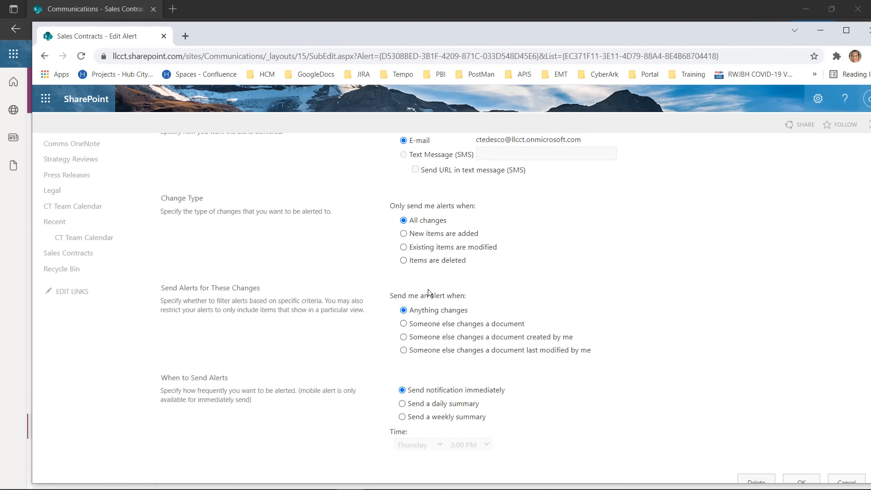
left_click(44, 56)
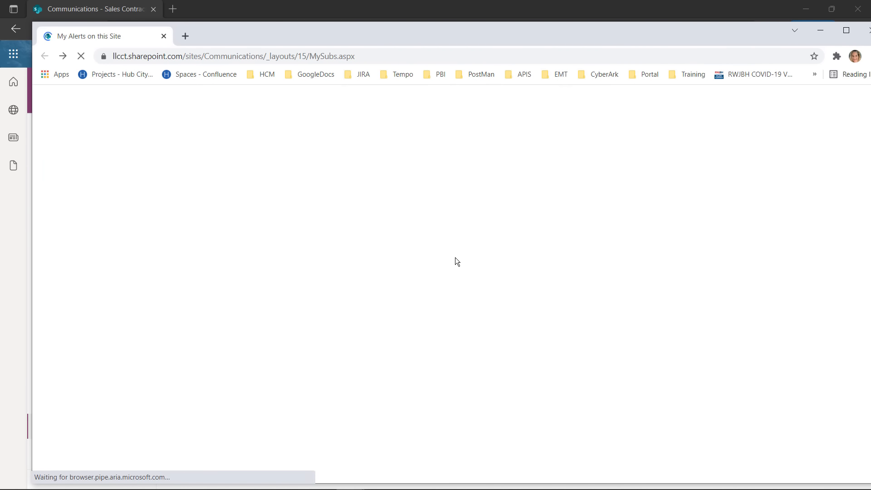
left_click(547, 489)
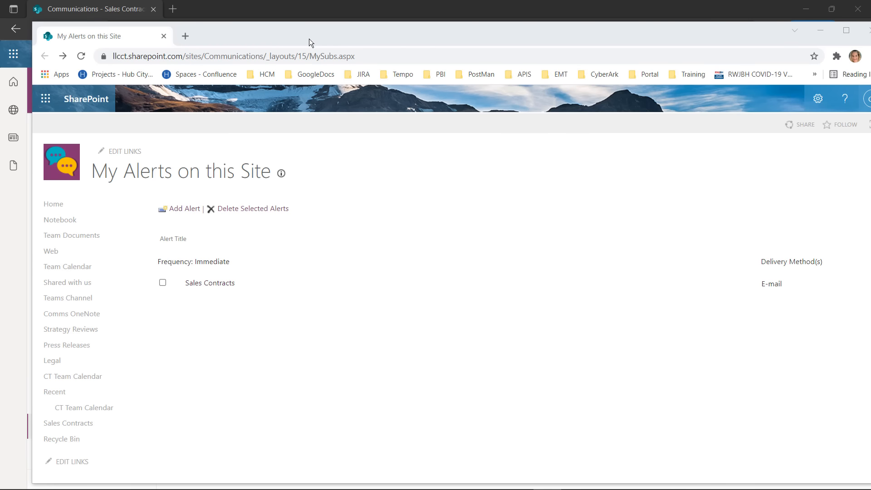
left_click_drag(323, 39, 0, 95)
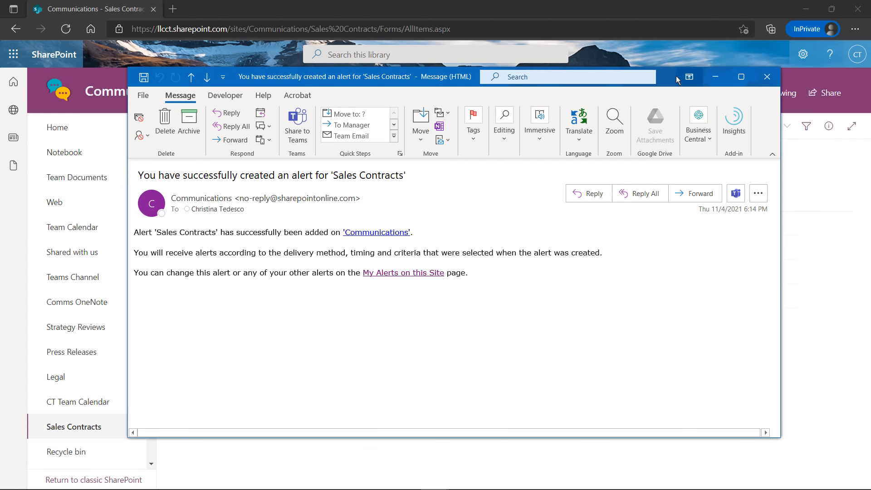
Close the e-mail, create a new Word document with placeholder text, and close its tab
key("Escape")
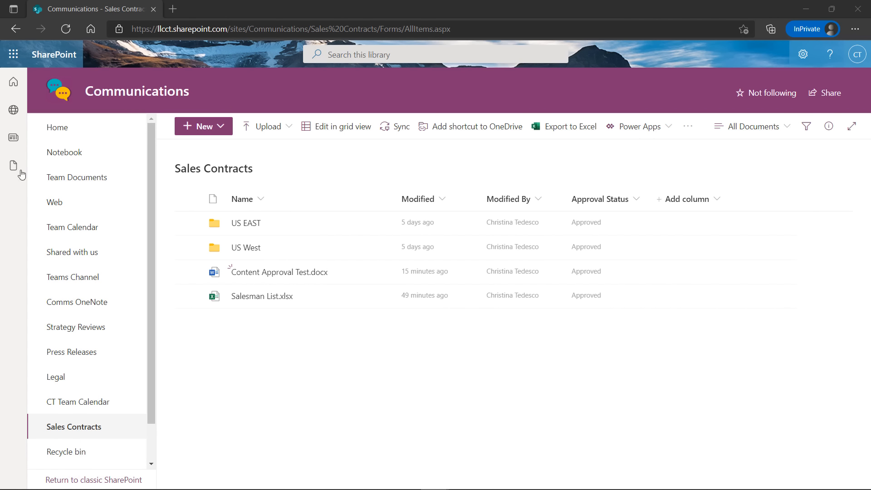
left_click(204, 126)
left_click(220, 172)
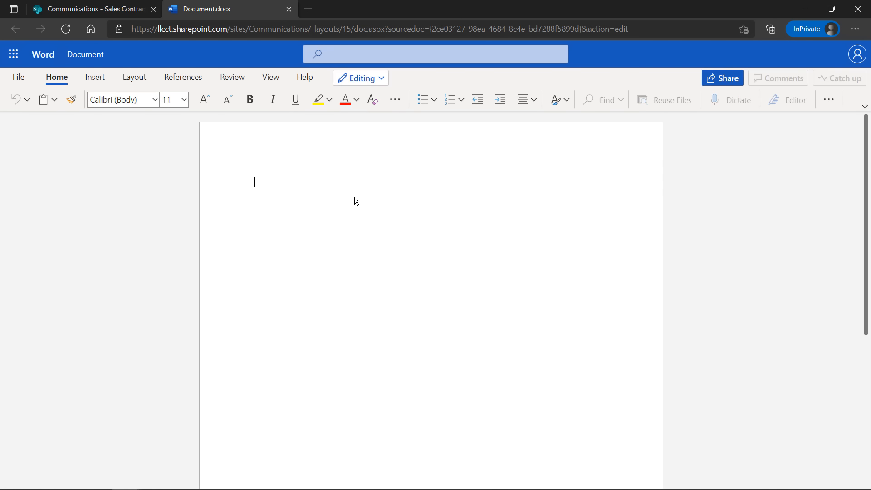
type("sgsrsfsesesefsdf")
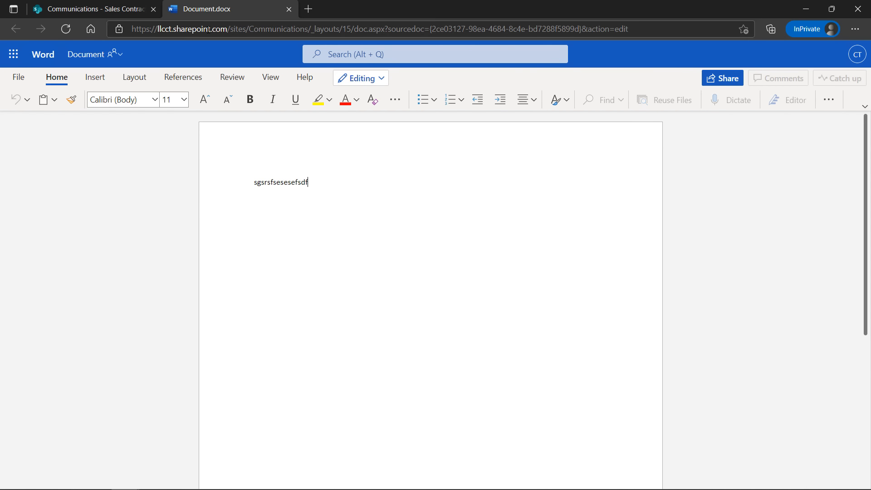
left_click(289, 9)
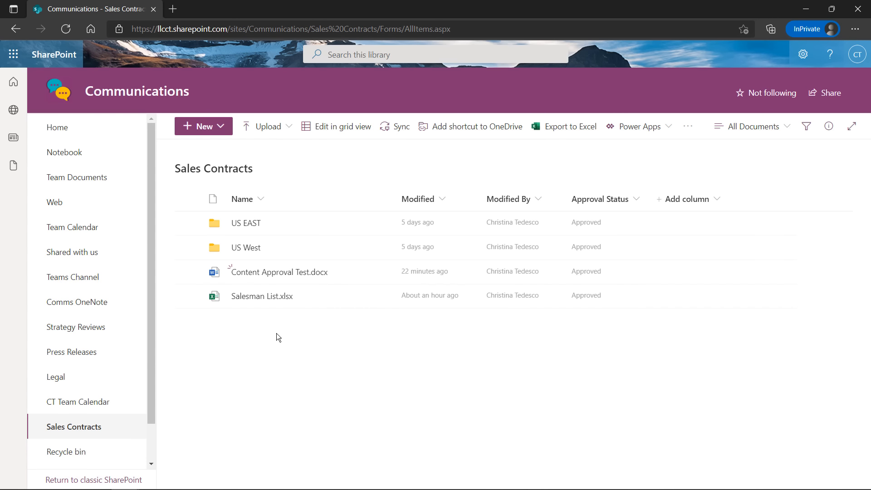
Reload the library to show Document.docx as Pending, then read and close the Outlook alert e-mail
left_click(64, 30)
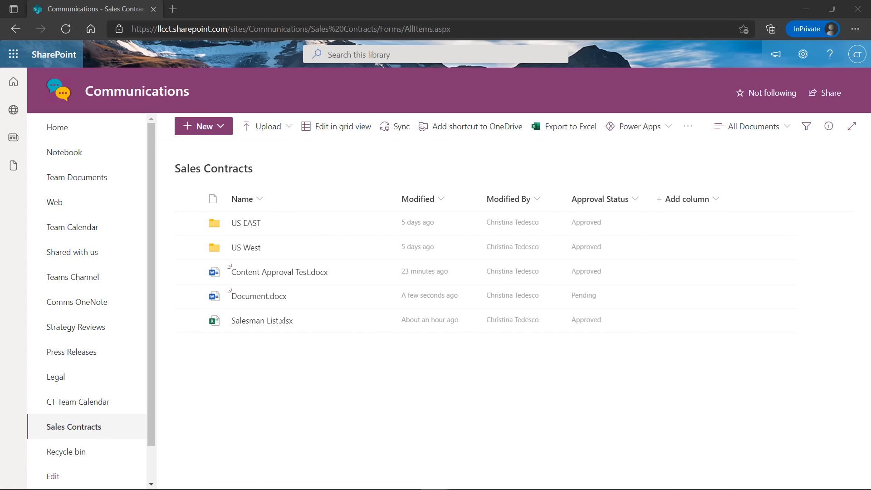
left_click_drag(0, 95, 624, 80)
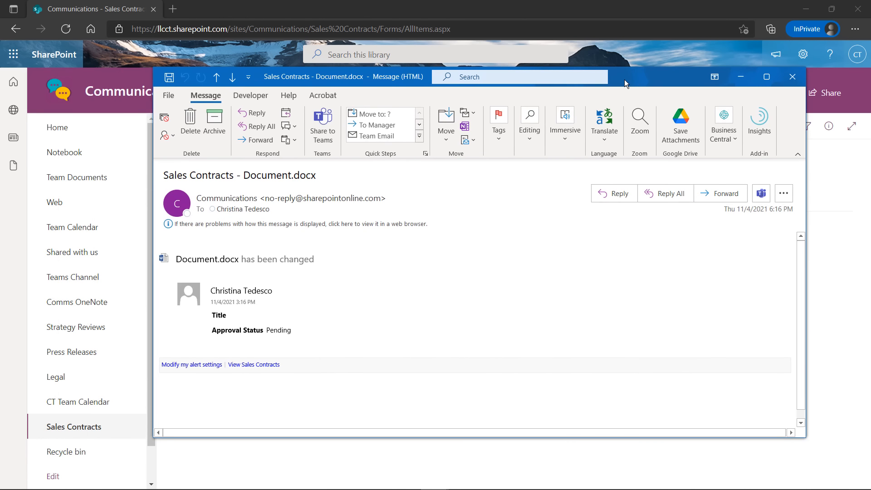
left_click_drag(168, 175, 333, 189)
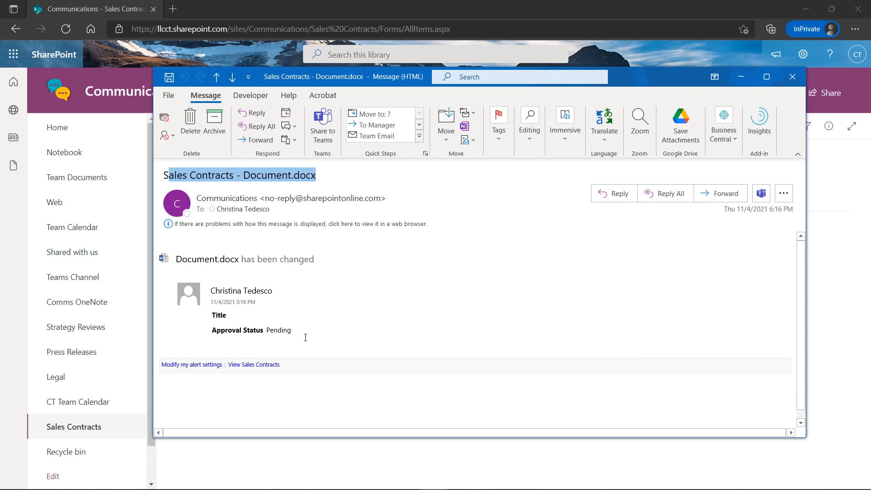
left_click(305, 338)
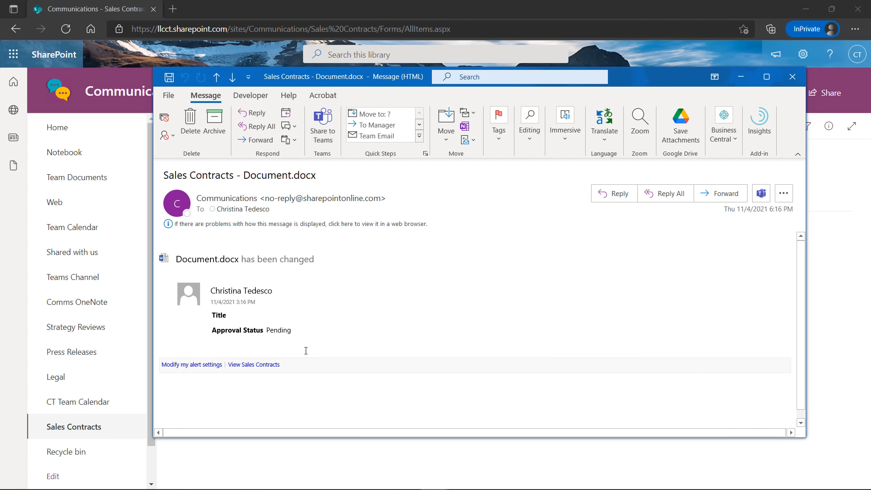
left_click(792, 77)
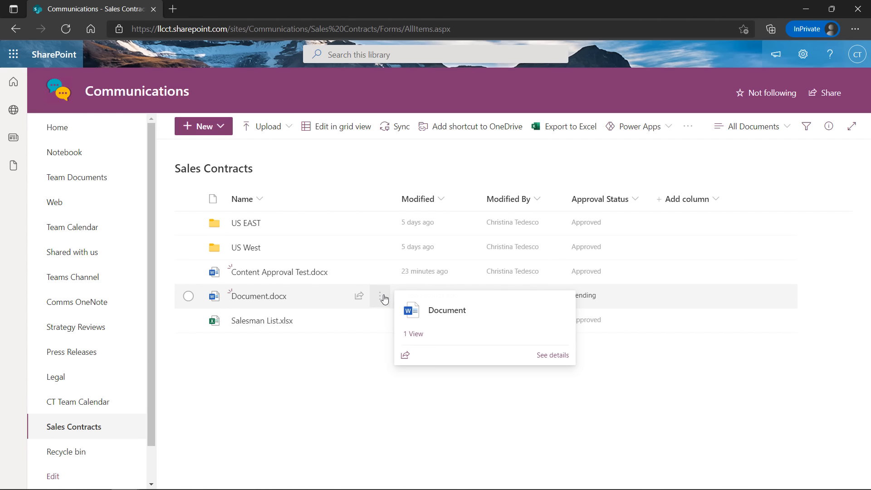
Create an alert on Document.docx that sends a daily summary at 3:00 PM
left_click(380, 302)
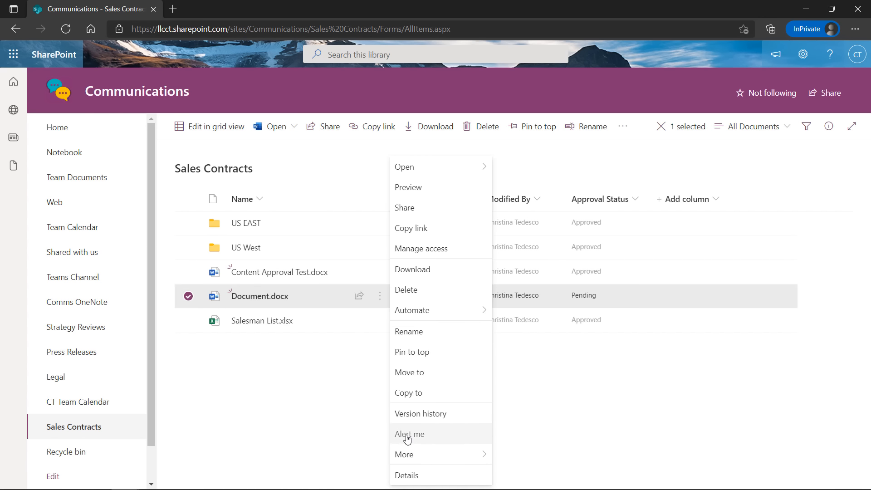
left_click(406, 434)
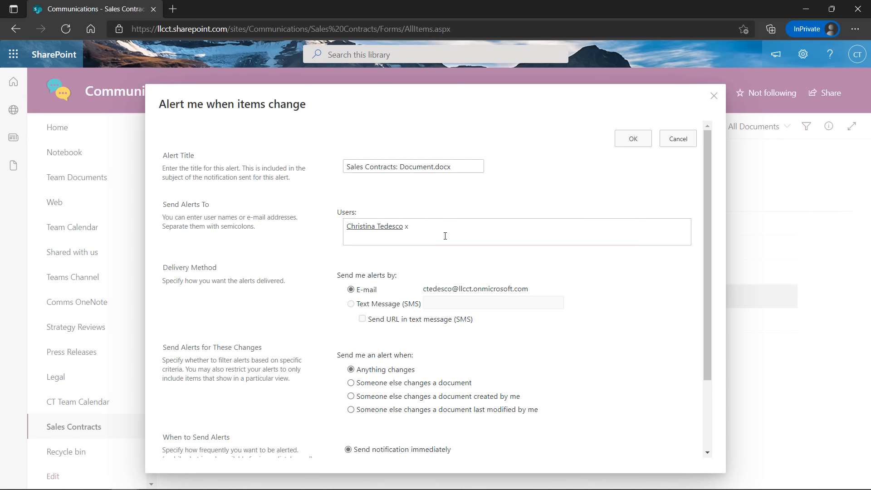
scroll(367, 239, "down", 2)
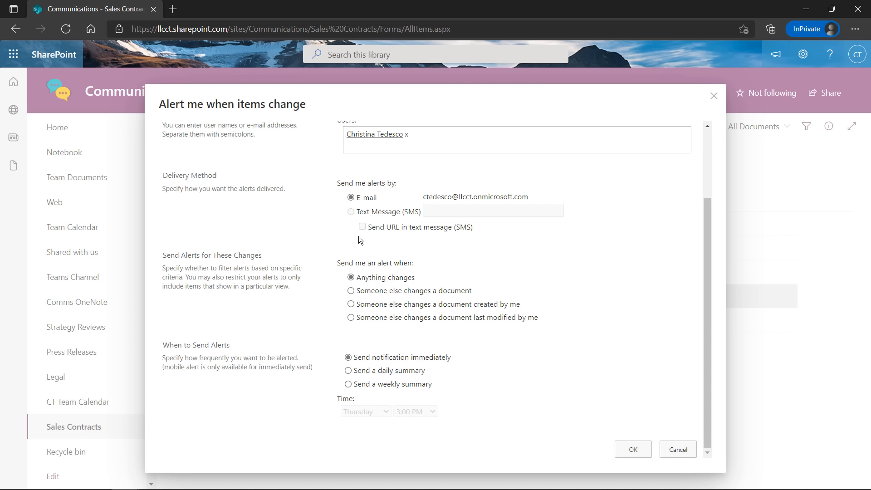
left_click(348, 370)
left_click(631, 450)
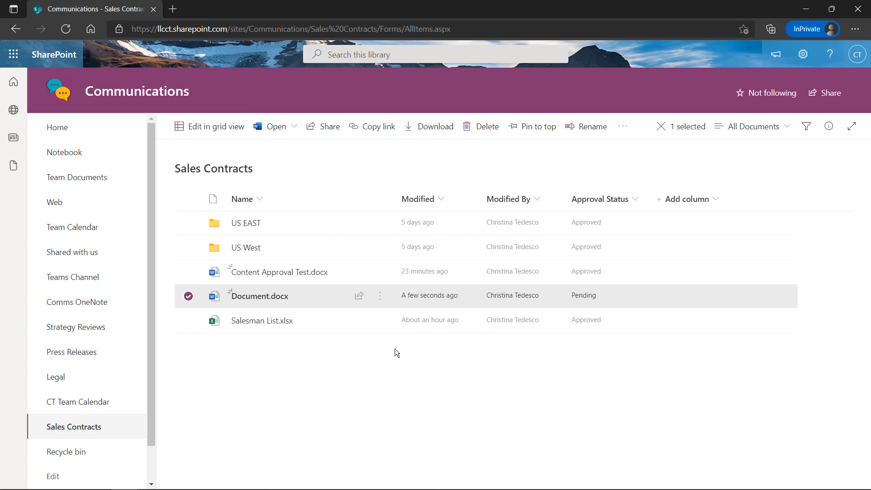
Deselect Document.docx in the Sales Contracts library
left_click(184, 299)
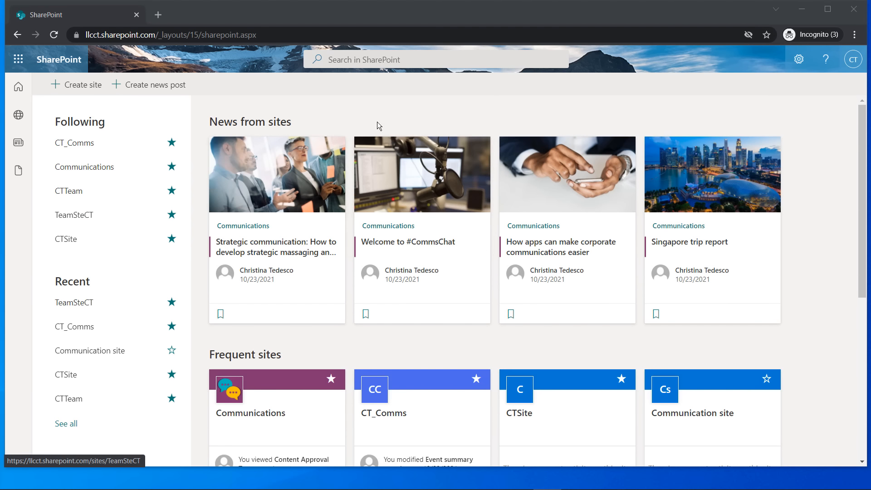
Search across SharePoint for 'TeamSteCT'
left_click(425, 64)
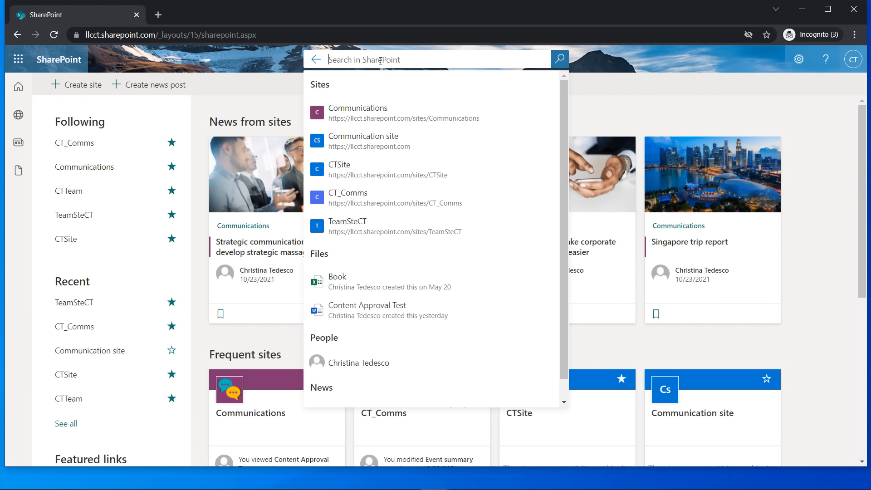
type("Team")
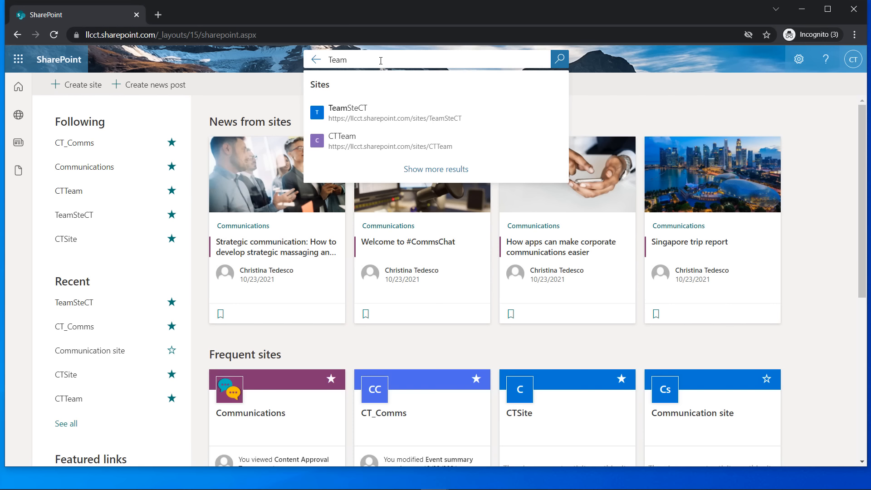
type("SteCT")
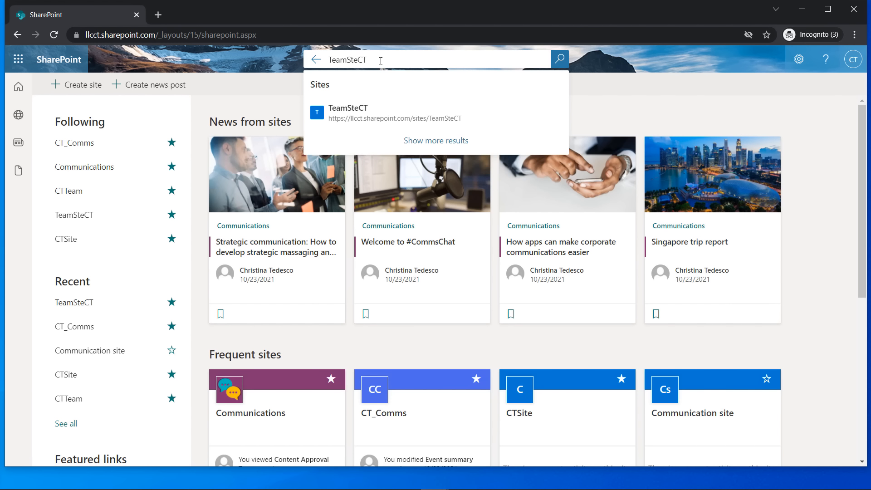
left_click(420, 144)
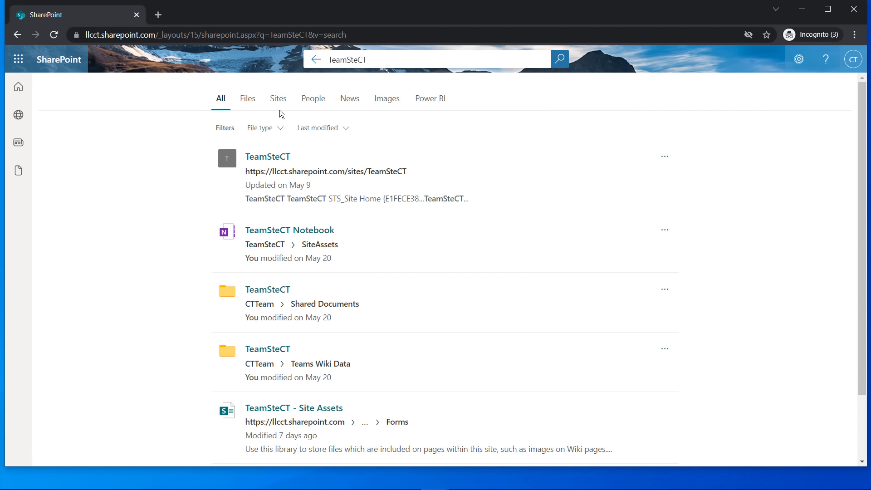
Scroll through the TeamSteCT results listing the site, notebook, folders and Site Assets library
scroll(308, 283, "down", 2)
scroll(301, 249, "up", 2)
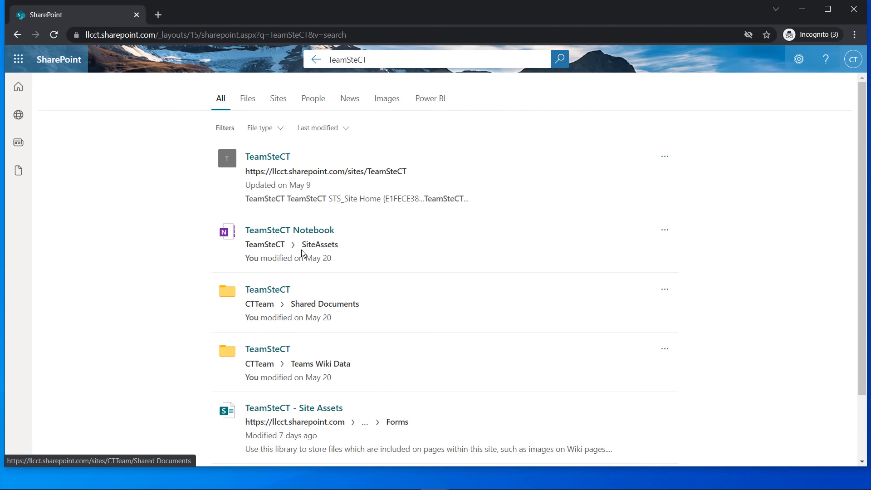
scroll(301, 249, "down", 2)
scroll(301, 249, "up", 2)
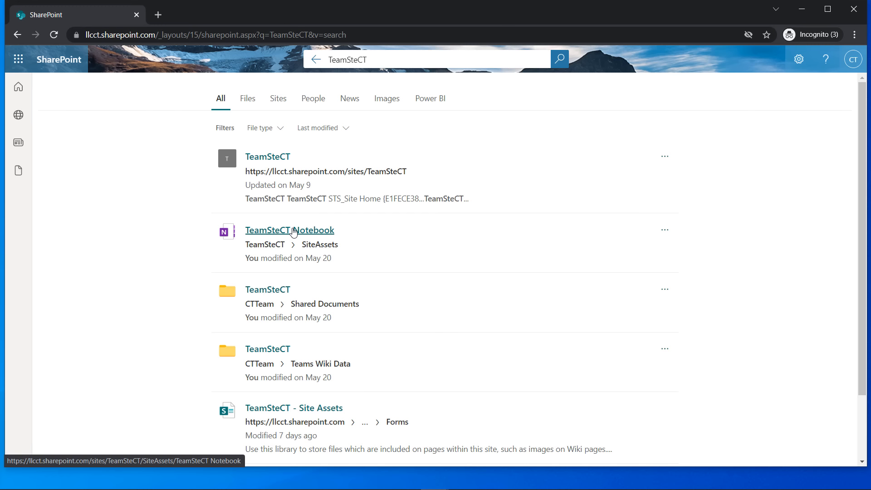
scroll(311, 227, "down", 2)
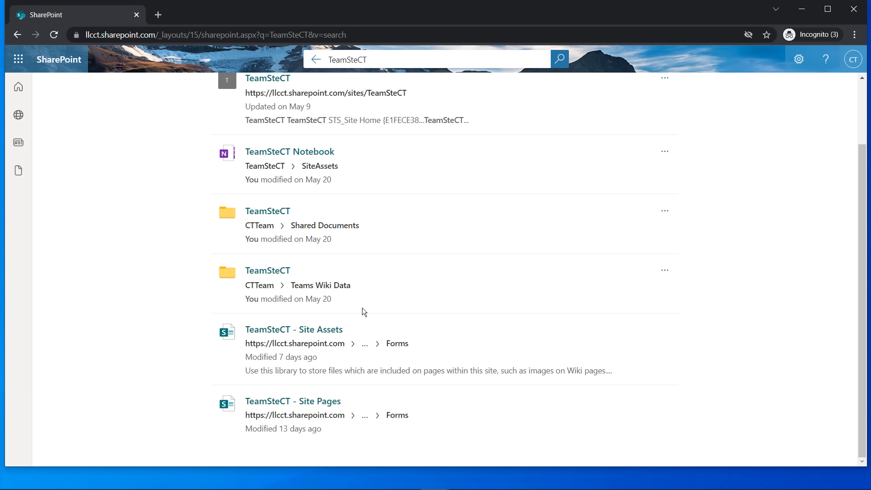
scroll(362, 306, "up", 2)
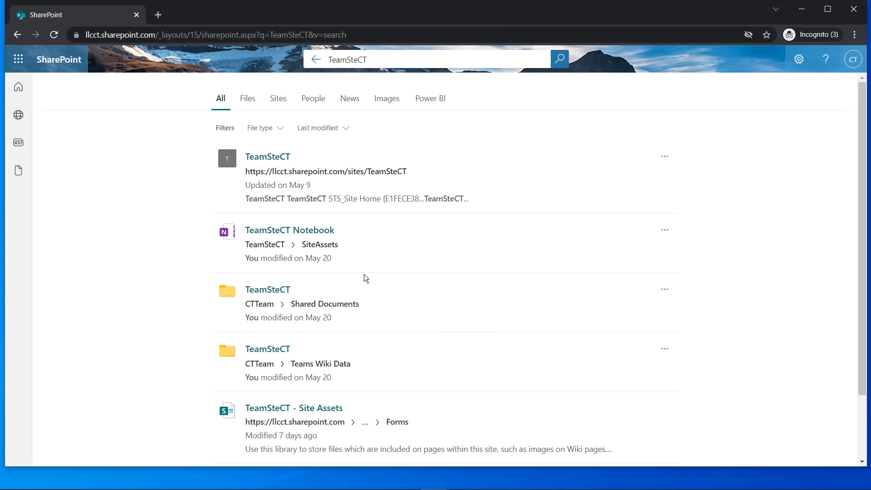
scroll(376, 339, "down", 2)
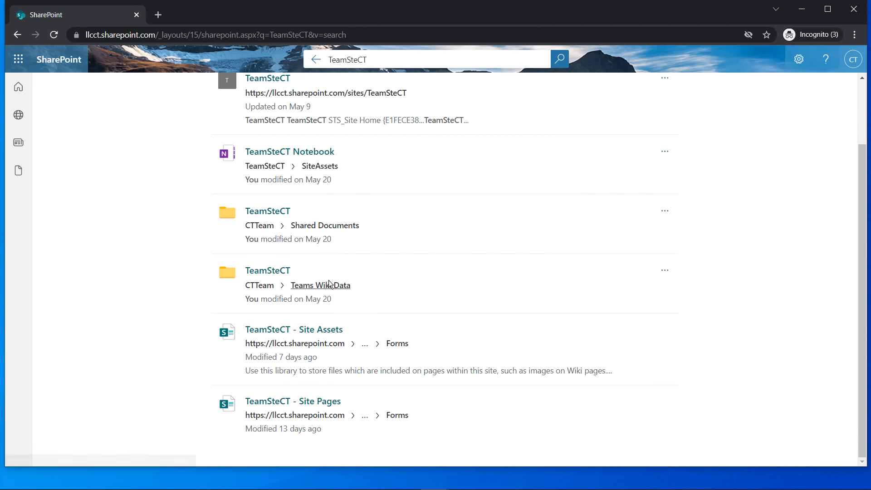
scroll(326, 267, "up", 2)
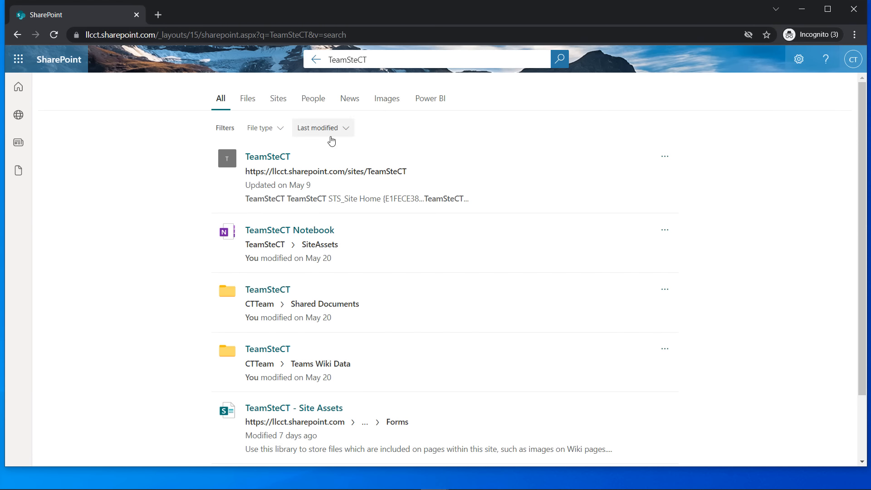
scroll(329, 140, "down", 2)
scroll(330, 204, "up", 2)
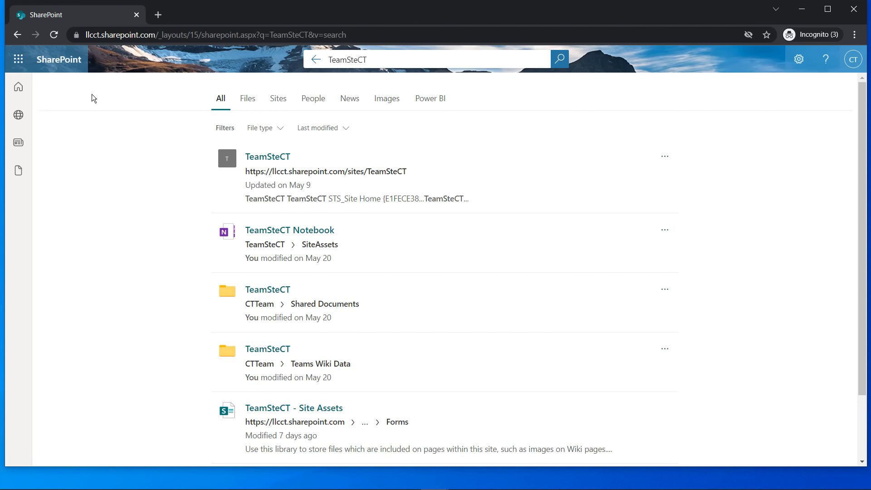
Open the TeamSteCT site from the start page and search it for 'TeamSteCT'
left_click(17, 88)
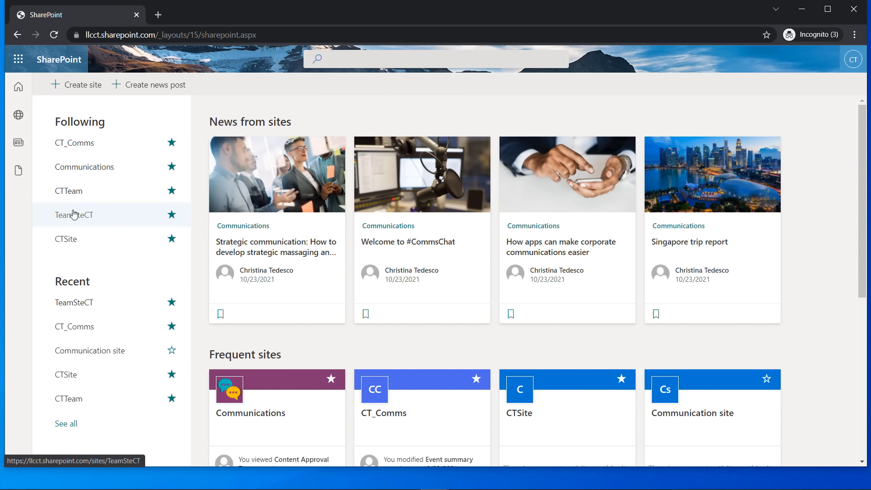
left_click(74, 214)
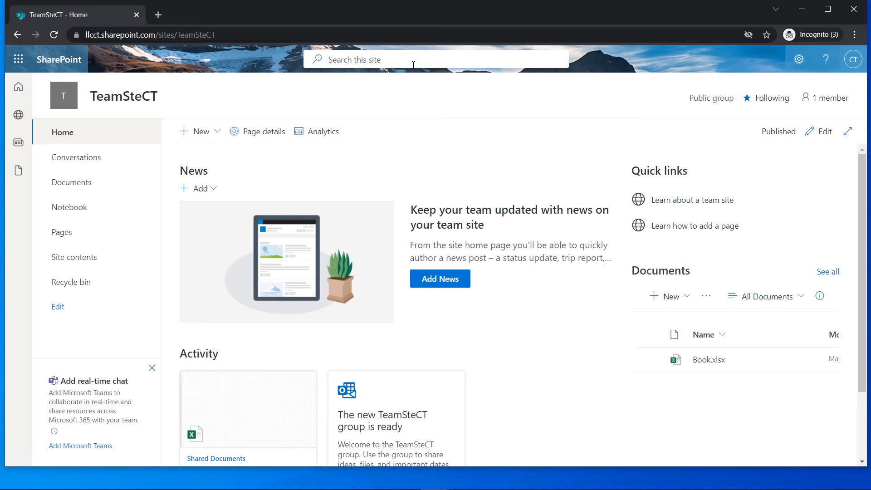
left_click(413, 65)
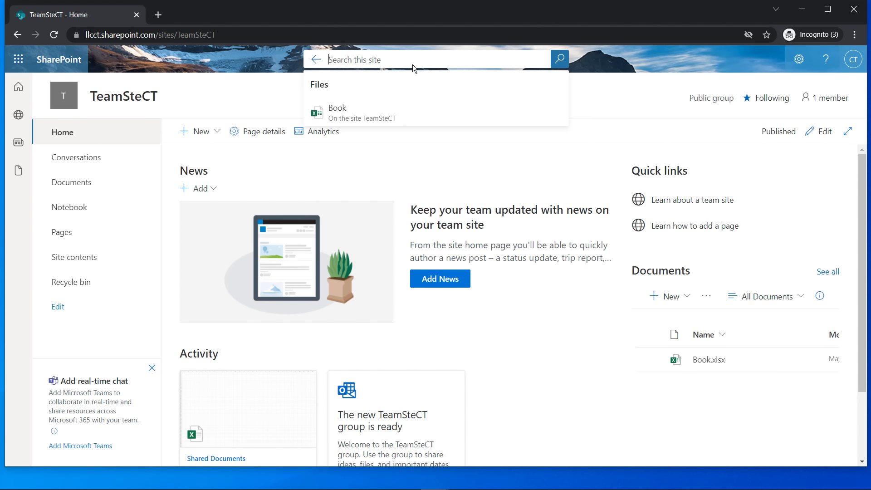
type("tes")
key("BackSpace")
key("BackSpace")
key("BackSpace")
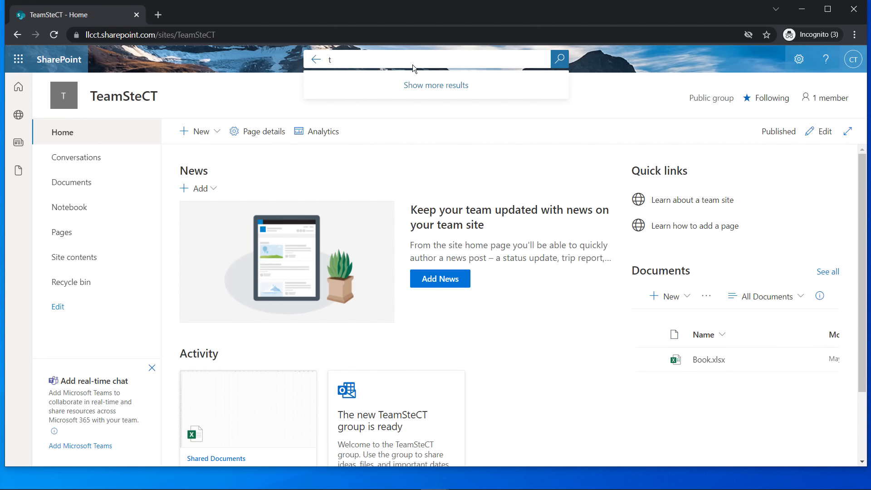
type("TeamSteCT")
key("Return")
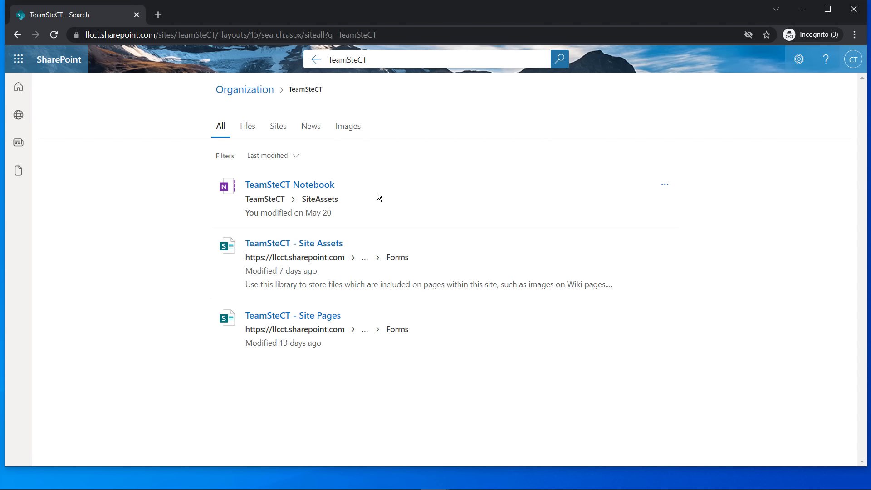
Search the TeamSteCT site's Documents library for 'TeamSteCT', which returns no results
left_click(18, 87)
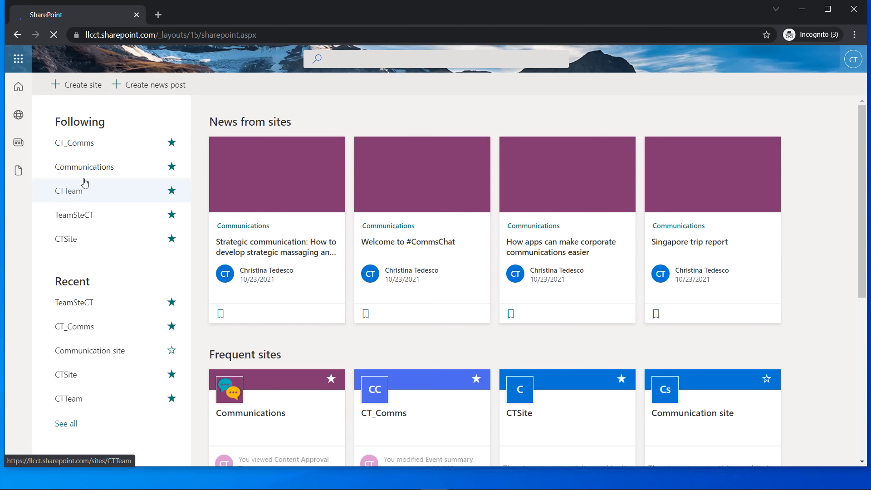
left_click(78, 217)
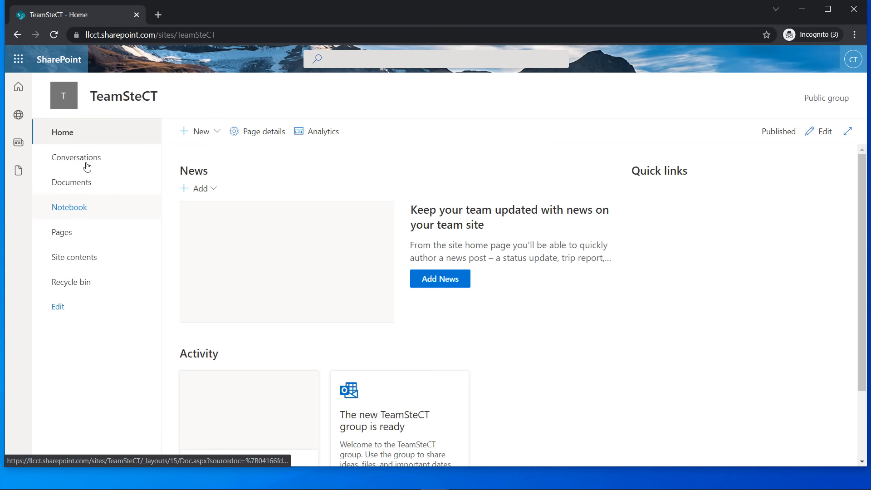
left_click(81, 186)
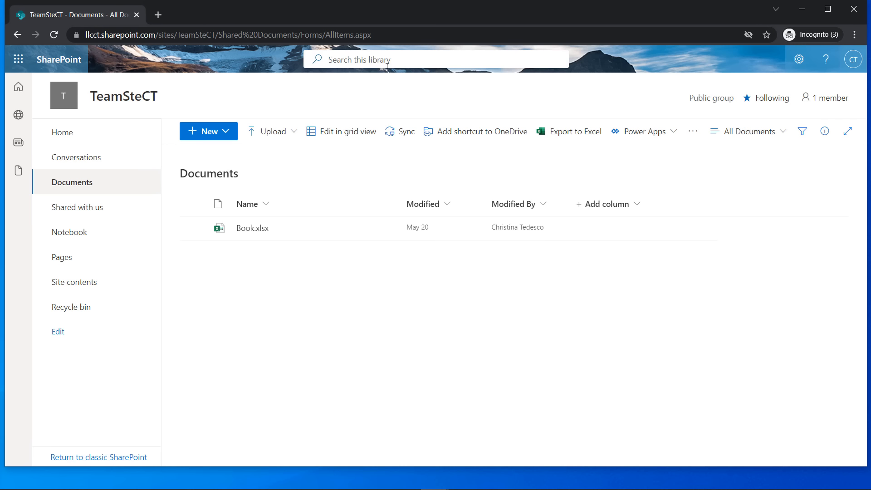
left_click(416, 62)
type("Te")
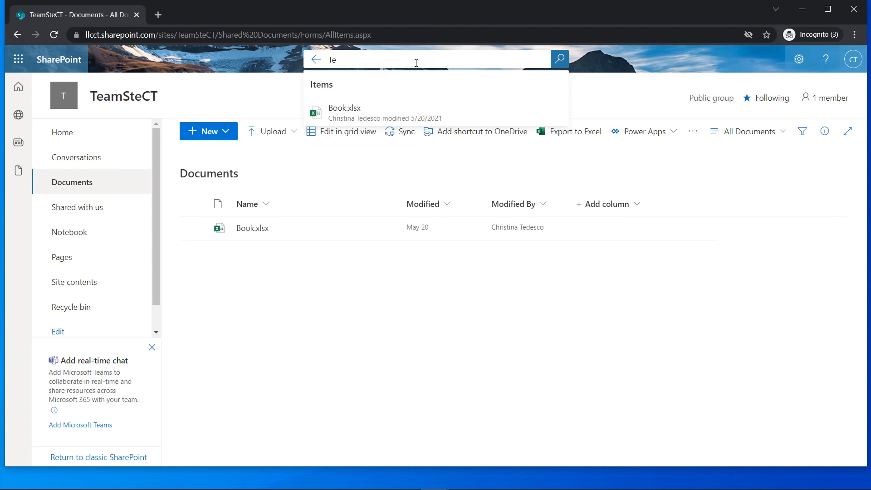
type("amSteCT")
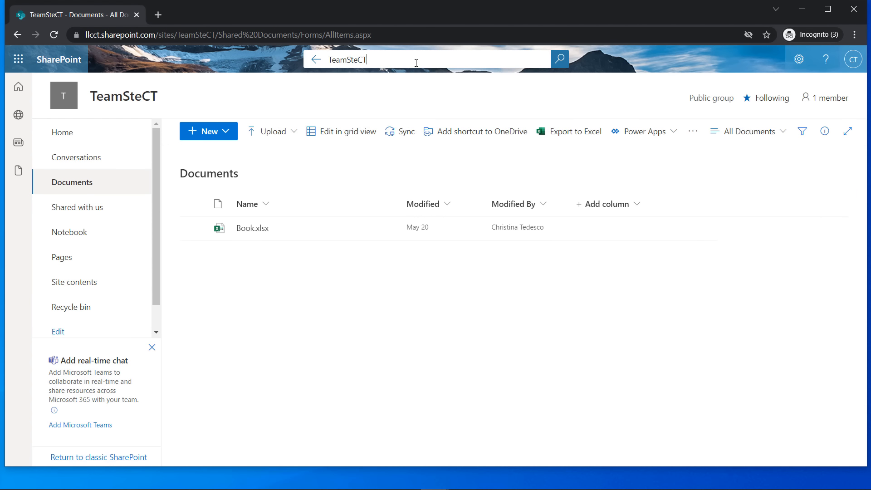
key("Return")
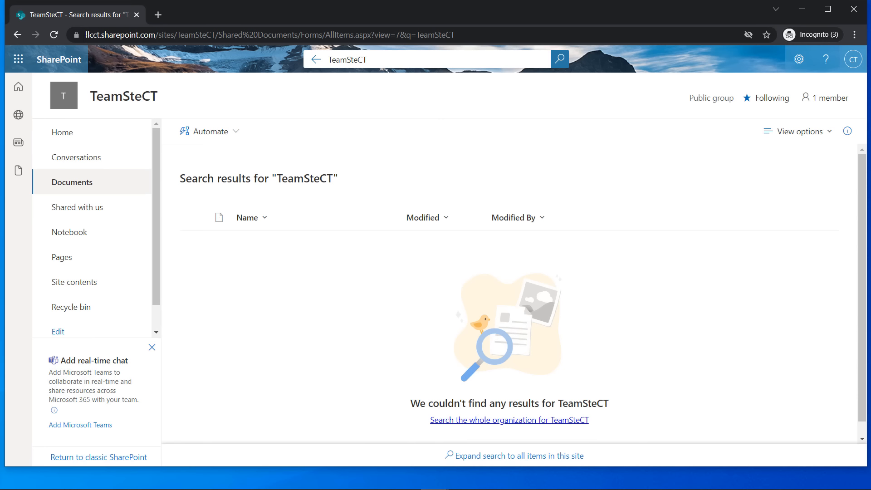
Go back to the SharePoint start page to return to Sales Contracts
left_click(18, 86)
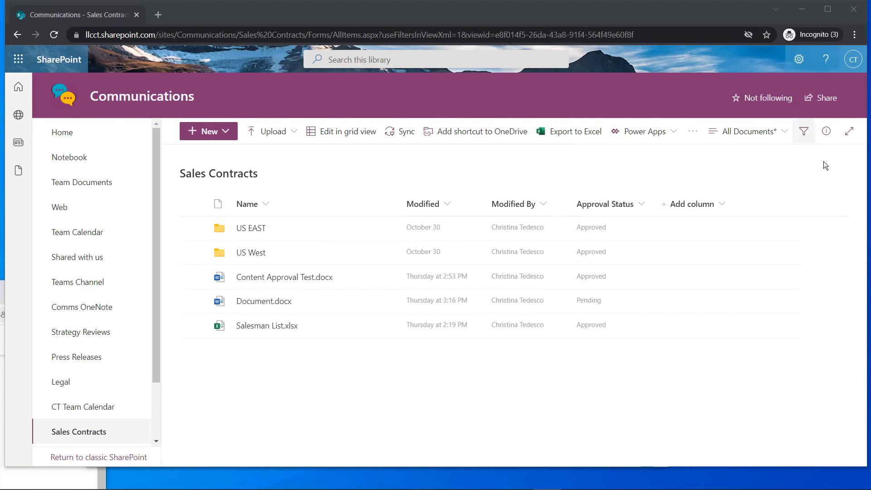
Show the Sales Contracts filters for modified date, type and approval status
left_click(804, 132)
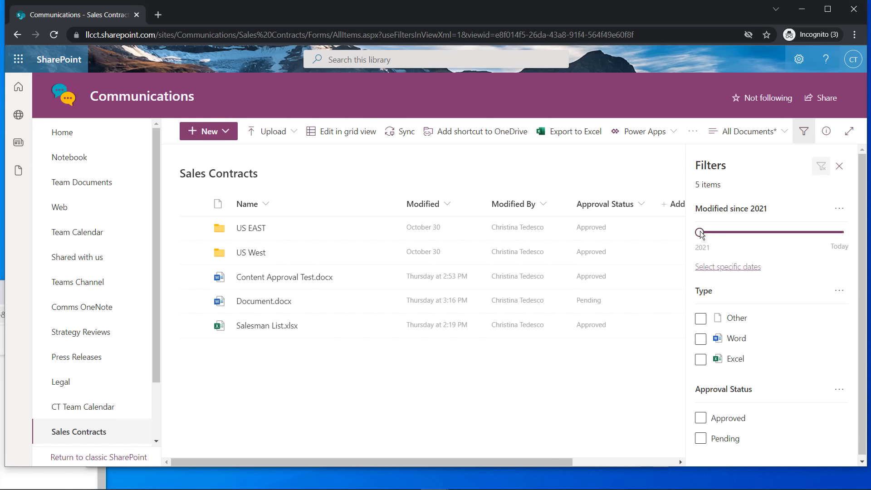
left_click_drag(701, 234, 794, 237)
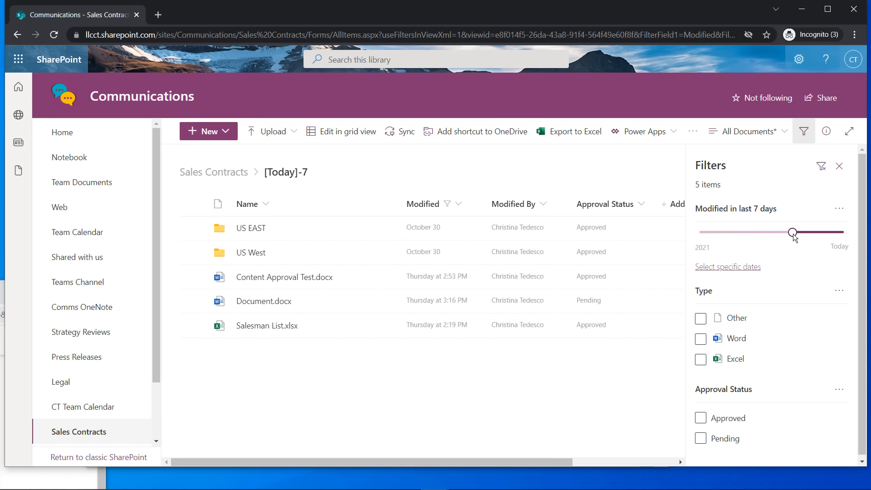
left_click_drag(793, 234, 803, 234)
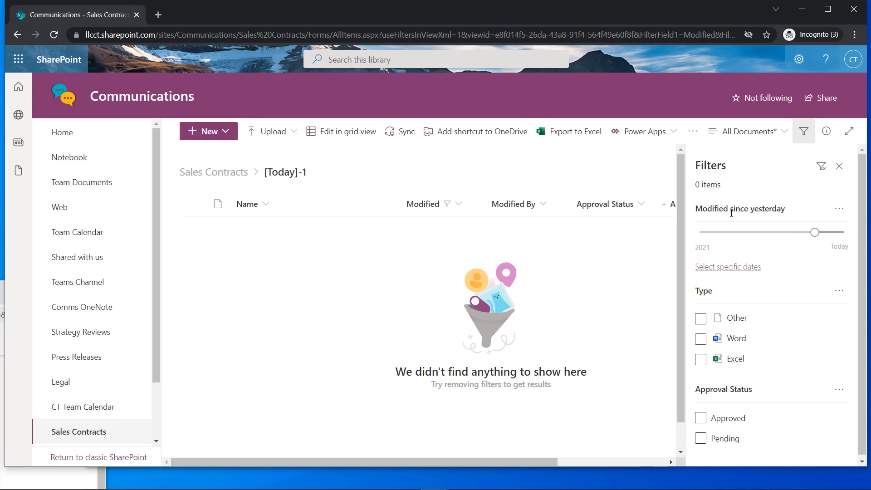
left_click_drag(815, 232, 700, 232)
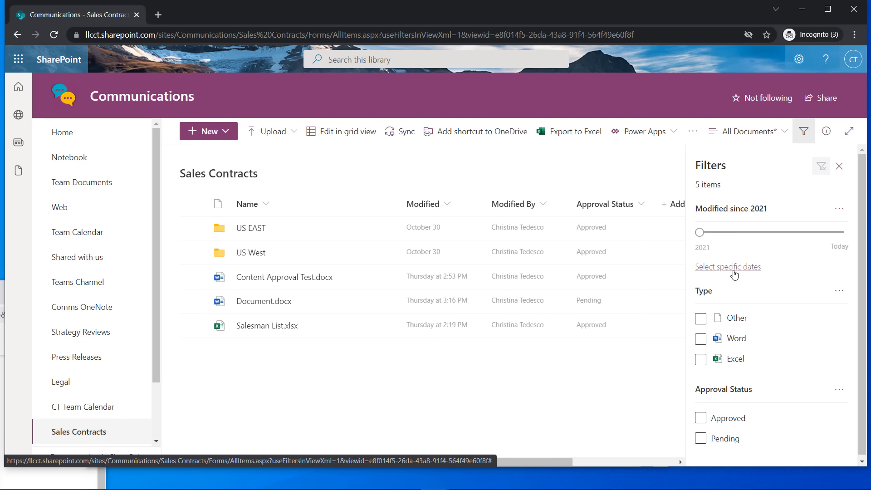
scroll(728, 300, "down", 1)
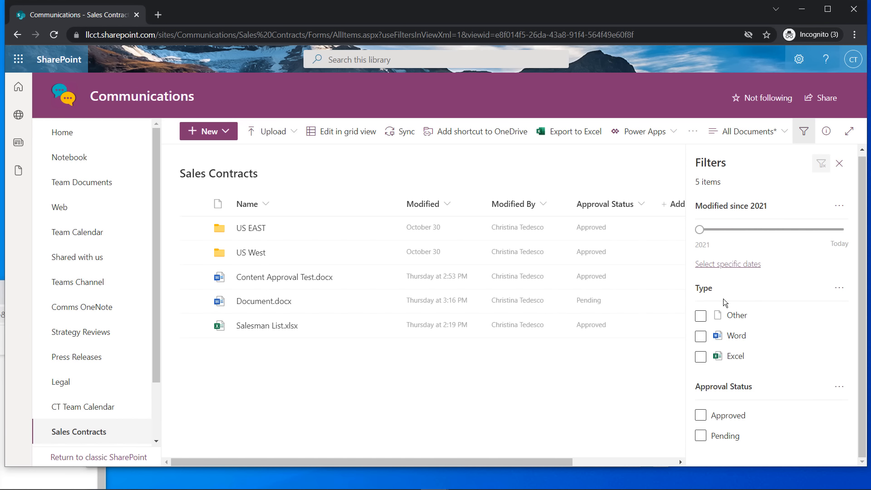
left_click(703, 338)
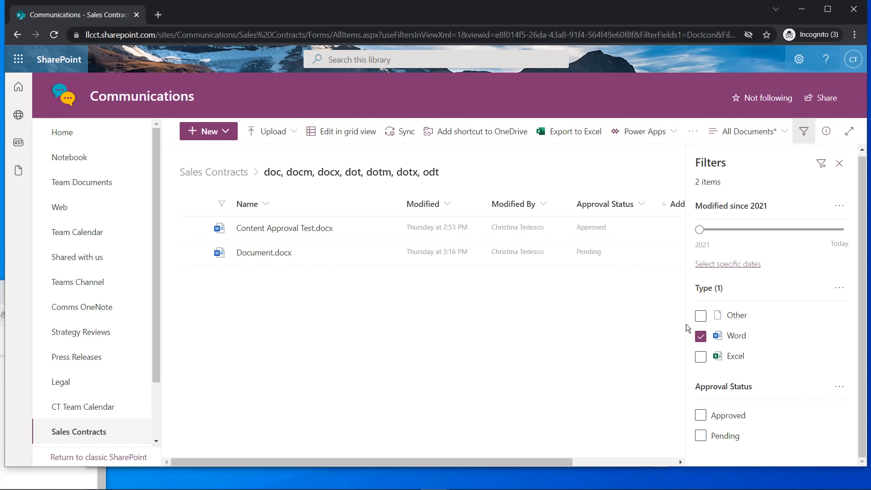
left_click(700, 336)
left_click(700, 357)
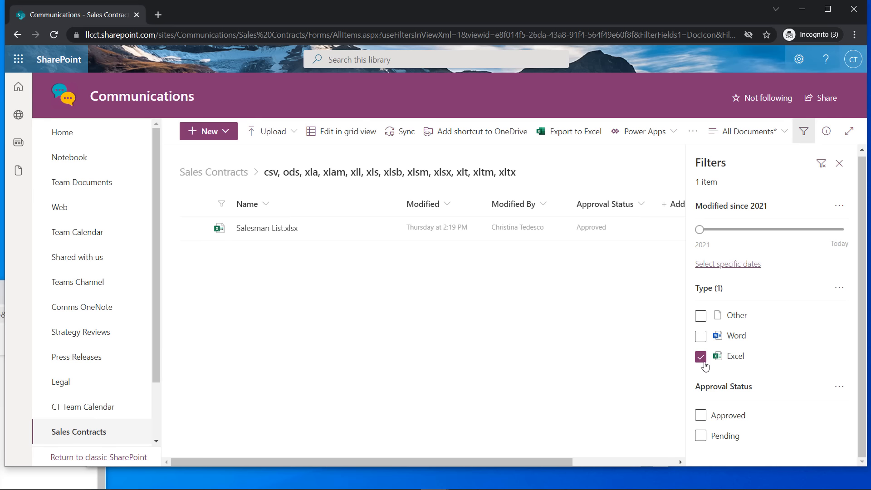
left_click(701, 357)
left_click(699, 317)
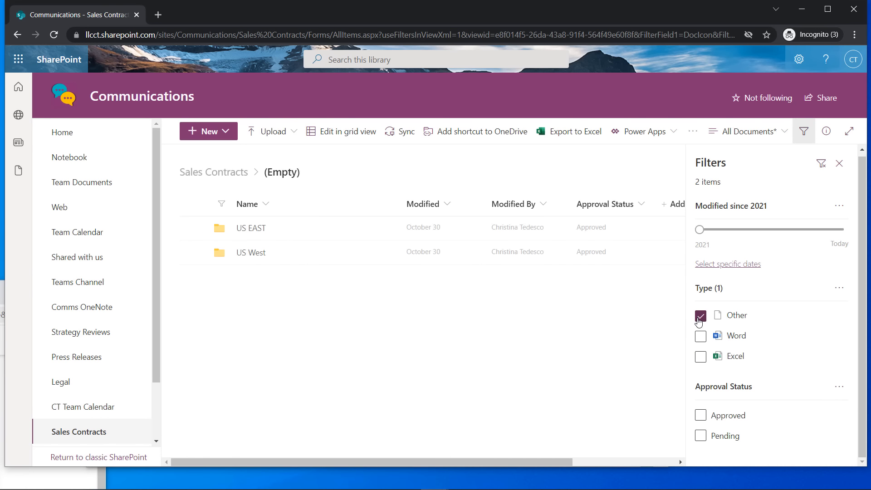
left_click(701, 316)
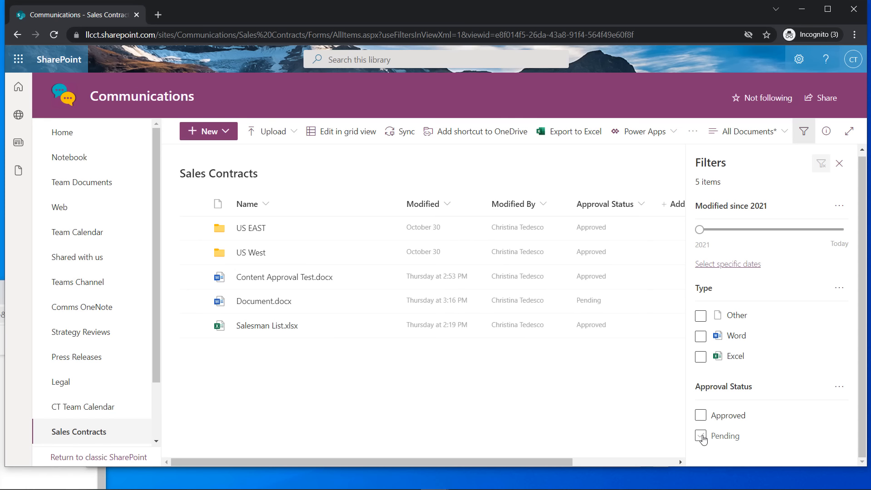
Apply and then clear the Pending approval filter, and close the Filters pane
left_click(701, 437)
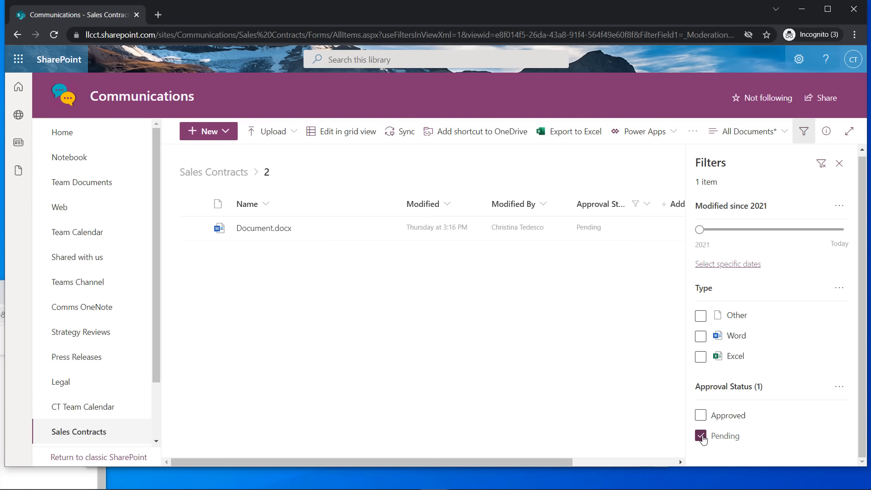
left_click(700, 436)
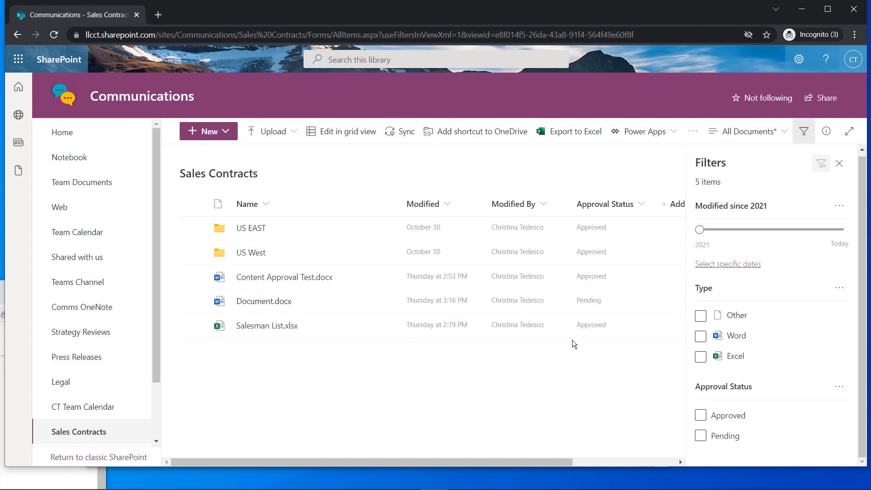
left_click(839, 163)
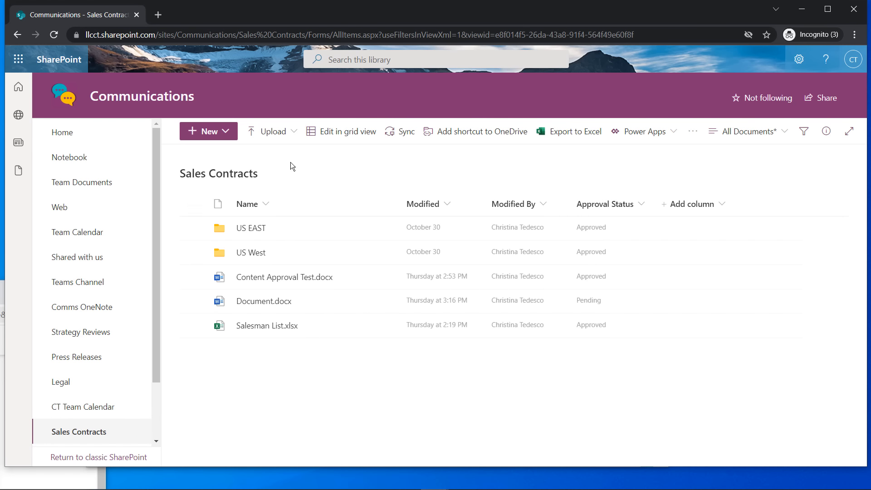
Open the Approval Status filter panel and dismiss it again
left_click(638, 205)
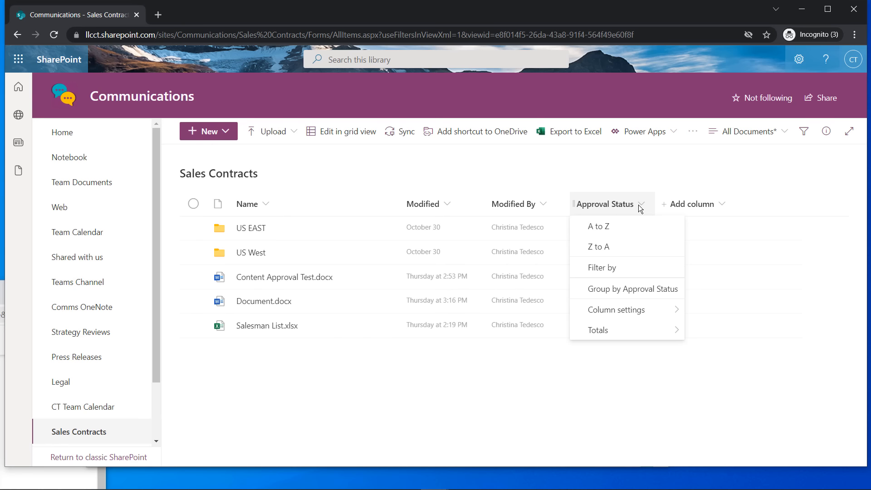
left_click(618, 268)
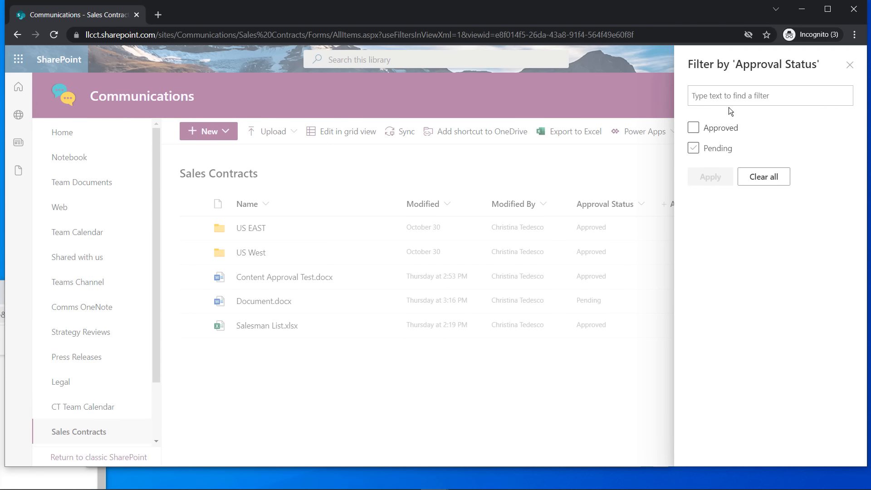
left_click(849, 67)
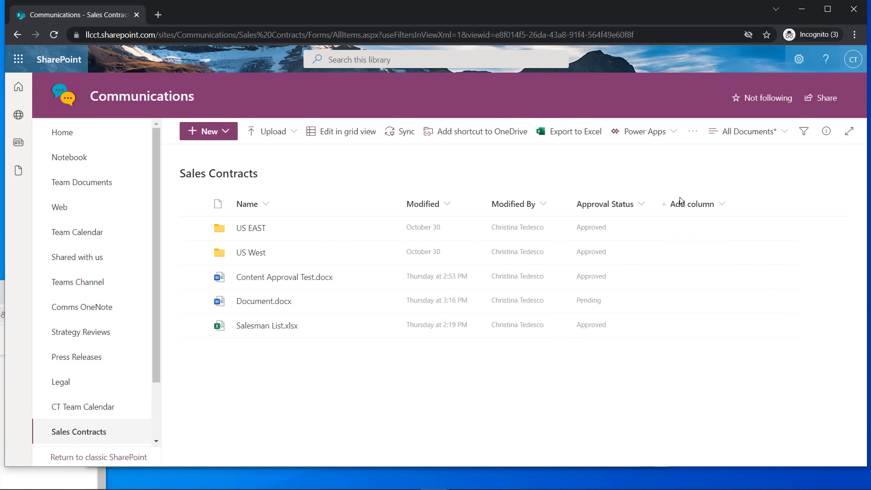
Sort by Approval Status, trying Z to A before settling on A to Z
left_click(643, 204)
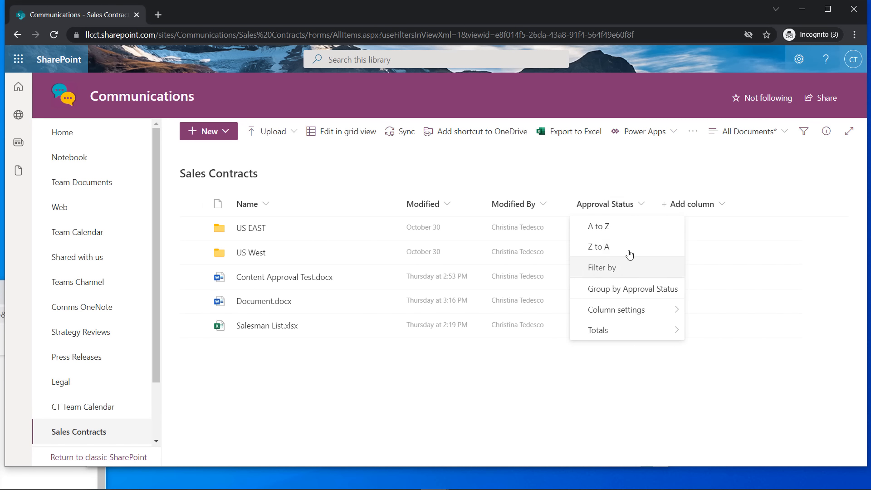
left_click(610, 232)
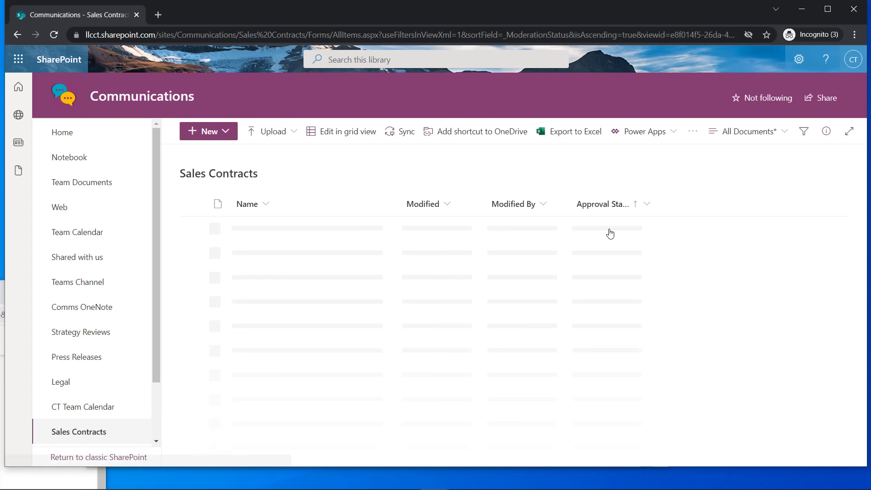
left_click(645, 210)
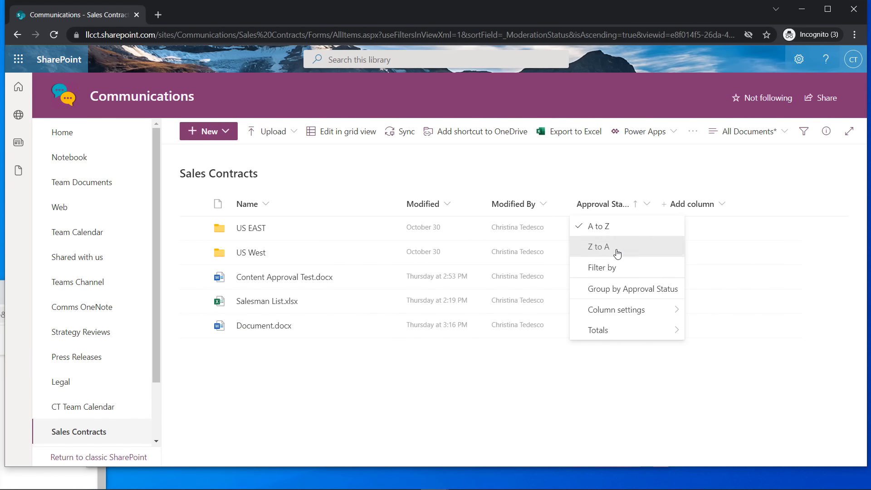
left_click(615, 247)
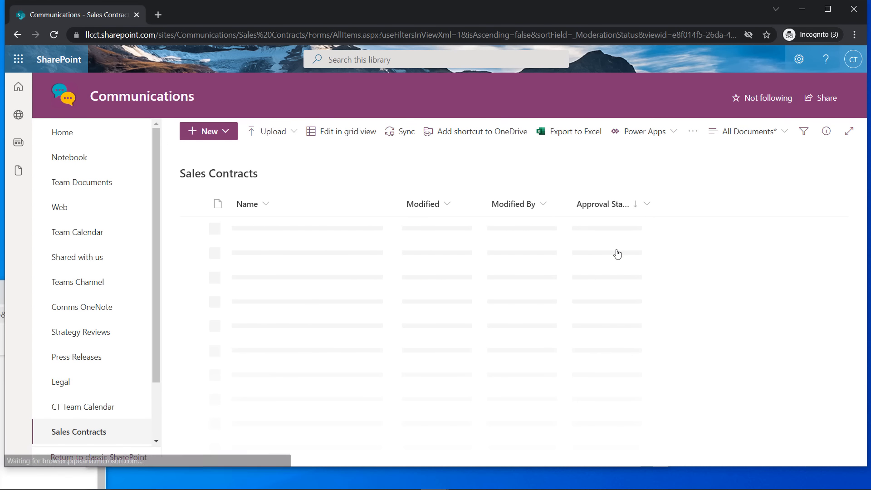
left_click(647, 206)
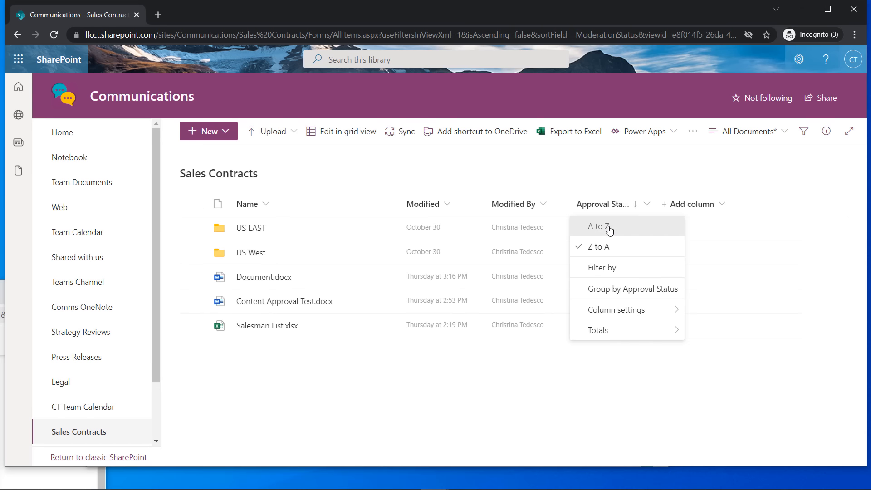
left_click(612, 226)
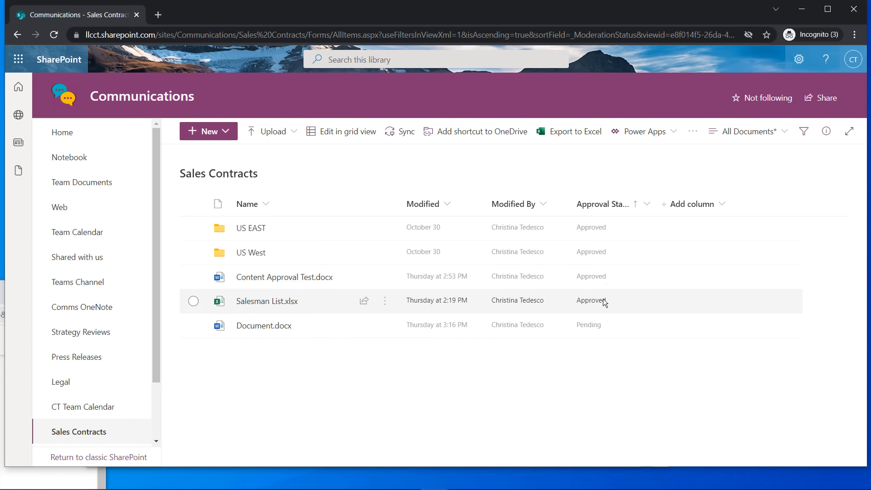
Browse the Modified By and Approval Status menus, including Column settings and Totals
left_click(541, 205)
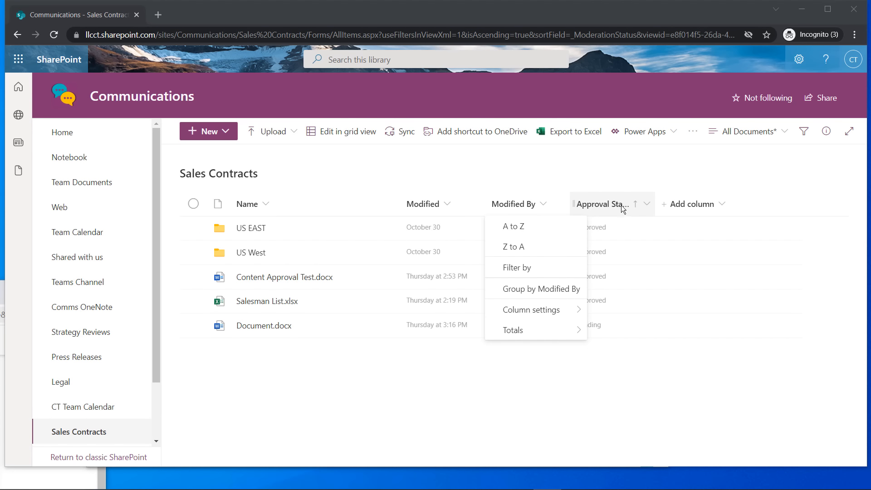
left_click(645, 203)
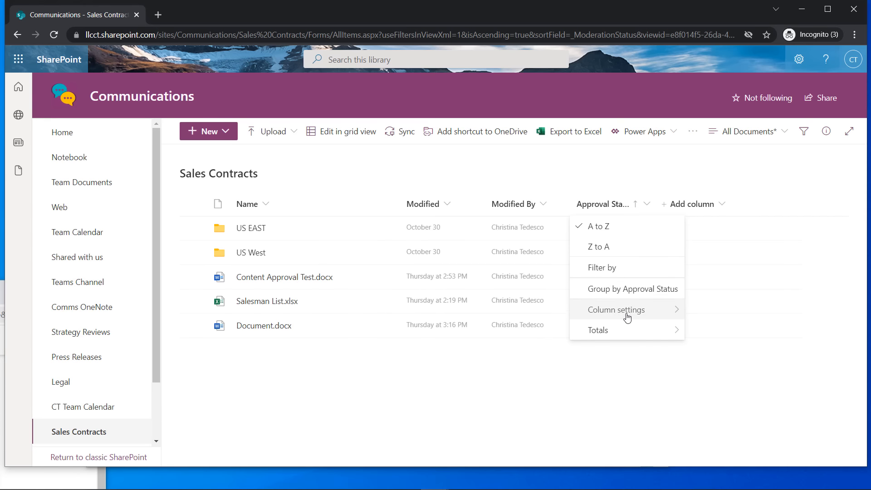
mouse_move(626, 314)
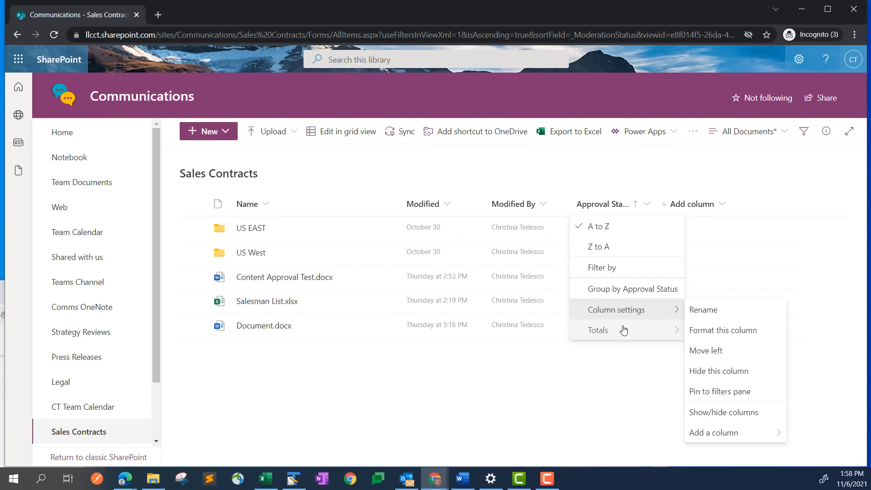
mouse_move(622, 329)
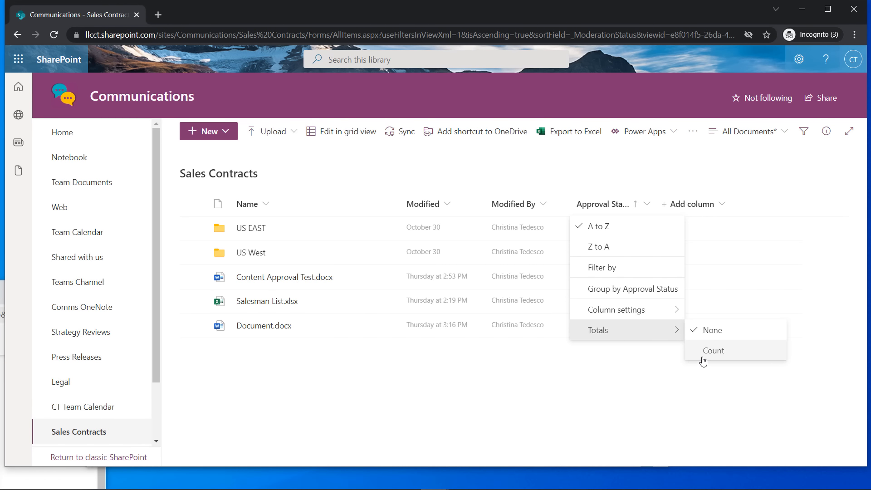
Compare the Modified By, Modified and Name column menus
left_click(462, 188)
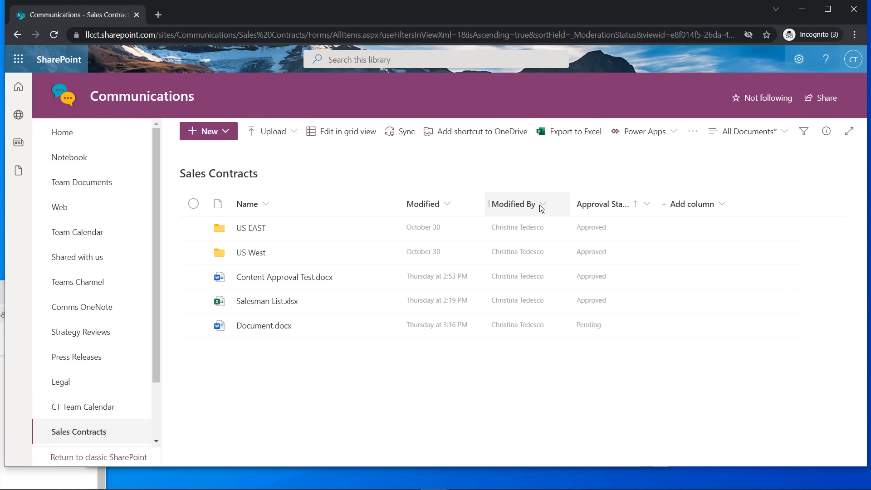
left_click(541, 207)
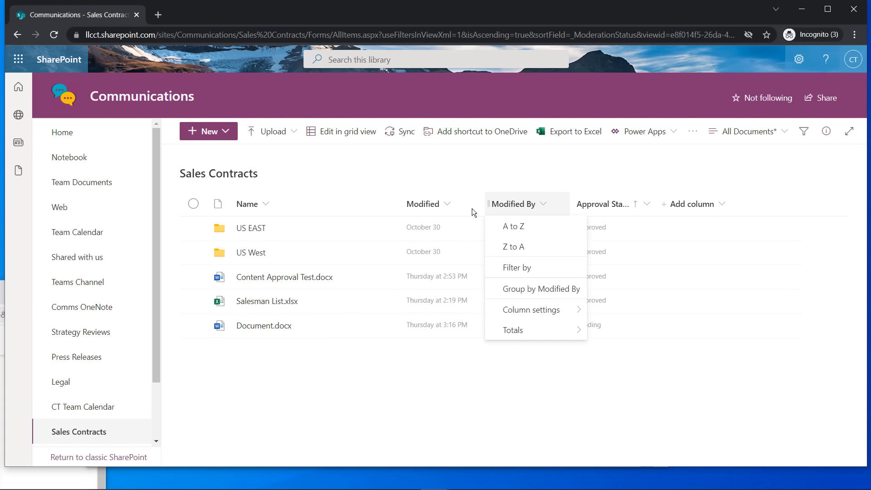
left_click(448, 203)
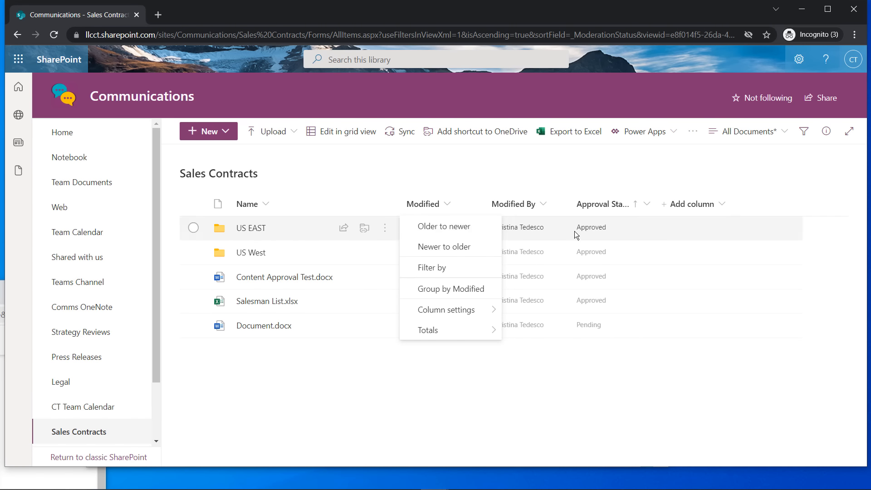
left_click(265, 205)
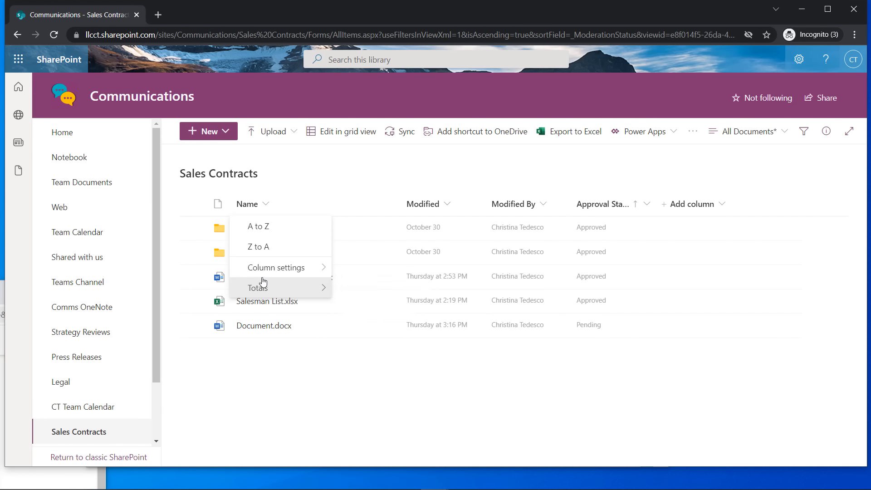
left_click(339, 173)
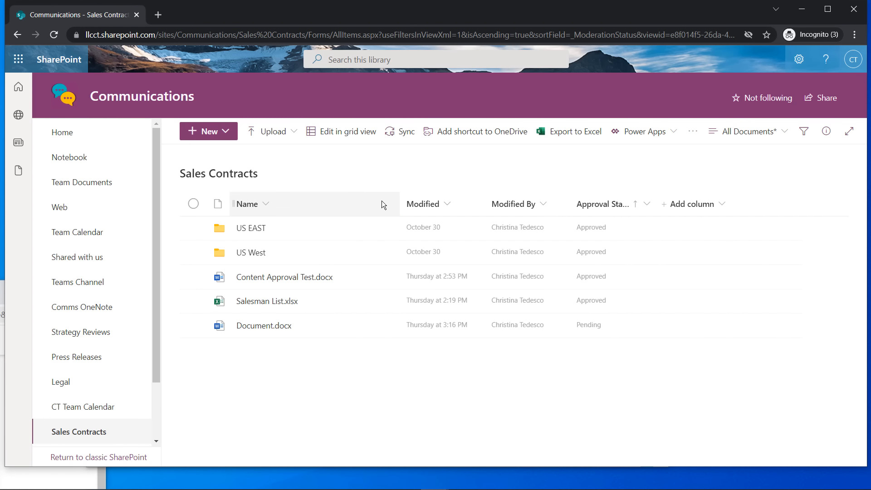
Sort the files by Modified, older to newer, then group them by Approval Status
left_click(444, 205)
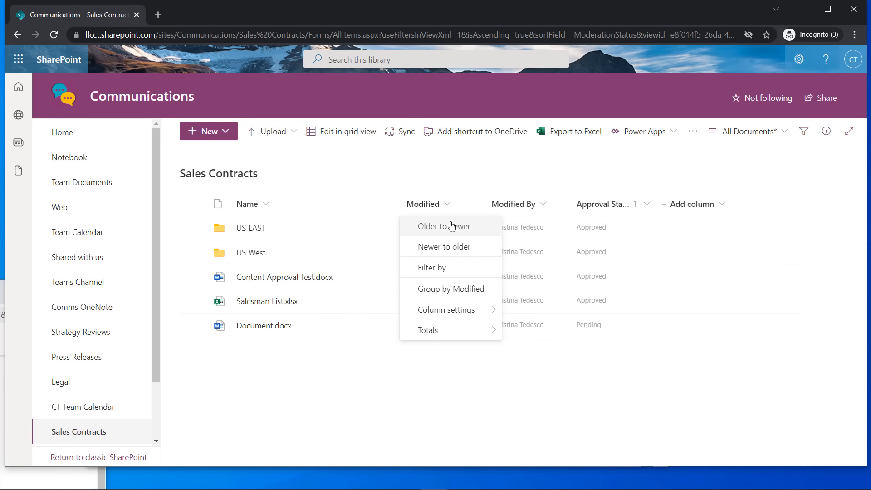
left_click(438, 230)
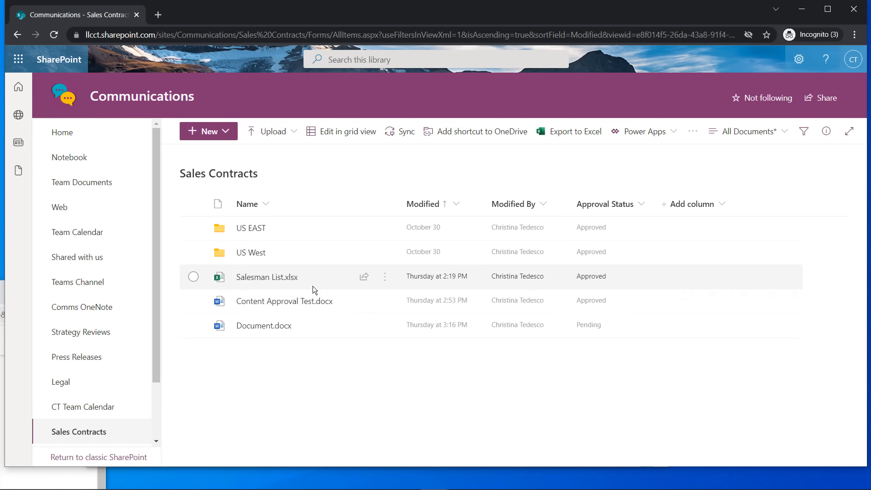
left_click(643, 206)
left_click(603, 282)
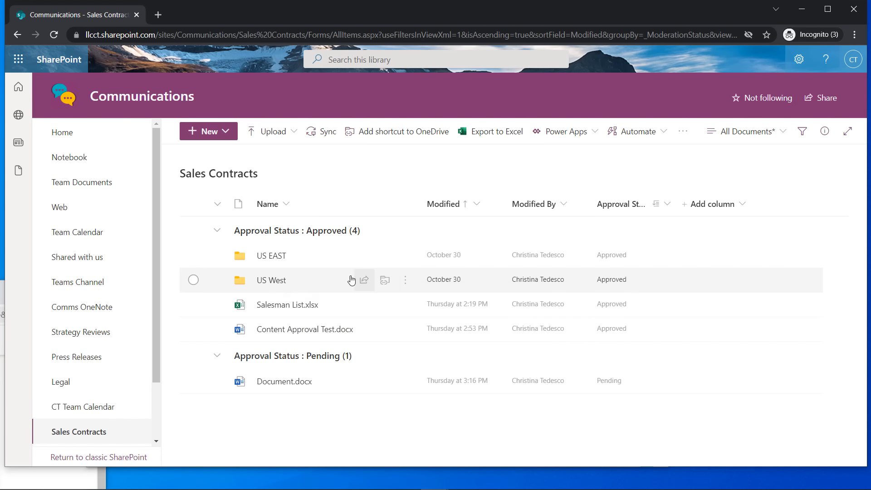
Collapse the Approved and Pending groups, then expand both again
left_click(217, 231)
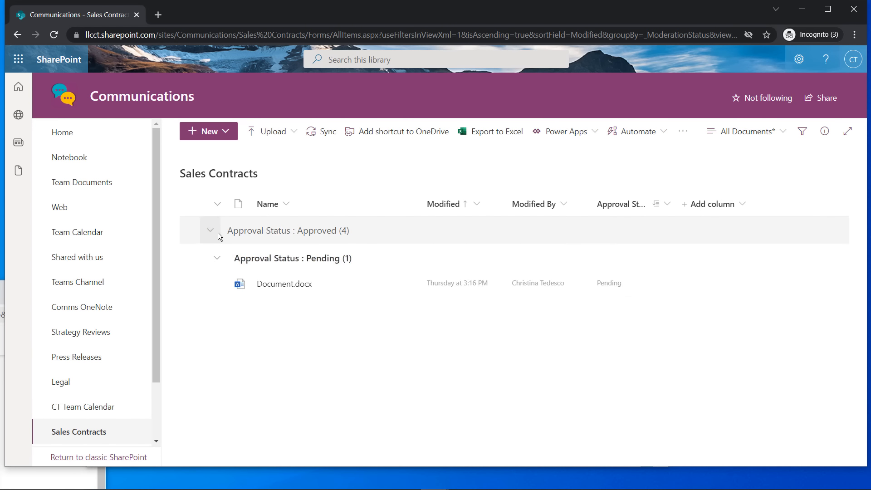
left_click(217, 258)
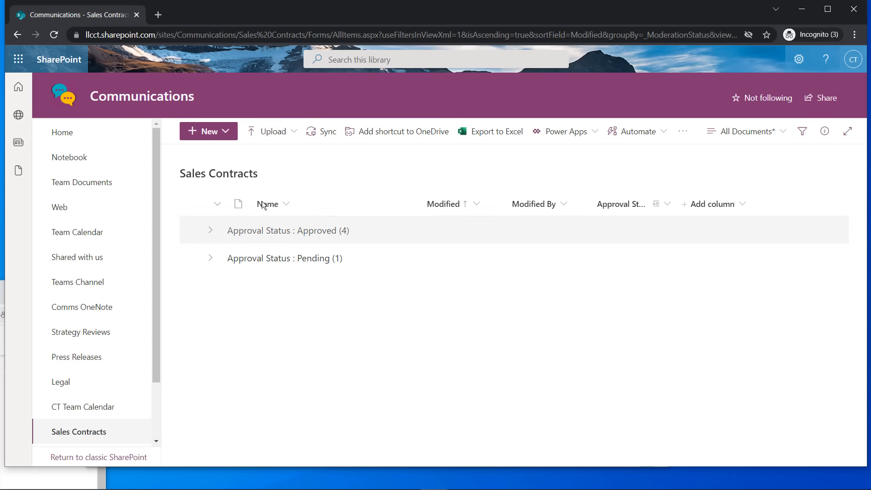
left_click(210, 231)
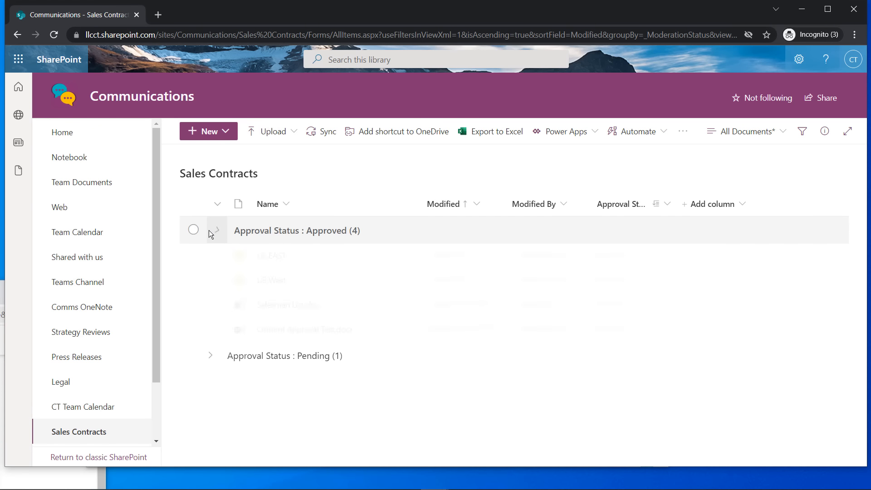
left_click(211, 357)
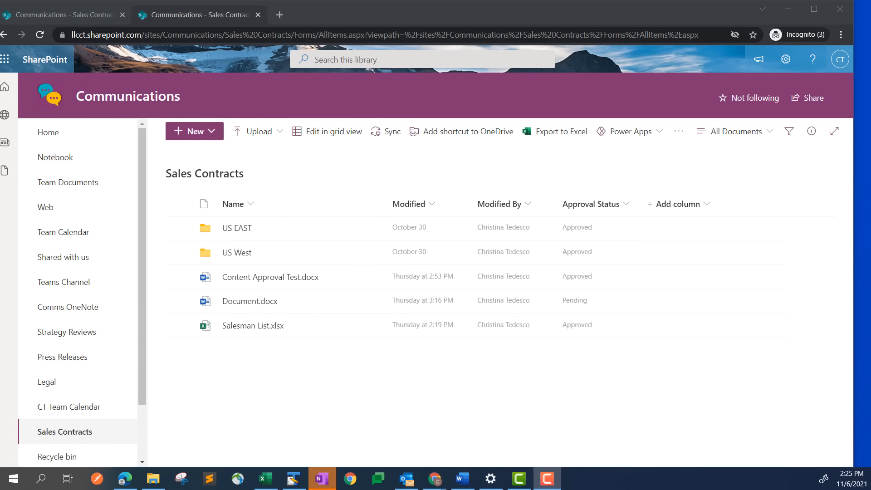
Close the second browser tab and list the library's available views
key("ctrl+w")
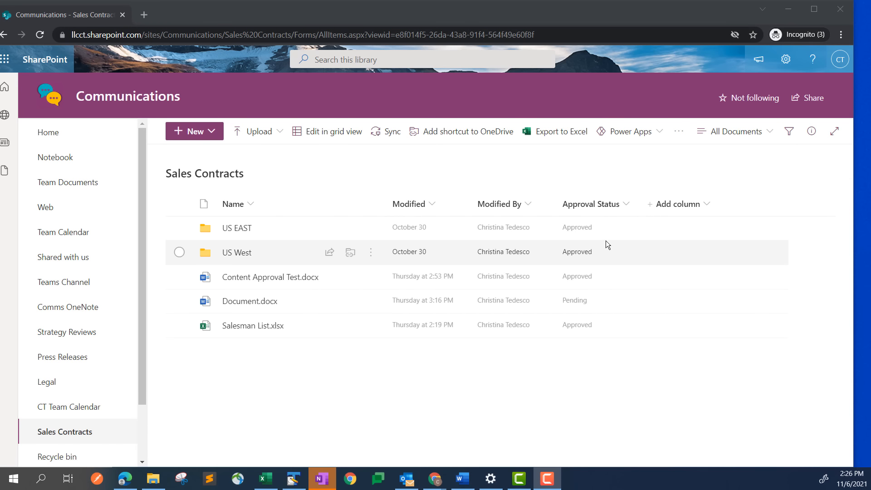
left_click(768, 135)
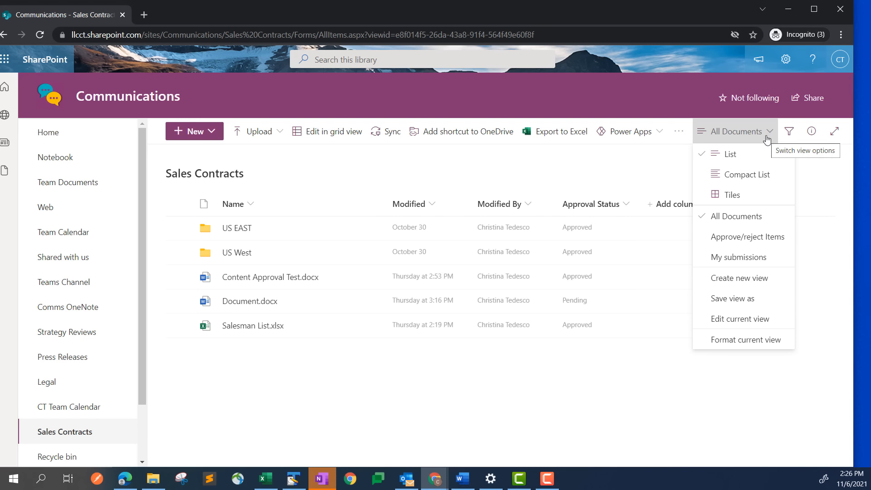
left_click(747, 237)
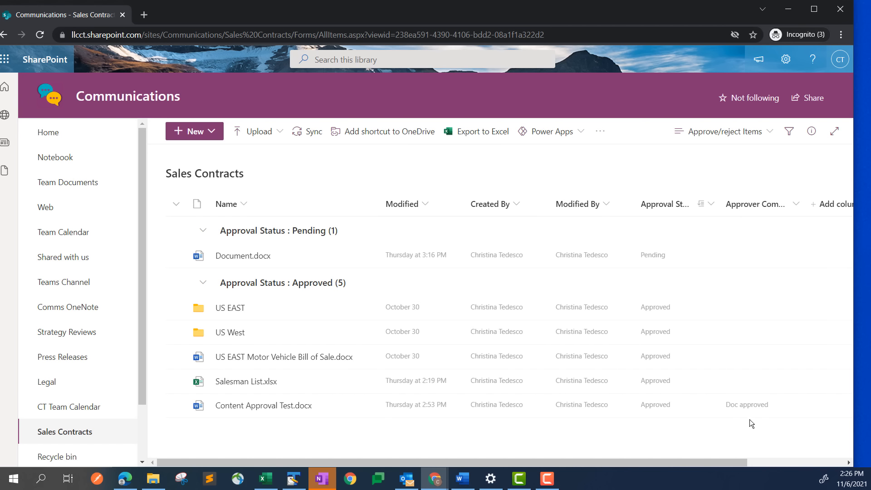
left_click(750, 133)
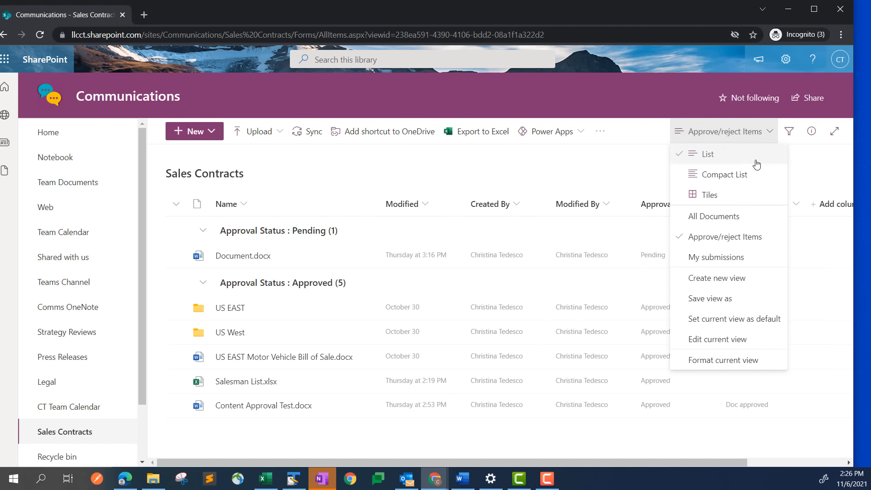
left_click(730, 257)
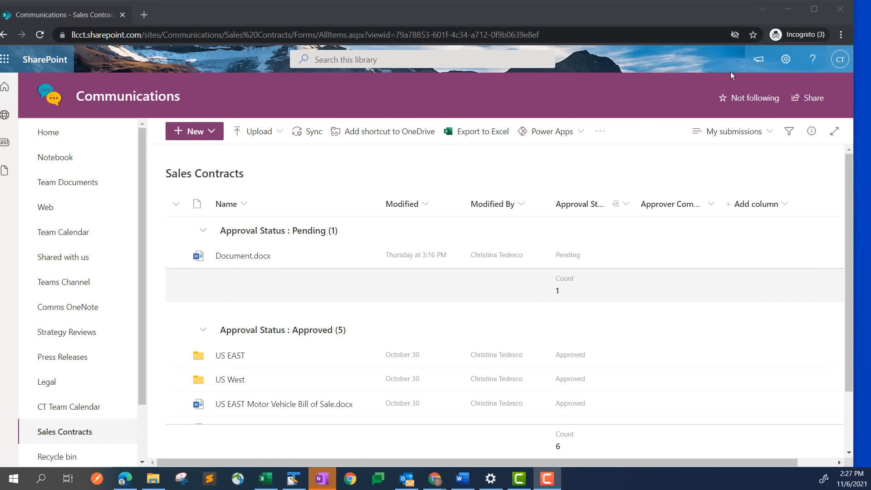
left_click(765, 138)
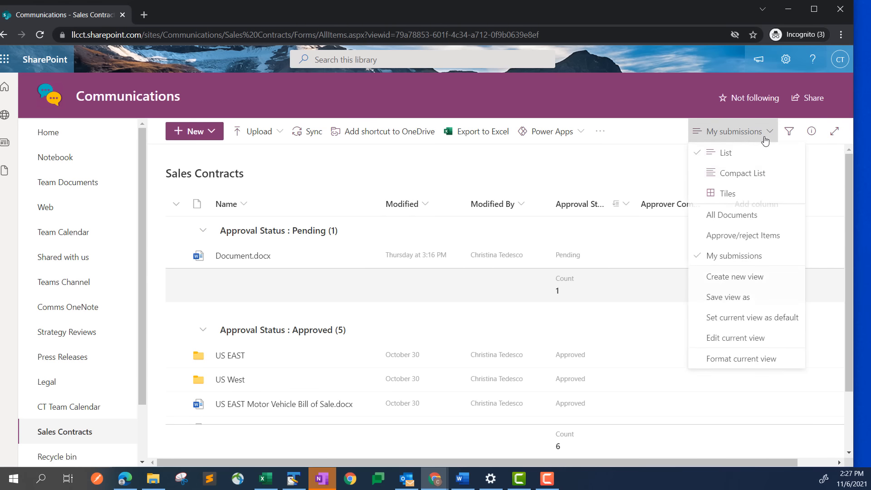
left_click(724, 215)
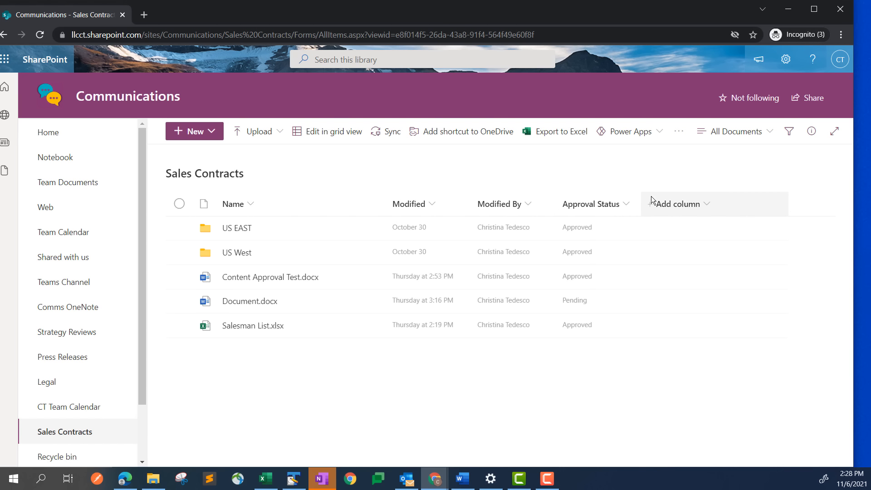
List the column types available for a new Sales Contracts column
left_click(702, 203)
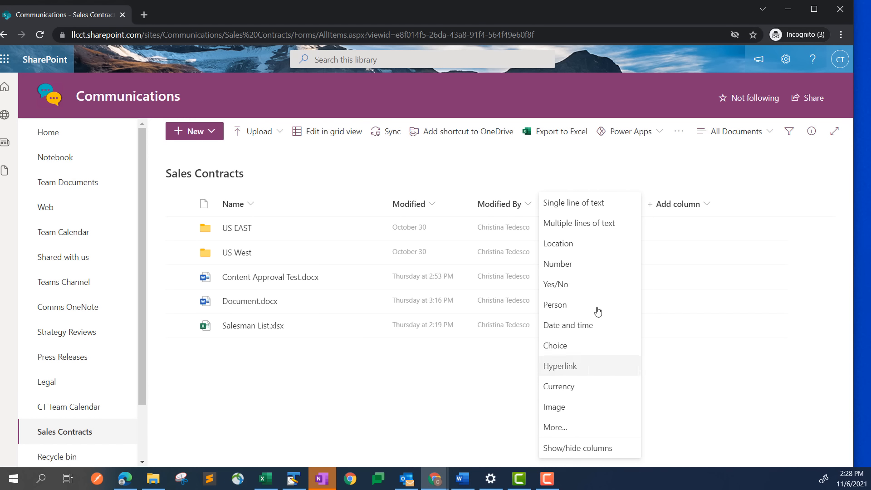
Define a Single line of text column 'Notes' described as 'high level summary of info', showing more options
left_click(572, 208)
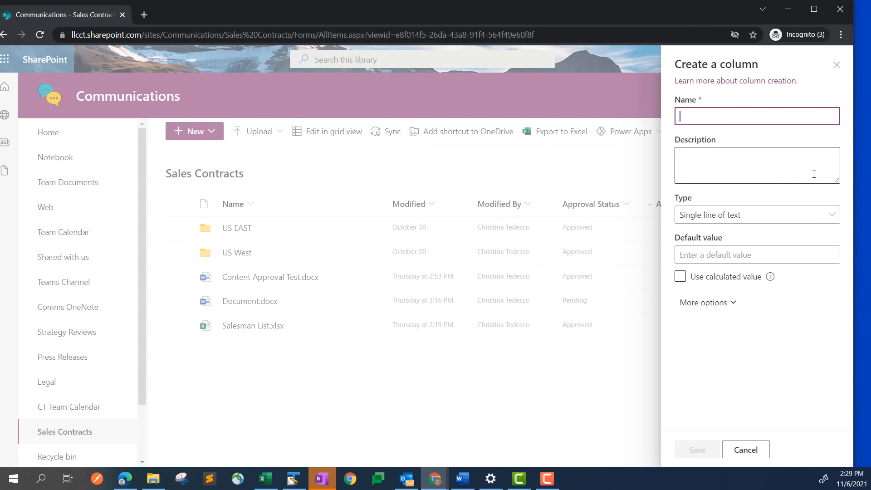
type("Note")
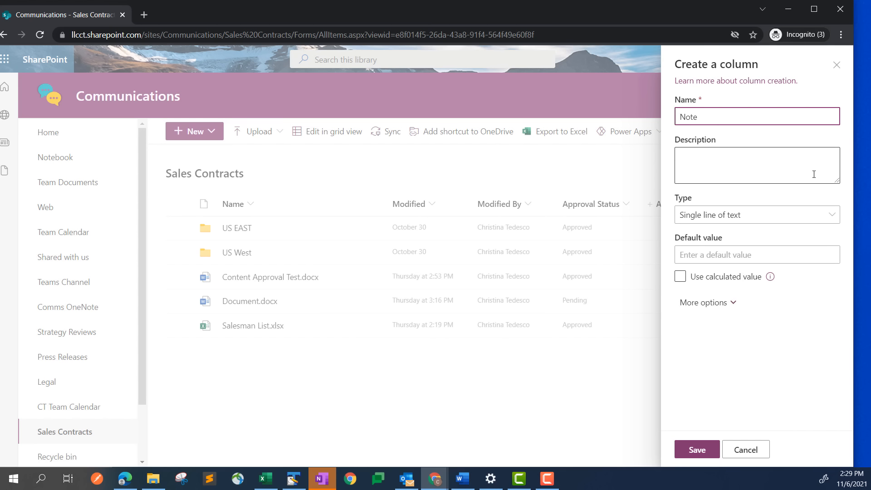
type("s")
left_click(813, 174)
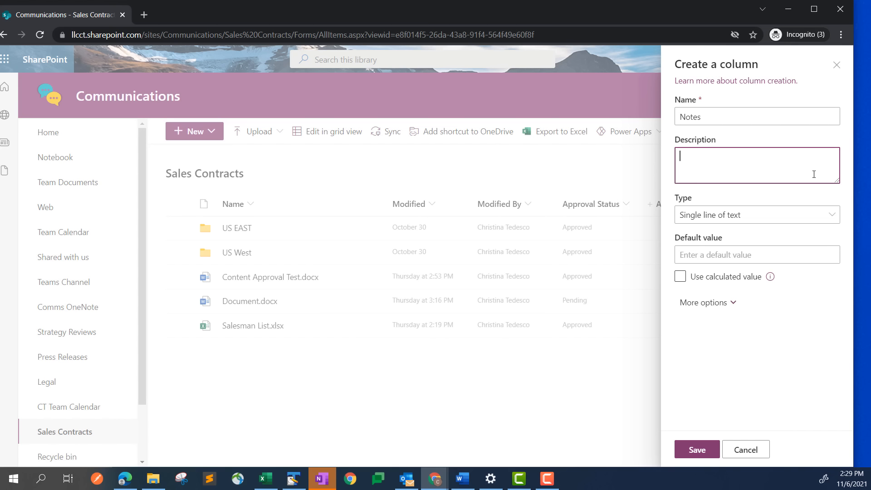
type("high level summary of info")
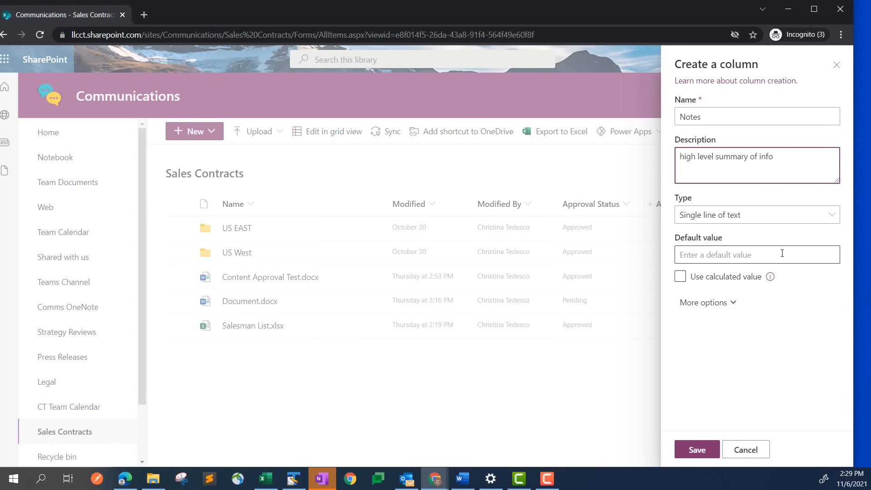
left_click(708, 309)
Set the Notes column's maximum number of characters to 255
scroll(721, 313, "down", 1)
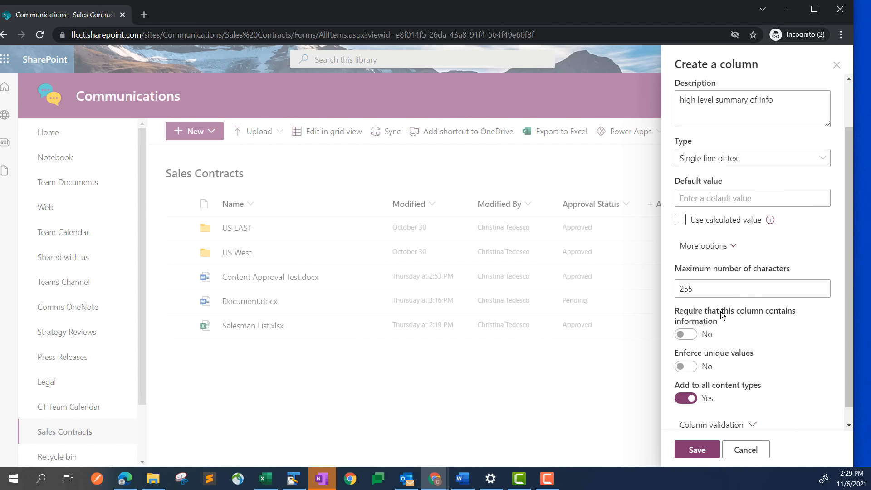
left_click(707, 289)
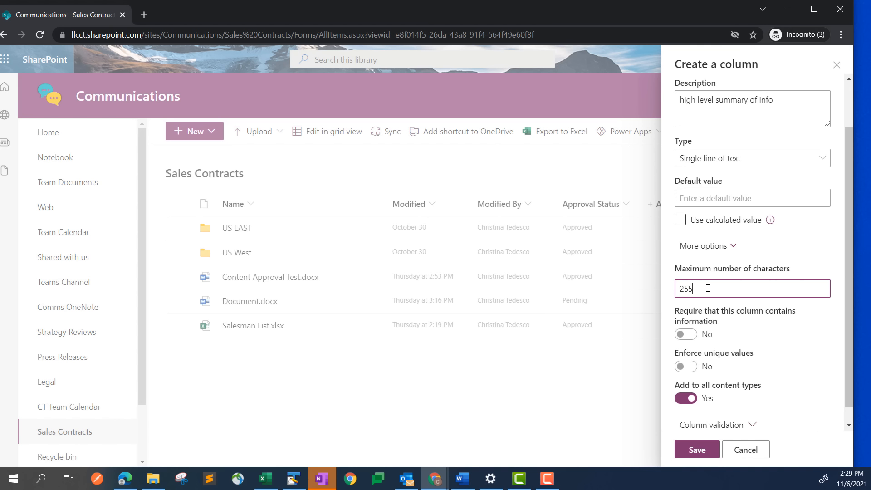
key("BackSpace")
type("5")
Expand Column validation and save the new Notes single-line text column
scroll(746, 371, "down", 1)
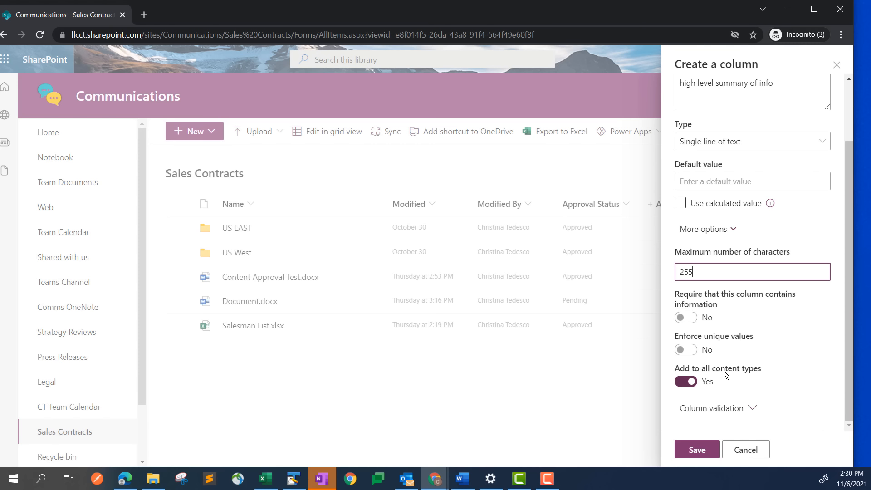
left_click(734, 408)
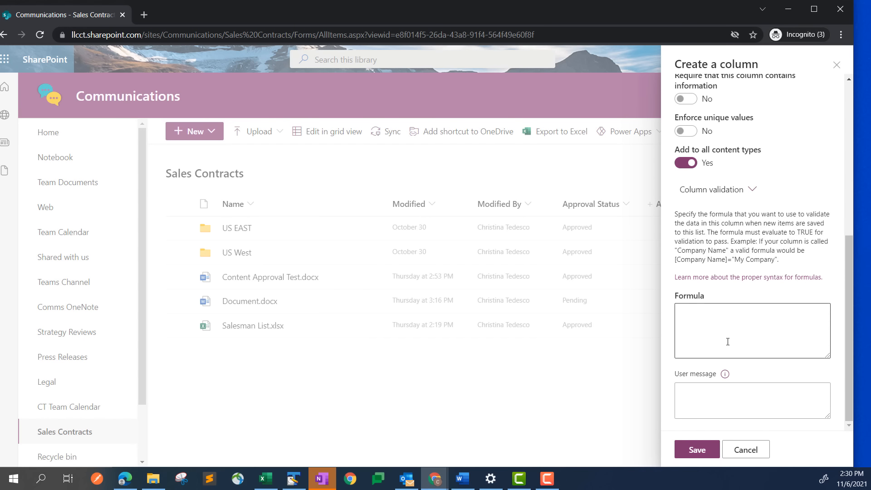
scroll(727, 341, "up", 6)
scroll(731, 326, "down", 4)
scroll(731, 326, "up", 4)
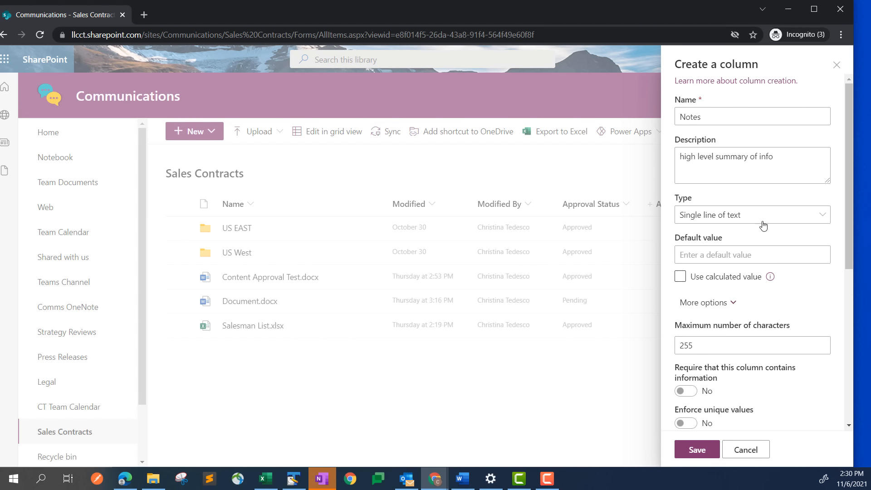
scroll(753, 272, "down", 5)
left_click(696, 449)
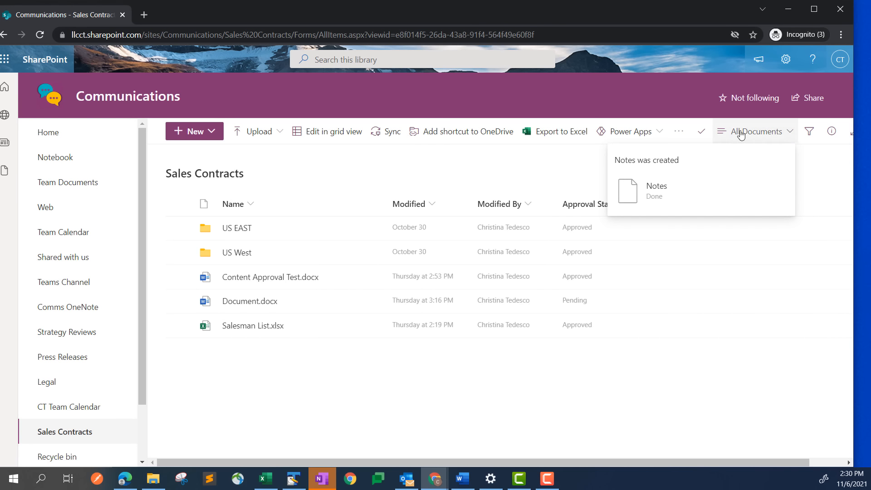
Dismiss the column-creation notice and open the details pane for Content Approval Test.docx
left_click(698, 133)
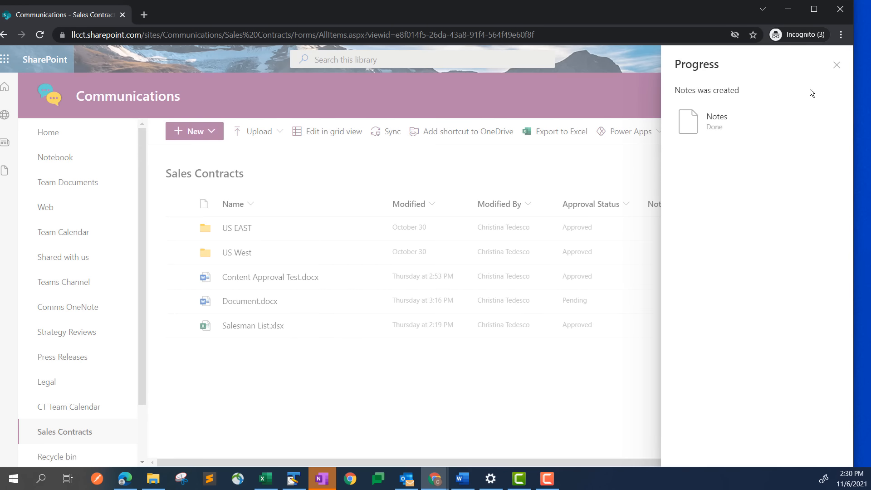
left_click(837, 67)
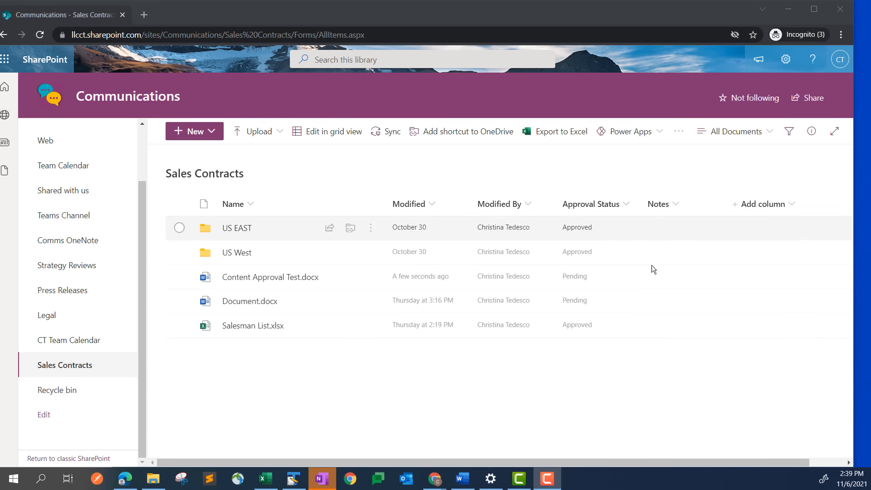
mouse_move(254, 277)
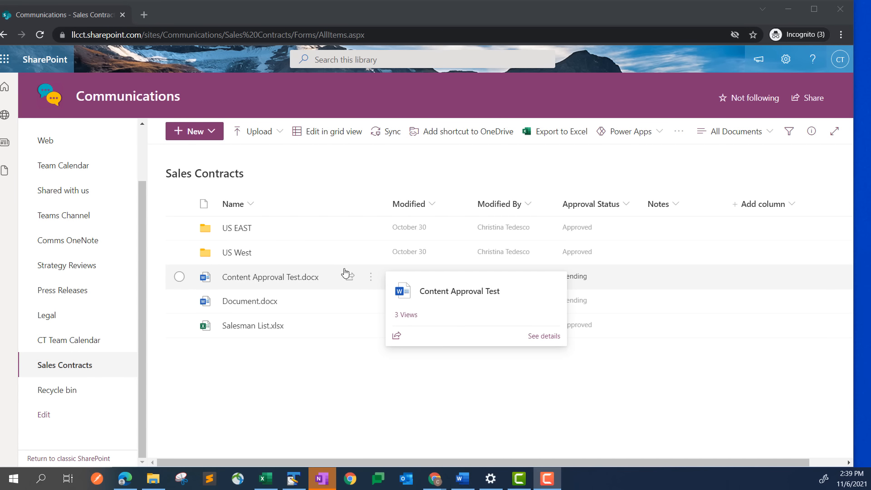
left_click(375, 282)
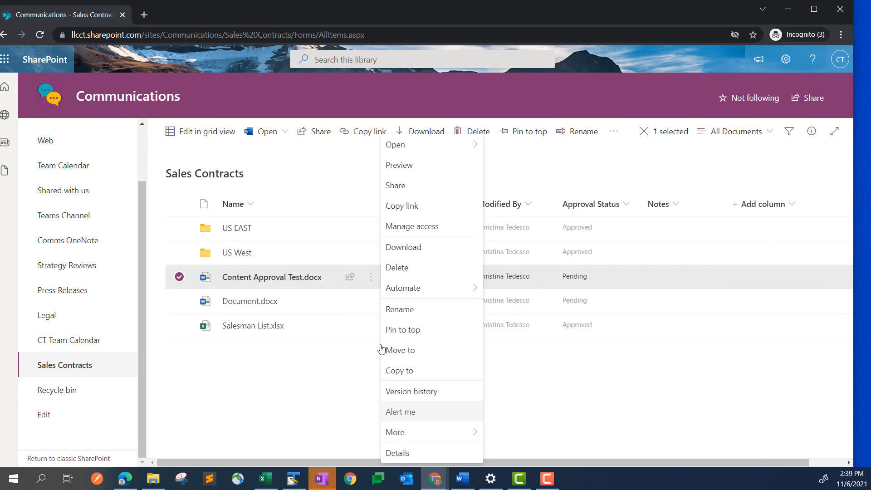
left_click(392, 453)
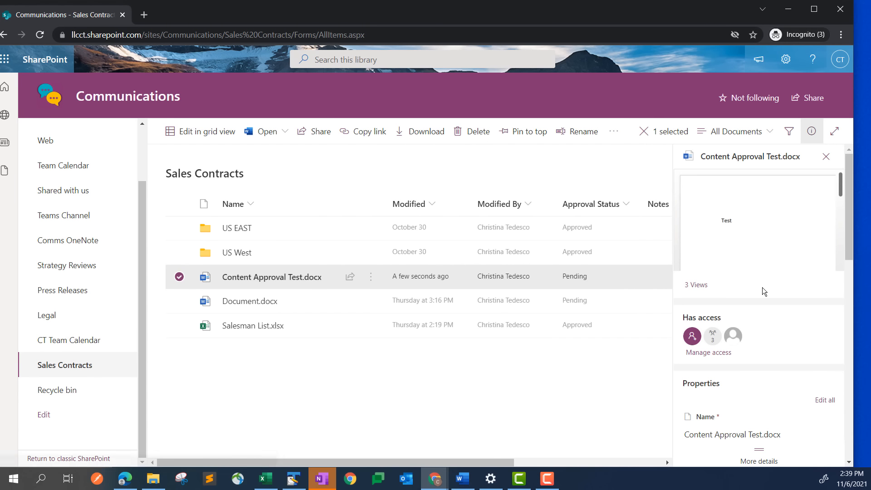
Enter 'New Doc for testing' in the Notes property, then close the details pane
scroll(752, 313, "down", 2)
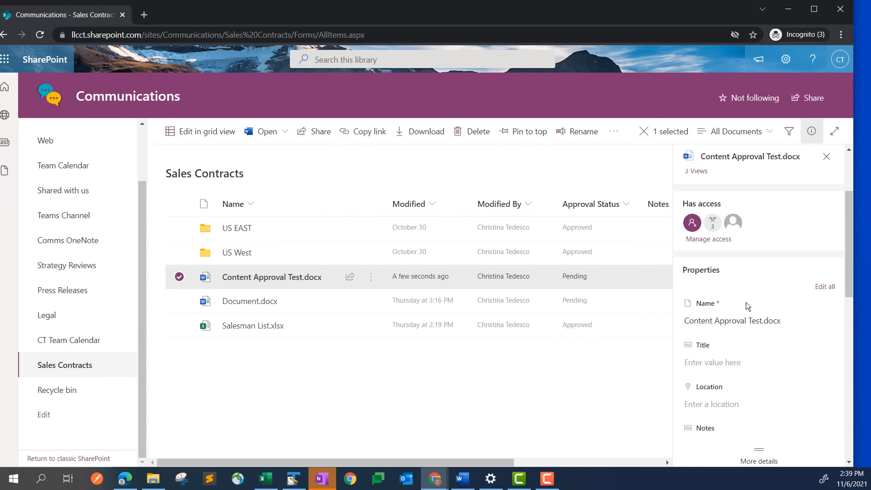
scroll(747, 306, "down", 3)
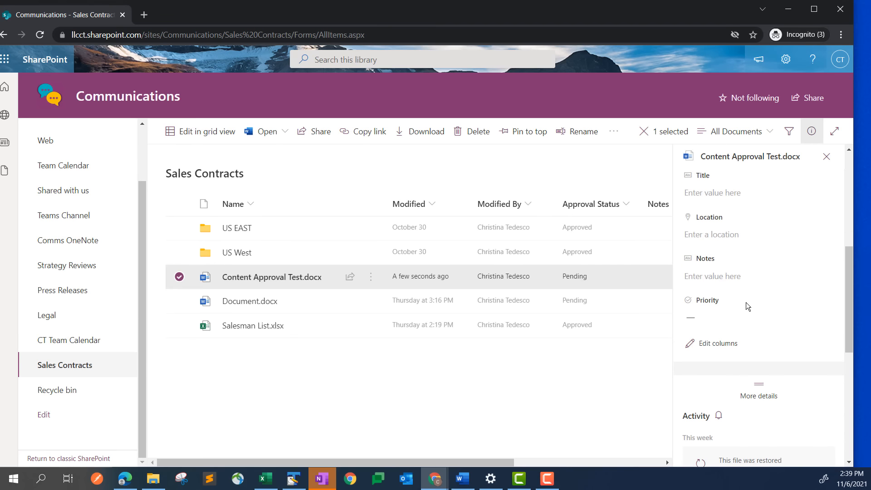
left_click(707, 276)
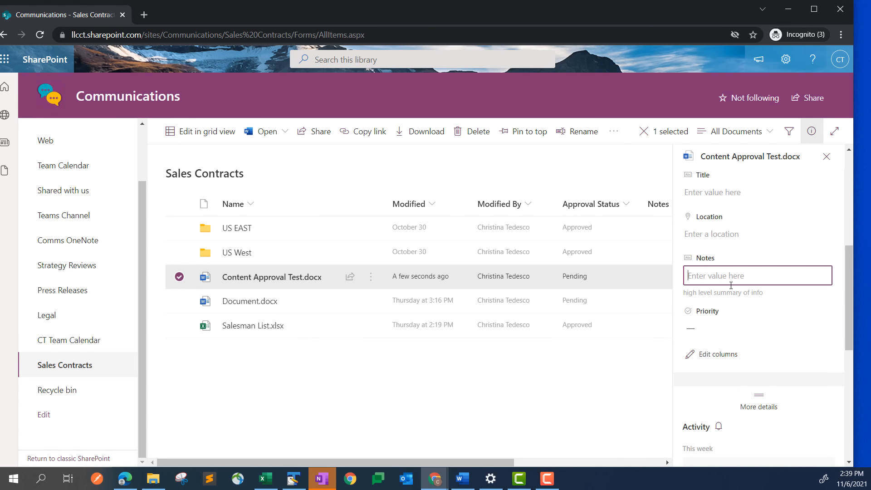
type("New Doc for testing")
left_click(775, 307)
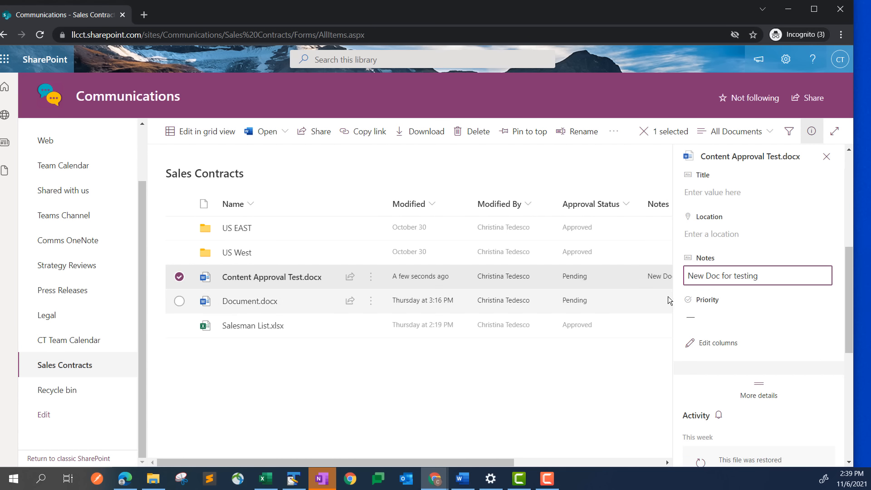
left_click(826, 156)
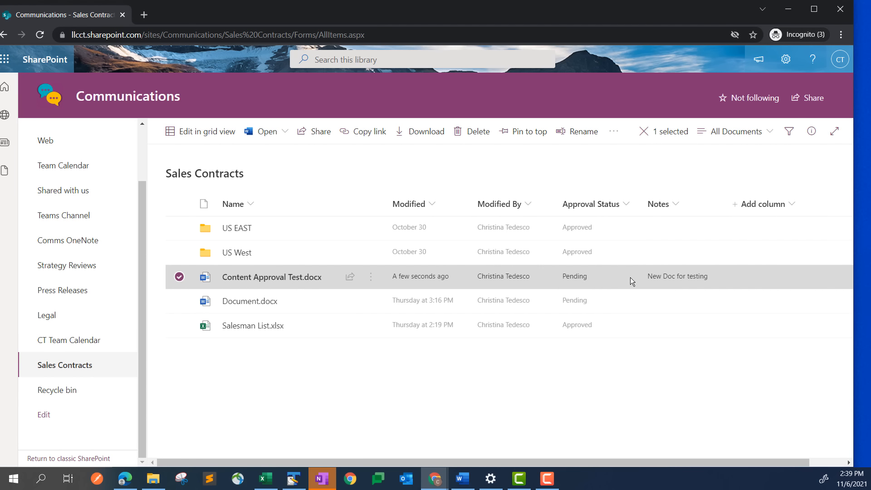
left_click(179, 277)
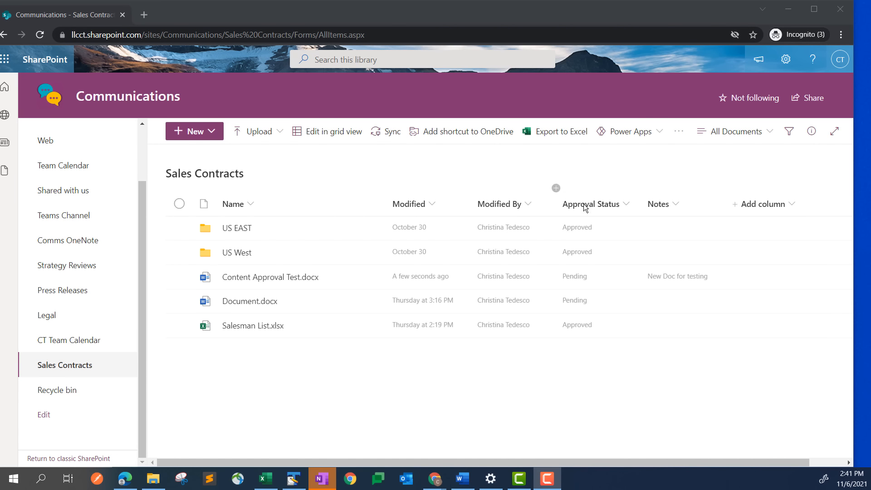
Save the current library view as a non-public view named 'CT View'
left_click(735, 132)
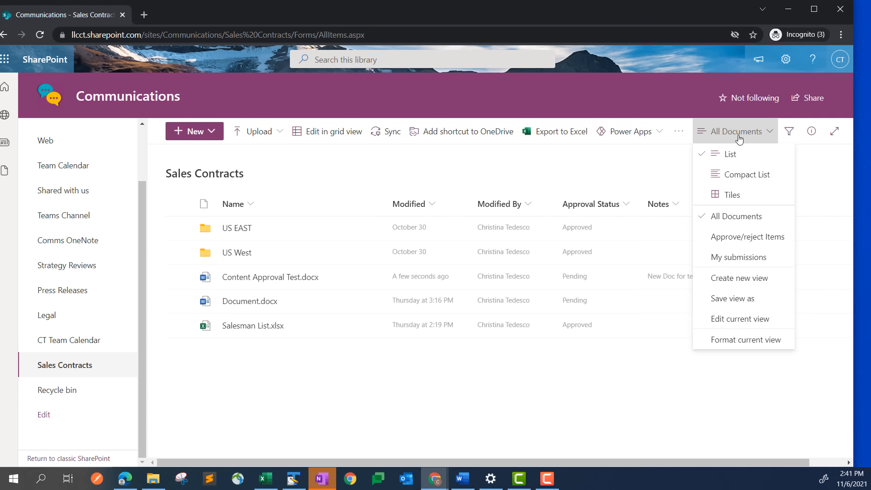
left_click(739, 299)
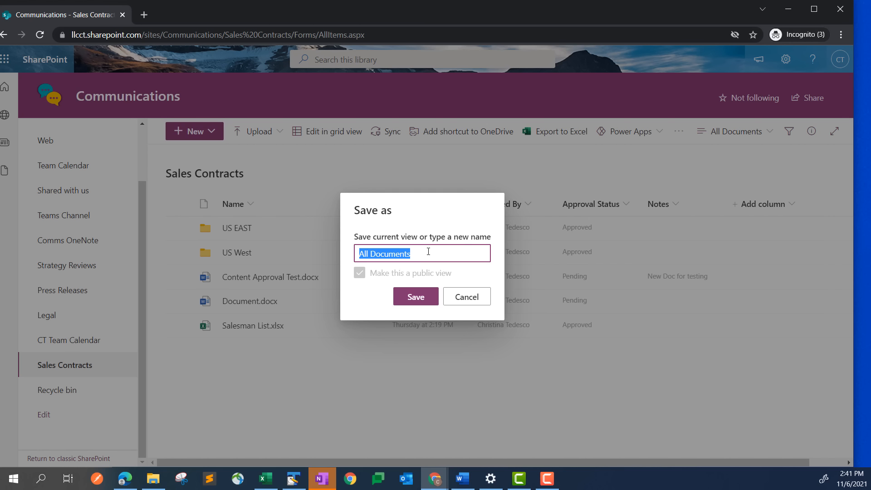
type("T")
key("BackSpace")
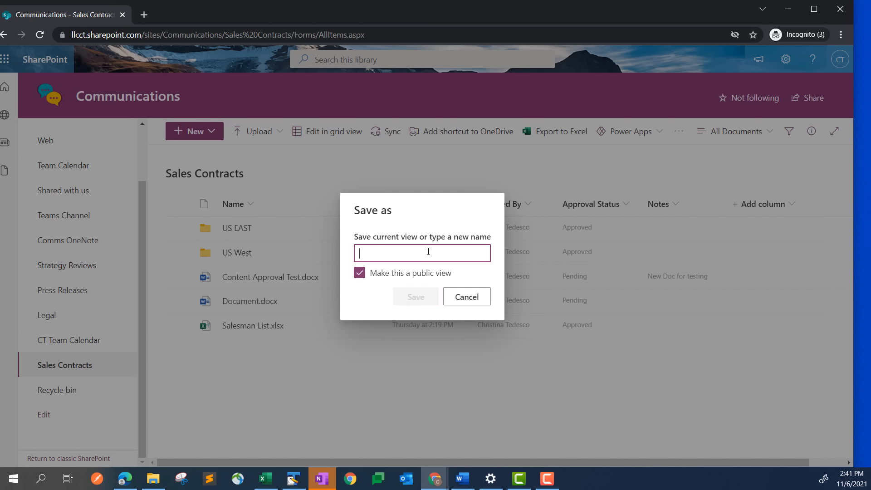
type("CT View")
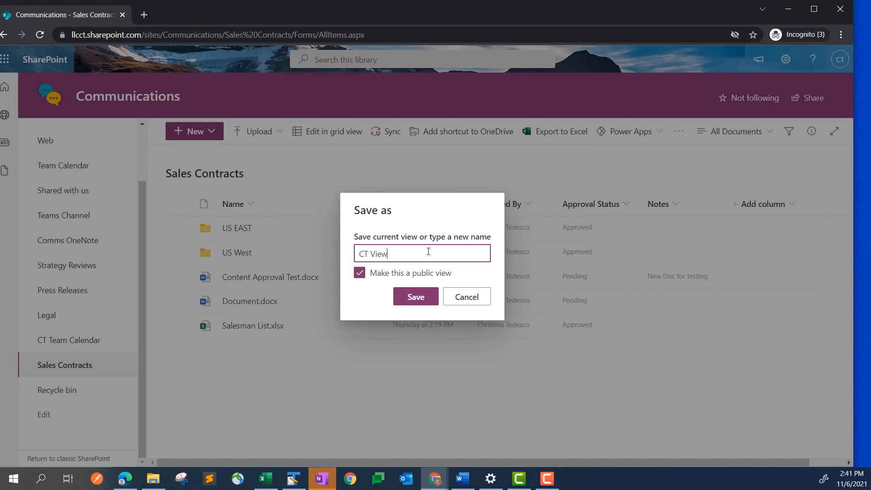
left_click(392, 277)
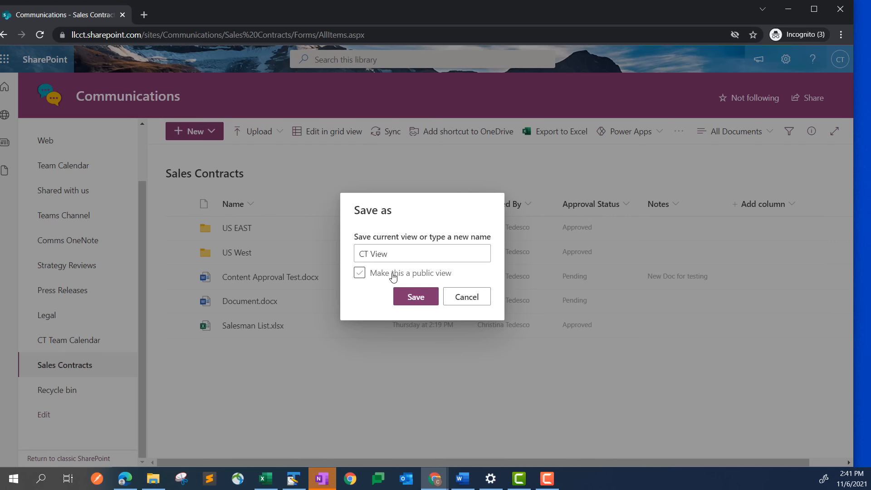
left_click(422, 302)
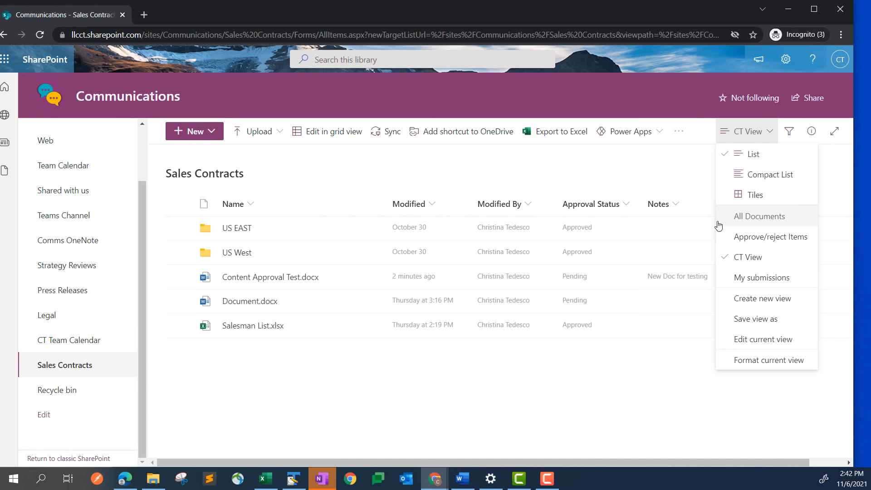
Switch Sales Contracts from CT View back to the All Documents view
left_click(679, 180)
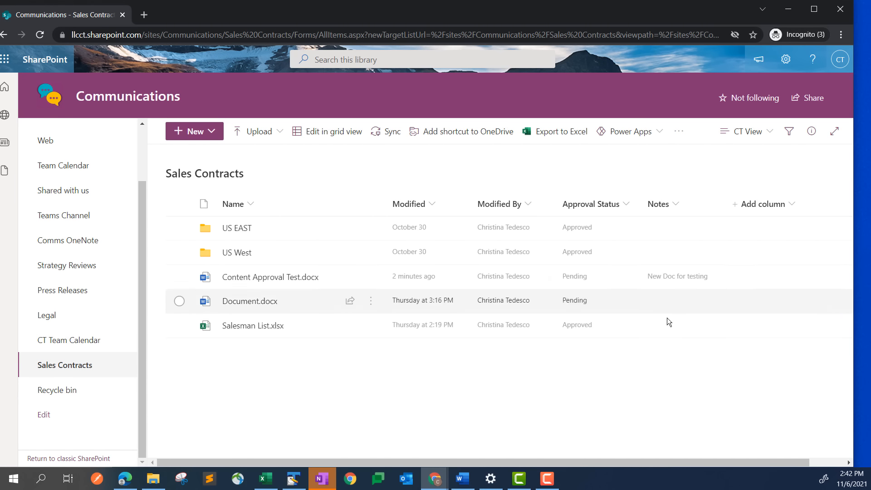
left_click(764, 138)
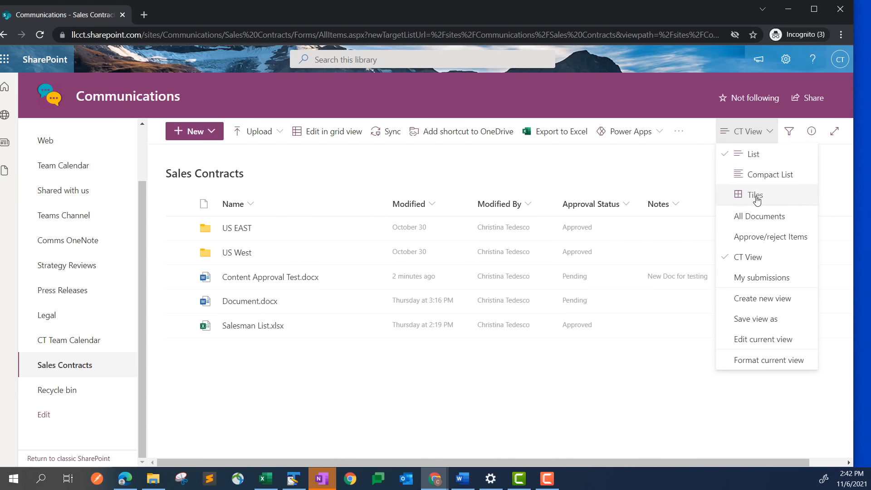
left_click(754, 218)
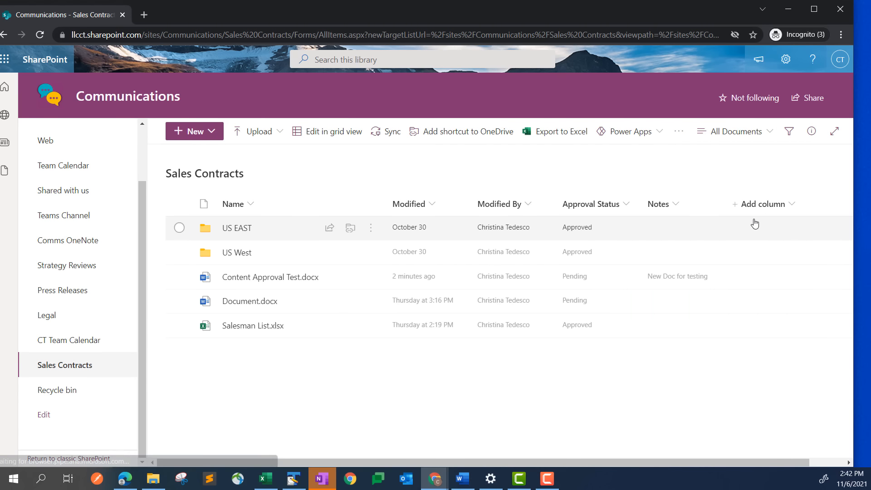
left_click(673, 207)
left_click(714, 204)
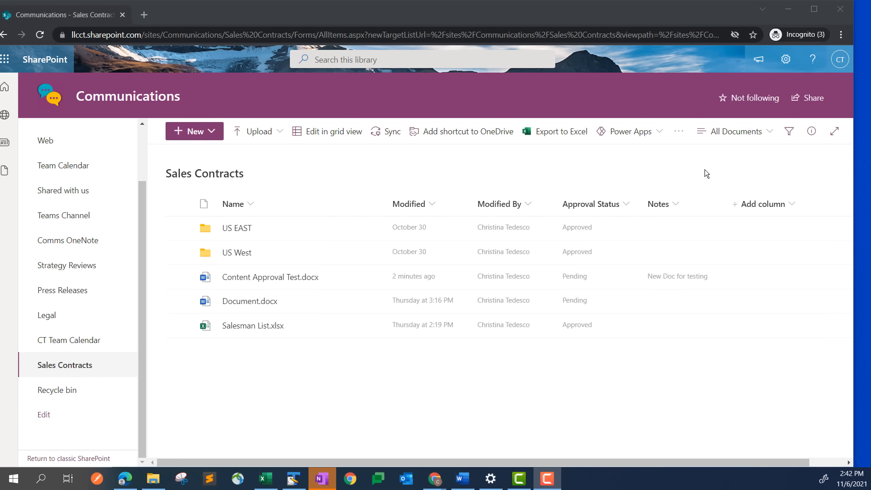
Uncheck Notes in Show/hide columns and apply, removing it from All Documents
left_click(679, 205)
mouse_move(681, 310)
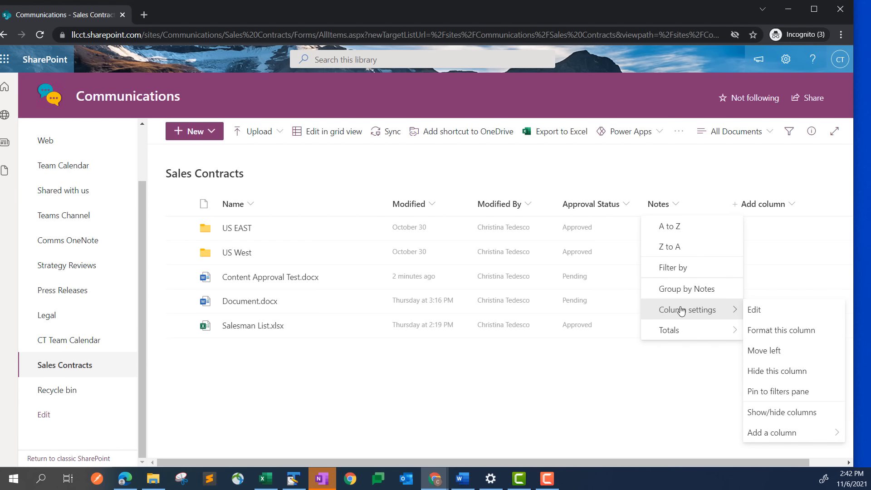
left_click(782, 412)
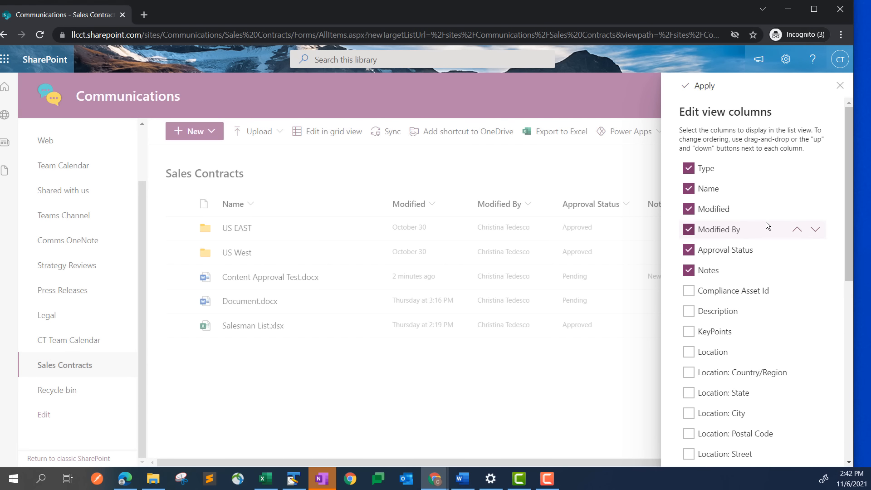
scroll(766, 220, "down", 1)
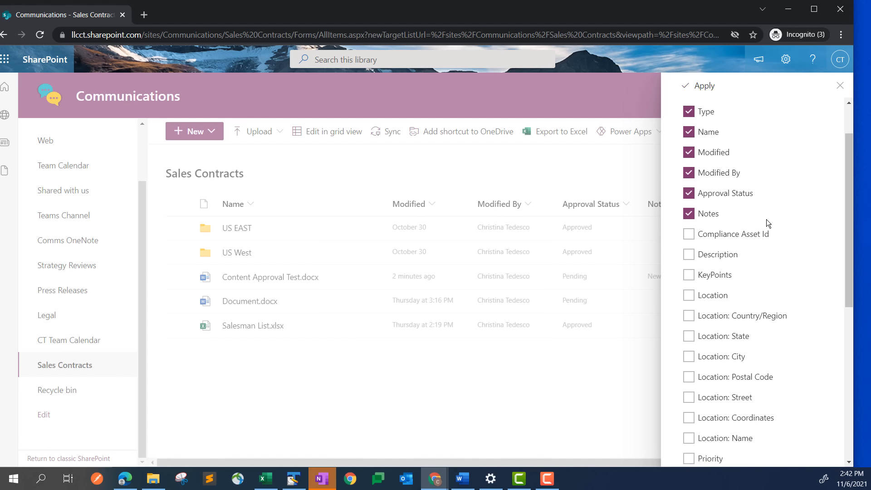
scroll(766, 219, "down", 5)
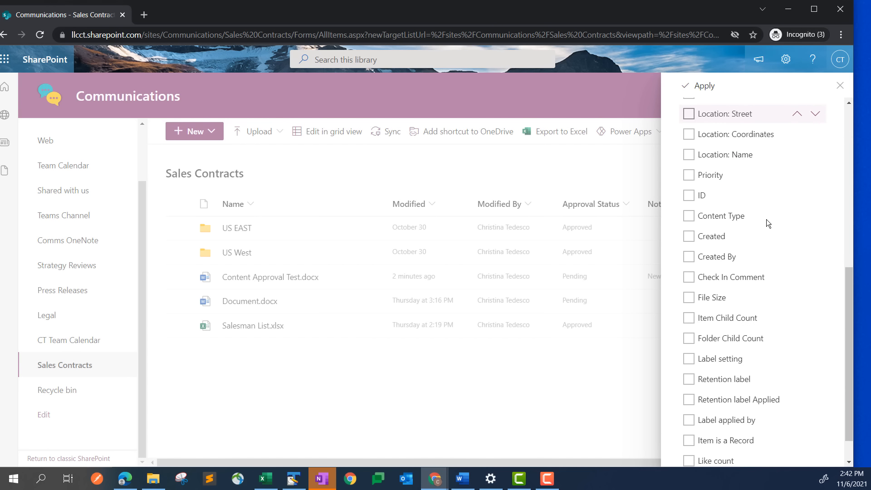
scroll(766, 219, "down", 1)
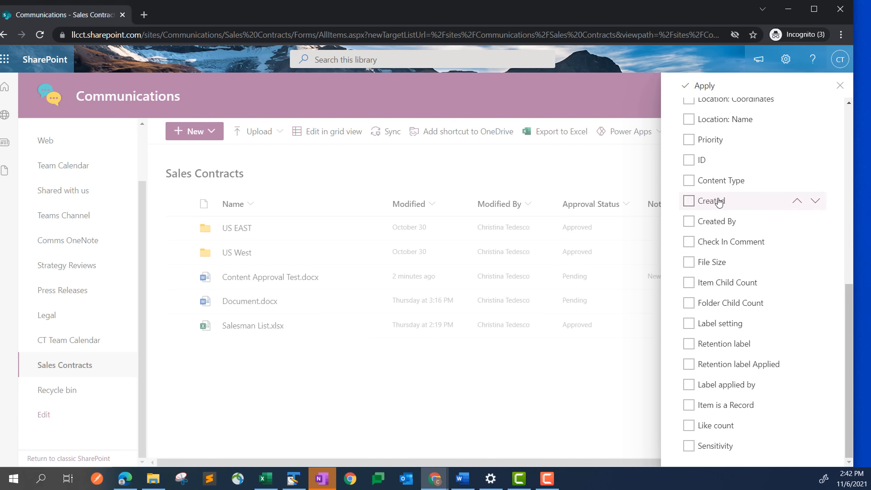
scroll(717, 202, "up", 3)
scroll(720, 202, "down", 3)
scroll(729, 326, "up", 4)
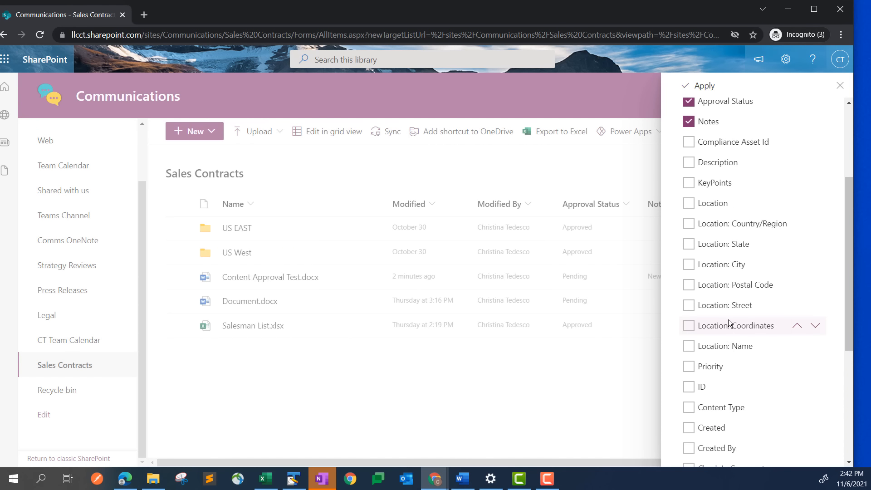
scroll(726, 323, "up", 2)
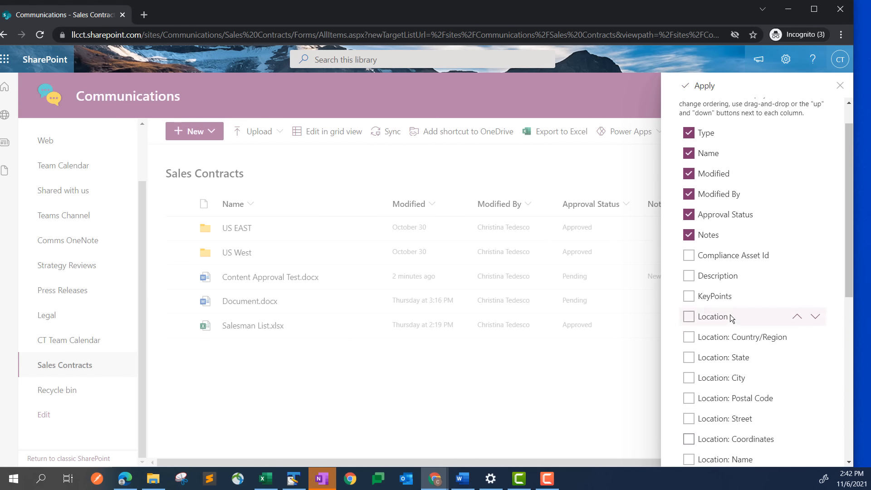
left_click(690, 235)
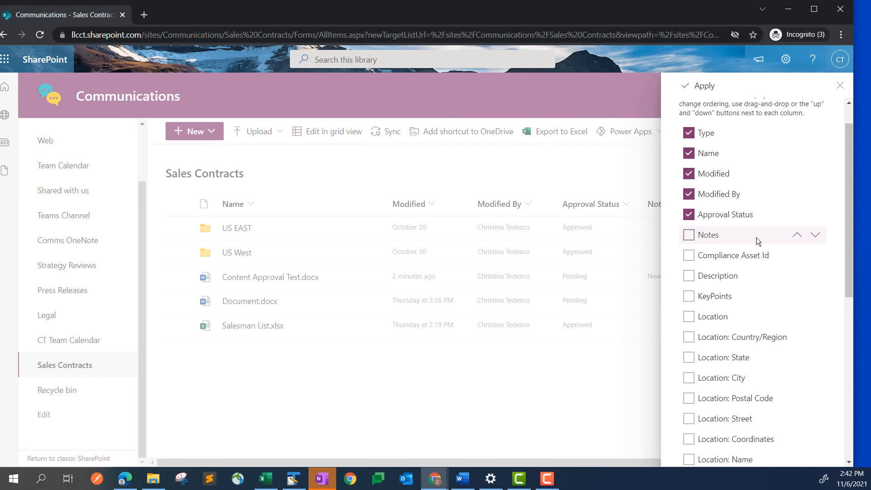
scroll(751, 274, "down", 6)
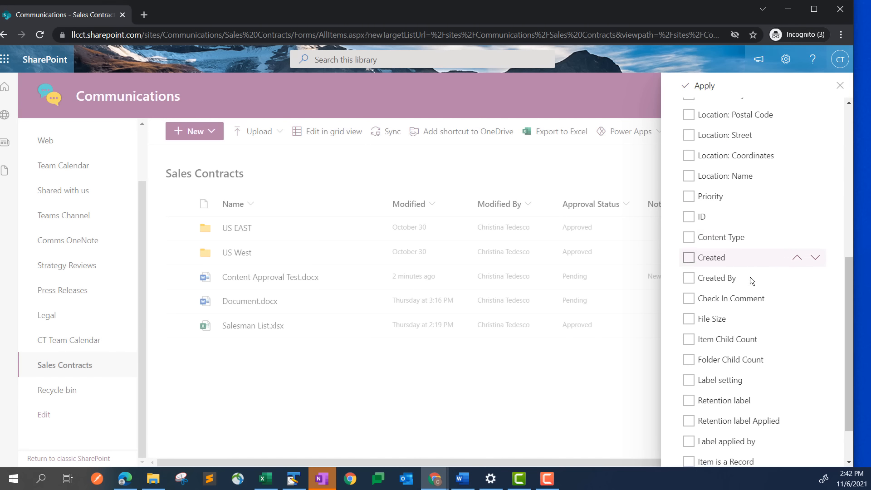
scroll(796, 290, "up", 6)
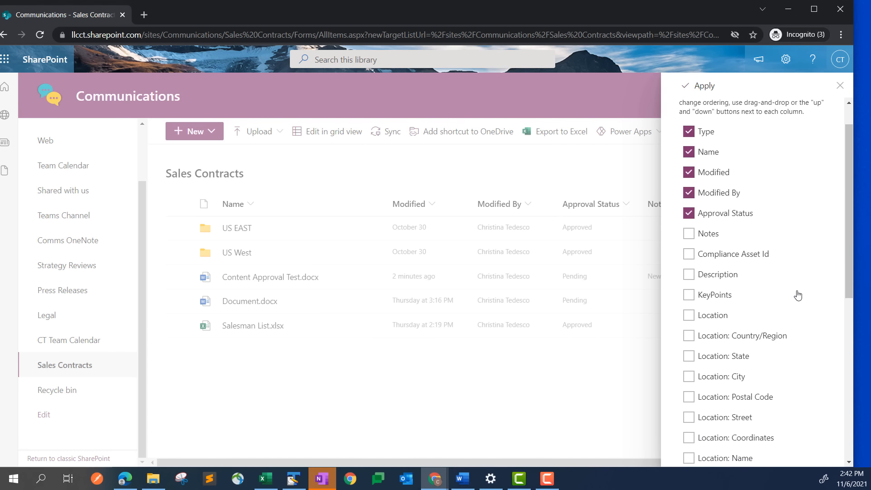
left_click(696, 86)
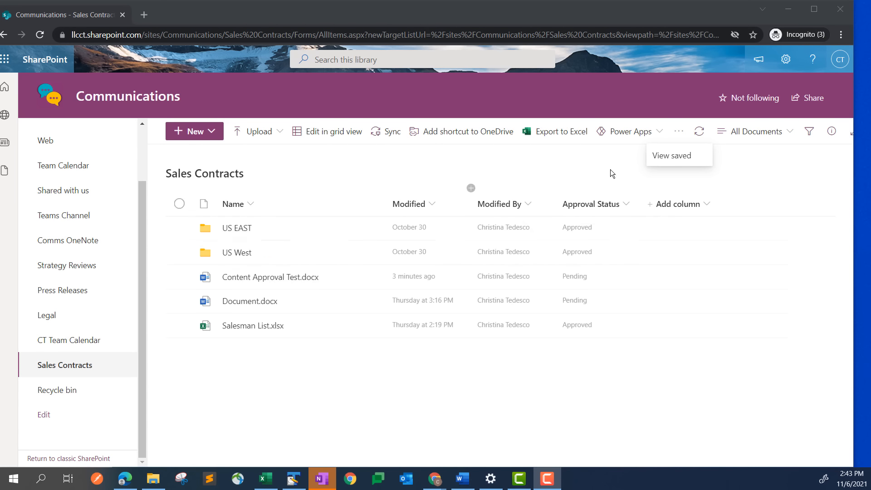
Open Sales Contracts library settings and review its Columns and Views sections, including CT View
left_click(786, 64)
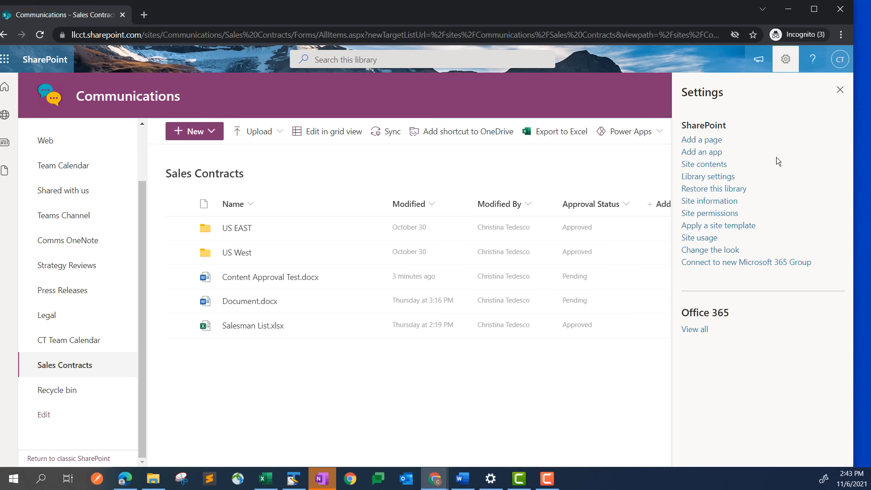
left_click(719, 181)
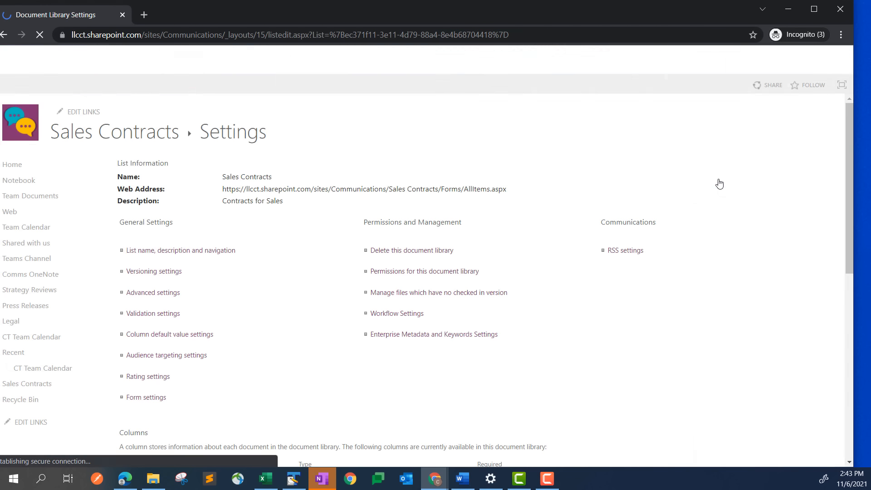
scroll(242, 252, "down", 6)
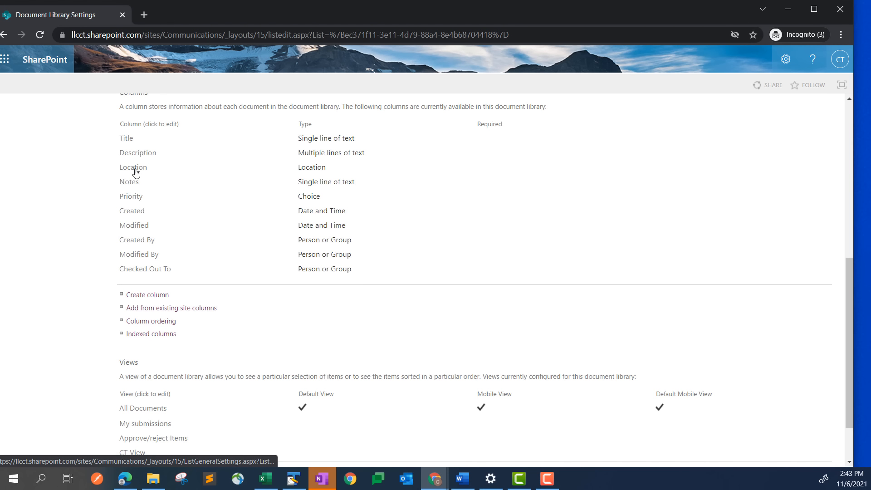
scroll(198, 254, "up", 2)
scroll(197, 254, "down", 2)
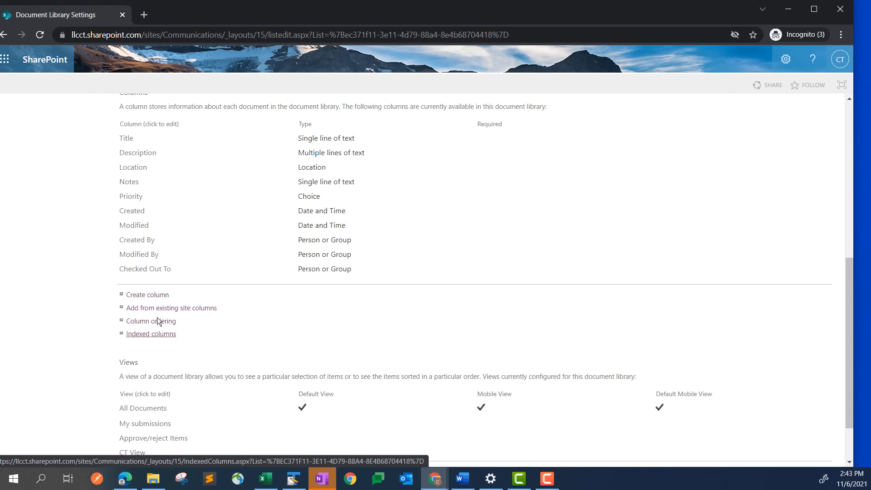
scroll(155, 298, "down", 2)
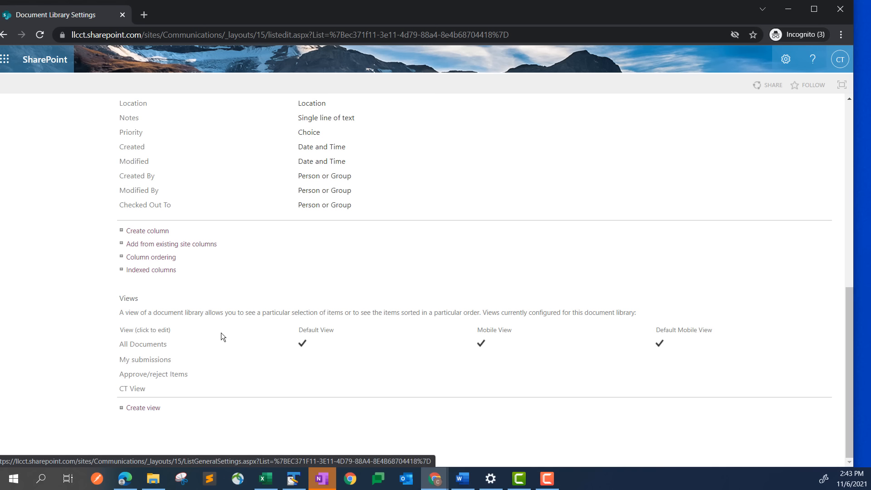
scroll(219, 323, "up", 4)
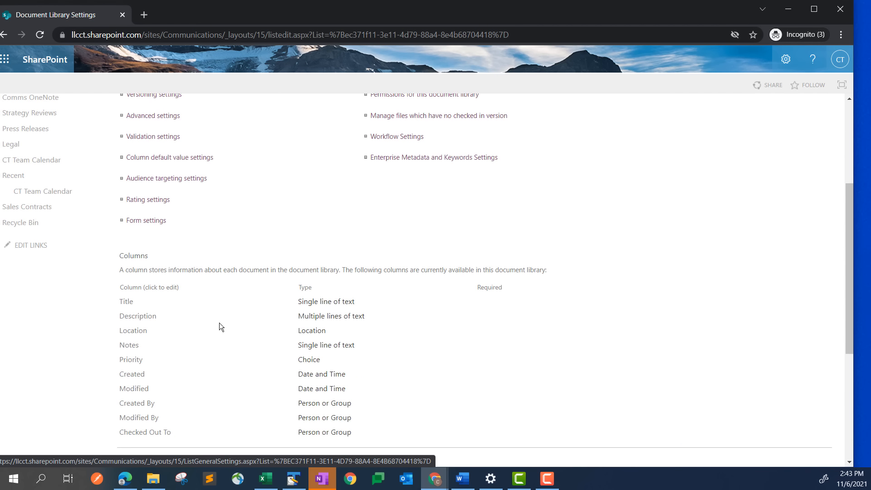
scroll(219, 322, "up", 2)
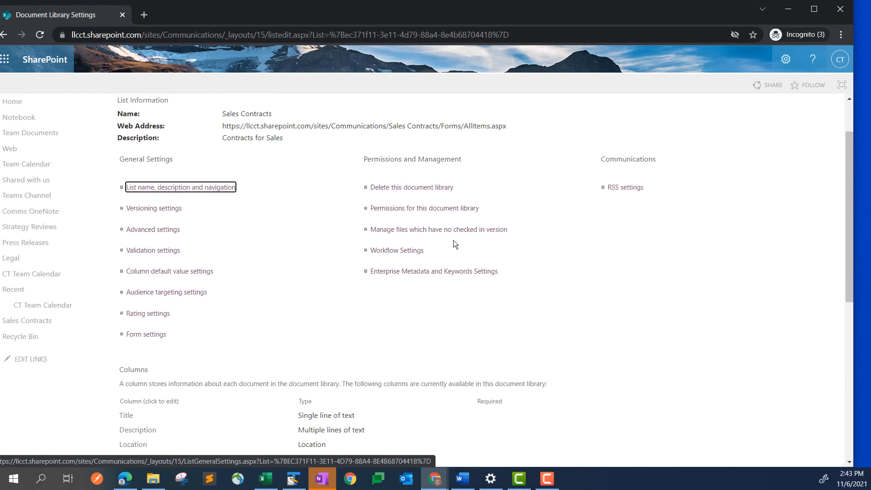
scroll(454, 240, "up", 1)
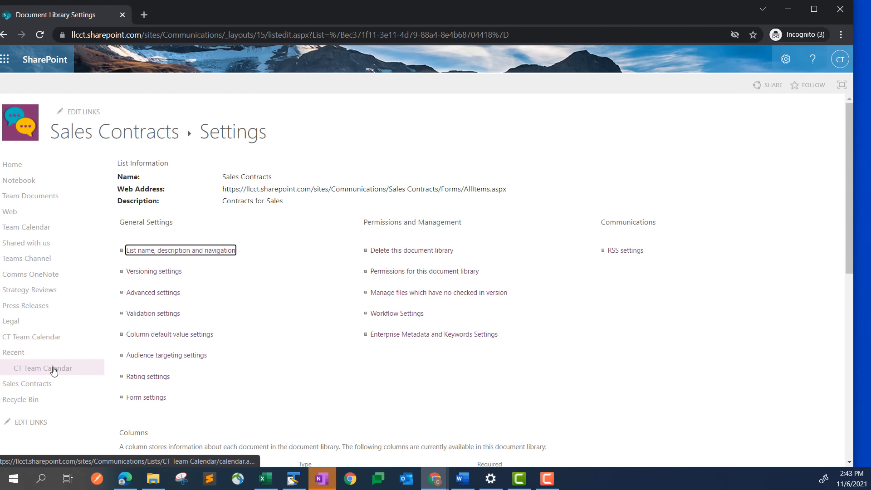
scroll(41, 317, "down", 1)
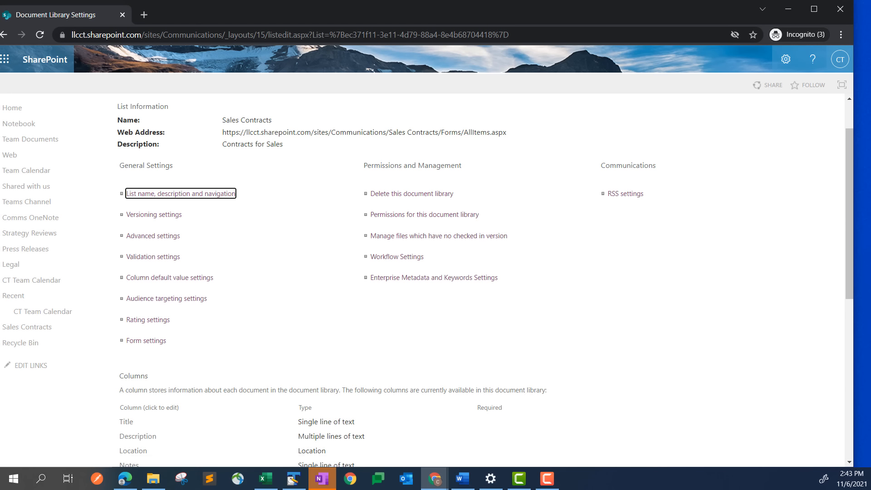
scroll(53, 268, "down", 1)
Return to Sales Contracts and check the view list, staying in All Documents
left_click(52, 267)
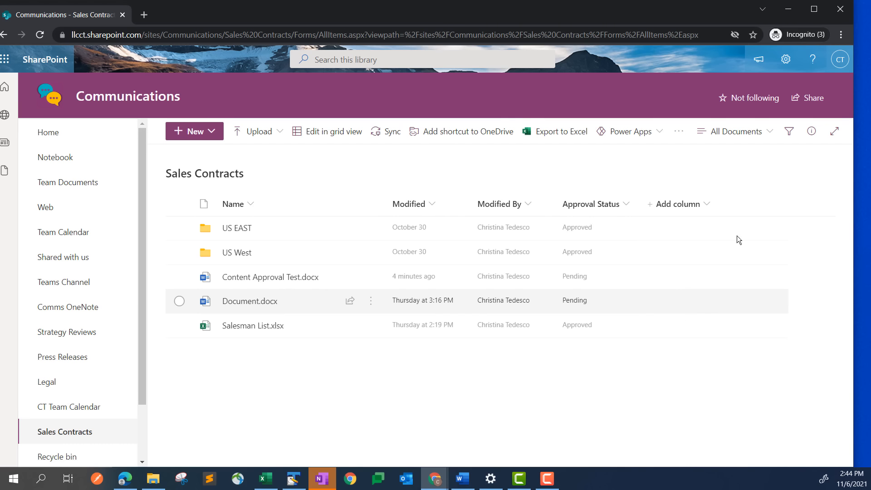
left_click(770, 136)
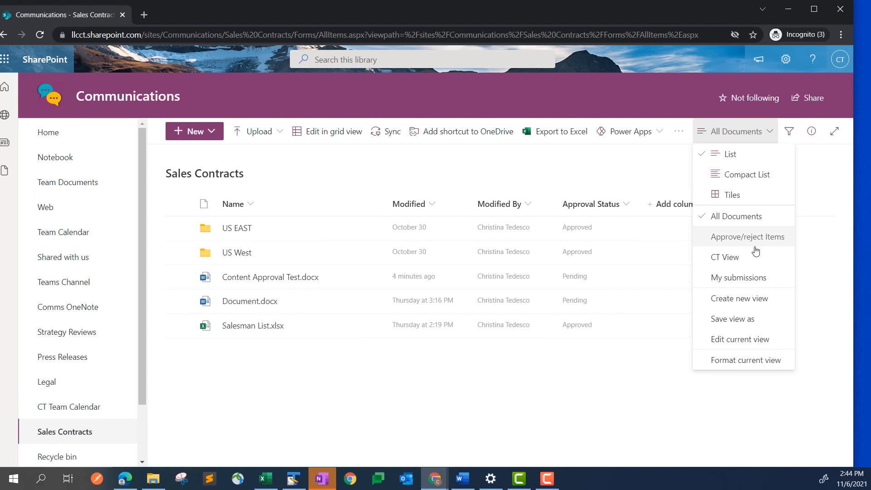
left_click(639, 170)
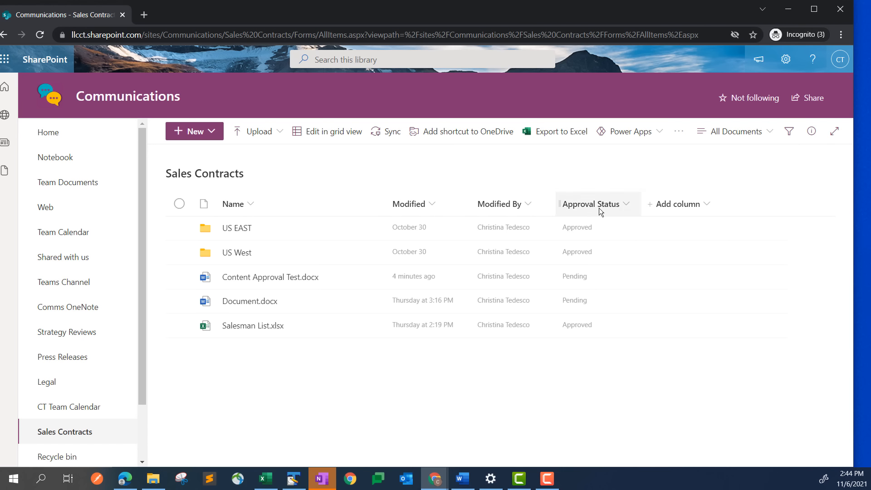